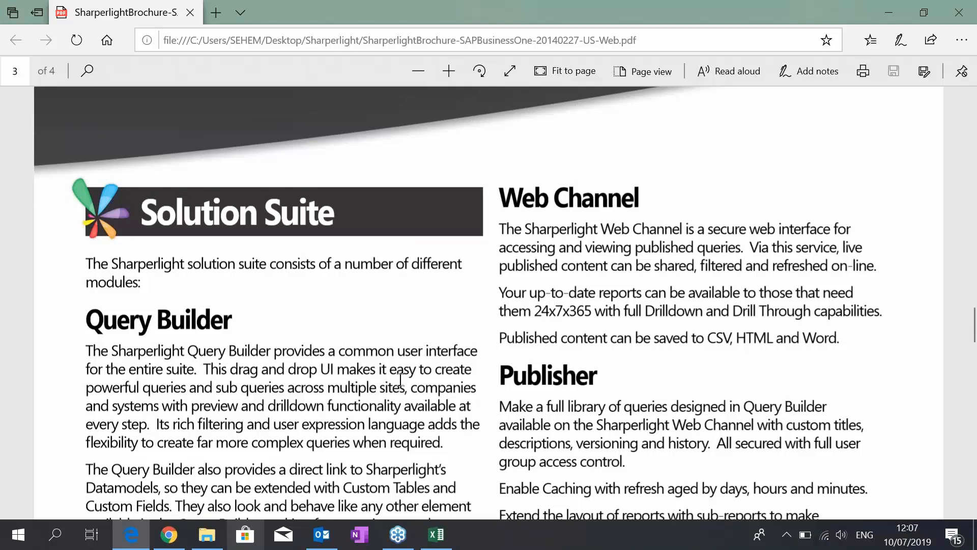
- Switch to the blank Excel workbook and start a new Sharperlight table query at cell C5
{"action": "left_click", "coordinate": [881, 4]}
{"action": "left_click", "coordinate": [110, 233]}
{"action": "left_click", "coordinate": [136, 229]}
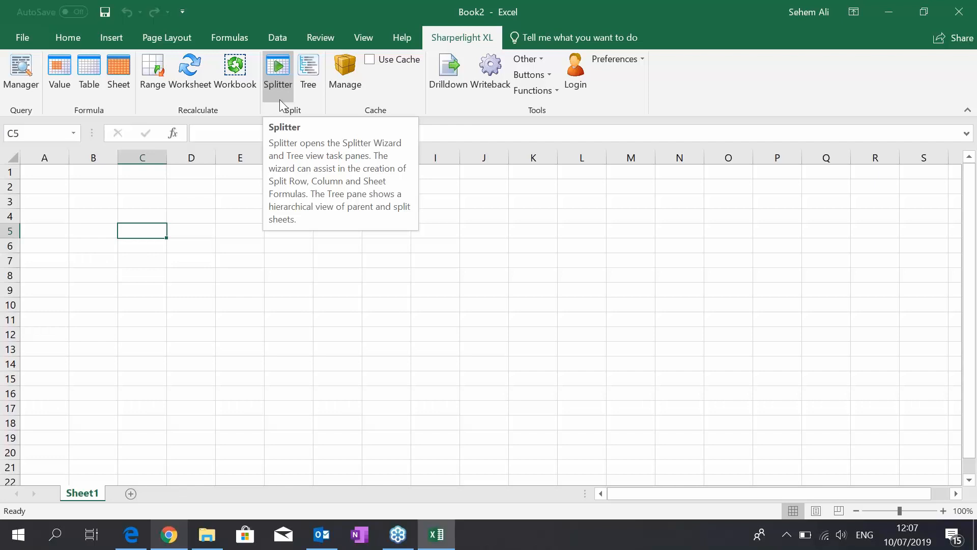
{"action": "left_click", "coordinate": [61, 38]}
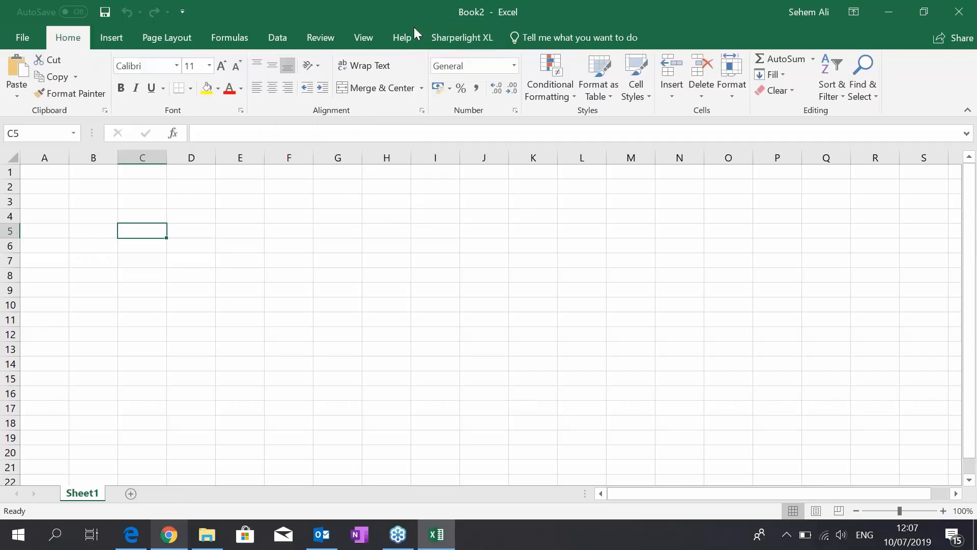
{"action": "left_click", "coordinate": [450, 41]}
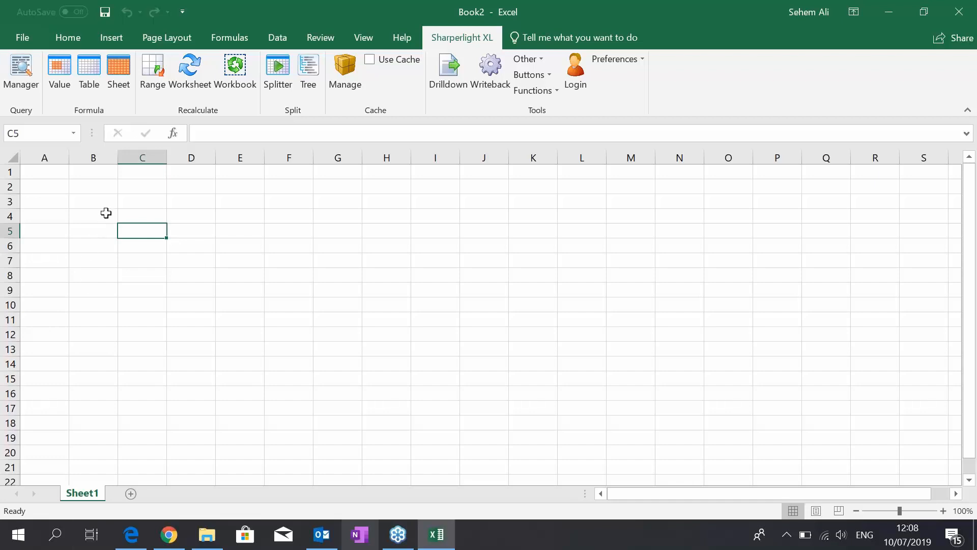
{"action": "left_click", "coordinate": [93, 89]}
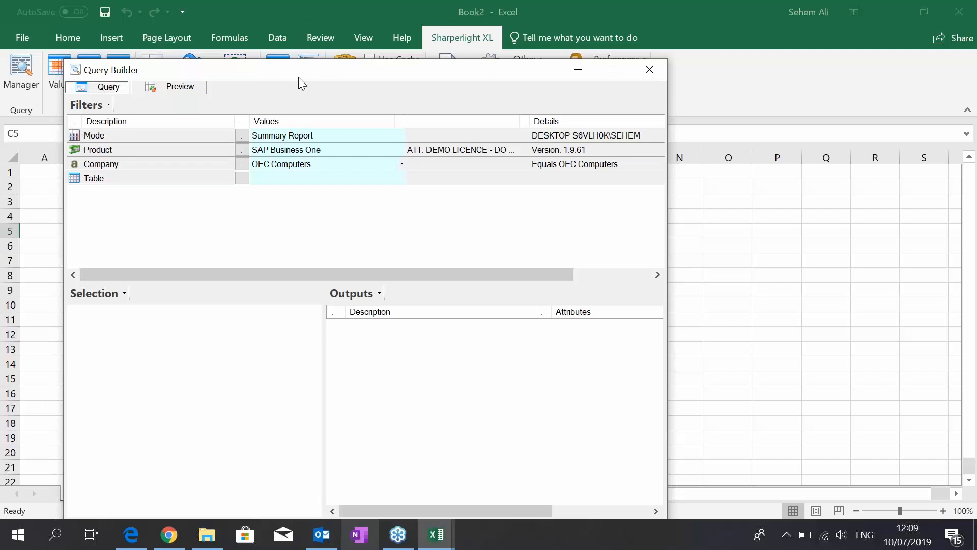
{"action": "left_click_drag", "start_coordinate": [298, 78], "coordinate": [458, 51]}
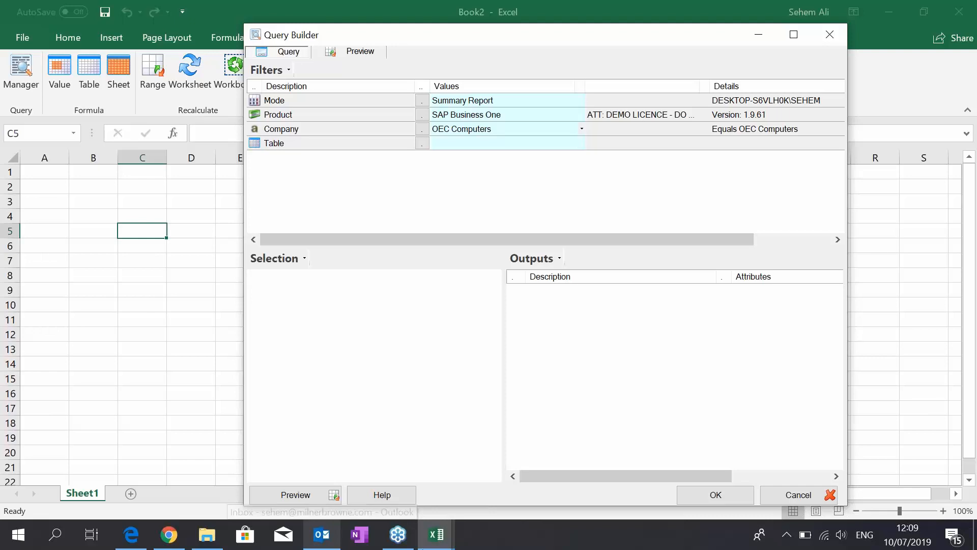
{"action": "left_click_drag", "start_coordinate": [402, 41], "coordinate": [371, 33]}
- Review the Detailed Report, Reference and Lookup query modes, keeping Summary Report as the query's mode
{"action": "left_click", "coordinate": [372, 102]}
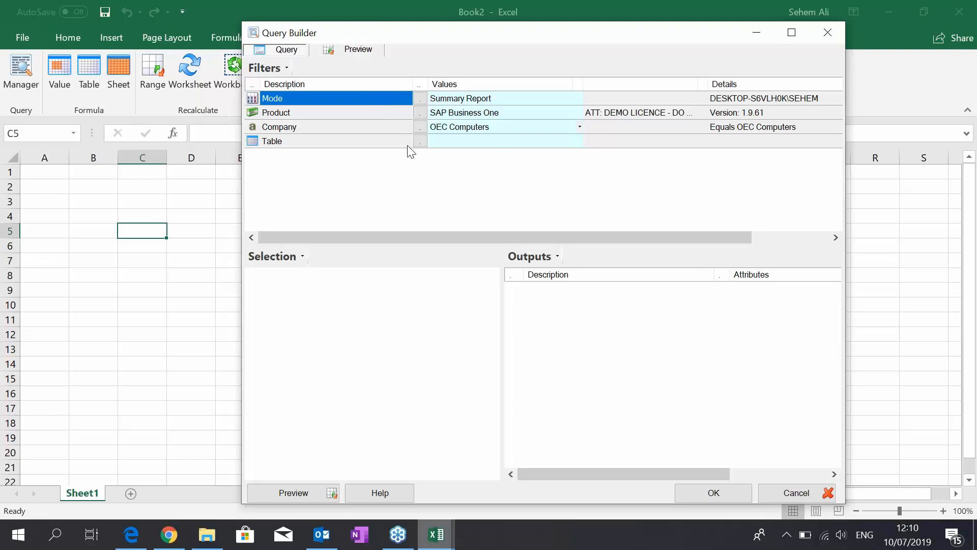
{"action": "left_click", "coordinate": [467, 104]}
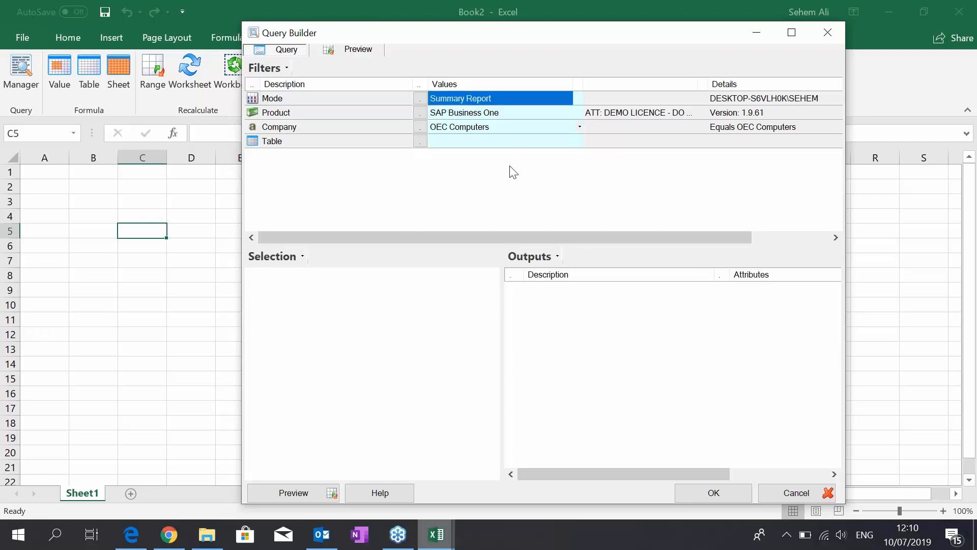
{"action": "double_click", "coordinate": [465, 97]}
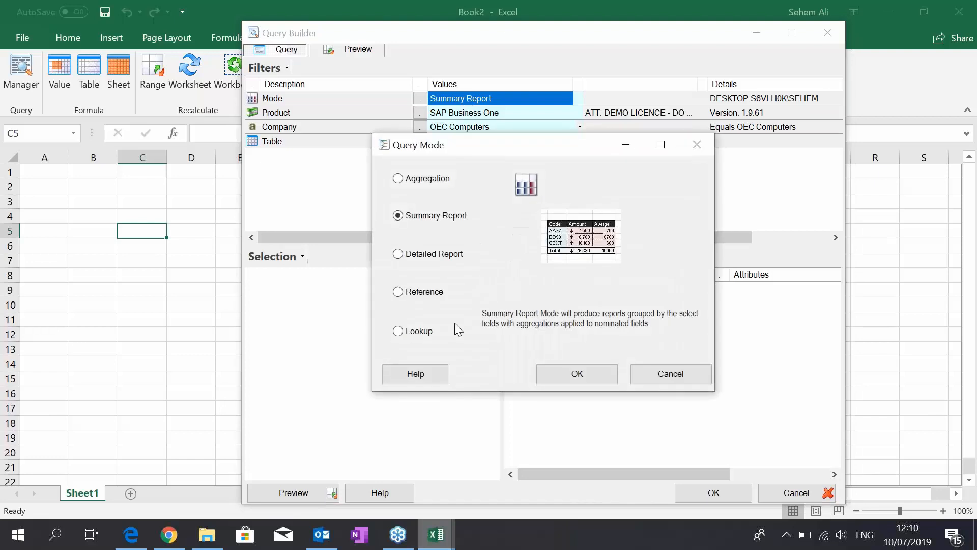
{"action": "left_click", "coordinate": [398, 255]}
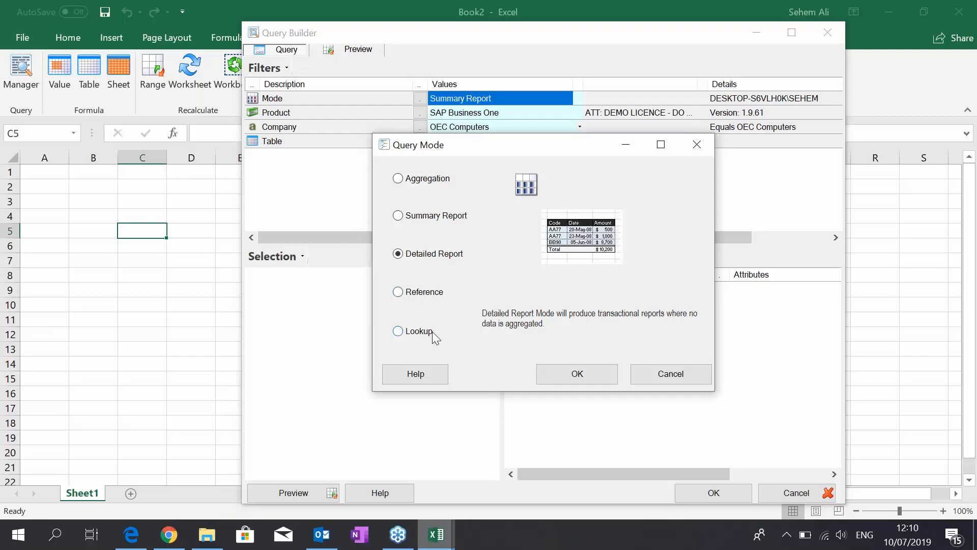
{"action": "left_click", "coordinate": [430, 293]}
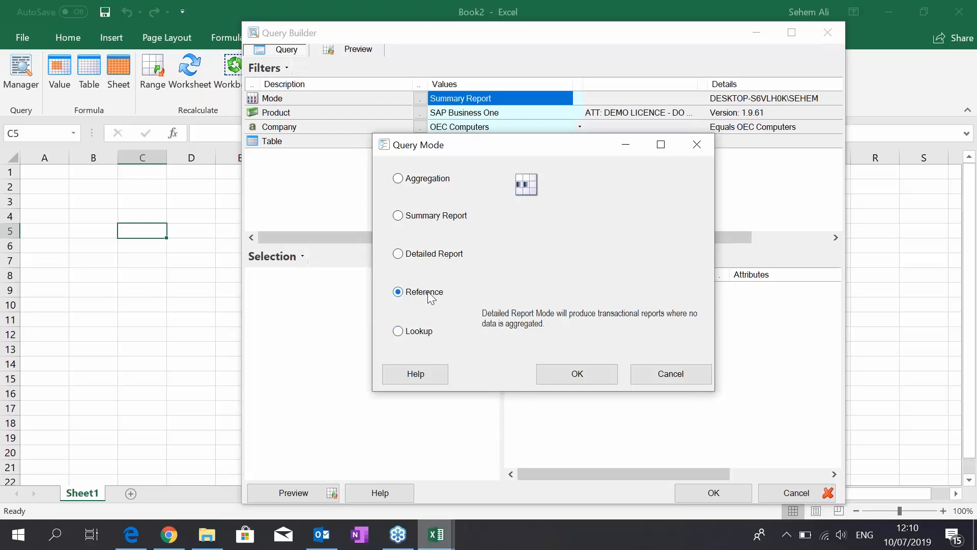
{"action": "left_click", "coordinate": [423, 336]}
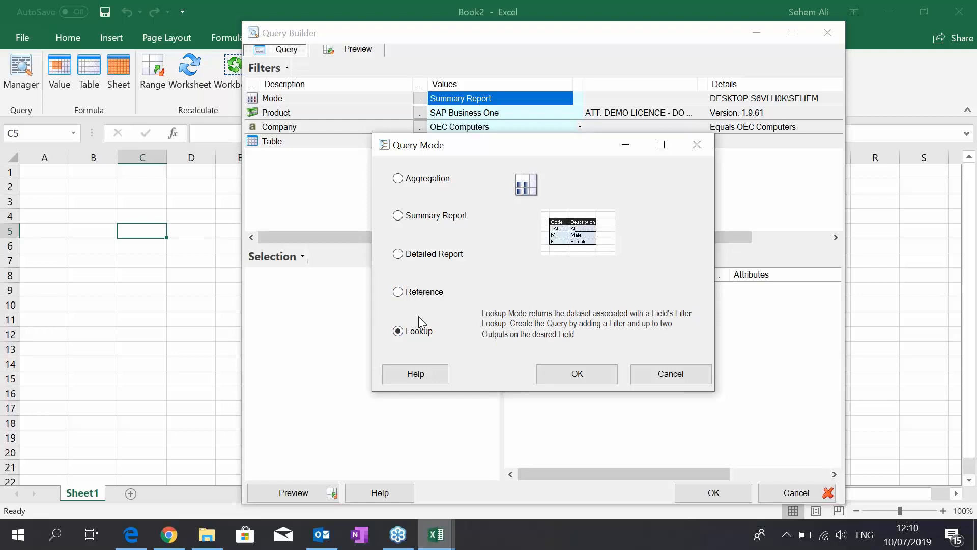
{"action": "left_click", "coordinate": [397, 216]}
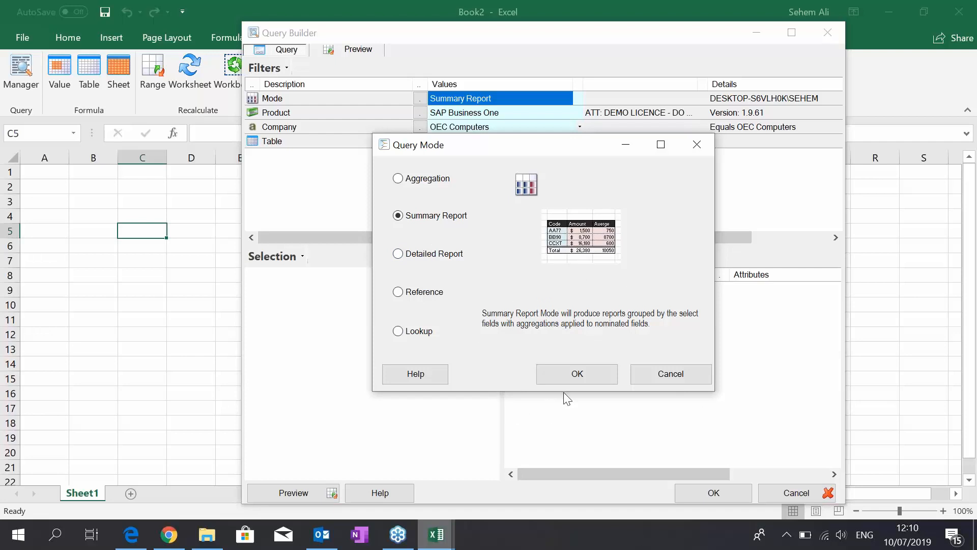
{"action": "left_click", "coordinate": [573, 377]}
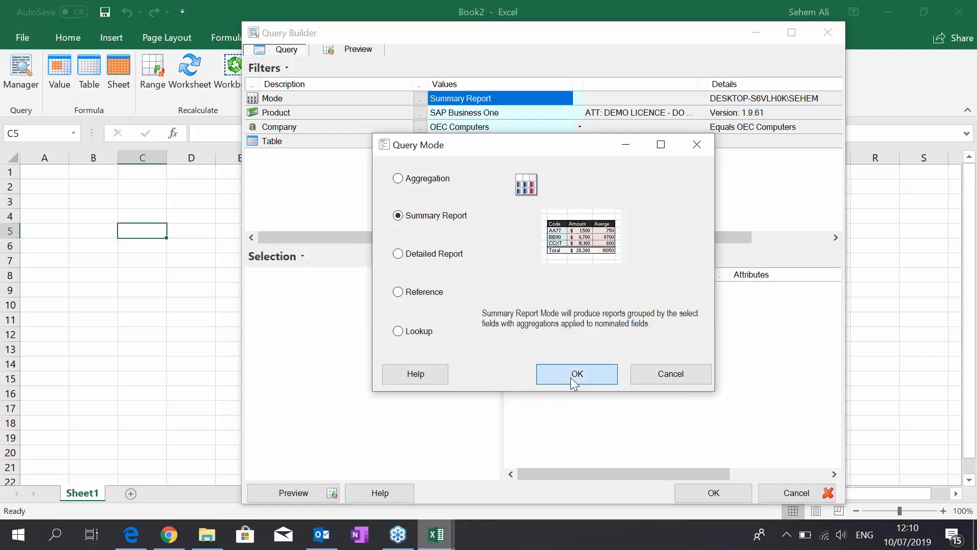
- Change the query's product to System
{"action": "left_click", "coordinate": [453, 114]}
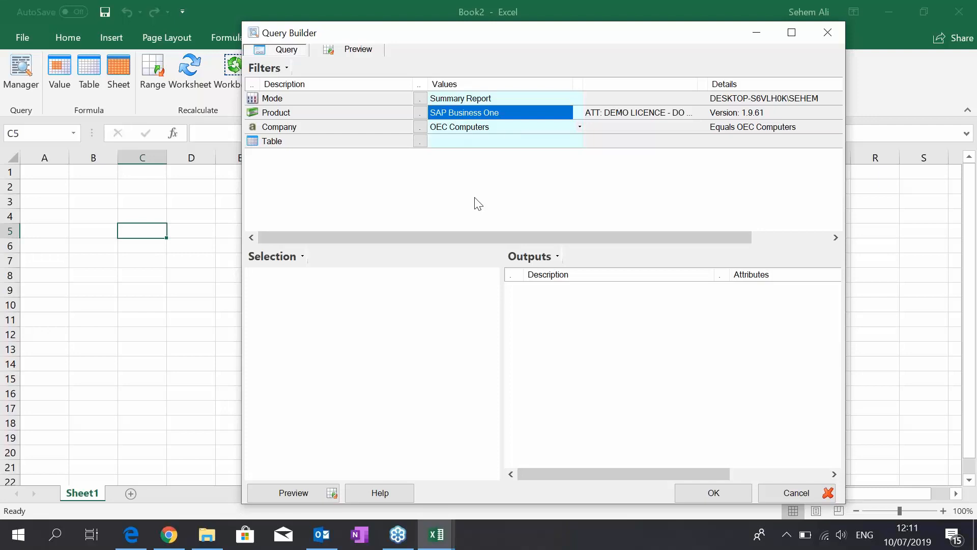
{"action": "double_click", "coordinate": [490, 116]}
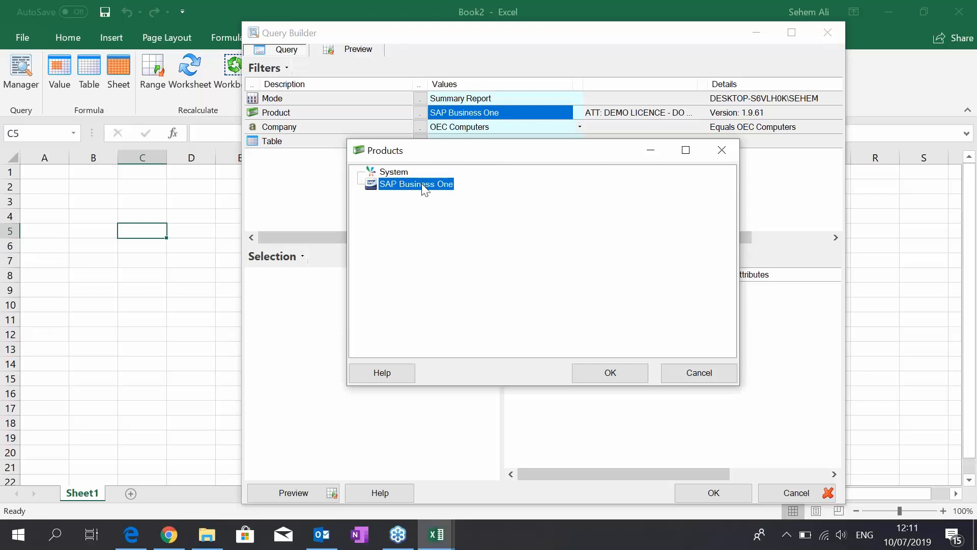
{"action": "left_click", "coordinate": [385, 174]}
{"action": "double_click", "coordinate": [386, 175]}
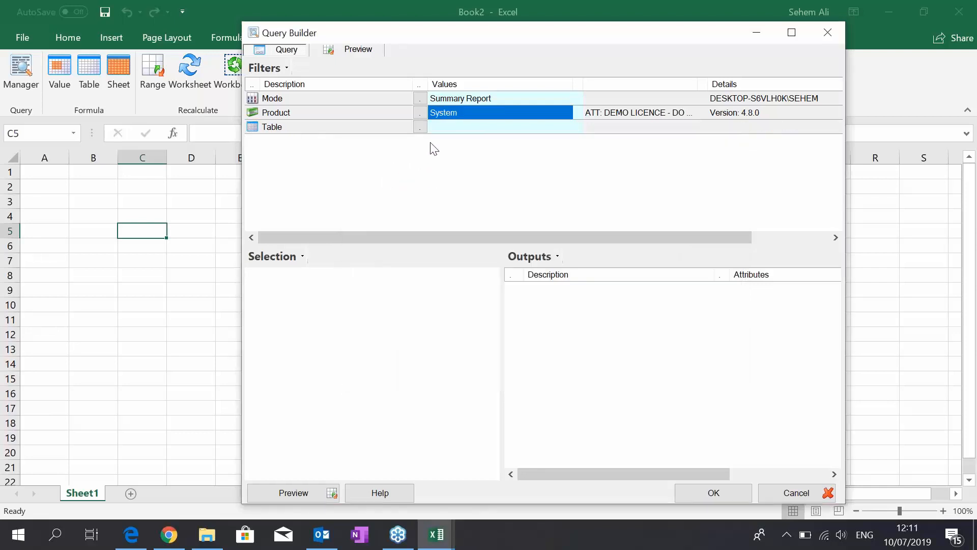
- Examine the tables offered under Other Data Sources and Internet without choosing any of them
{"action": "left_click", "coordinate": [447, 128]}
{"action": "left_click", "coordinate": [446, 127]}
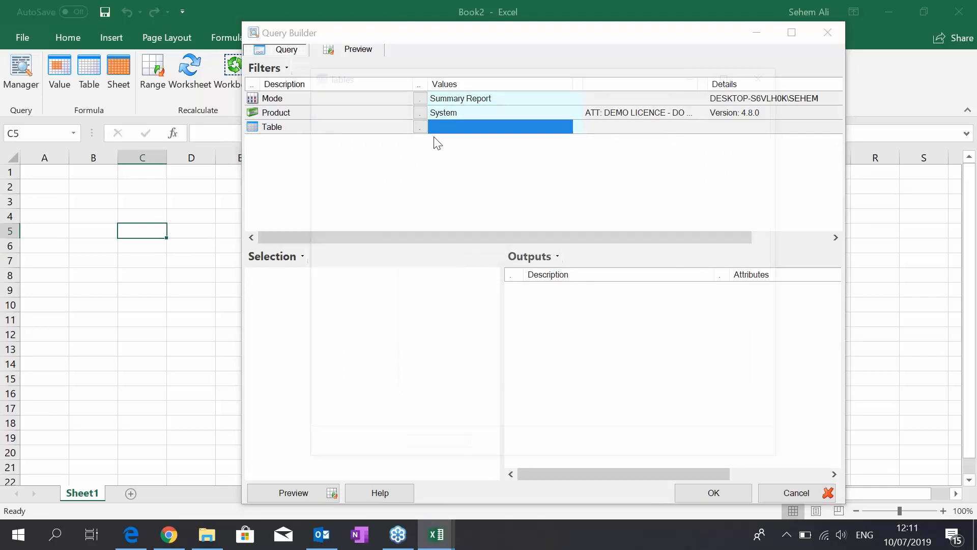
{"action": "left_click", "coordinate": [310, 287]}
{"action": "left_click", "coordinate": [368, 301]}
{"action": "left_click", "coordinate": [366, 338]}
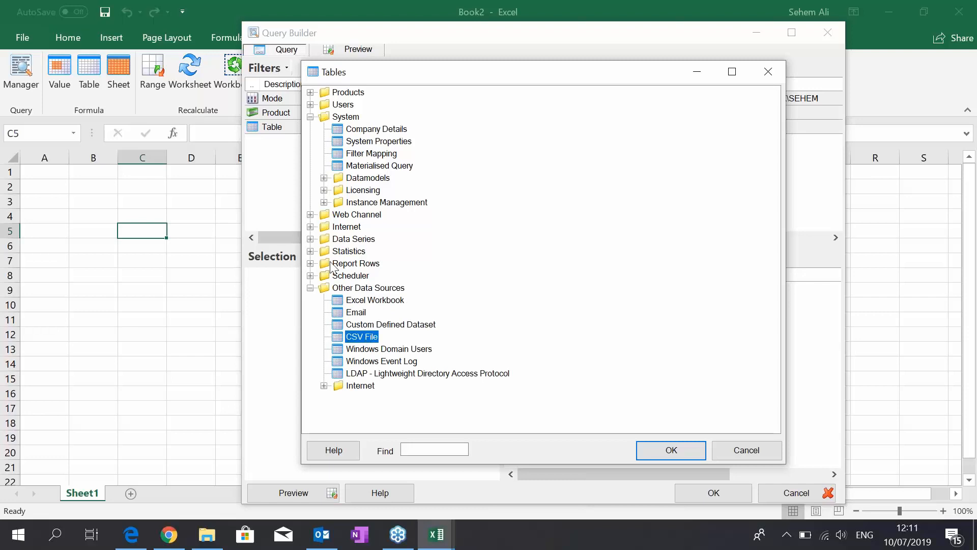
{"action": "left_click", "coordinate": [310, 227]}
{"action": "left_click", "coordinate": [358, 229]}
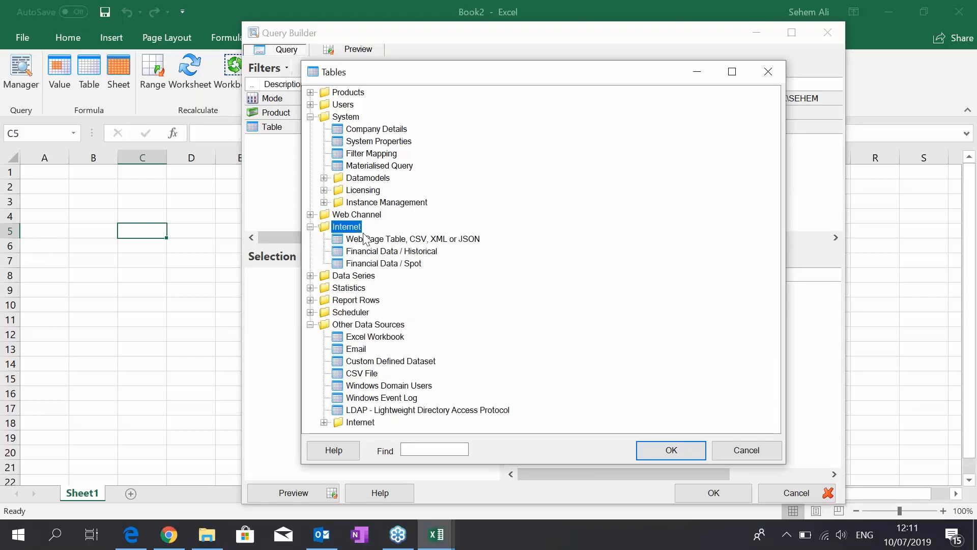
{"action": "left_click", "coordinate": [387, 254]}
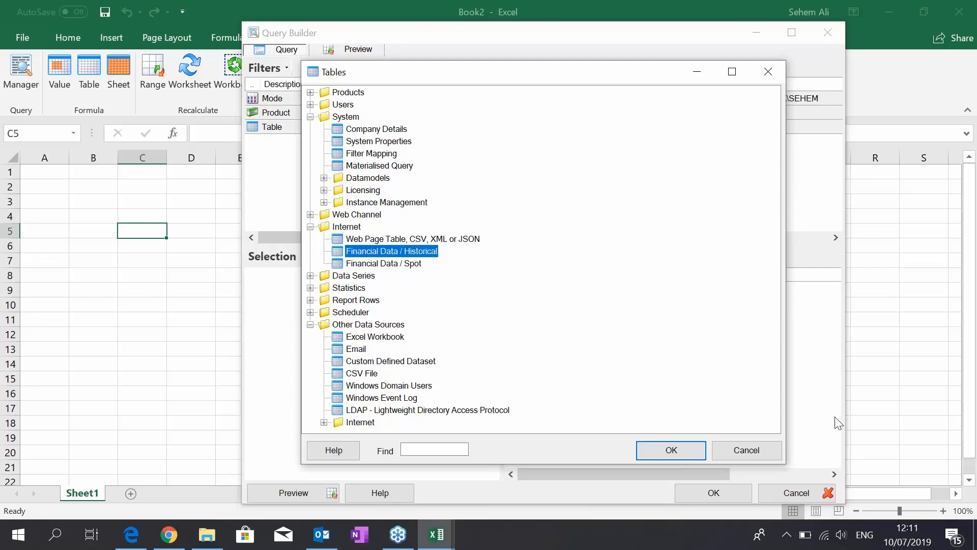
{"action": "left_click", "coordinate": [749, 455]}
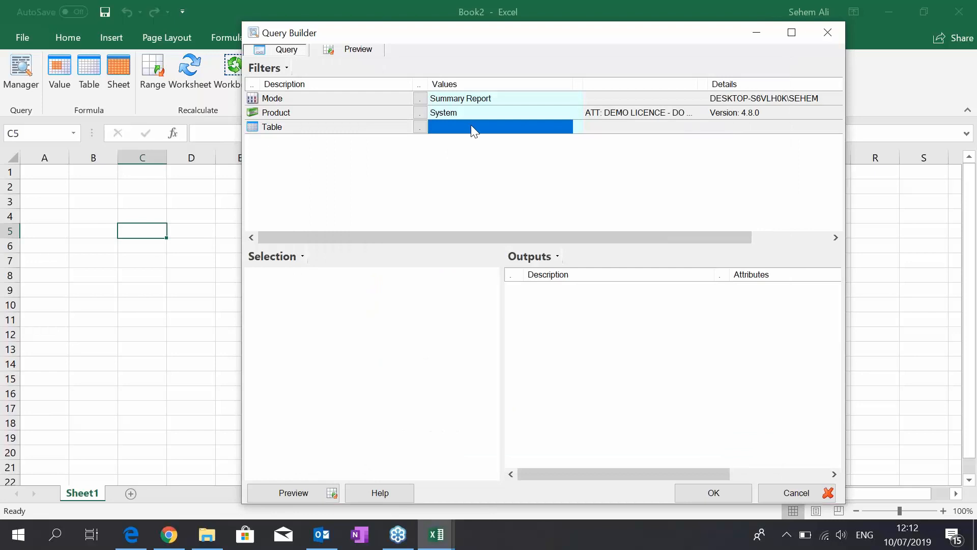
- Set the query's product back to SAP Business One
{"action": "left_click", "coordinate": [460, 114]}
{"action": "left_click", "coordinate": [461, 114]}
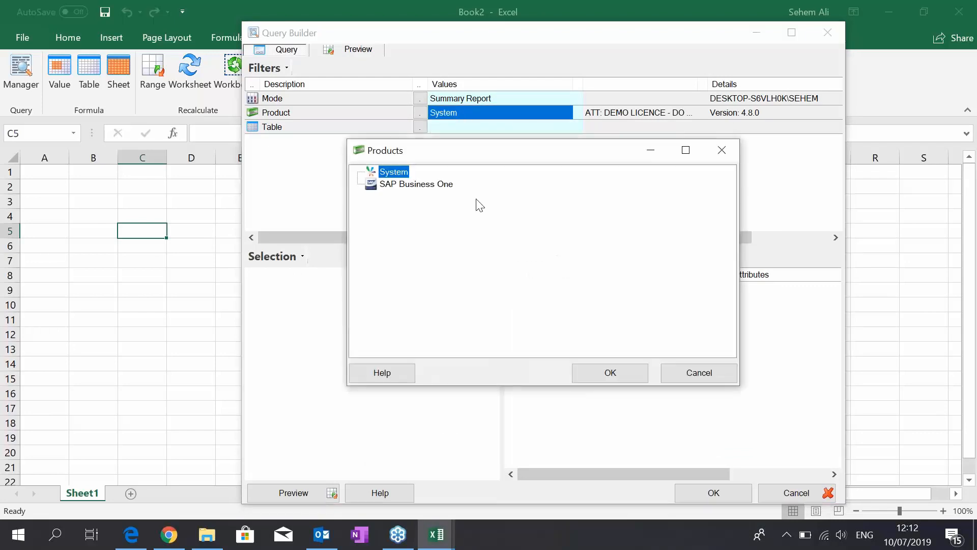
{"action": "double_click", "coordinate": [395, 184]}
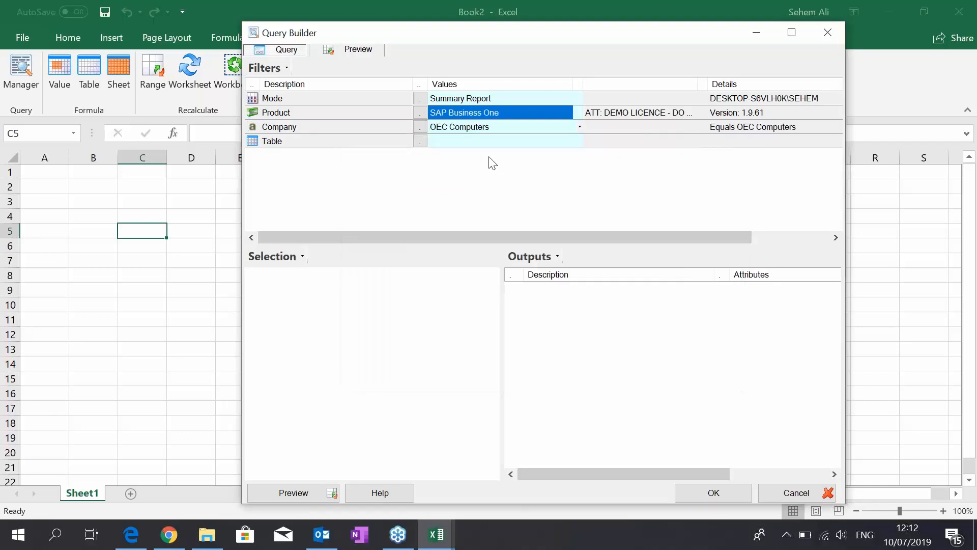
{"action": "left_click", "coordinate": [455, 98]}
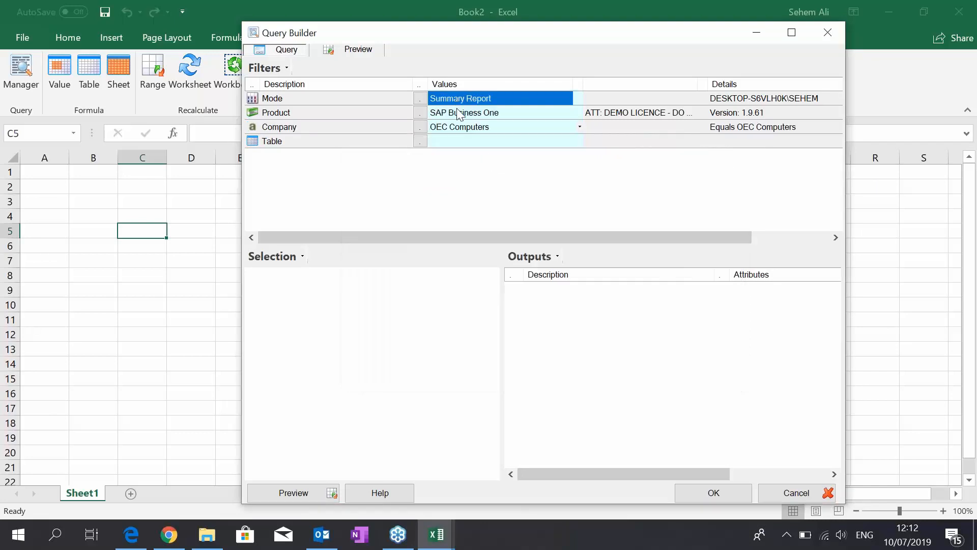
{"action": "left_click", "coordinate": [460, 113]}
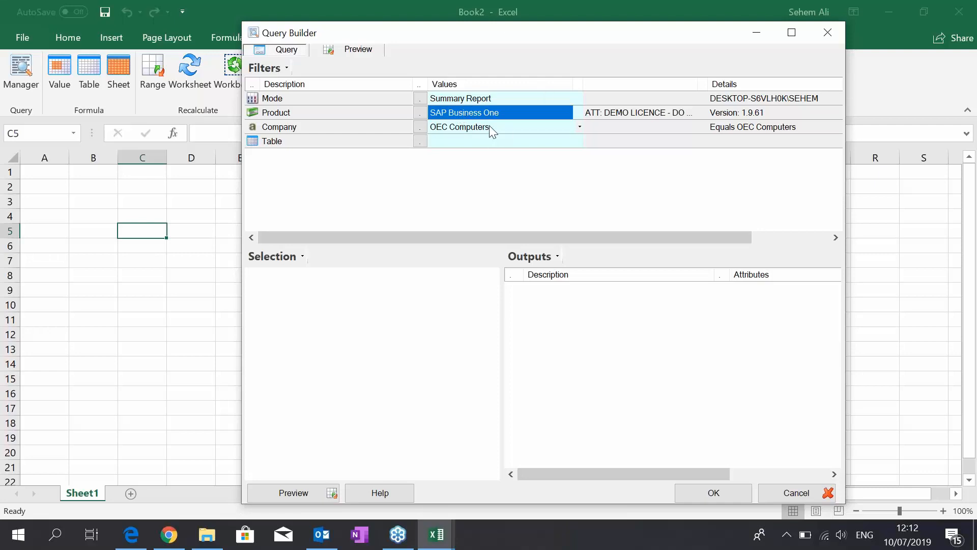
- Set the query's Company filter to OEC Computers UK
{"action": "left_click_drag", "start_coordinate": [508, 35], "coordinate": [525, 39]}
{"action": "left_click", "coordinate": [518, 132]}
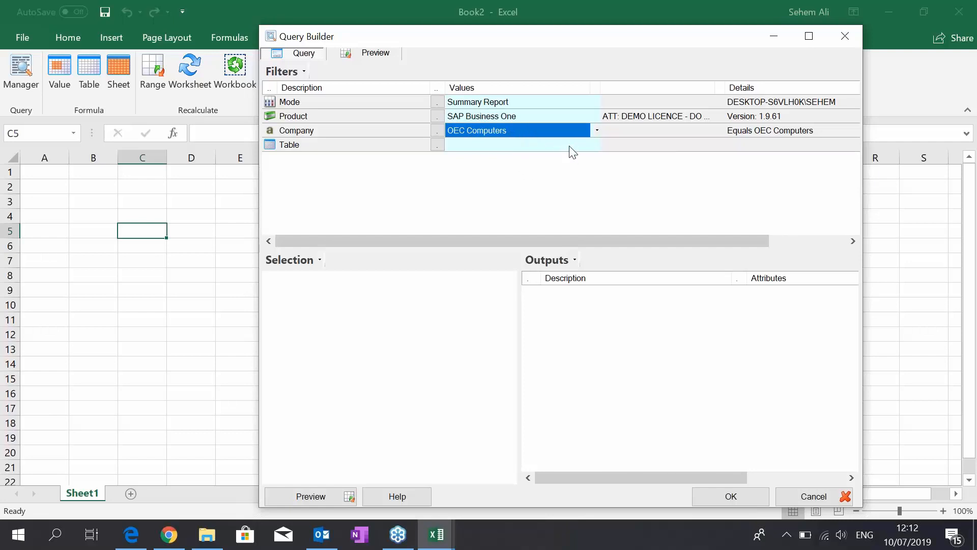
{"action": "left_click", "coordinate": [529, 133]}
{"action": "double_click", "coordinate": [514, 133]}
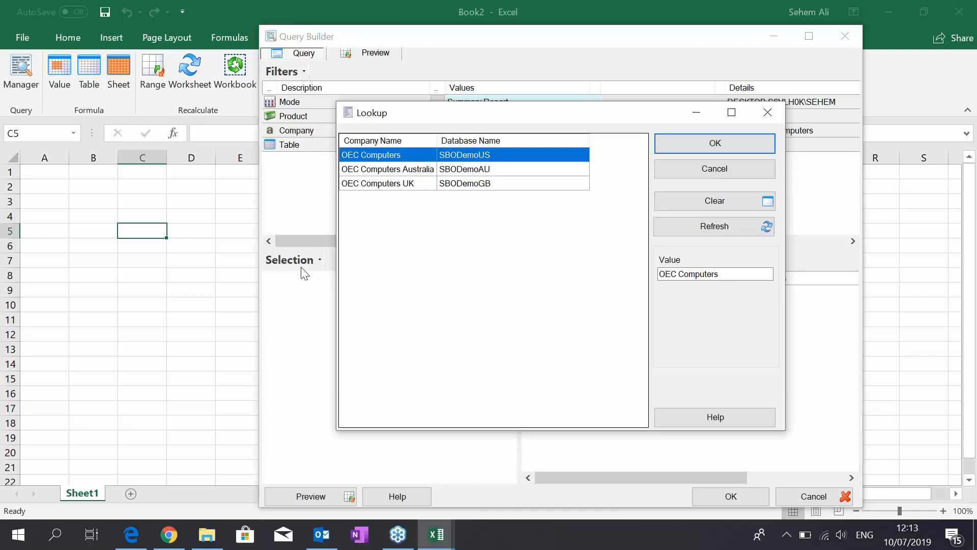
{"action": "double_click", "coordinate": [392, 185]}
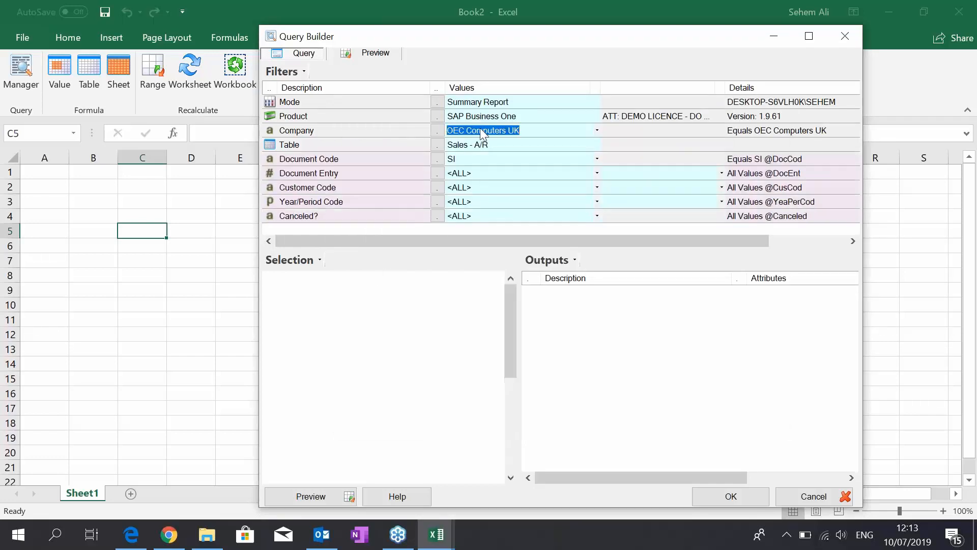
- Extend the Company filter to include both OEC Computers UK and OEC Computers Australia
{"action": "double_click", "coordinate": [473, 130]}
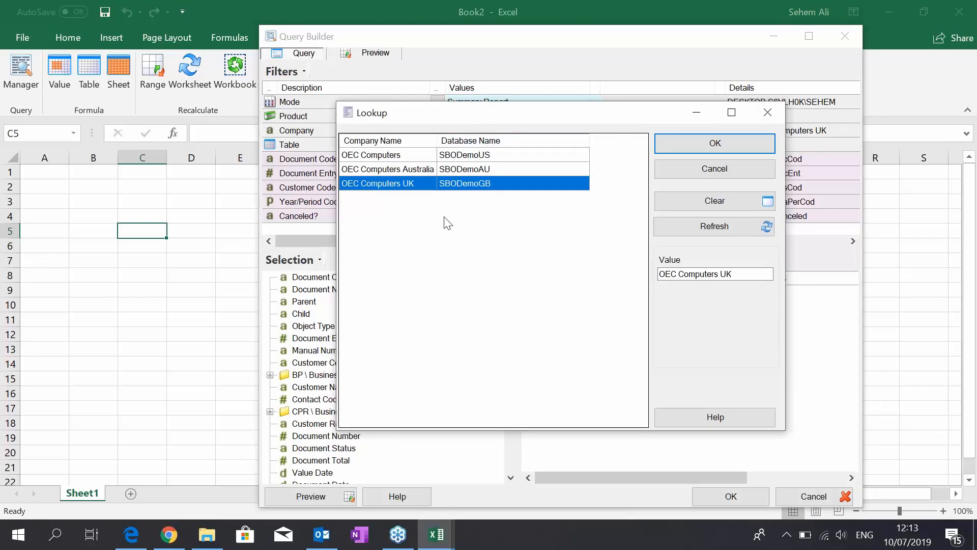
{"action": "left_click", "coordinate": [430, 171], "text": "ctrl"}
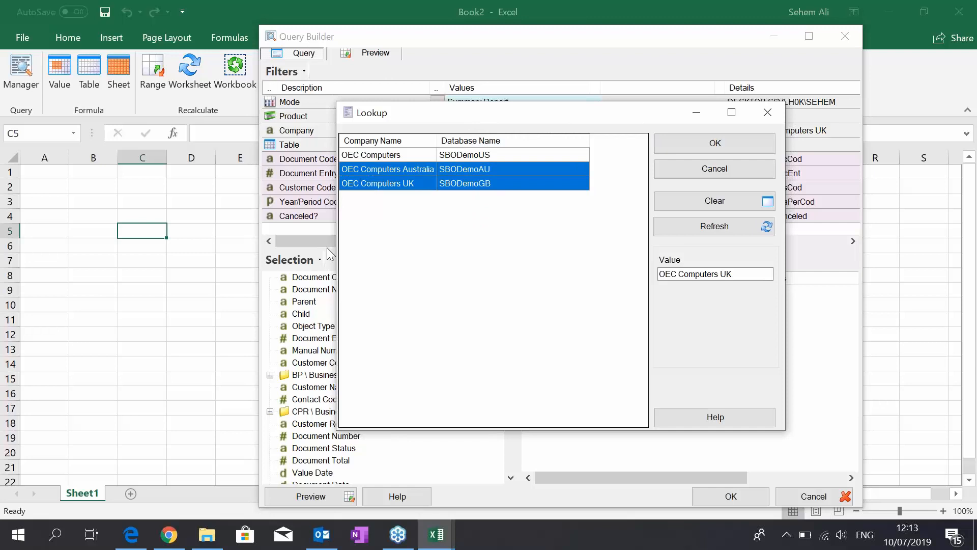
{"action": "left_click", "coordinate": [674, 145]}
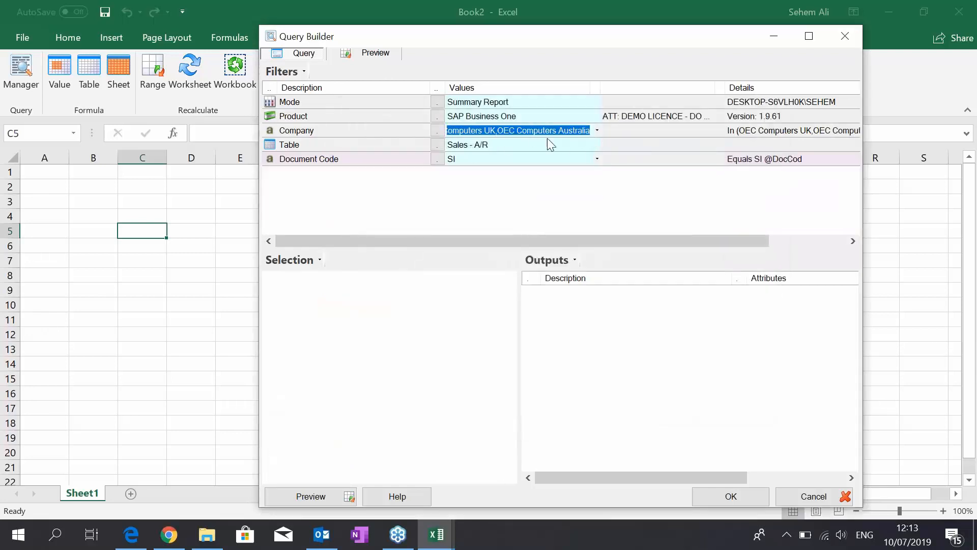
{"action": "left_click", "coordinate": [650, 128]}
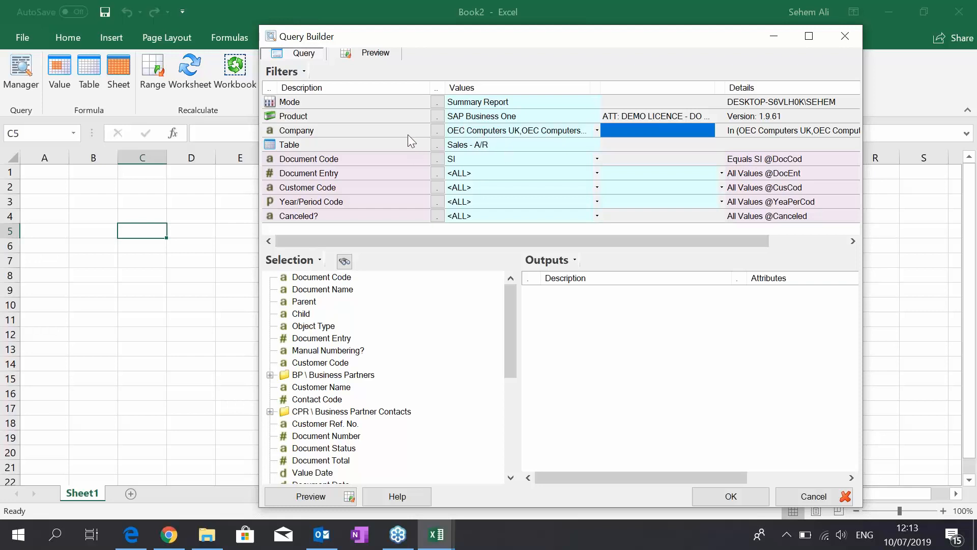
- Restrict the Company filter to OEC Computers UK only and select the query's Table value
{"action": "left_click", "coordinate": [528, 130]}
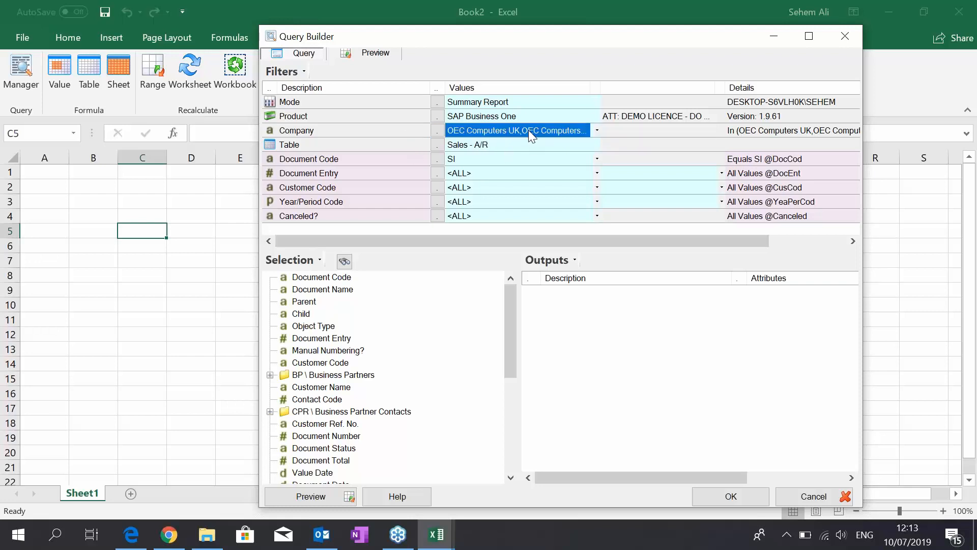
{"action": "left_click_drag", "start_coordinate": [527, 114], "coordinate": [650, 105]}
{"action": "double_click", "coordinate": [492, 174]}
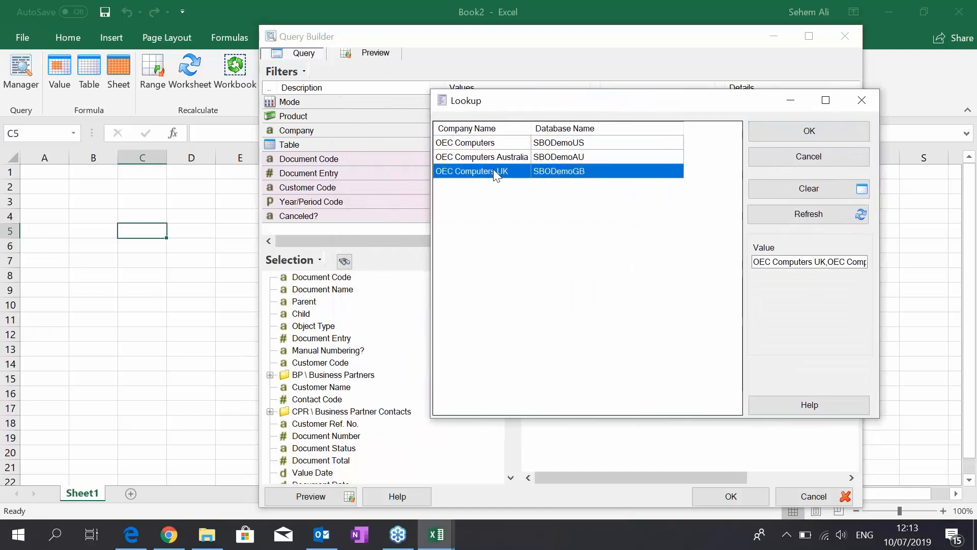
{"action": "left_click", "coordinate": [479, 146]}
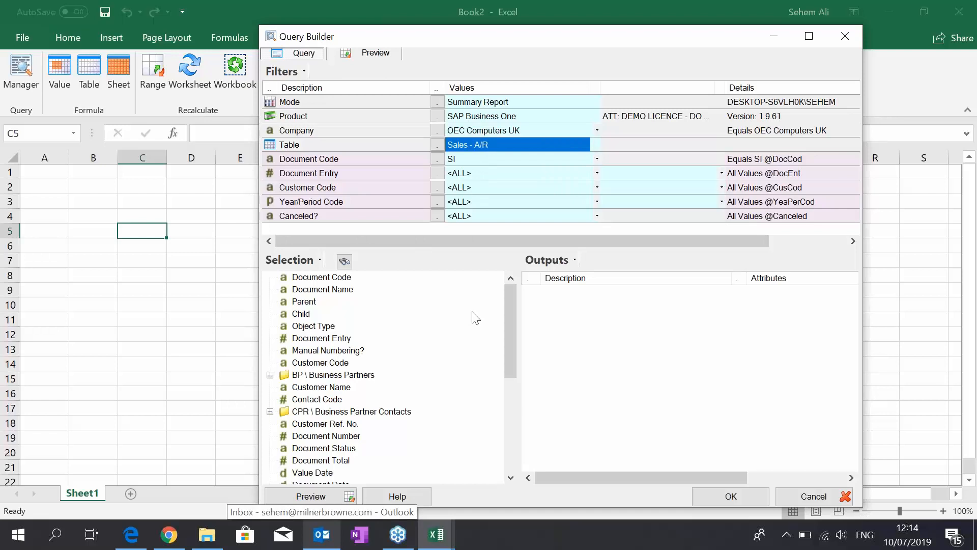
- Open the query's table list and examine the tables under Administration and Financials
{"action": "double_click", "coordinate": [481, 143]}
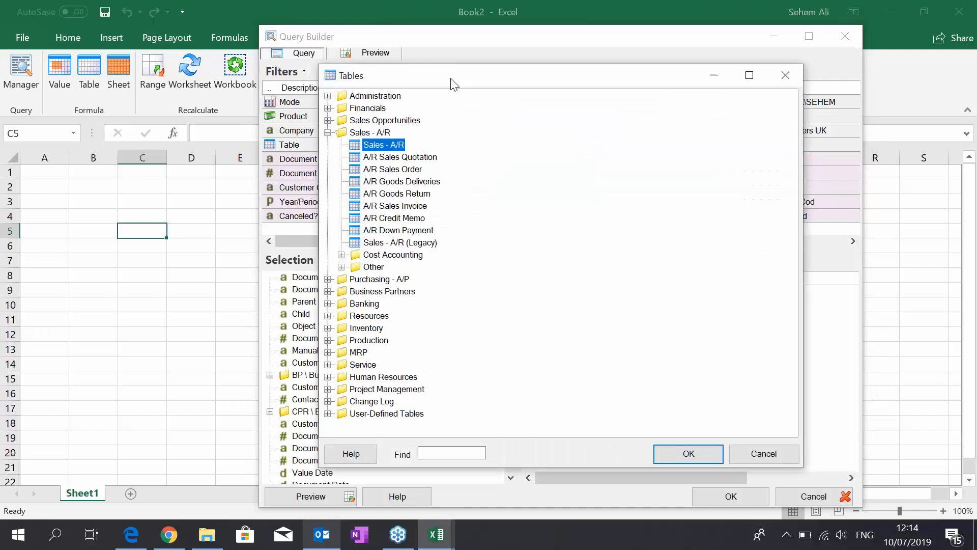
{"action": "left_click_drag", "start_coordinate": [490, 85], "coordinate": [577, 67]}
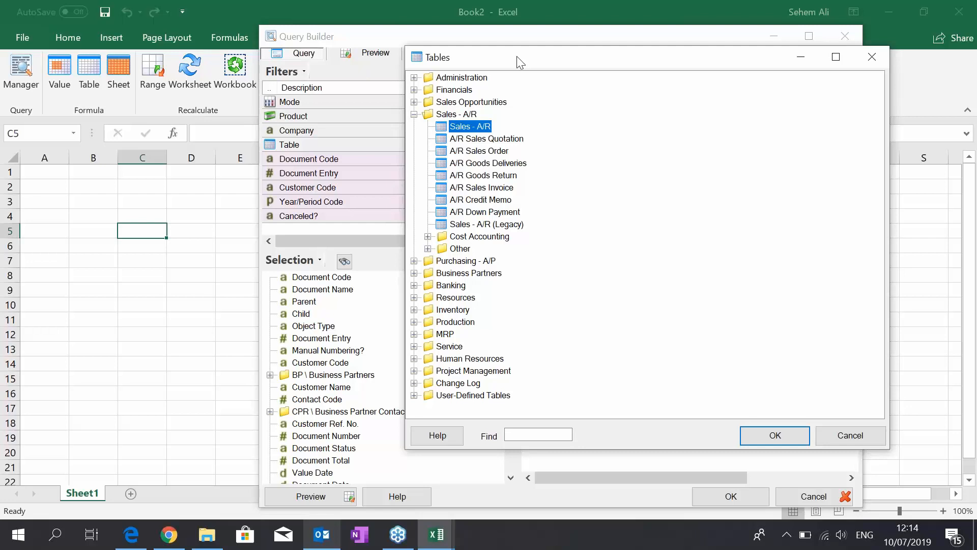
{"action": "left_click_drag", "start_coordinate": [517, 56], "coordinate": [581, 63]}
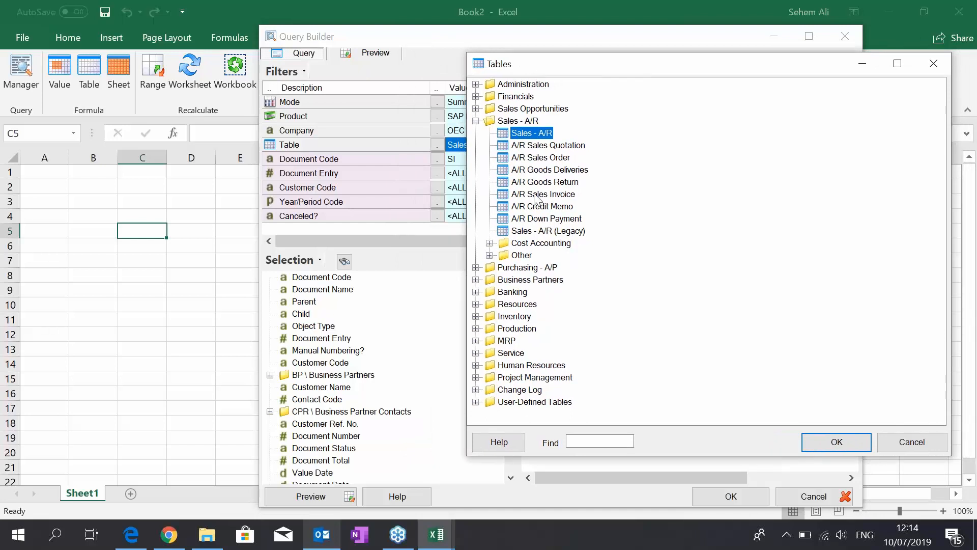
{"action": "left_click", "coordinate": [475, 84]}
{"action": "left_click", "coordinate": [532, 122]}
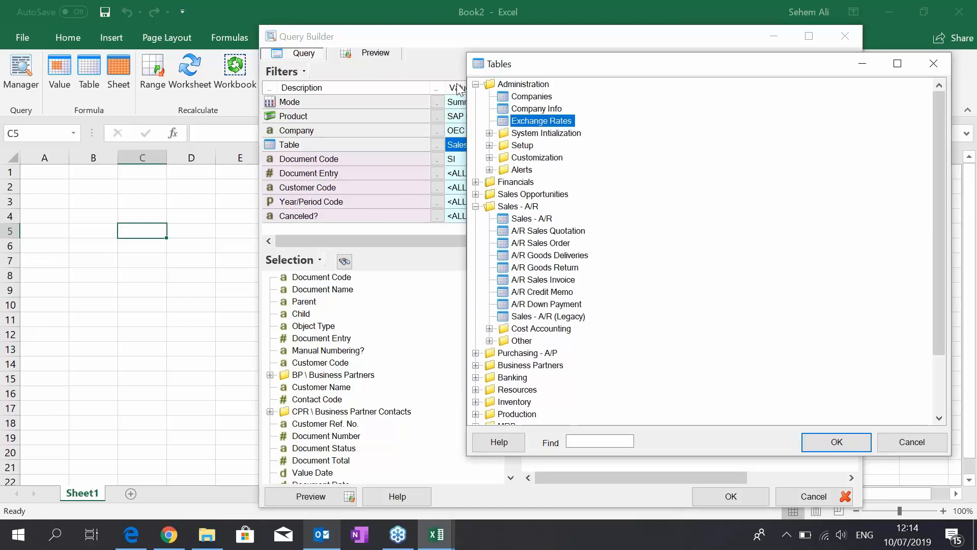
{"action": "left_click", "coordinate": [475, 85]}
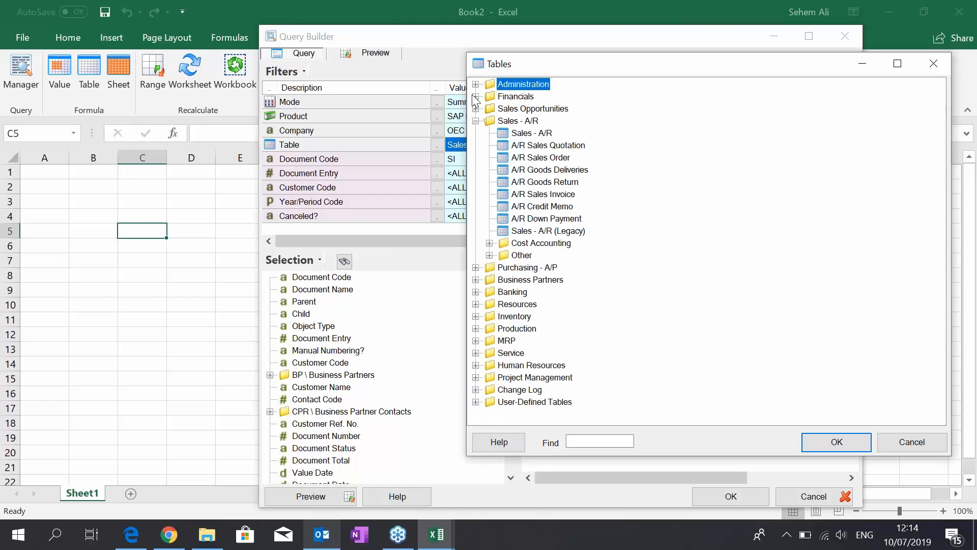
{"action": "left_click", "coordinate": [476, 96]}
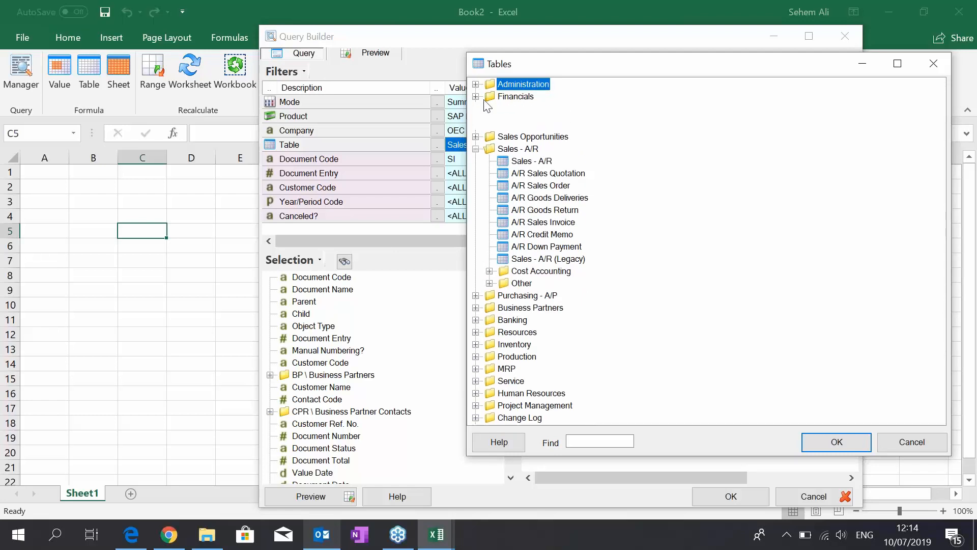
{"action": "left_click", "coordinate": [528, 123]}
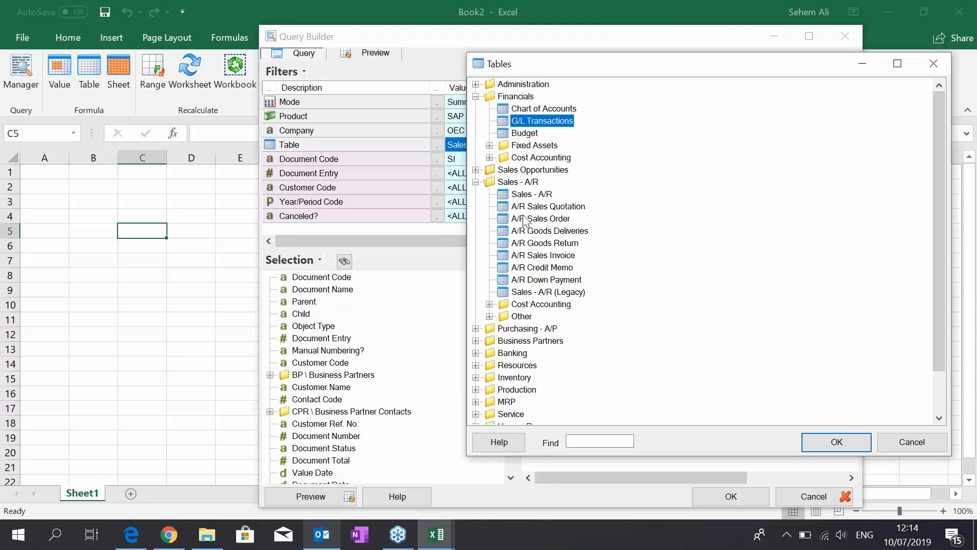
{"action": "left_click", "coordinate": [476, 96]}
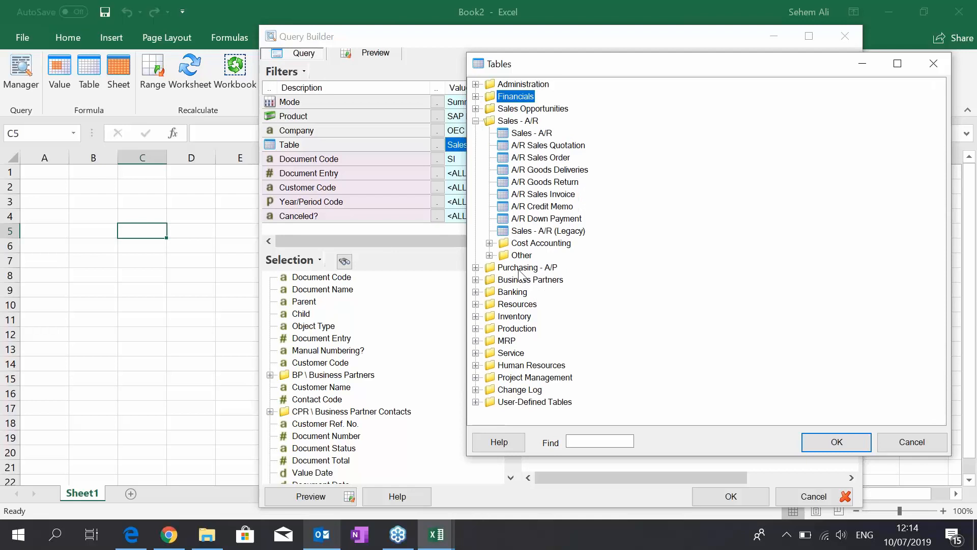
- Examine the Purchasing - A/P and User-Defined Tables folders in the table list
{"action": "left_click", "coordinate": [476, 267]}
{"action": "left_click", "coordinate": [476, 268]}
{"action": "double_click", "coordinate": [526, 402]}
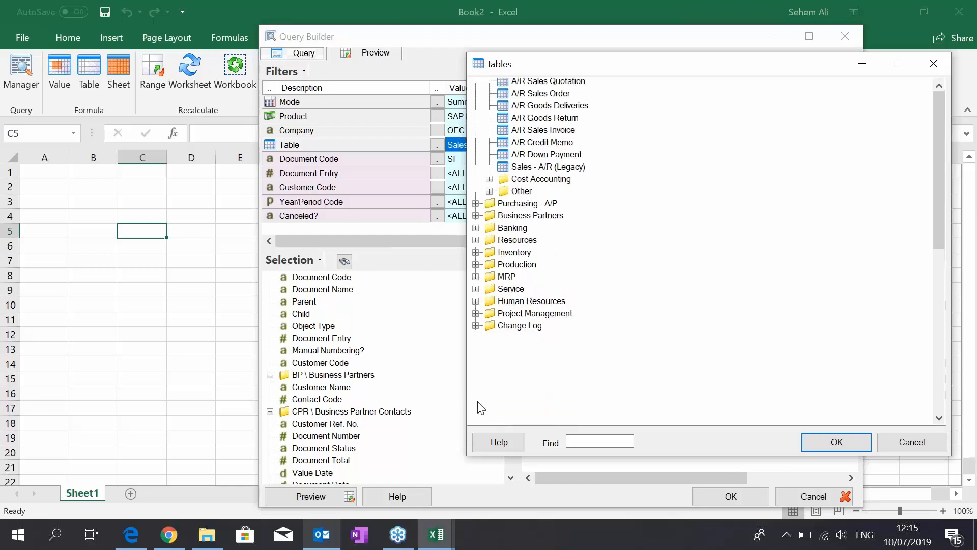
{"action": "left_click", "coordinate": [532, 147]}
{"action": "scroll", "coordinate": [553, 242], "scroll_direction": "down", "scroll_amount": 1}
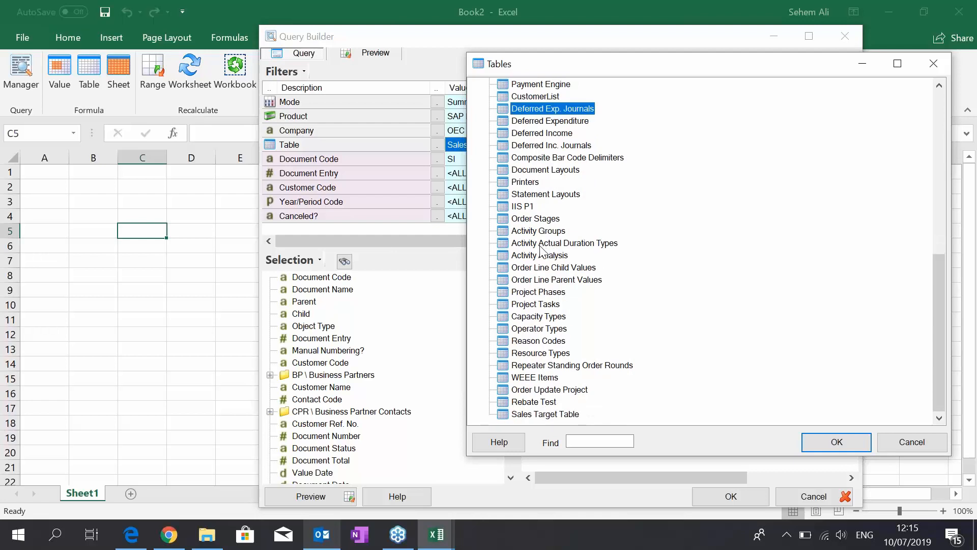
{"action": "left_click", "coordinate": [541, 183]}
{"action": "scroll", "coordinate": [540, 184], "scroll_direction": "up", "scroll_amount": 2}
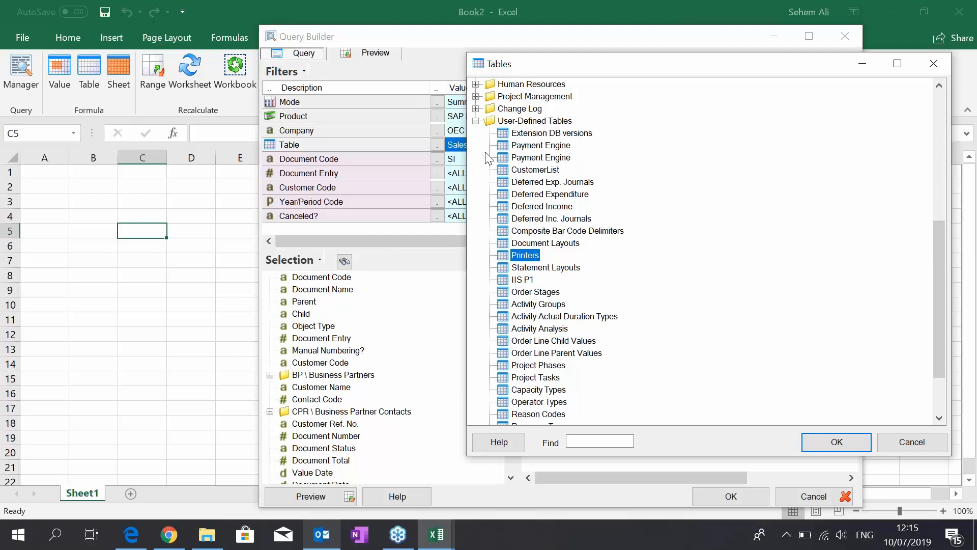
{"action": "scroll", "coordinate": [492, 153], "scroll_direction": "up", "scroll_amount": 4}
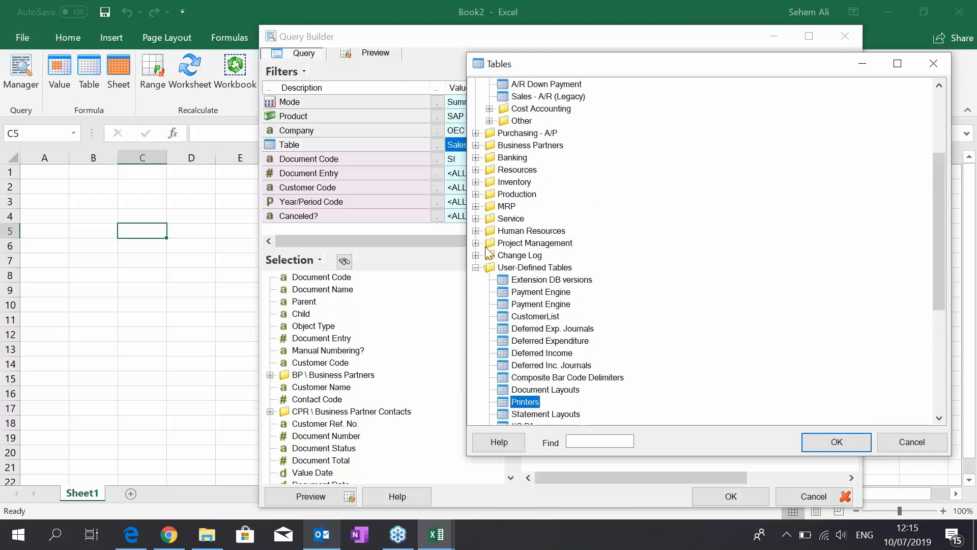
{"action": "left_click", "coordinate": [476, 269]}
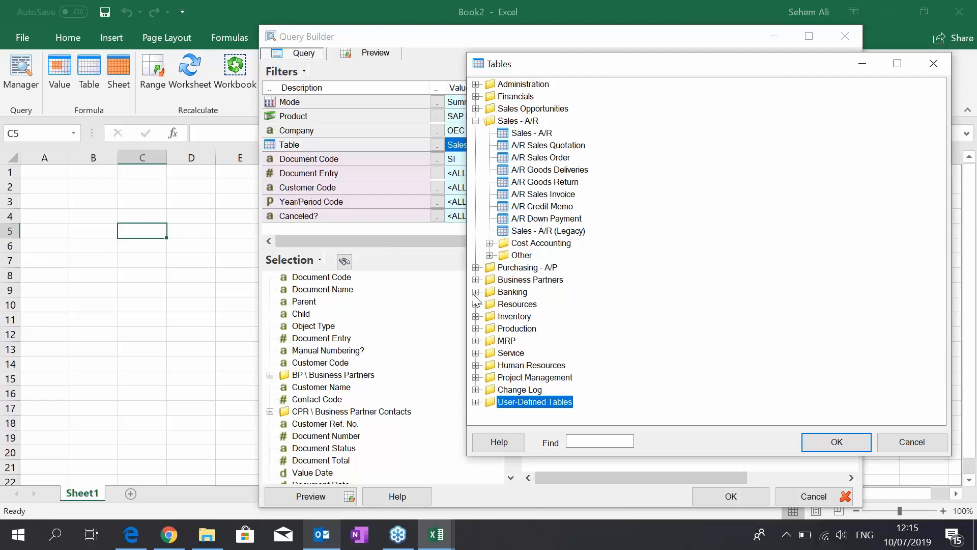
- Choose the Sales - A/R table for the query and select the Document Code filter
{"action": "left_click", "coordinate": [535, 136]}
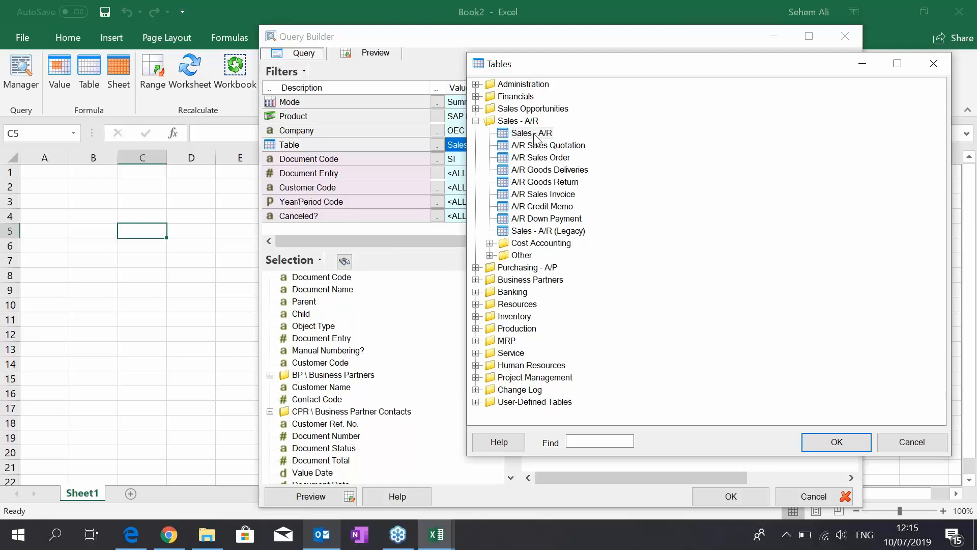
{"action": "left_click_drag", "start_coordinate": [618, 36], "coordinate": [478, 23]}
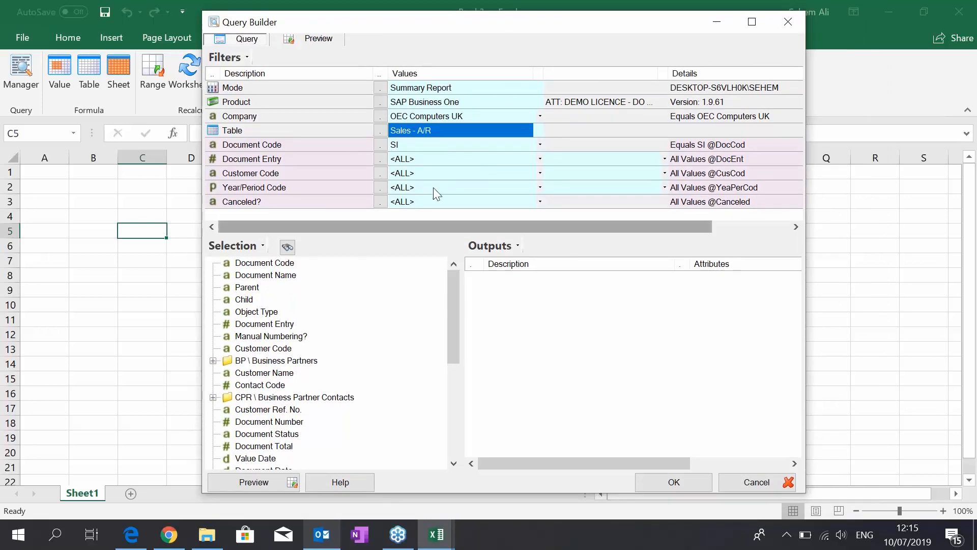
{"action": "left_click_drag", "start_coordinate": [510, 26], "coordinate": [537, 23]}
{"action": "left_click", "coordinate": [447, 142]}
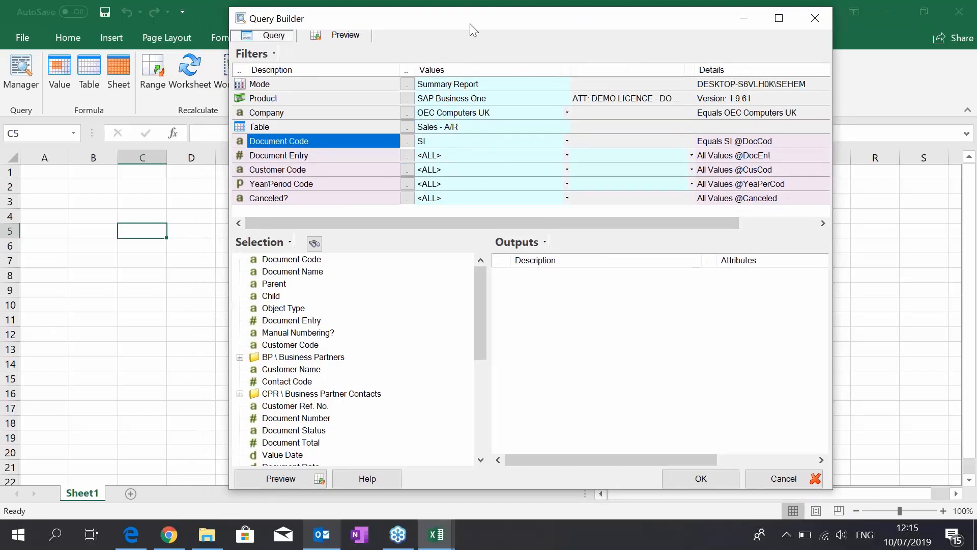
{"action": "left_click_drag", "start_coordinate": [475, 23], "coordinate": [502, 23]}
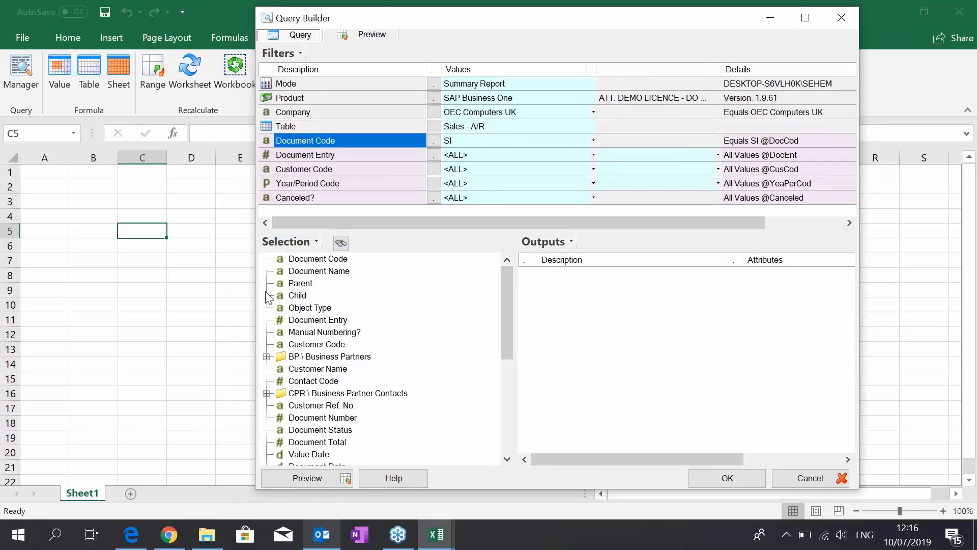
- Examine the table's available fields, including those inside the BP \ Business Partners folder
{"action": "left_click_drag", "start_coordinate": [510, 292], "coordinate": [514, 270]}
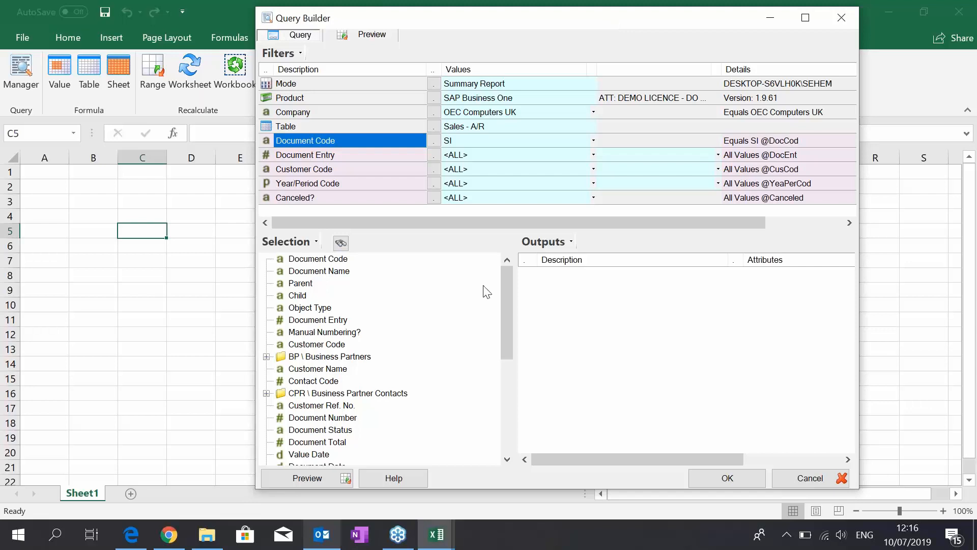
{"action": "left_click_drag", "start_coordinate": [512, 280], "coordinate": [511, 291]}
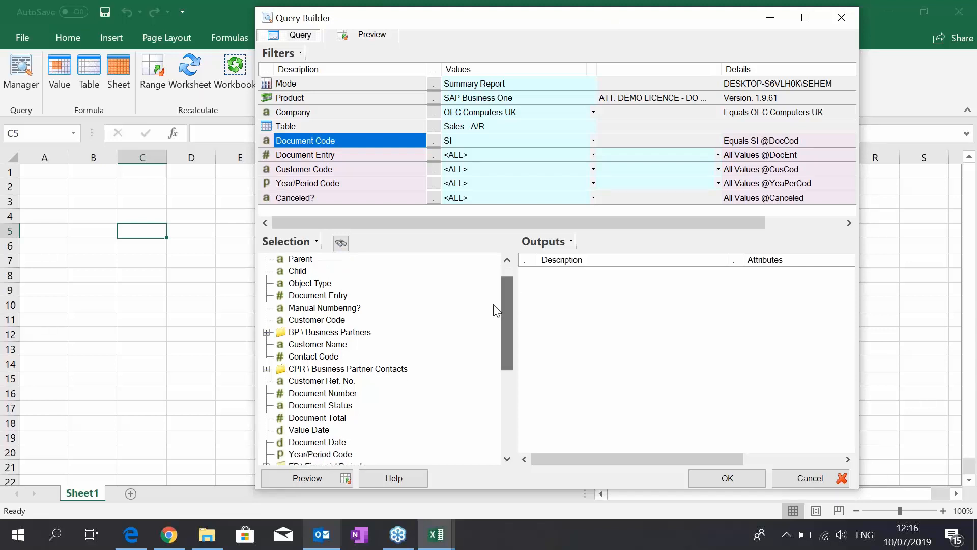
{"action": "left_click", "coordinate": [301, 324]}
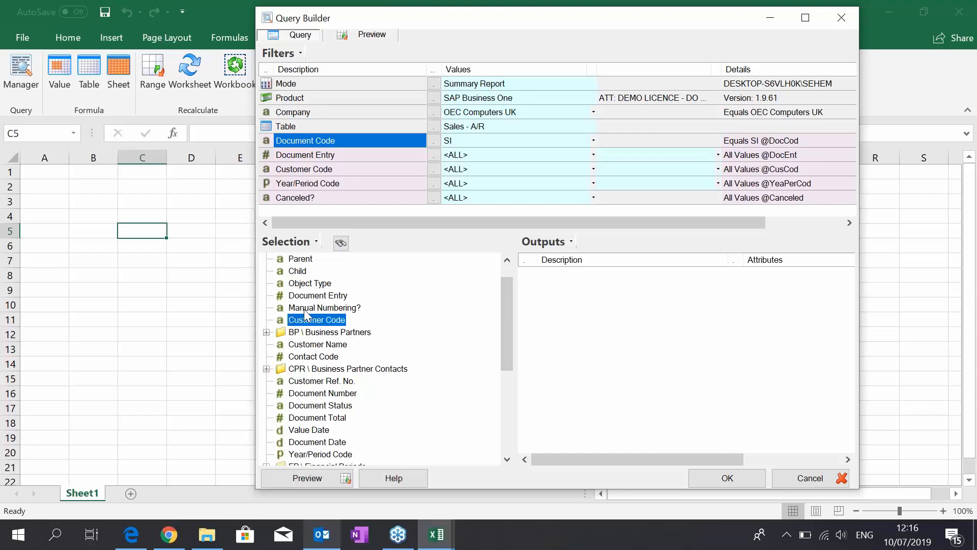
{"action": "left_click", "coordinate": [340, 334]}
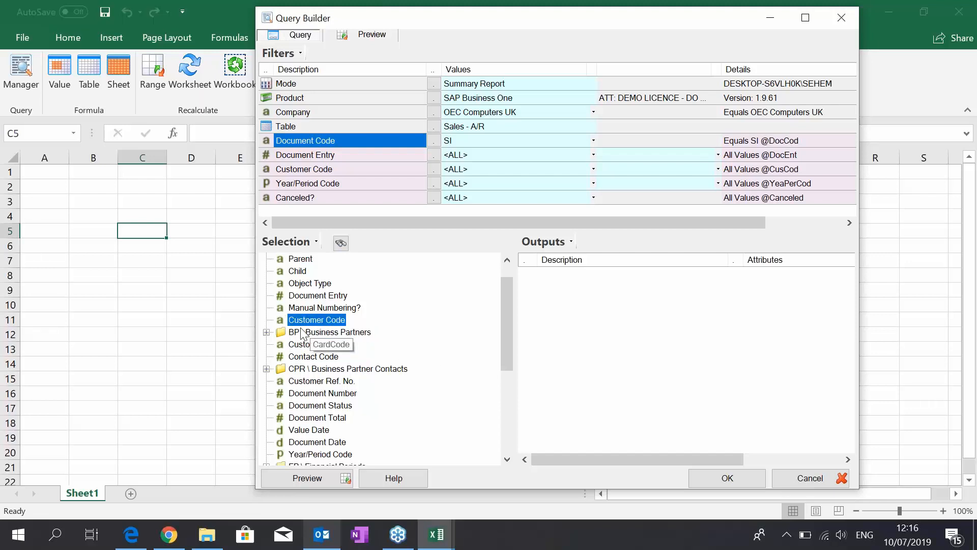
{"action": "left_click", "coordinate": [266, 332]}
{"action": "scroll", "coordinate": [324, 332], "scroll_direction": "down", "scroll_amount": 5}
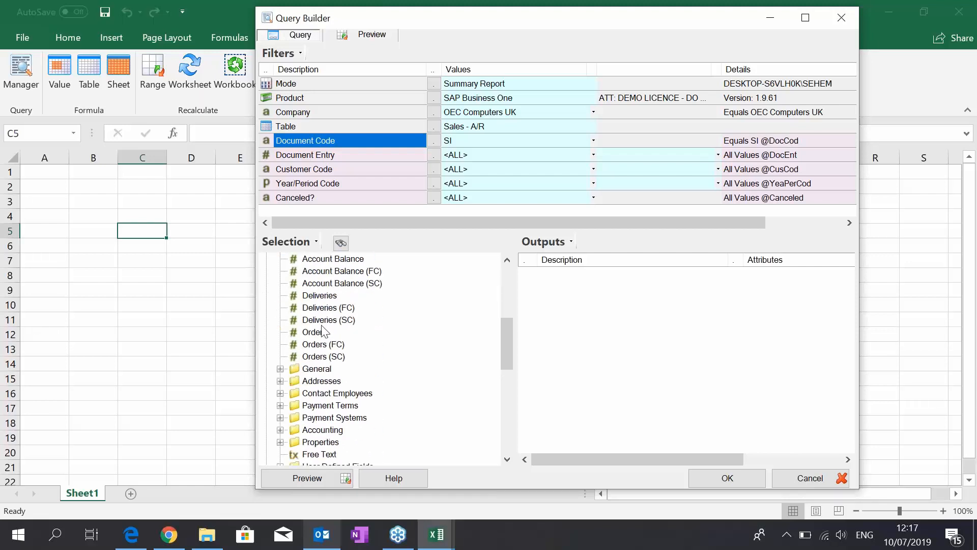
{"action": "left_click", "coordinate": [318, 383]}
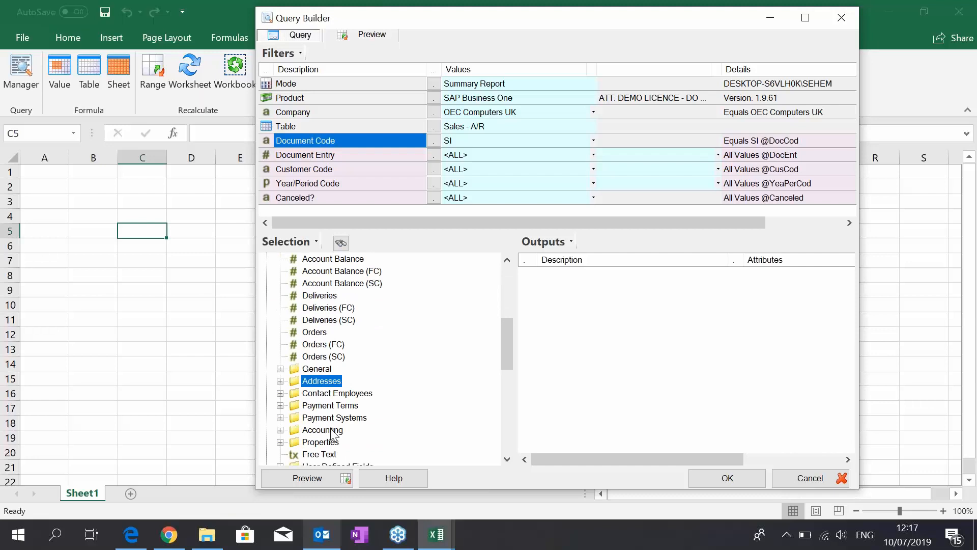
{"action": "left_click", "coordinate": [331, 406]}
{"action": "scroll", "coordinate": [331, 405], "scroll_direction": "up", "scroll_amount": 6}
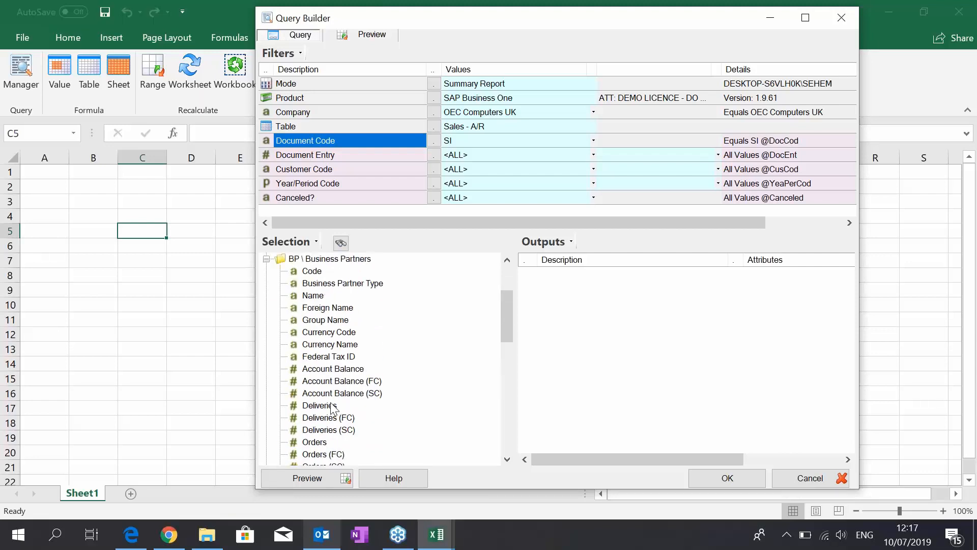
{"action": "left_click", "coordinate": [270, 356]}
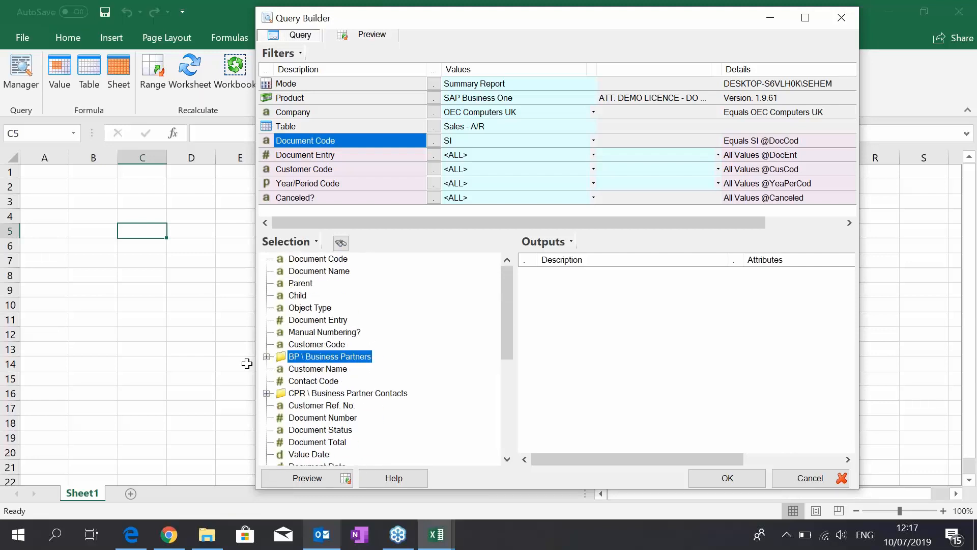
- Add the Customer Code and Customer Name fields to the query's outputs
{"action": "left_click_drag", "start_coordinate": [478, 24], "coordinate": [462, 31]}
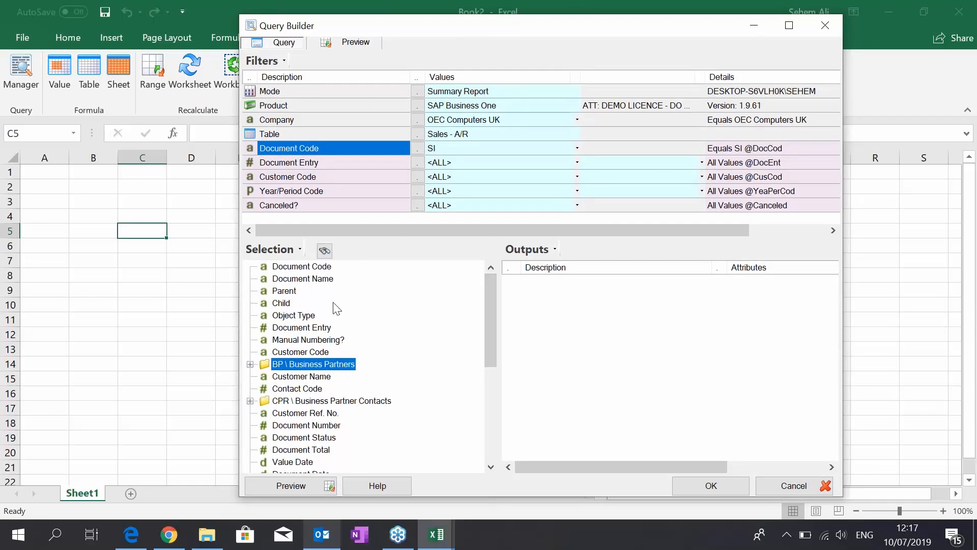
{"action": "left_click_drag", "start_coordinate": [489, 294], "coordinate": [487, 291]}
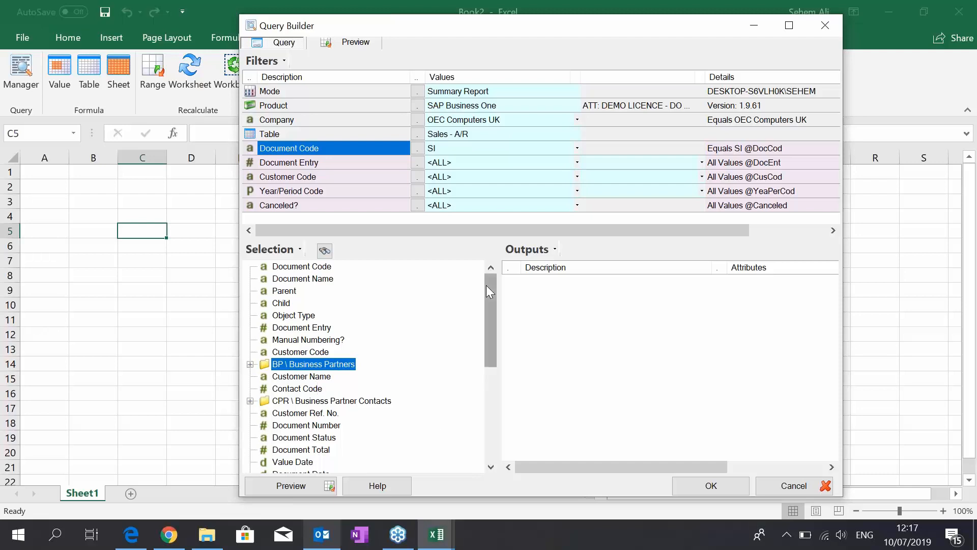
{"action": "left_click_drag", "start_coordinate": [315, 352], "coordinate": [580, 308]}
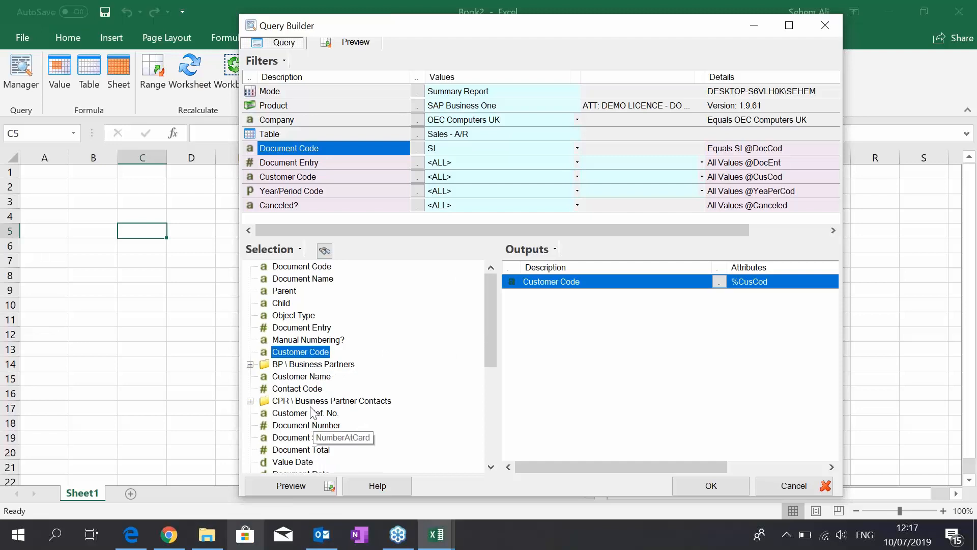
{"action": "left_click", "coordinate": [280, 382]}
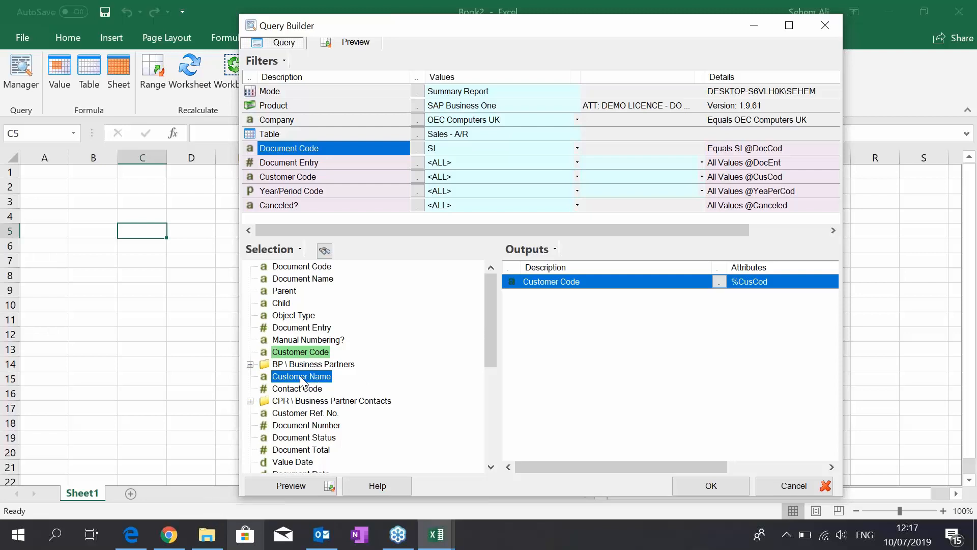
{"action": "left_click_drag", "start_coordinate": [302, 380], "coordinate": [577, 297]}
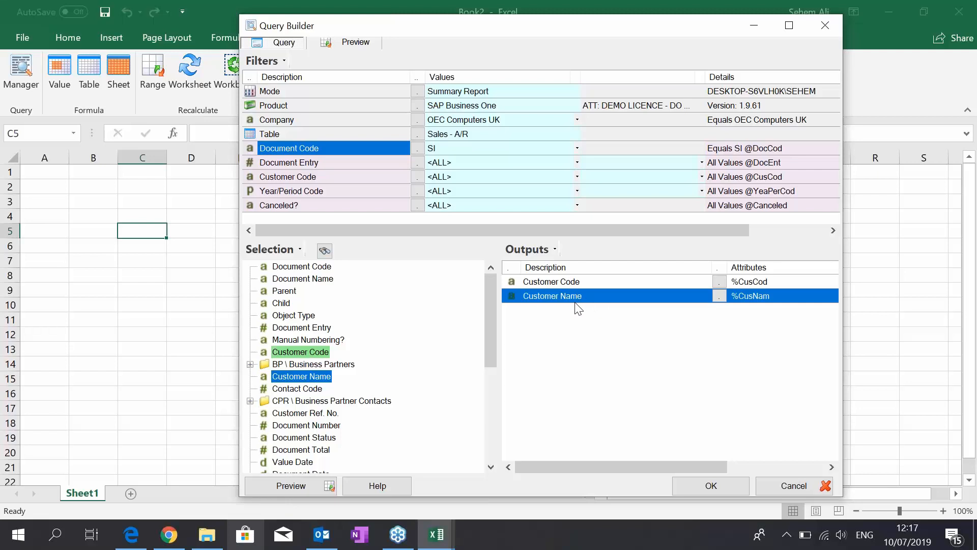
- Preview the query, compare the customer codes and names in the returned rows, and return to the query definition
{"action": "left_click_drag", "start_coordinate": [466, 29], "coordinate": [465, 25]}
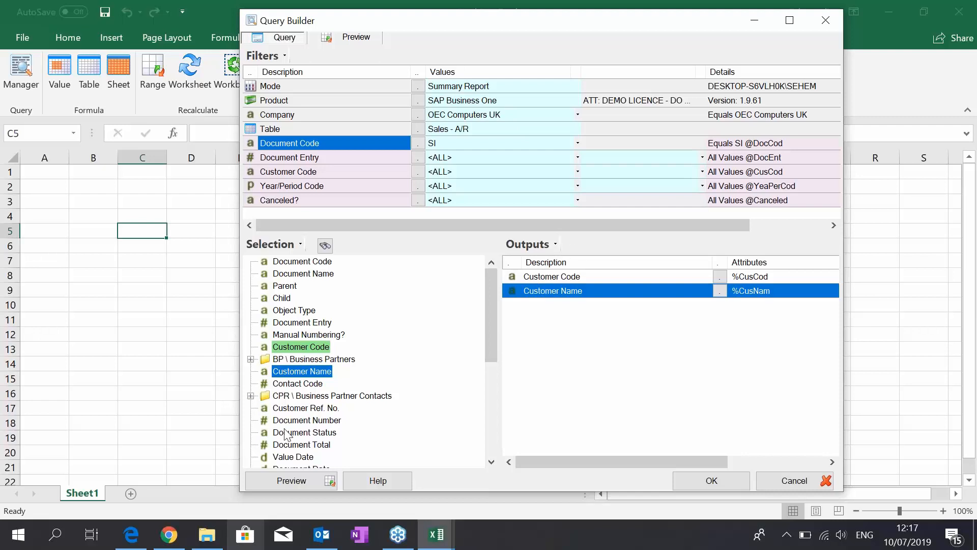
{"action": "left_click", "coordinate": [298, 484]}
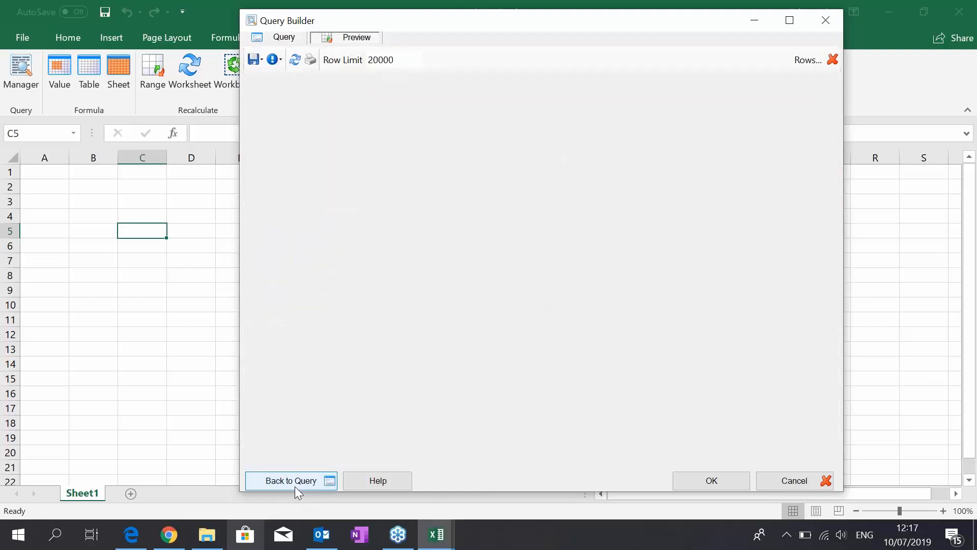
{"action": "left_click", "coordinate": [334, 201]}
{"action": "left_click", "coordinate": [381, 190]}
{"action": "left_click", "coordinate": [333, 174]}
{"action": "left_click", "coordinate": [377, 149]}
{"action": "left_click", "coordinate": [342, 147]}
{"action": "left_click", "coordinate": [391, 151]}
{"action": "left_click", "coordinate": [308, 206]}
{"action": "left_click", "coordinate": [403, 206]}
{"action": "left_click", "coordinate": [301, 221]}
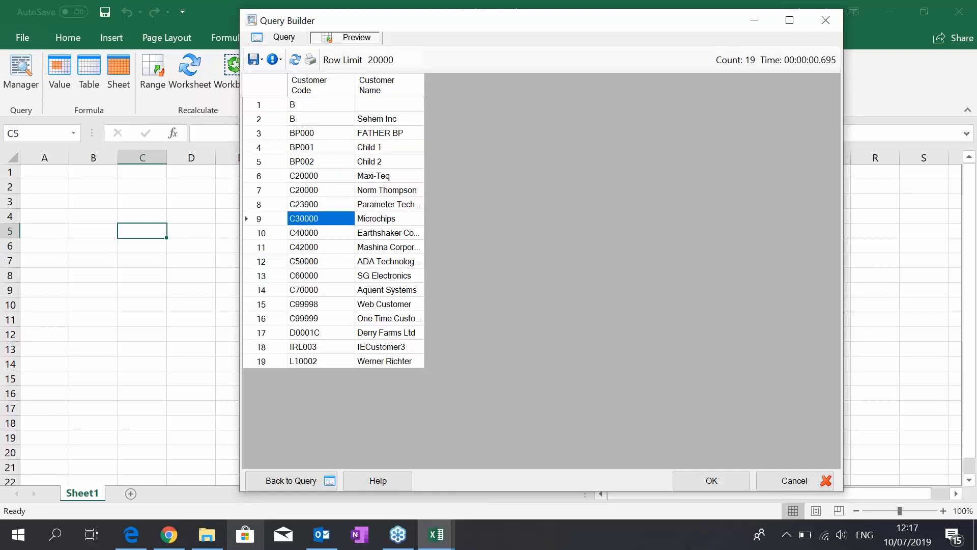
{"action": "left_click", "coordinate": [279, 481]}
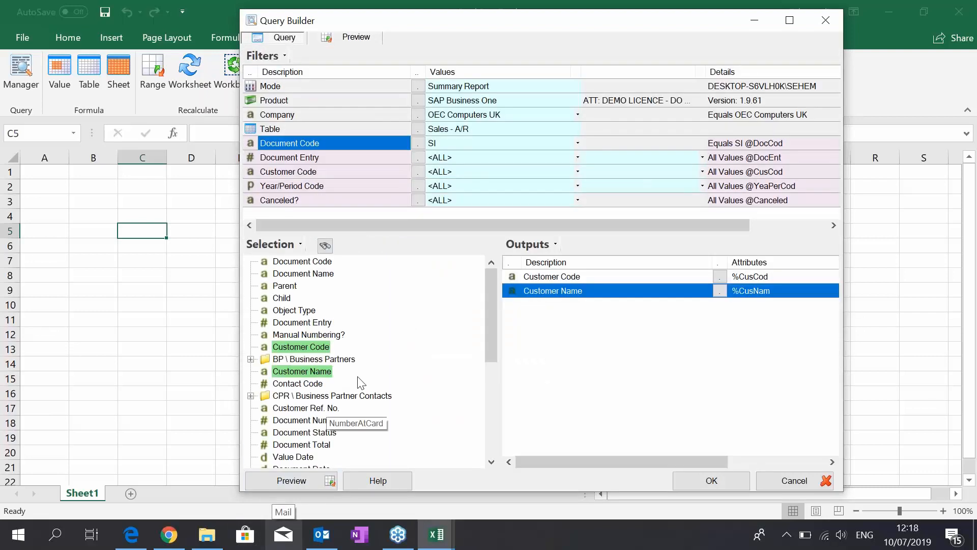
- Replace the Customer Name output with the Name field from the BP \ Business Partners folder
{"action": "left_click_drag", "start_coordinate": [545, 290], "coordinate": [304, 368]}
{"action": "left_click", "coordinate": [251, 360]}
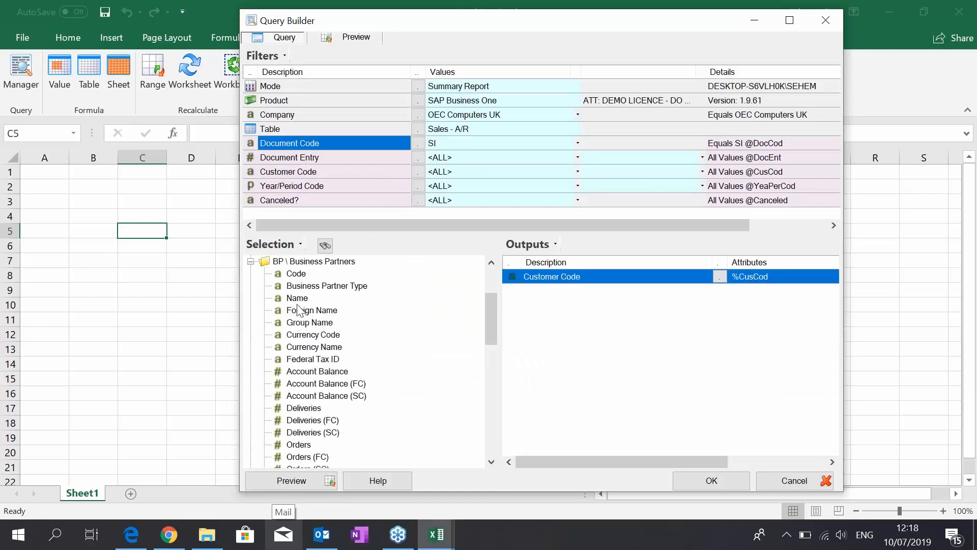
{"action": "left_click_drag", "start_coordinate": [297, 298], "coordinate": [558, 294]}
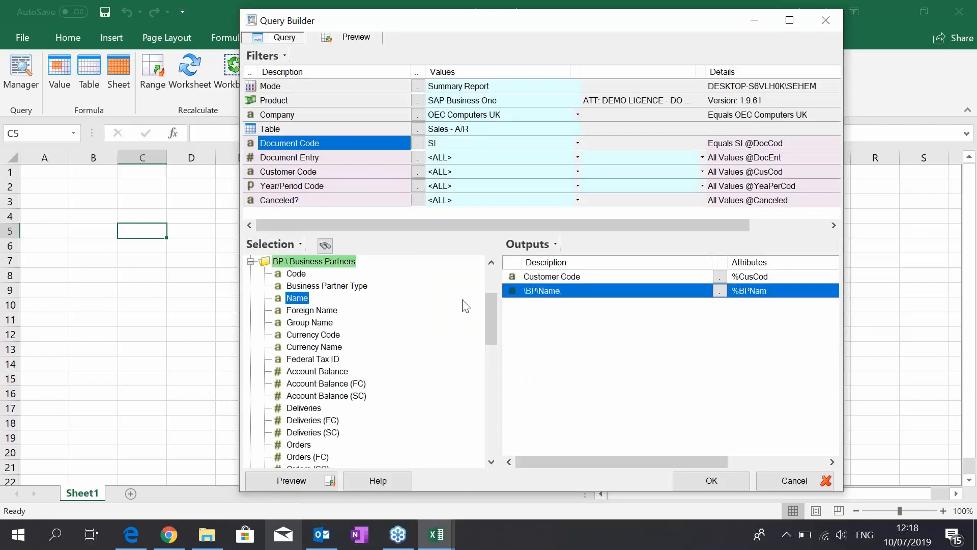
{"action": "left_click", "coordinate": [251, 261]}
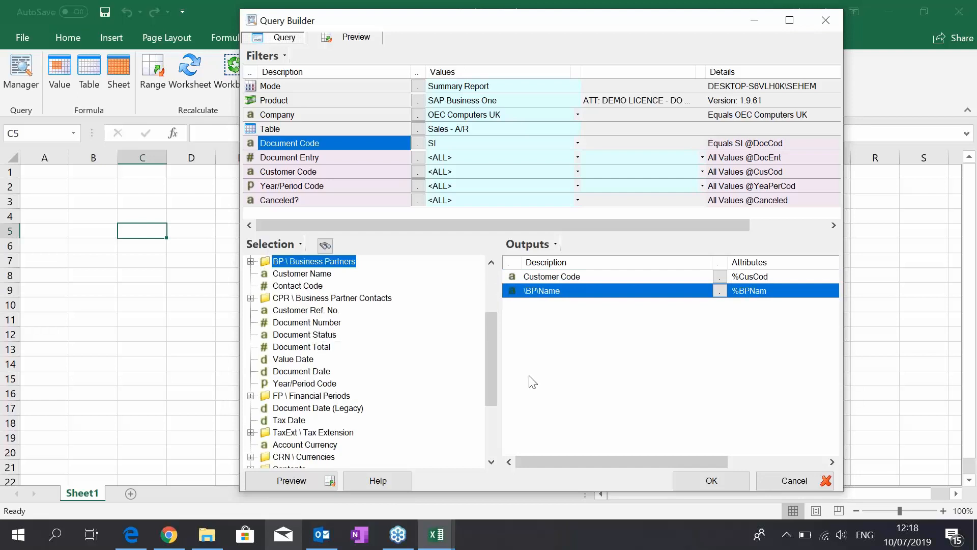
- Add the Document Number and Document Date fields to the end of the query's outputs
{"action": "left_click_drag", "start_coordinate": [307, 322], "coordinate": [565, 350]}
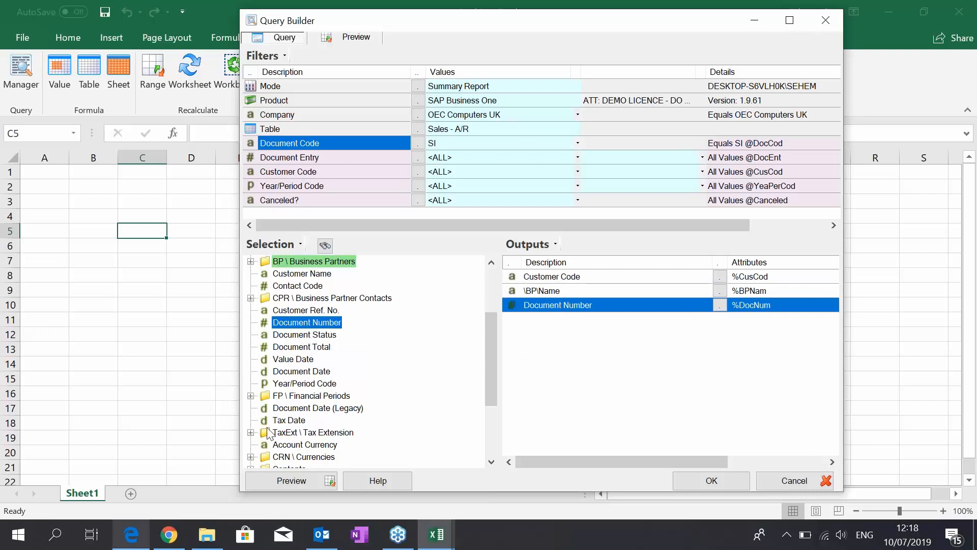
{"action": "left_click_drag", "start_coordinate": [285, 375], "coordinate": [373, 378]}
{"action": "left_click_drag", "start_coordinate": [579, 355], "coordinate": [579, 355]}
- Search the available fields for "item" and add Item Code to the outputs below Document Date
{"action": "left_click_drag", "start_coordinate": [491, 337], "coordinate": [486, 382]}
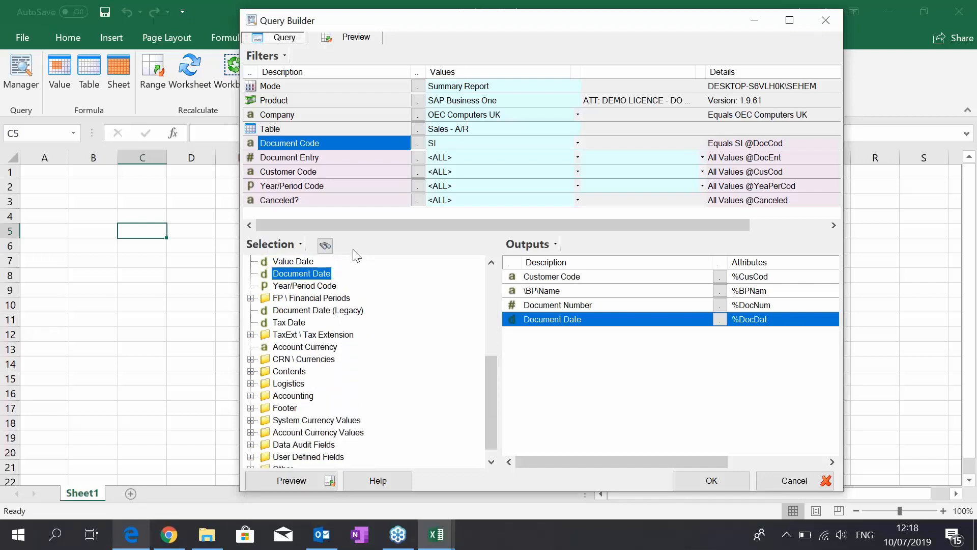
{"action": "left_click", "coordinate": [326, 247]}
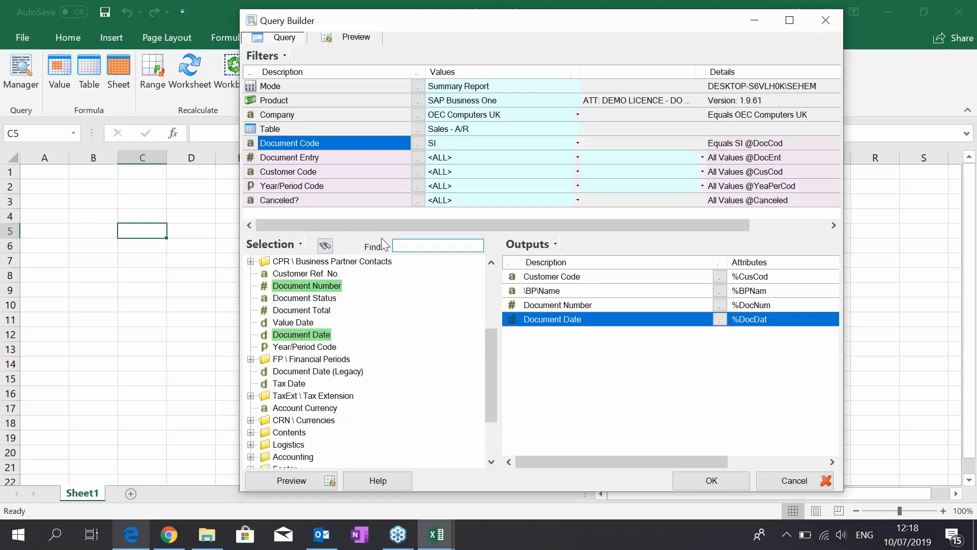
{"action": "type", "text": "item"}
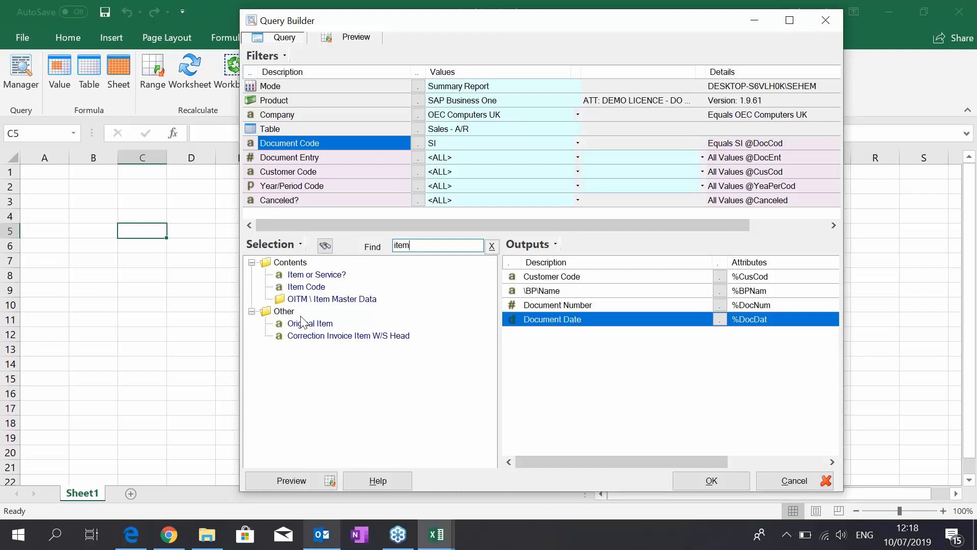
{"action": "left_click_drag", "start_coordinate": [304, 289], "coordinate": [550, 351]}
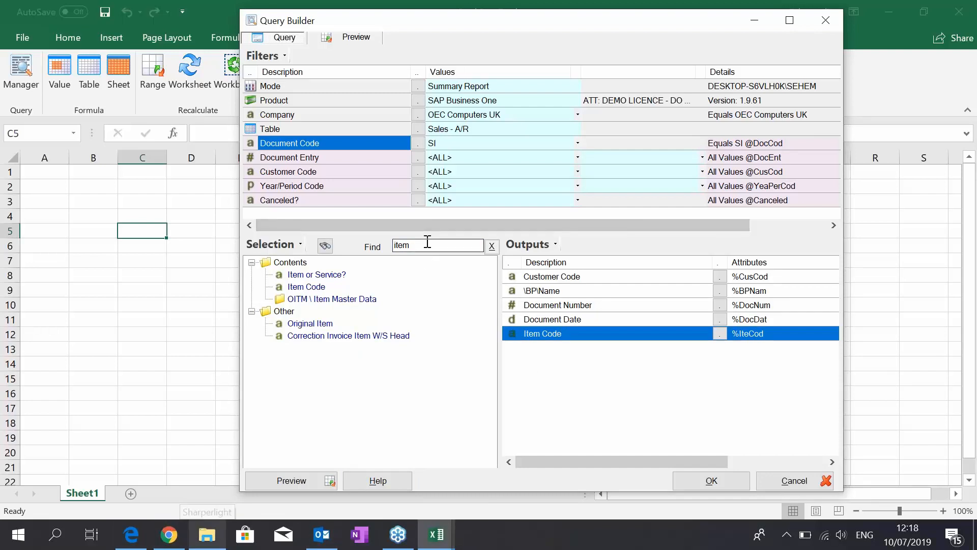
- Clear the field search and add Description, Quantity, Price, Line Total and Gross Profit to the outputs
{"action": "left_click_drag", "start_coordinate": [427, 243], "coordinate": [366, 245]}
{"action": "key", "text": "BackSpace"}
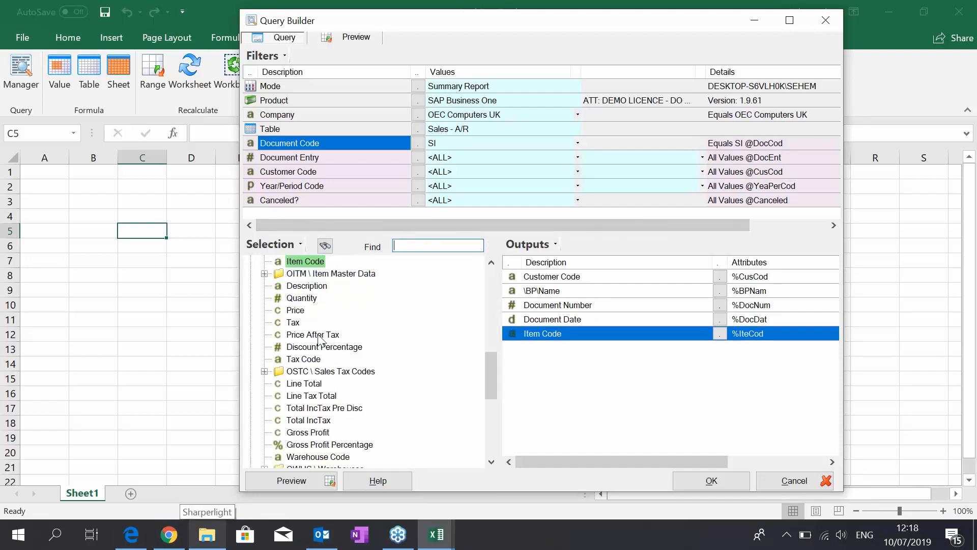
{"action": "left_click_drag", "start_coordinate": [295, 287], "coordinate": [532, 363]}
{"action": "left_click_drag", "start_coordinate": [295, 299], "coordinate": [563, 407]}
{"action": "left_click_drag", "start_coordinate": [295, 310], "coordinate": [488, 377]}
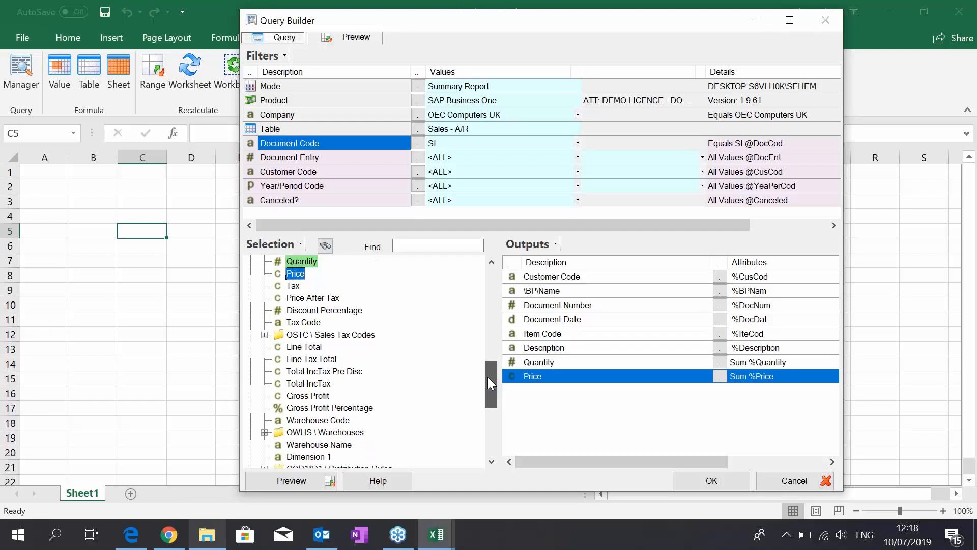
{"action": "left_click_drag", "start_coordinate": [302, 347], "coordinate": [553, 452]}
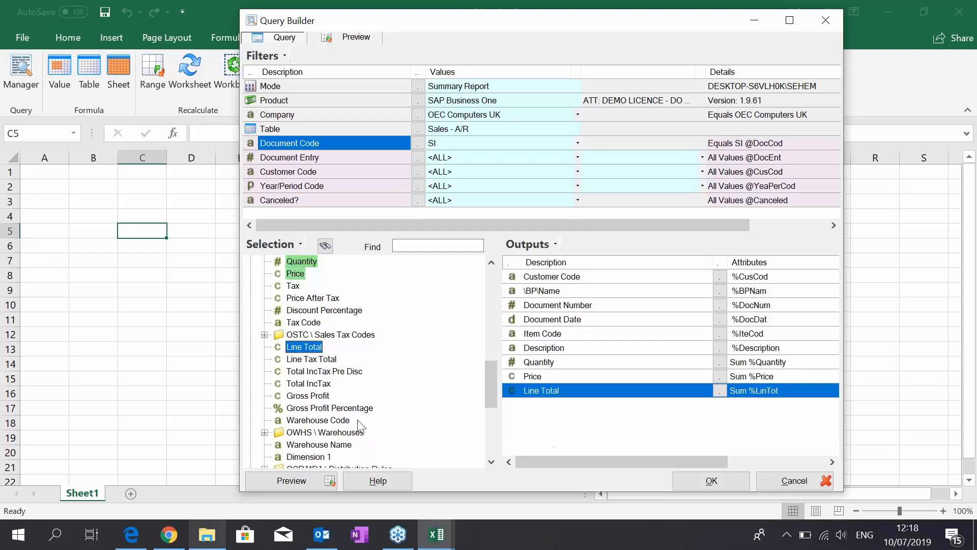
{"action": "left_click_drag", "start_coordinate": [315, 402], "coordinate": [529, 413]}
- Search the fields for "salespe" and insert Salesperson Name into the outputs between Document Date and Item Code
{"action": "left_click_drag", "start_coordinate": [491, 380], "coordinate": [494, 404]}
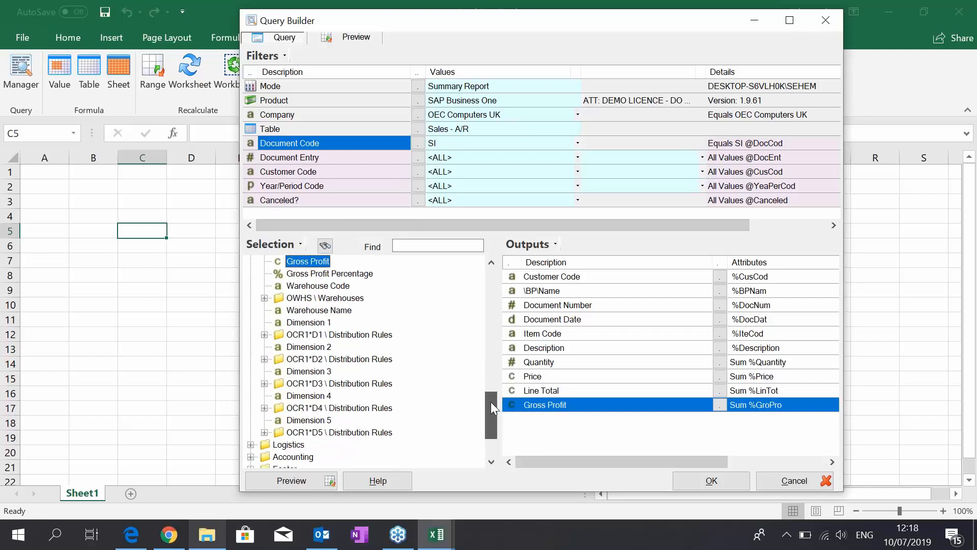
{"action": "left_click", "coordinate": [419, 246]}
{"action": "type", "text": "salespe"}
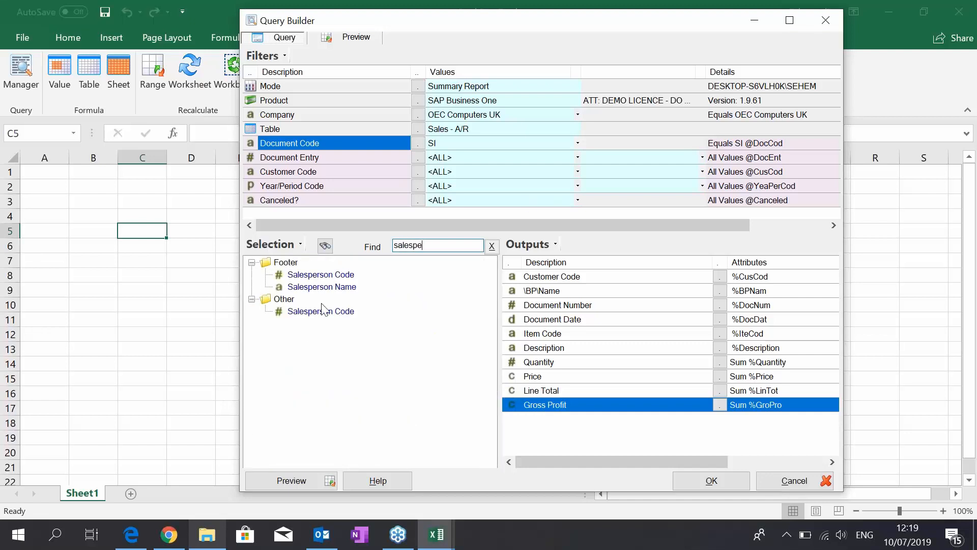
{"action": "left_click_drag", "start_coordinate": [322, 287], "coordinate": [555, 335]}
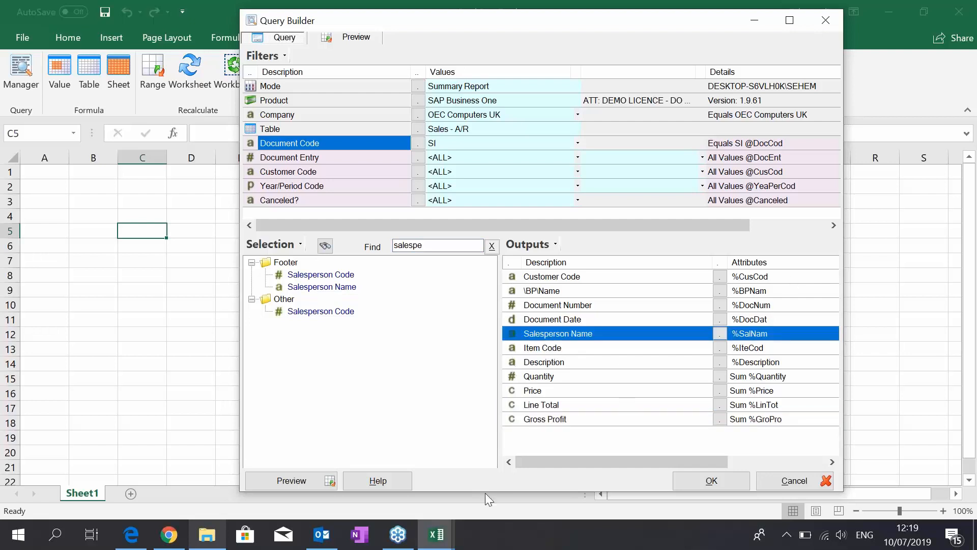
- Preview the query in a maximized Query Builder window and examine the returned sales rows
{"action": "left_click", "coordinate": [295, 481]}
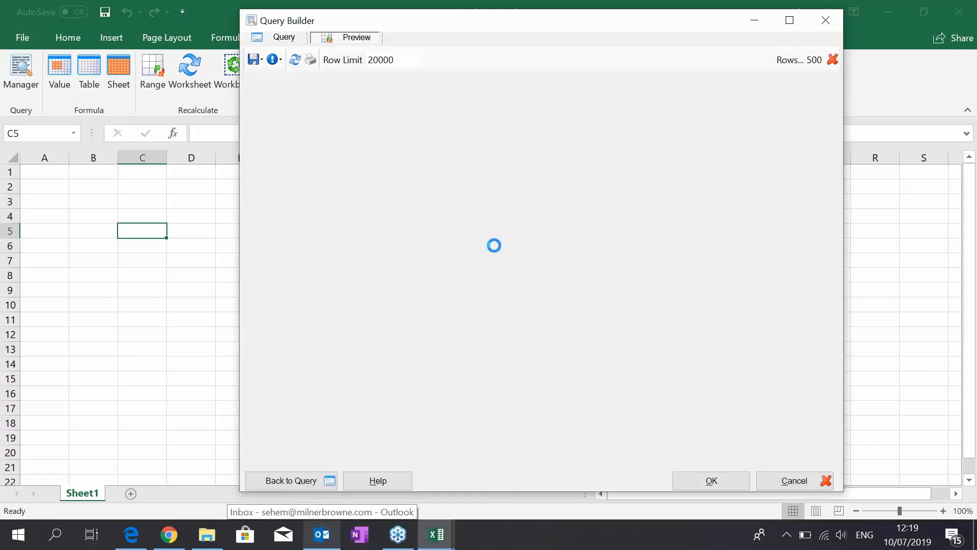
{"action": "left_click", "coordinate": [789, 20]}
{"action": "left_click", "coordinate": [209, 304]}
{"action": "left_click_drag", "start_coordinate": [229, 186], "coordinate": [300, 395]}
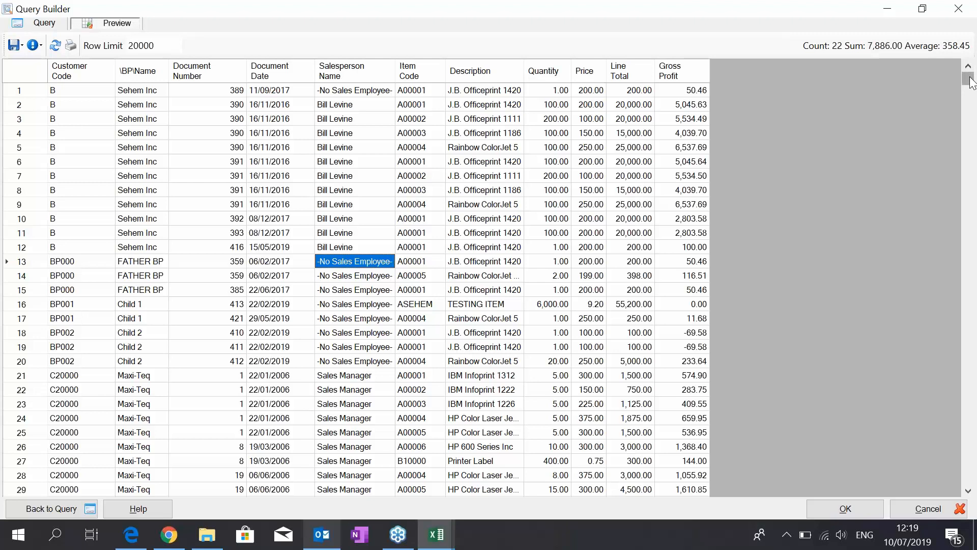
{"action": "mouse_move", "coordinate": [971, 79]}
{"action": "left_mouse_down"}
{"action": "mouse_move", "coordinate": [951, 216]}
{"action": "mouse_move", "coordinate": [962, 301]}
{"action": "mouse_move", "coordinate": [940, 109]}
{"action": "mouse_move", "coordinate": [967, 74]}
{"action": "left_mouse_up"}
- Open the SQL statement behind the preview, examine its select, join and grouping clauses, and close it
{"action": "left_click", "coordinate": [40, 47]}
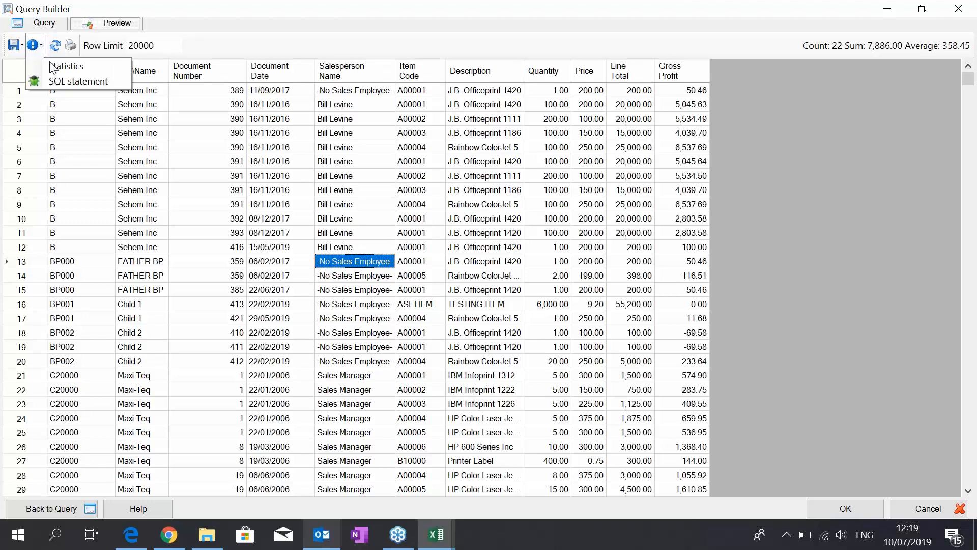
{"action": "left_click", "coordinate": [66, 82]}
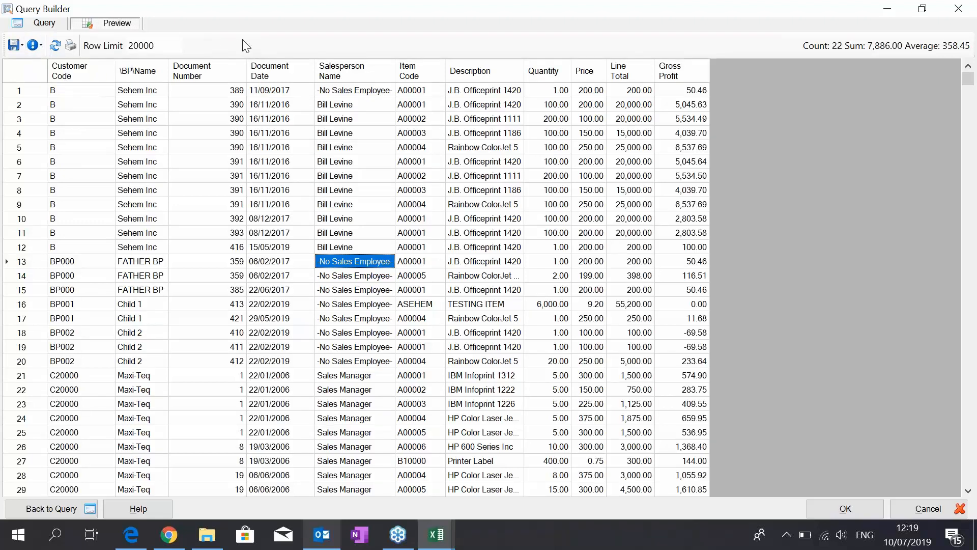
{"action": "left_click_drag", "start_coordinate": [213, 190], "coordinate": [240, 241]}
{"action": "left_click", "coordinate": [241, 203]}
{"action": "left_click_drag", "start_coordinate": [215, 190], "coordinate": [283, 340]}
{"action": "scroll", "coordinate": [283, 341], "scroll_direction": "down", "scroll_amount": 3}
{"action": "scroll", "coordinate": [283, 341], "scroll_direction": "down", "scroll_amount": 8}
{"action": "scroll", "coordinate": [294, 326], "scroll_direction": "down", "scroll_amount": 7}
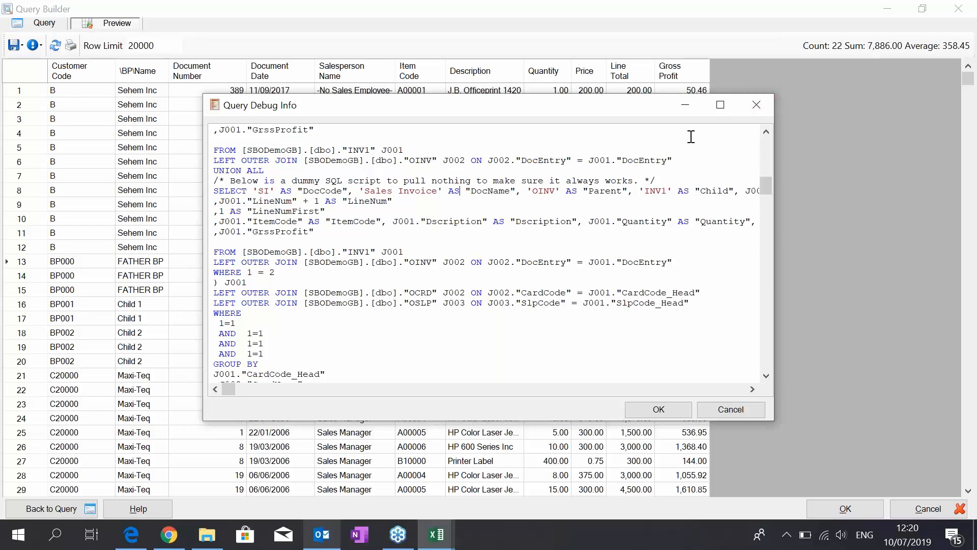
{"action": "left_click", "coordinate": [744, 106]}
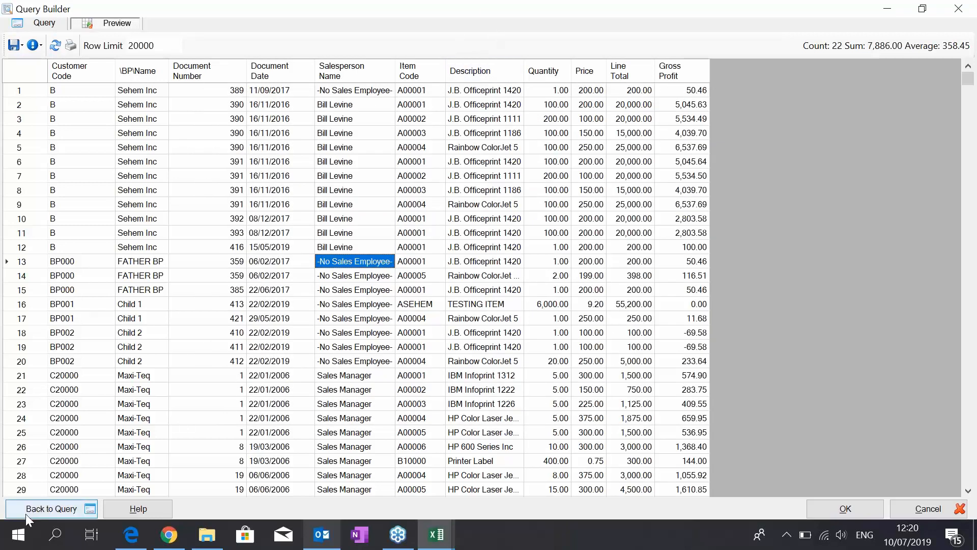
- Move Document Number to the first position in the outputs and check the new column order in the preview
{"action": "left_click", "coordinate": [44, 509]}
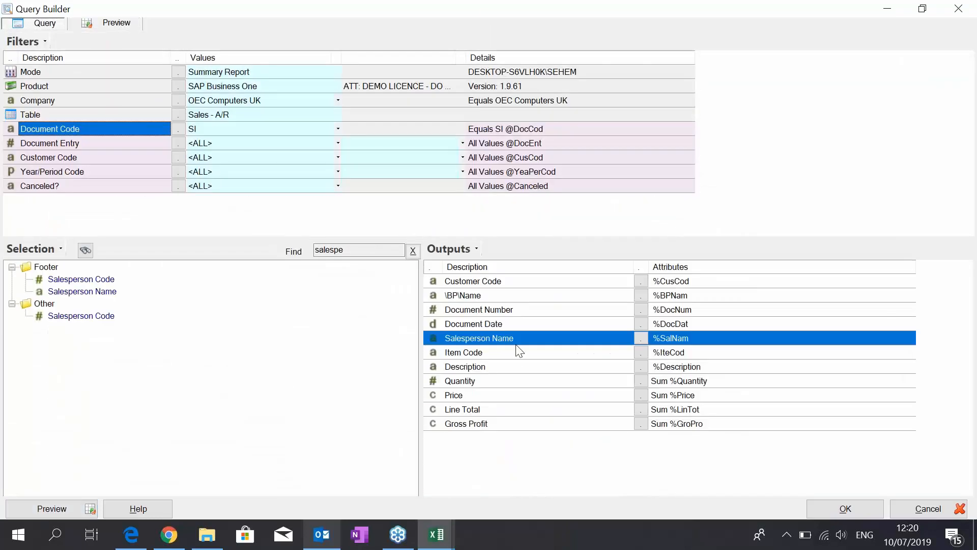
{"action": "left_click", "coordinate": [489, 310]}
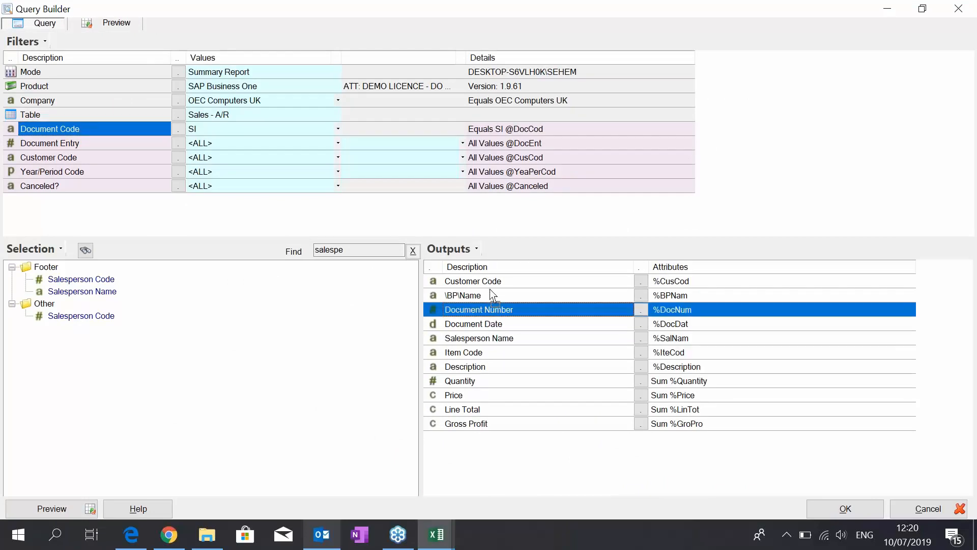
{"action": "left_click_drag", "start_coordinate": [486, 279], "coordinate": [486, 278]}
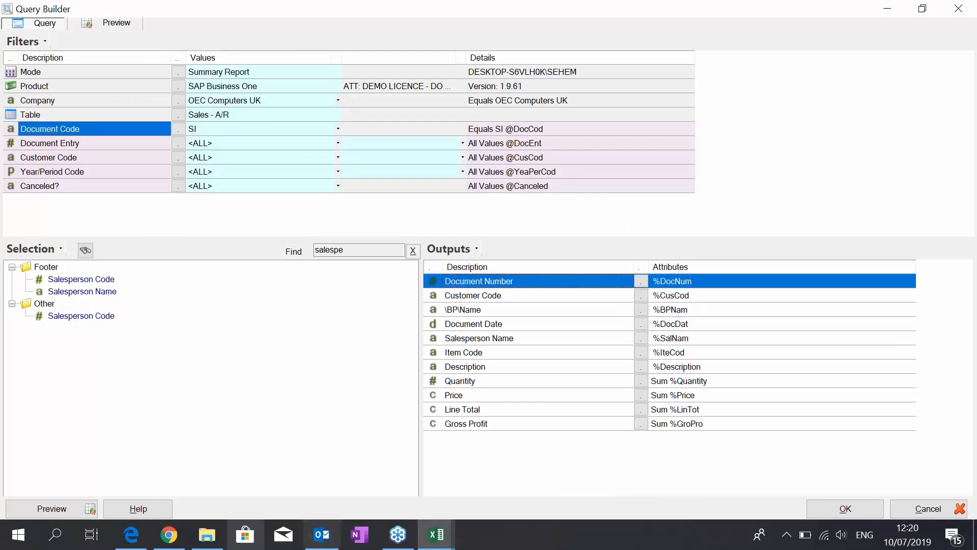
{"action": "left_click", "coordinate": [36, 509]}
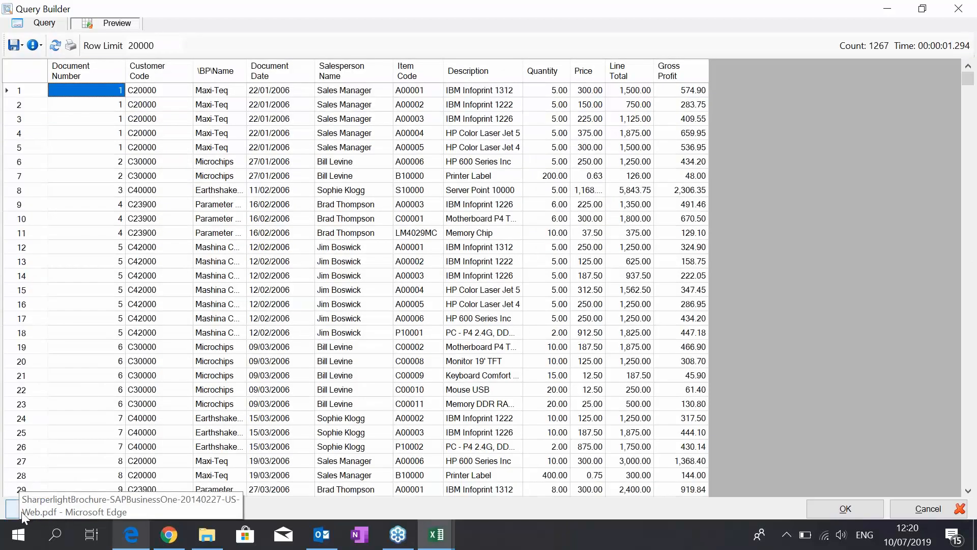
{"action": "left_click", "coordinate": [15, 509]}
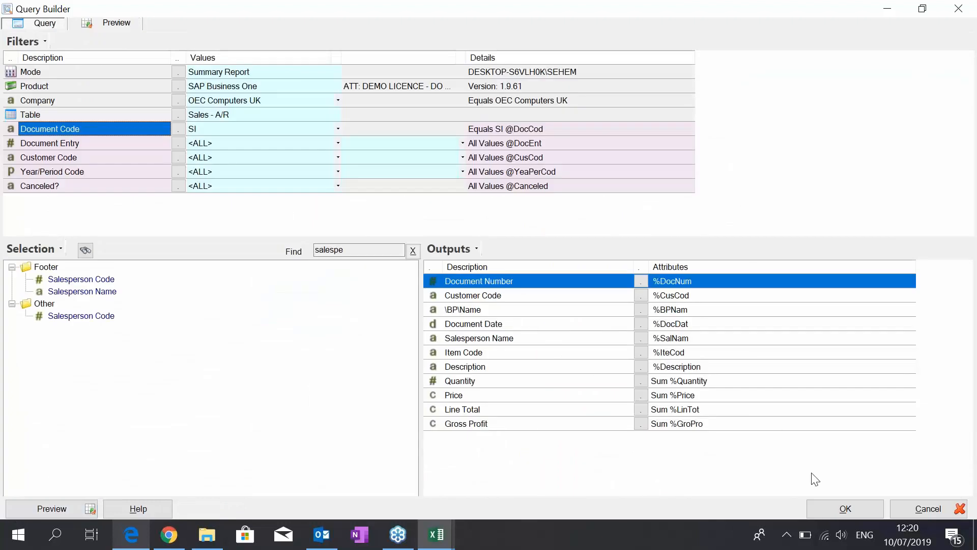
- Accept the query under the name Sales - A/R so its table is inserted into the worksheet at C5
{"action": "left_click", "coordinate": [838, 511]}
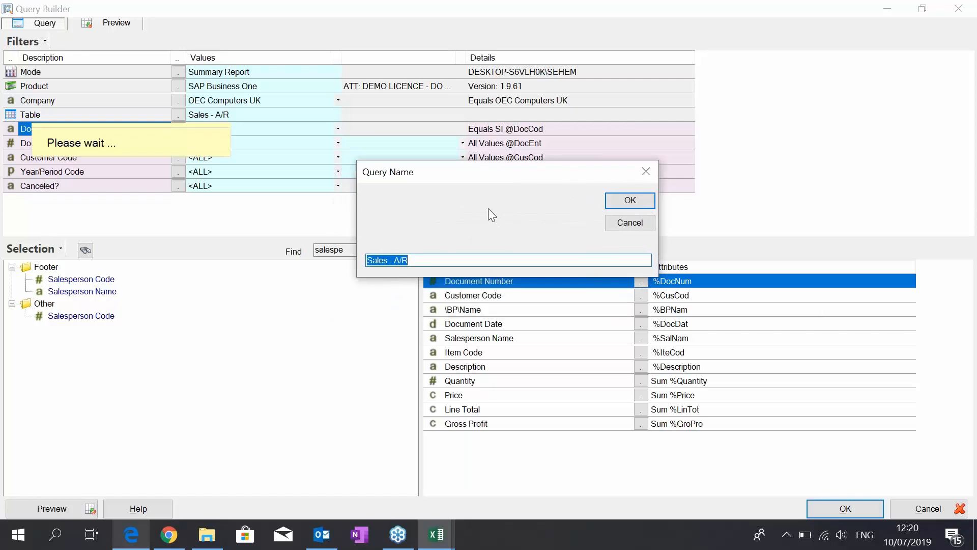
{"action": "left_click", "coordinate": [641, 198]}
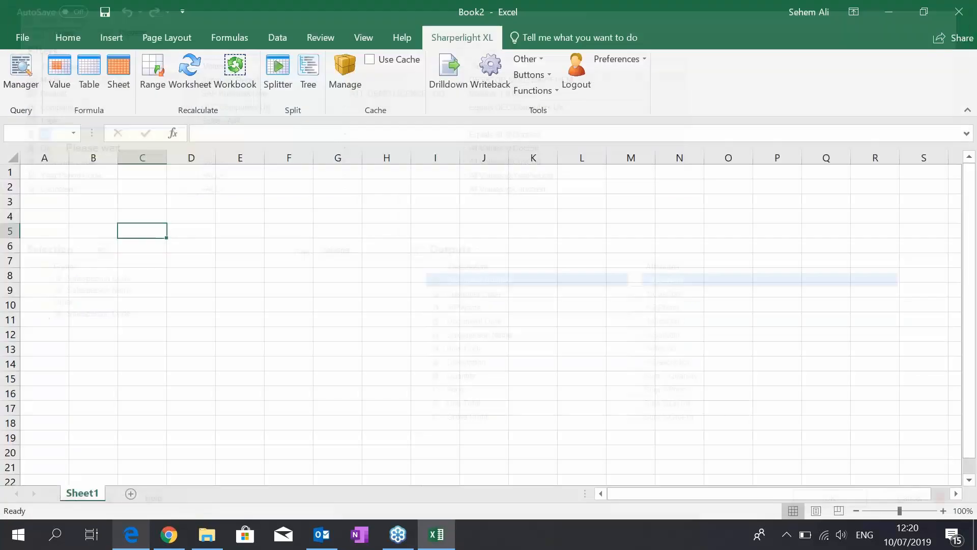
{"action": "scroll", "coordinate": [482, 315], "scroll_direction": "down", "scroll_amount": 1}
{"action": "scroll", "coordinate": [481, 314], "scroll_direction": "up", "scroll_amount": 1}
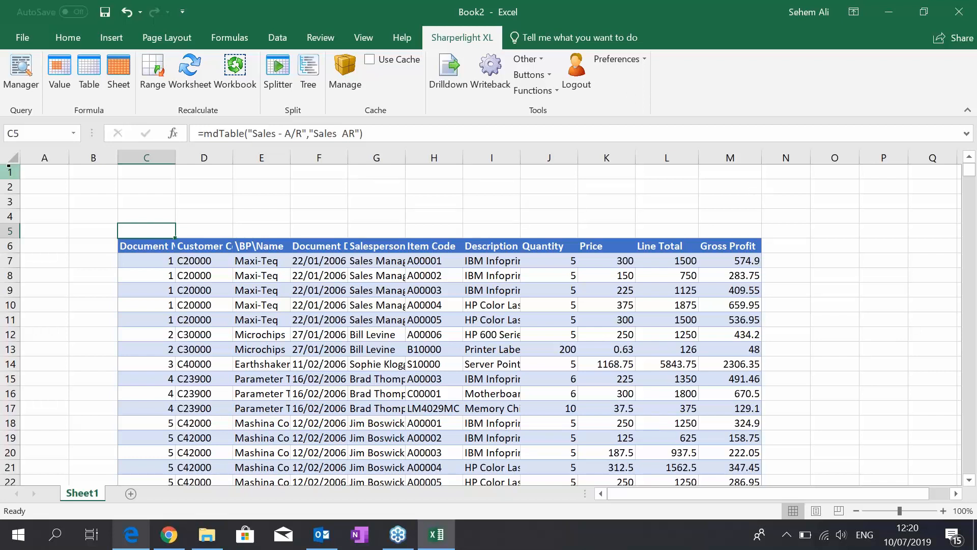
- Autofit all worksheet columns to their contents and select the table formula cell C5
{"action": "left_click", "coordinate": [12, 156]}
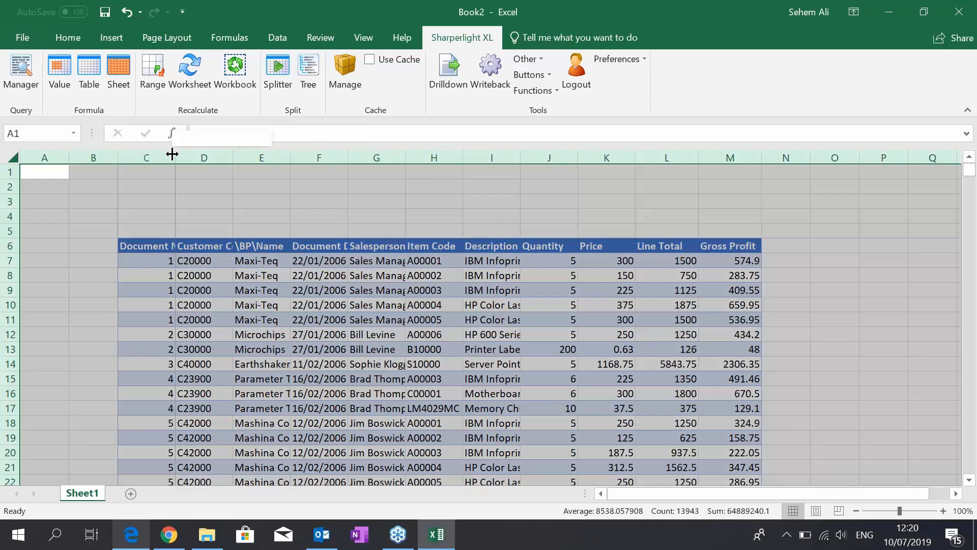
{"action": "double_click", "coordinate": [176, 157]}
{"action": "left_click", "coordinate": [406, 203]}
{"action": "left_click", "coordinate": [181, 230]}
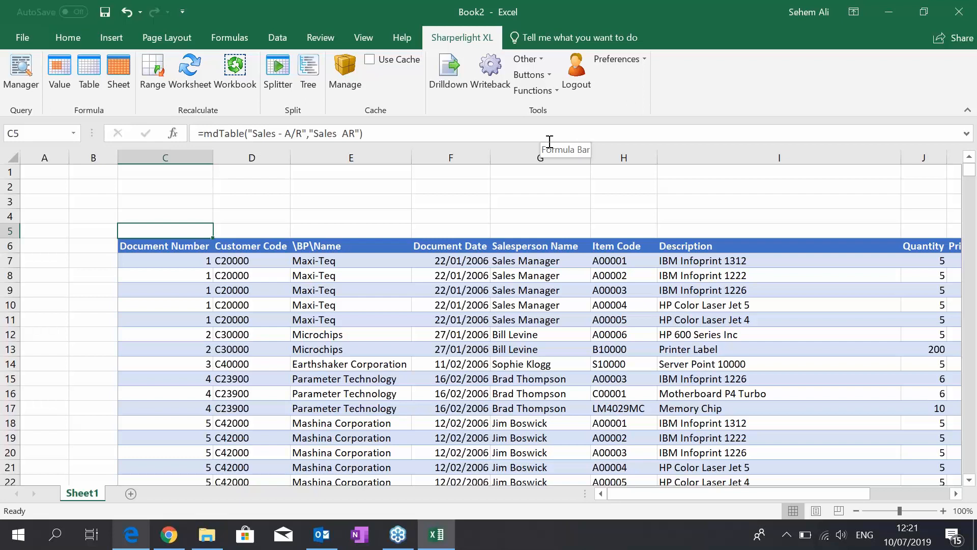
- Recalculate the worksheet to refresh the Sales - A/R table and look through its rows
{"action": "left_click", "coordinate": [192, 72]}
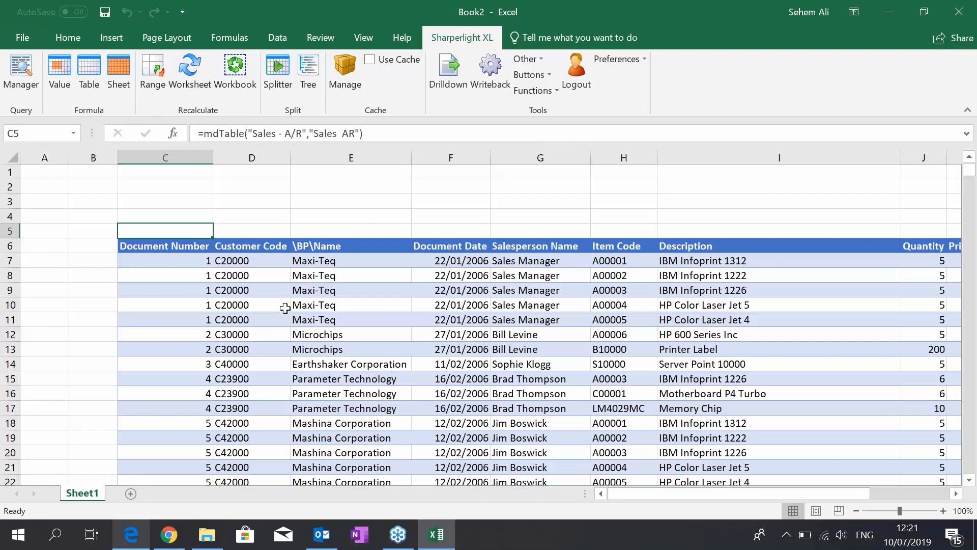
{"action": "scroll", "coordinate": [428, 343], "scroll_direction": "down", "scroll_amount": 7}
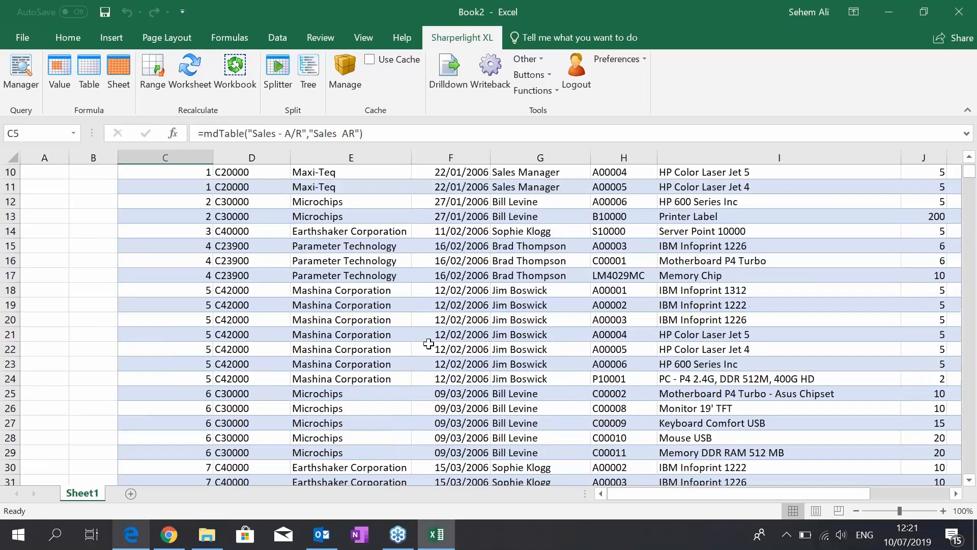
{"action": "scroll", "coordinate": [427, 347], "scroll_direction": "up", "scroll_amount": 7}
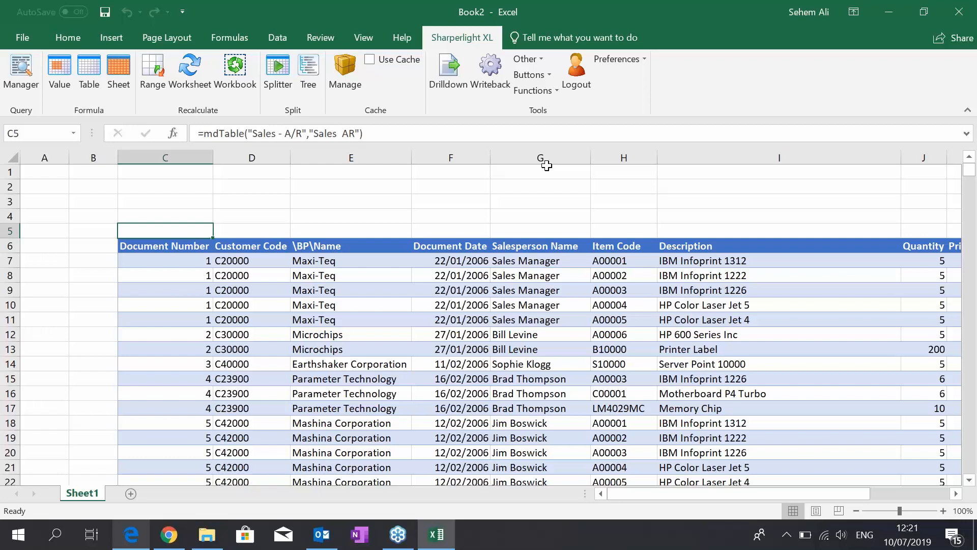
- Reopen the Sales - A/R query from cell C5, review its filters and outputs, and close it without changes
{"action": "double_click", "coordinate": [177, 230]}
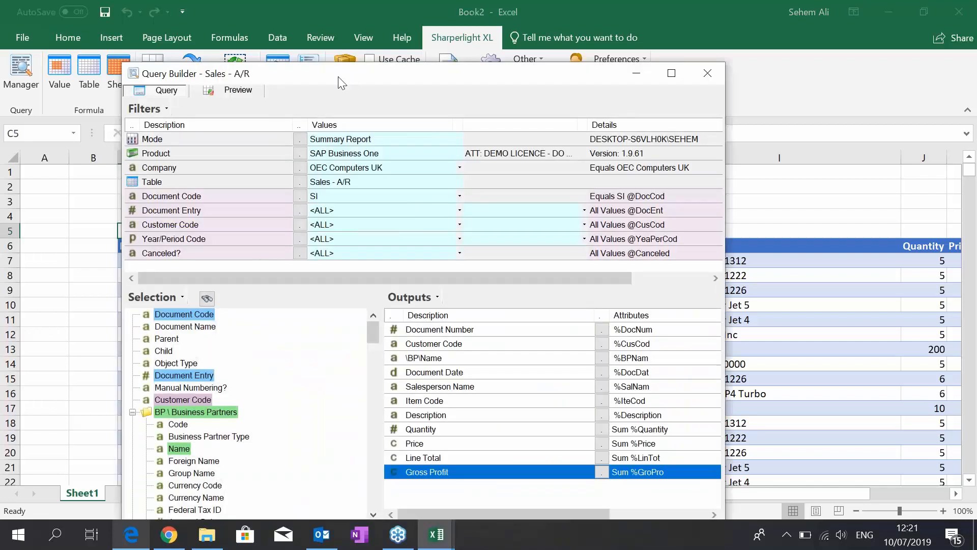
{"action": "left_click_drag", "start_coordinate": [347, 71], "coordinate": [377, 58]}
{"action": "left_click_drag", "start_coordinate": [411, 259], "coordinate": [269, 274]}
{"action": "left_click_drag", "start_coordinate": [349, 71], "coordinate": [396, 47]}
{"action": "left_click", "coordinate": [751, 58]}
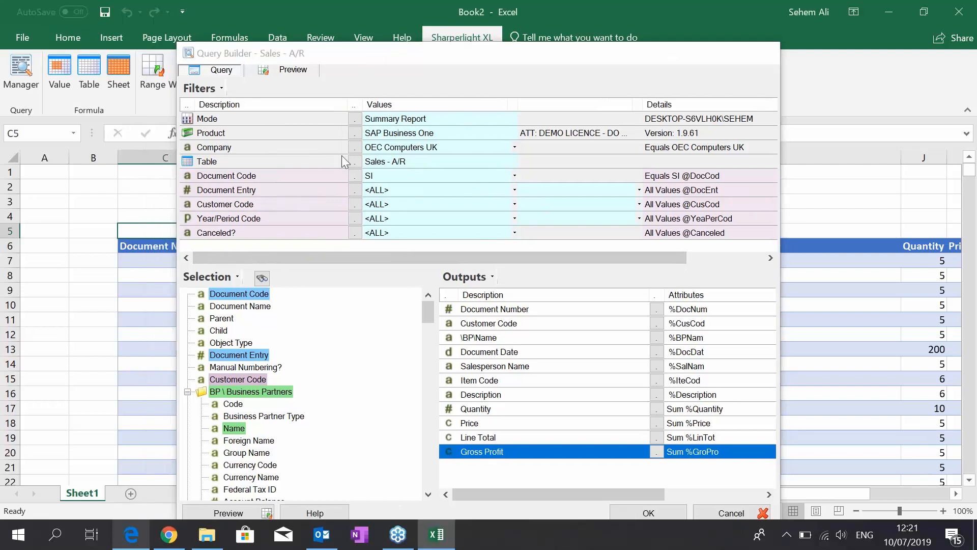
- Look through the Sales - A/R table rows and examine the Document Date column
{"action": "scroll", "coordinate": [458, 318], "scroll_direction": "down", "scroll_amount": 1}
{"action": "scroll", "coordinate": [560, 341], "scroll_direction": "down", "scroll_amount": 4}
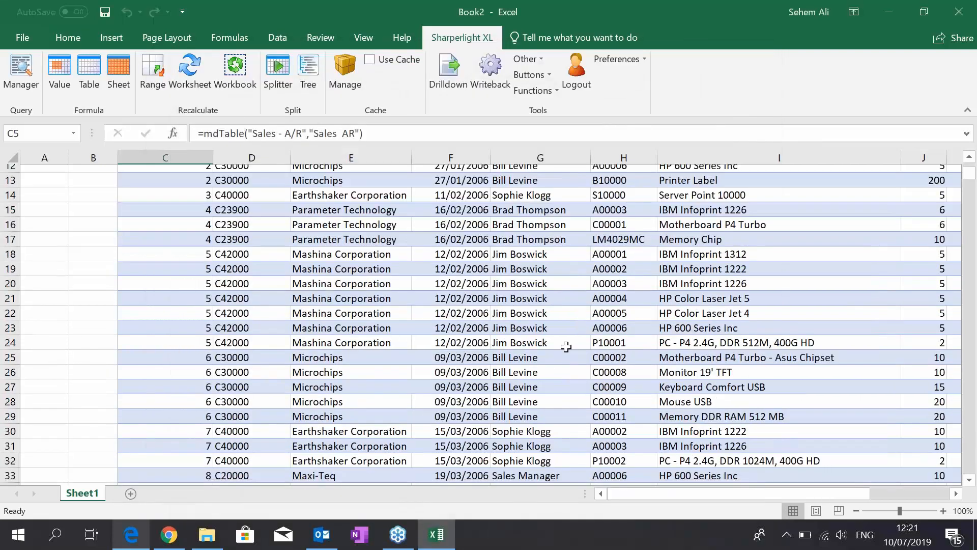
{"action": "scroll", "coordinate": [563, 345], "scroll_direction": "up", "scroll_amount": 4}
{"action": "scroll", "coordinate": [566, 351], "scroll_direction": "down", "scroll_amount": 1}
{"action": "scroll", "coordinate": [566, 350], "scroll_direction": "down", "scroll_amount": 3}
{"action": "scroll", "coordinate": [567, 370], "scroll_direction": "up", "scroll_amount": 4}
{"action": "left_click", "coordinate": [484, 262]}
{"action": "scroll", "coordinate": [473, 351], "scroll_direction": "down", "scroll_amount": 1}
{"action": "scroll", "coordinate": [476, 356], "scroll_direction": "down", "scroll_amount": 20}
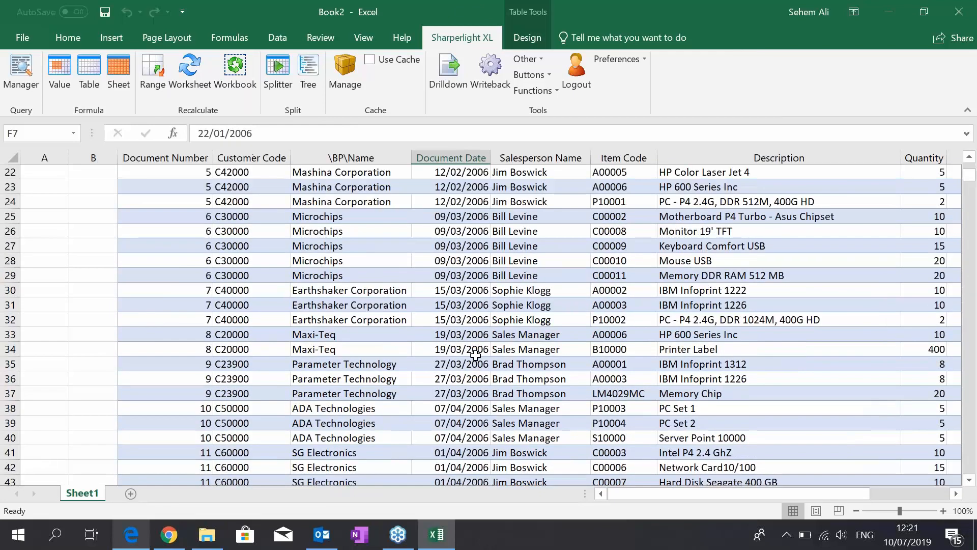
{"action": "mouse_move", "coordinate": [969, 184]}
{"action": "left_mouse_down"}
{"action": "mouse_move", "coordinate": [971, 295]}
{"action": "mouse_move", "coordinate": [970, 193]}
{"action": "left_mouse_up"}
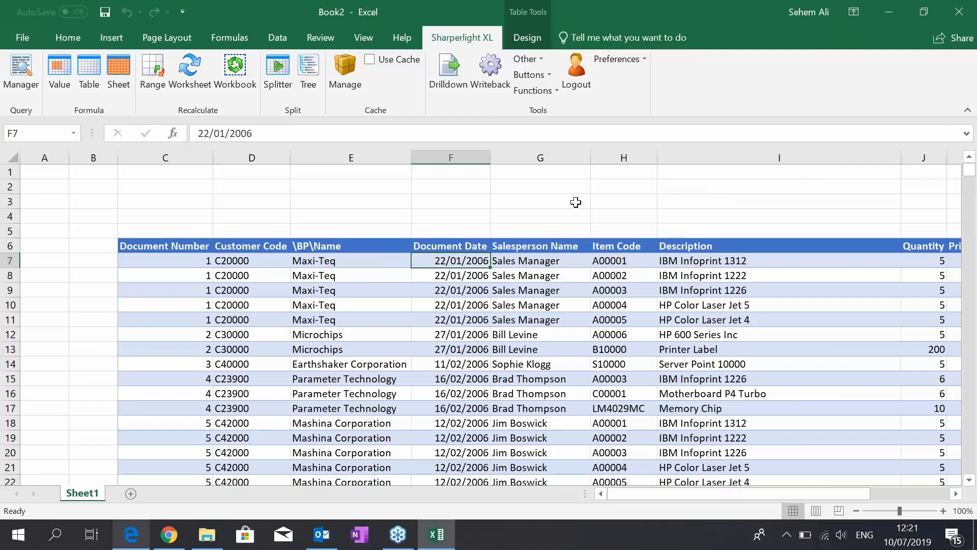
- Reopen the Sales - A/R query from cell C5 and add Document Date to its filters
{"action": "left_click", "coordinate": [160, 232]}
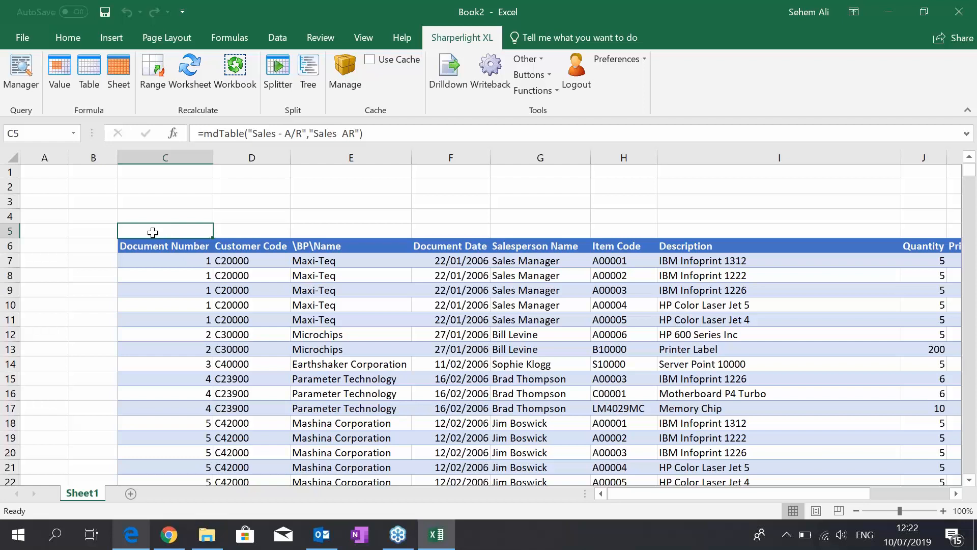
{"action": "double_click", "coordinate": [154, 232]}
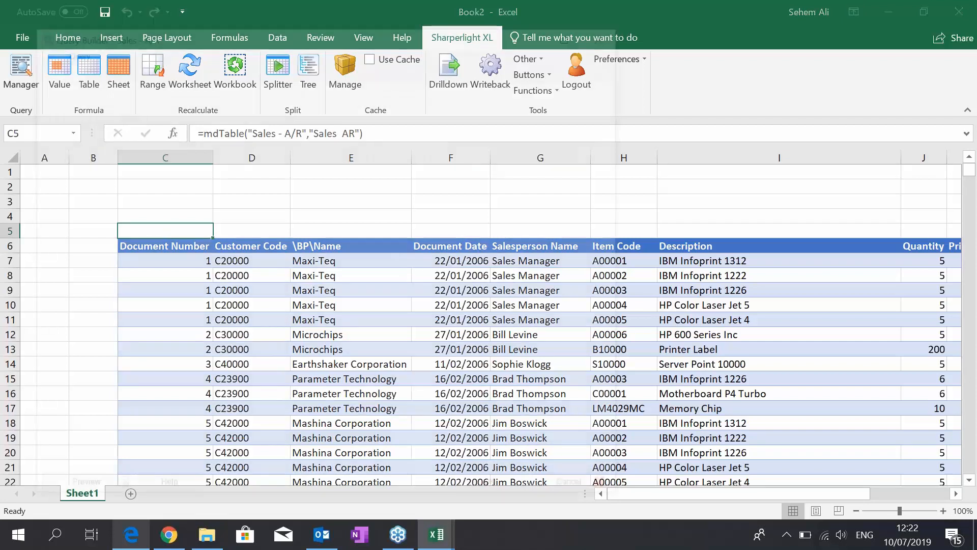
{"action": "left_click_drag", "start_coordinate": [229, 36], "coordinate": [366, 16]}
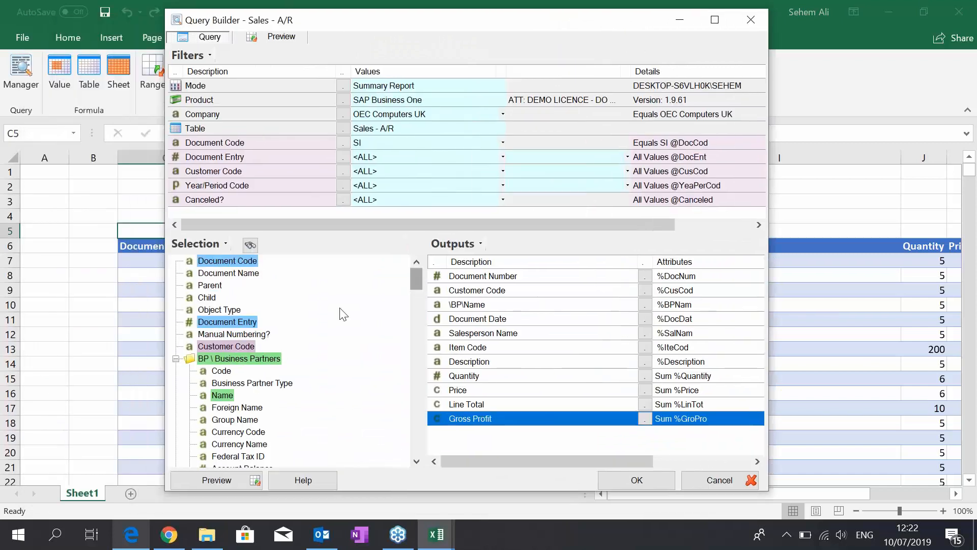
{"action": "left_click", "coordinate": [175, 358]}
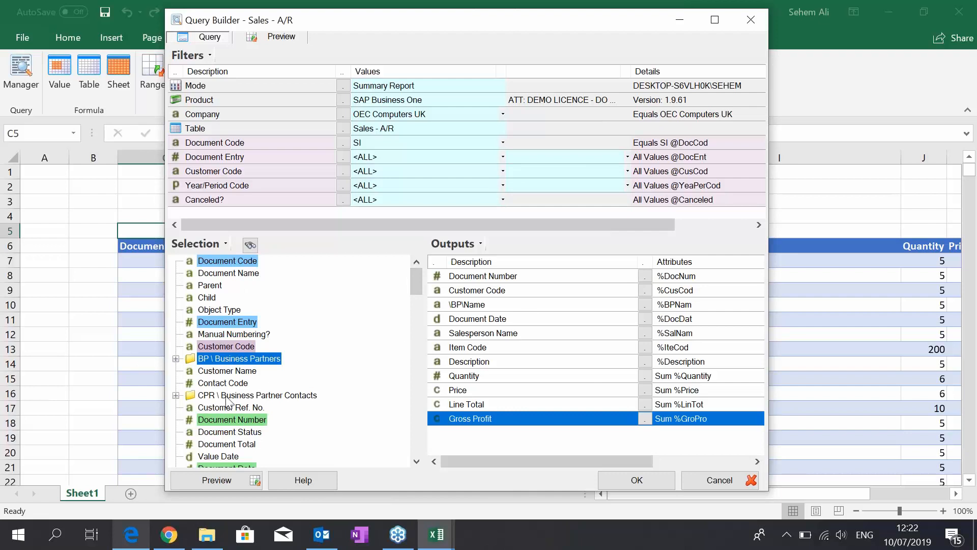
{"action": "scroll", "coordinate": [419, 277], "scroll_direction": "down", "scroll_amount": 2}
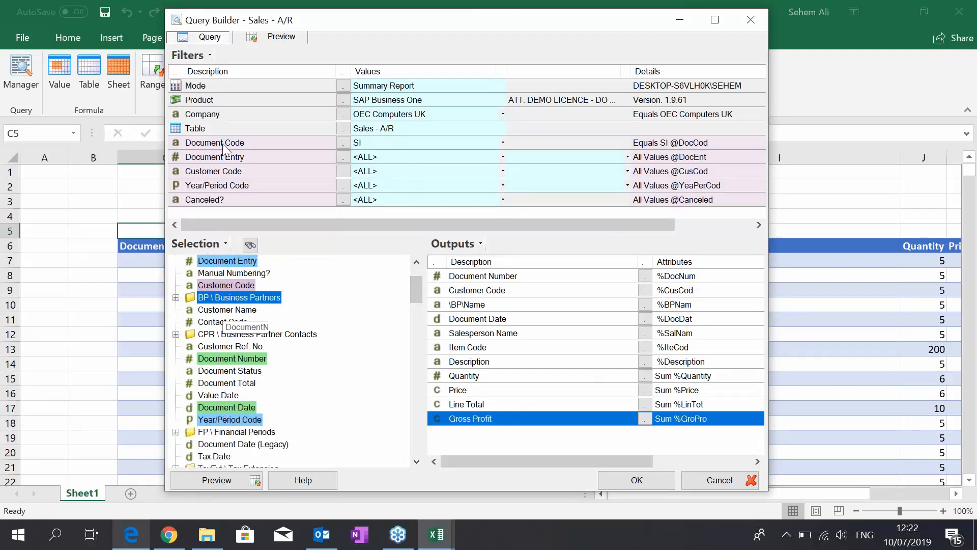
{"action": "left_click_drag", "start_coordinate": [220, 408], "coordinate": [251, 224]}
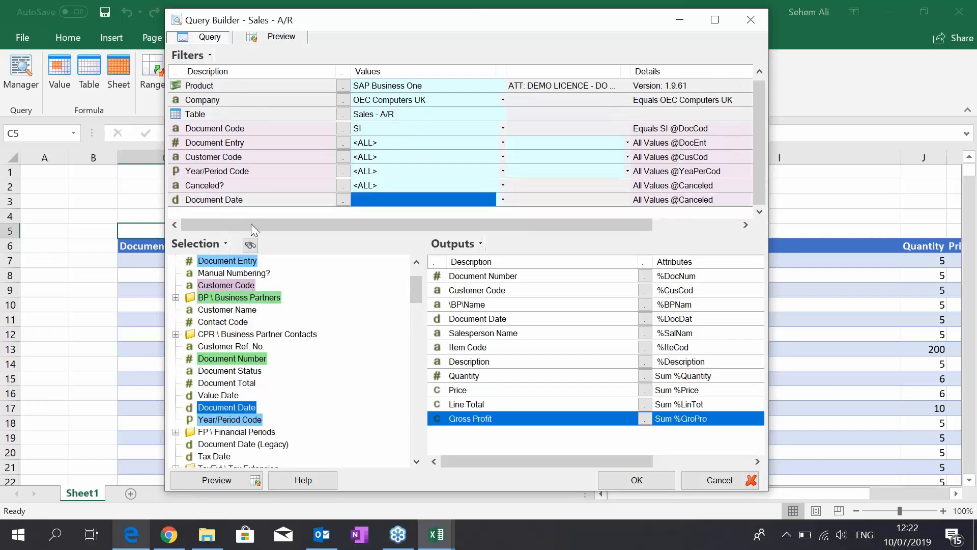
{"action": "left_click_drag", "start_coordinate": [367, 27], "coordinate": [416, 36]}
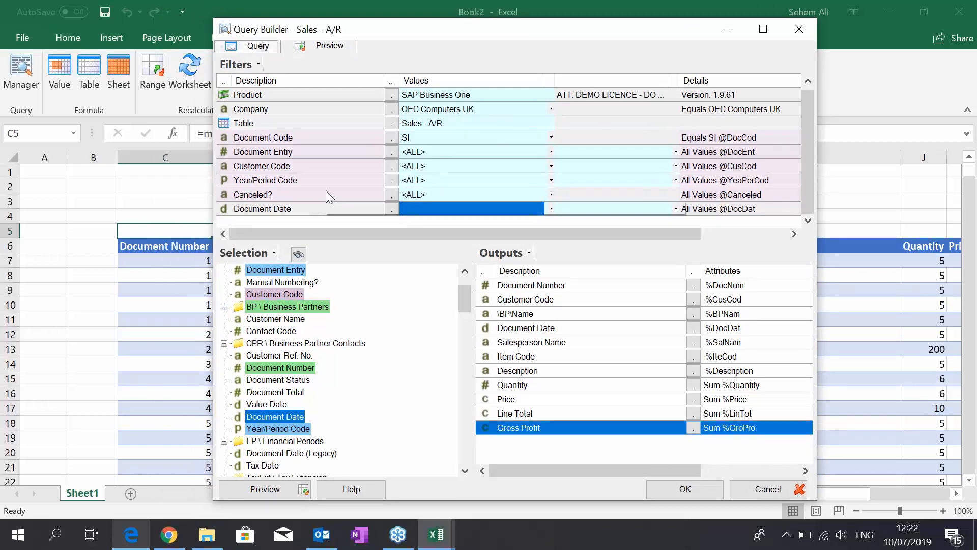
- Set the Document Date filter to the range from 1 January 2019 to 31 July 2019
{"action": "left_click", "coordinate": [481, 190]}
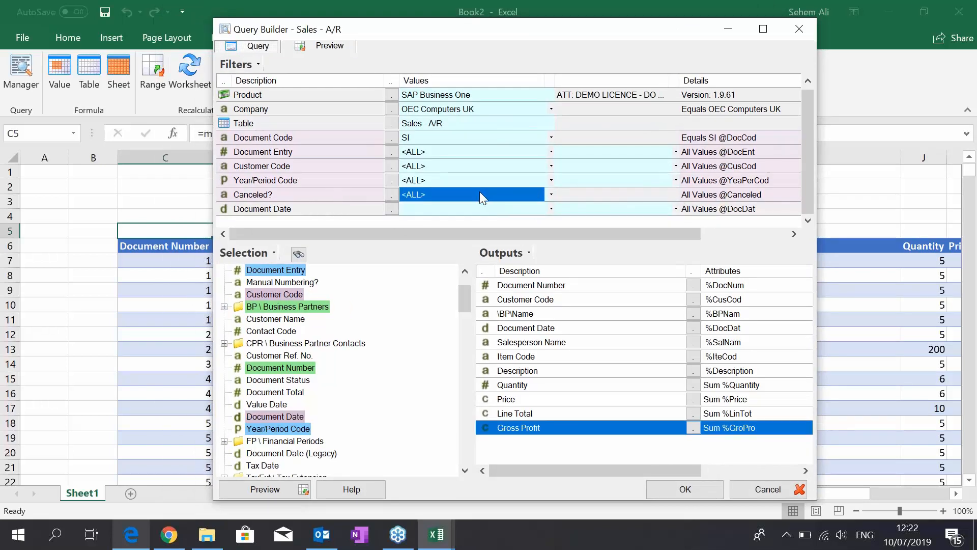
{"action": "left_click", "coordinate": [440, 213]}
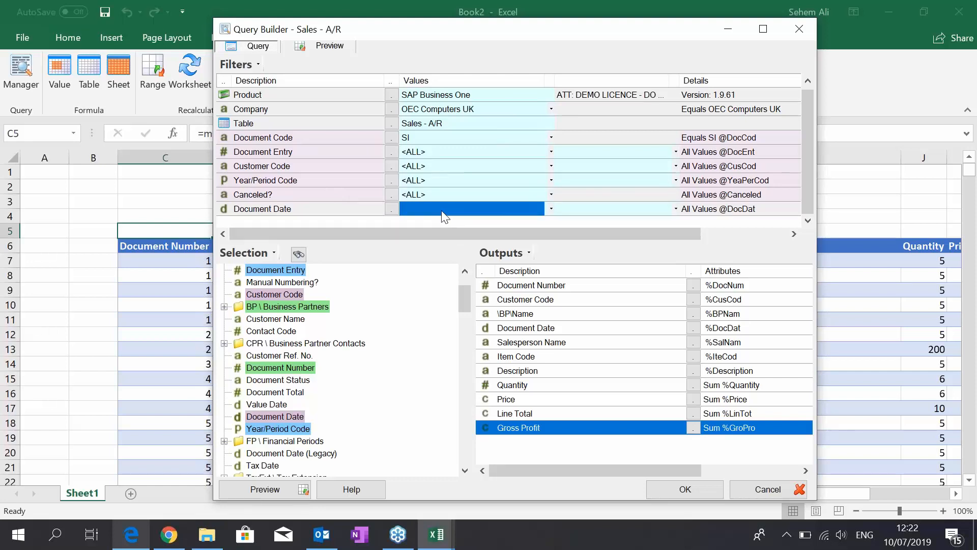
{"action": "double_click", "coordinate": [442, 212]}
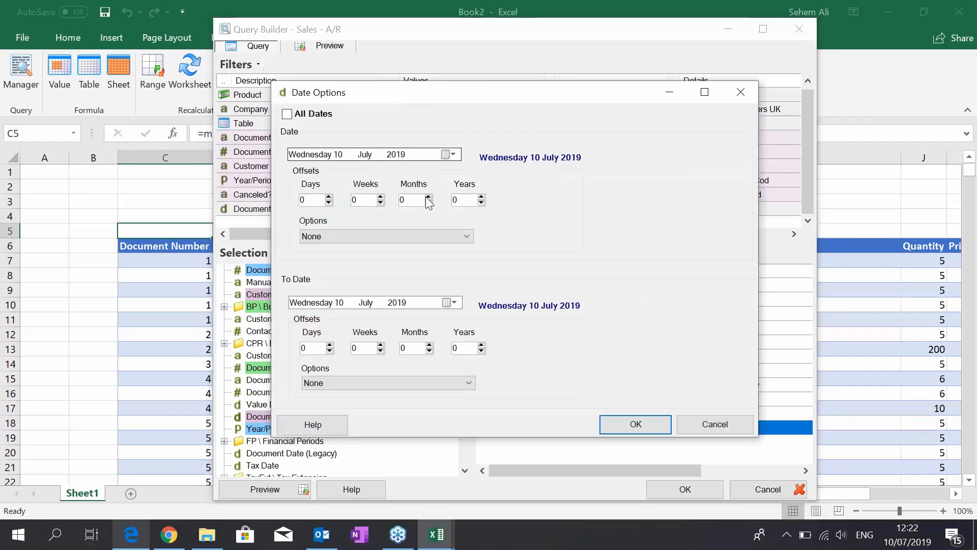
{"action": "left_click", "coordinate": [450, 154]}
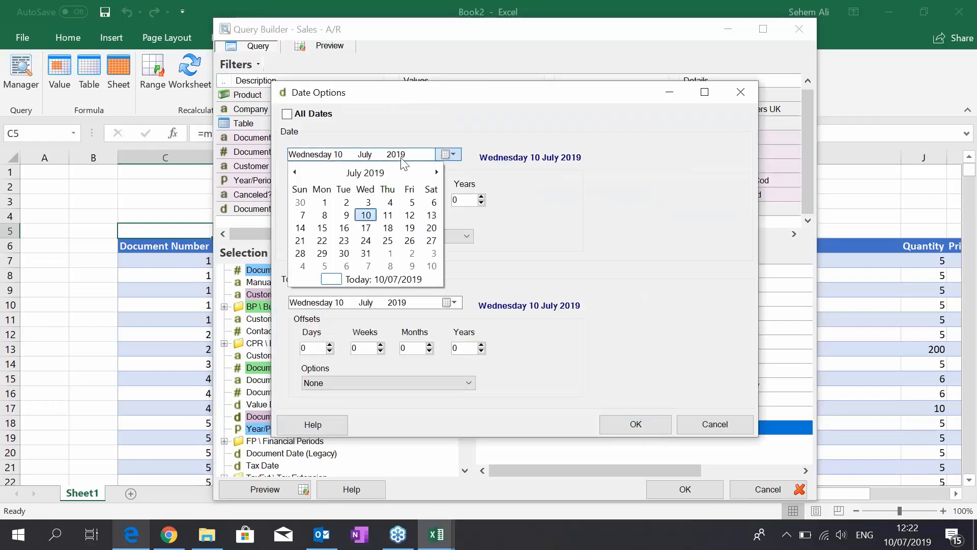
{"action": "left_click", "coordinate": [362, 173]}
{"action": "left_click", "coordinate": [309, 200]}
{"action": "left_click", "coordinate": [341, 201]}
{"action": "left_click", "coordinate": [451, 302]}
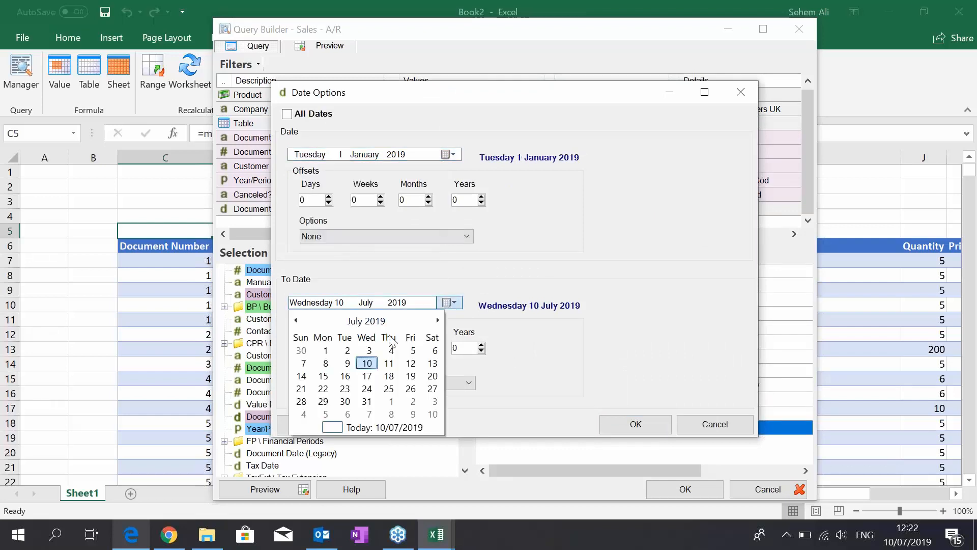
{"action": "left_click", "coordinate": [368, 403]}
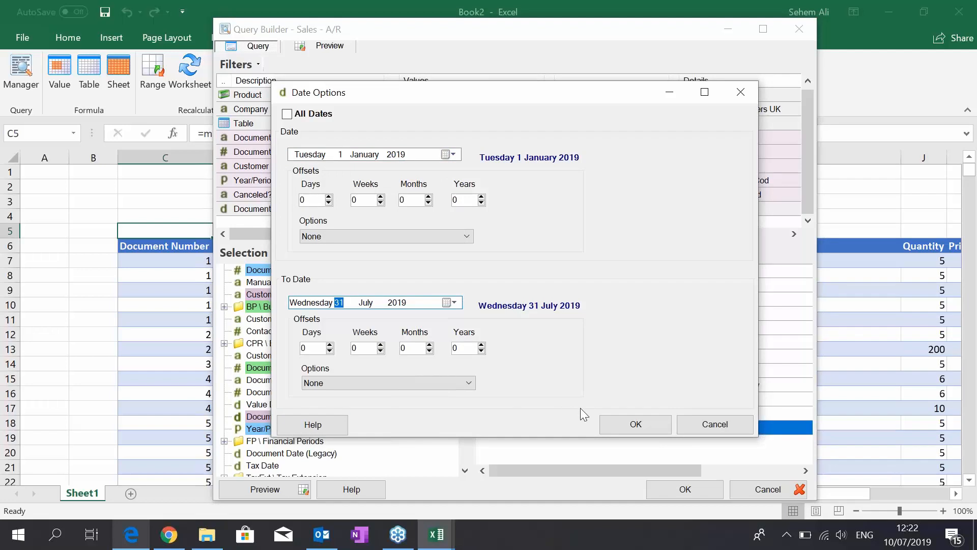
{"action": "left_click", "coordinate": [636, 424]}
{"action": "left_click", "coordinate": [316, 209]}
{"action": "left_click", "coordinate": [457, 209]}
{"action": "left_click", "coordinate": [588, 209]}
{"action": "left_click", "coordinate": [431, 212]}
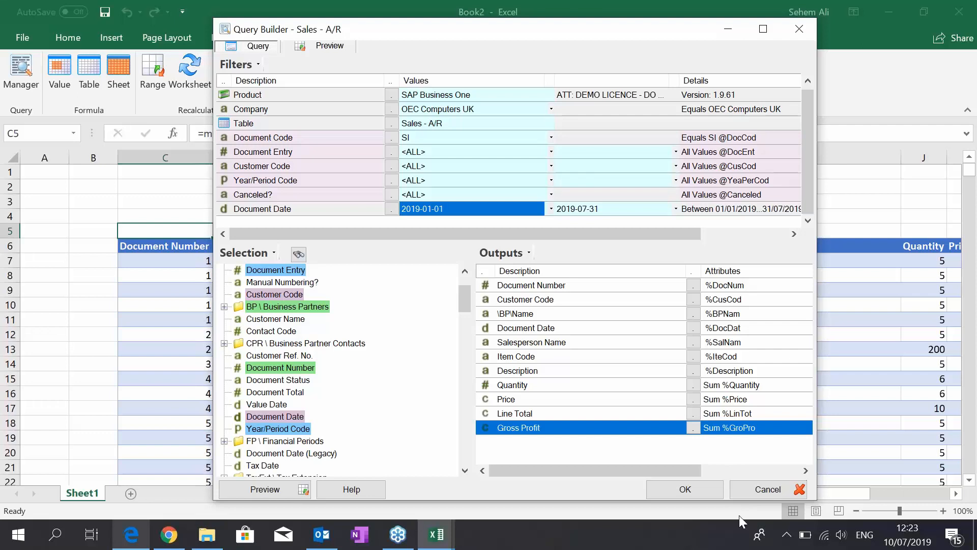
- Accept the edited query to refresh the table and check the dates in its Document Date column
{"action": "left_click", "coordinate": [685, 490]}
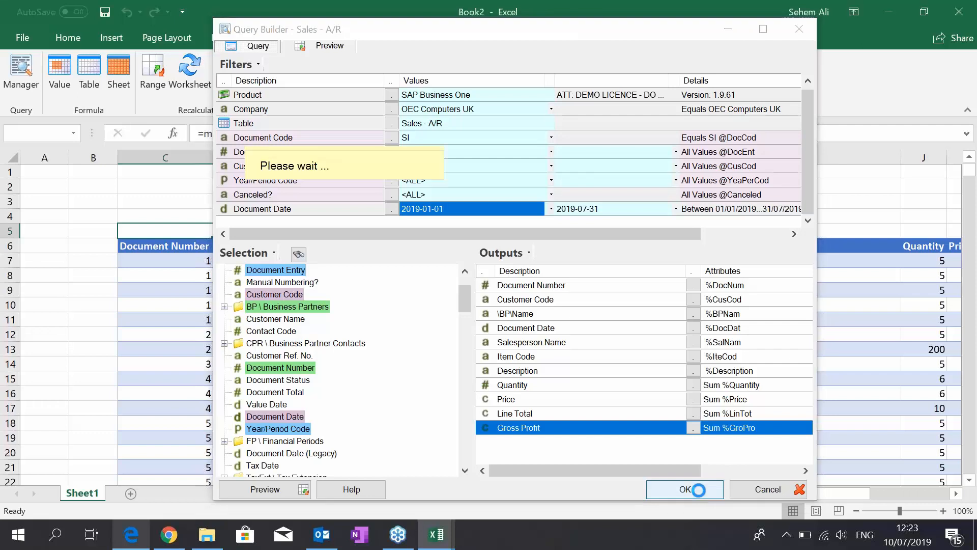
{"action": "scroll", "coordinate": [474, 321], "scroll_direction": "down", "scroll_amount": 1}
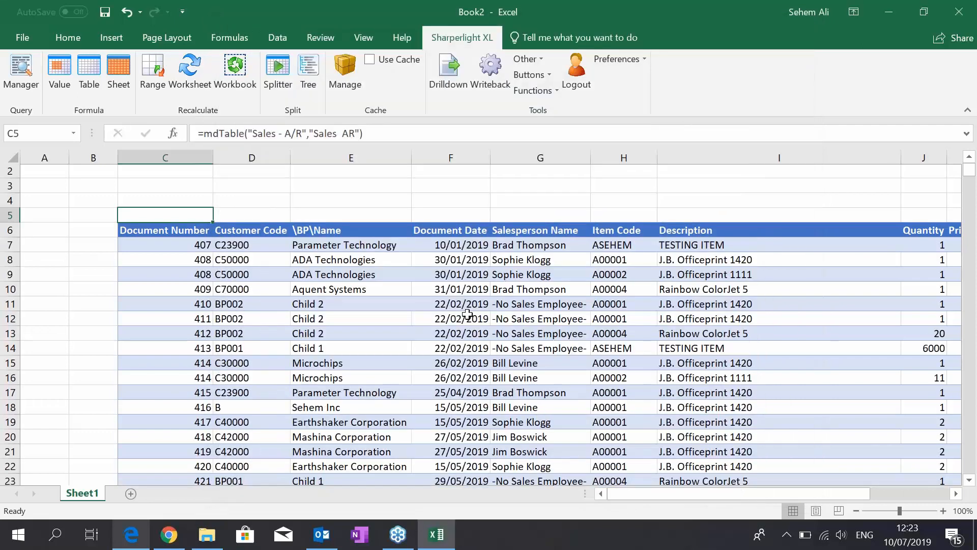
{"action": "left_click", "coordinate": [469, 216]}
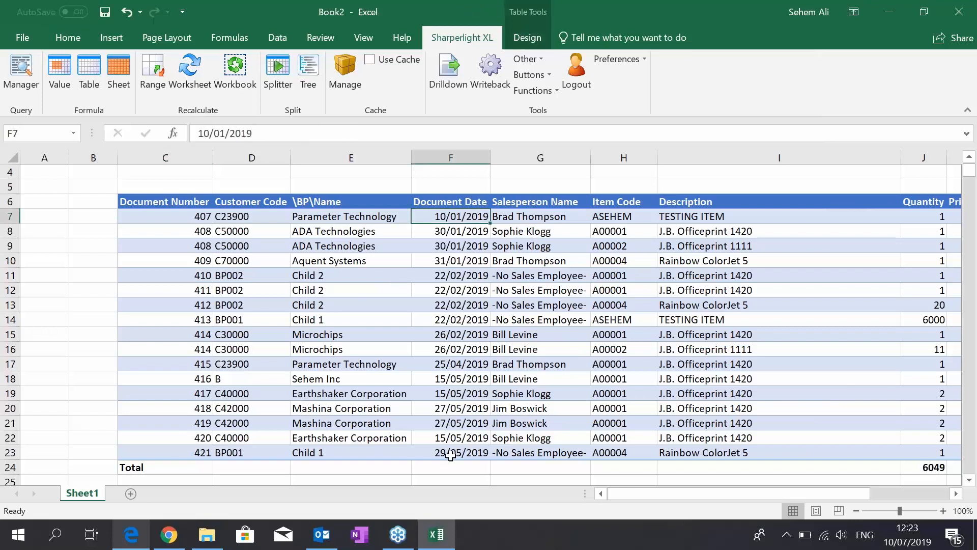
{"action": "scroll", "coordinate": [443, 410], "scroll_direction": "up", "scroll_amount": 1}
{"action": "scroll", "coordinate": [443, 410], "scroll_direction": "up", "scroll_amount": 1}
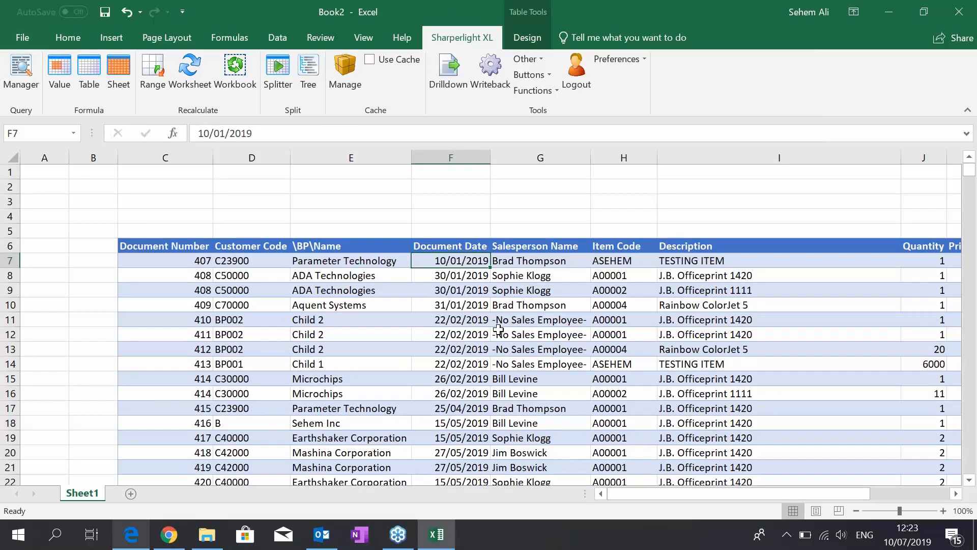
- Label cell A2 From Date and cell A3 To Date above the Sales - A/R table
{"action": "left_click", "coordinate": [162, 230]}
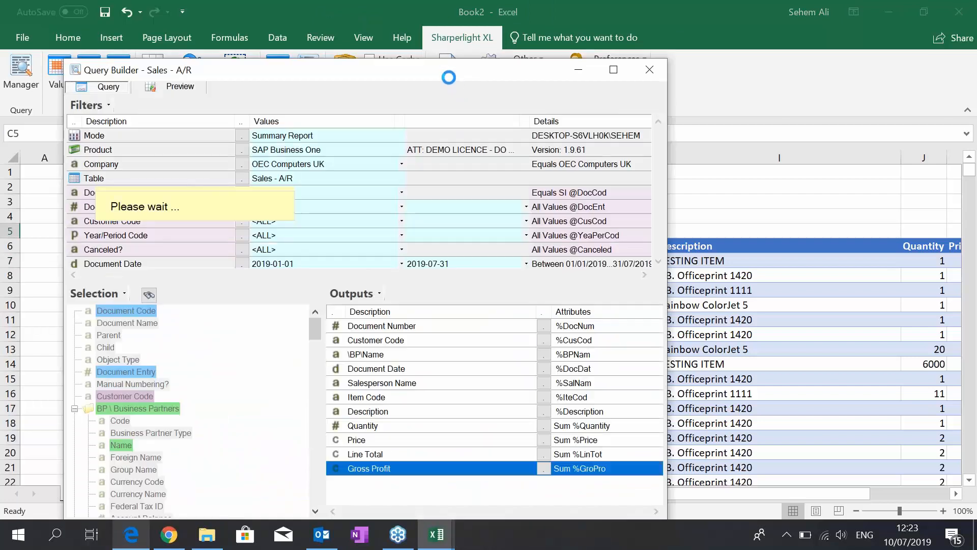
{"action": "left_click", "coordinate": [655, 68]}
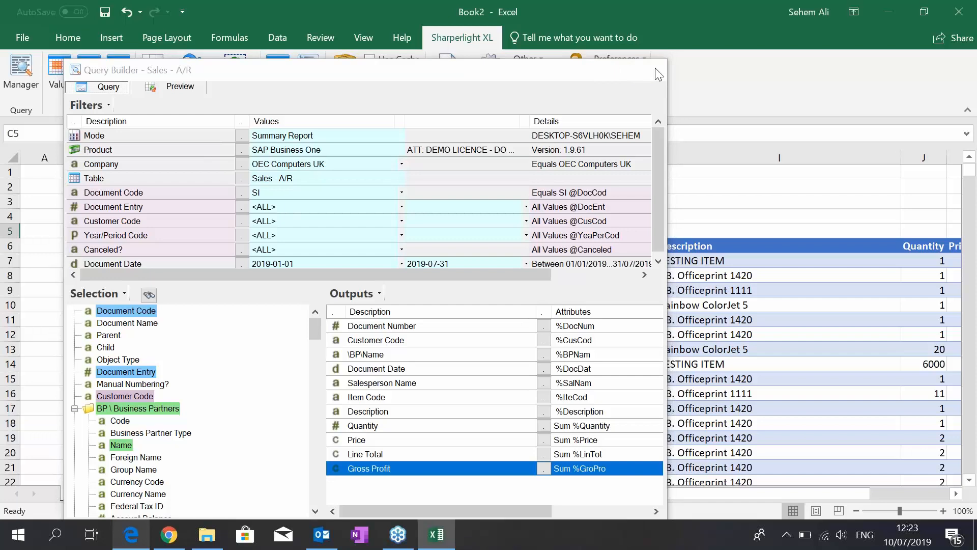
{"action": "left_click", "coordinate": [52, 186]}
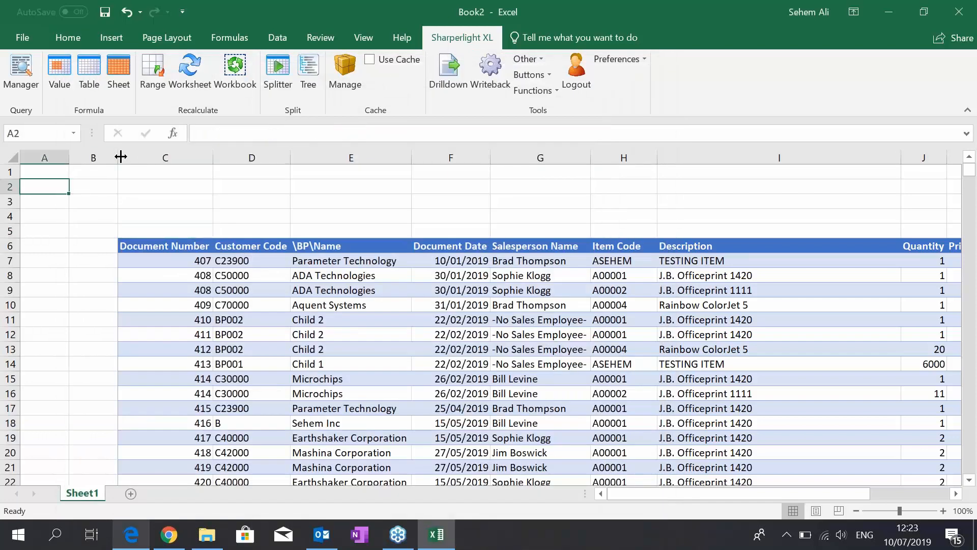
{"action": "type", "text": "From "}
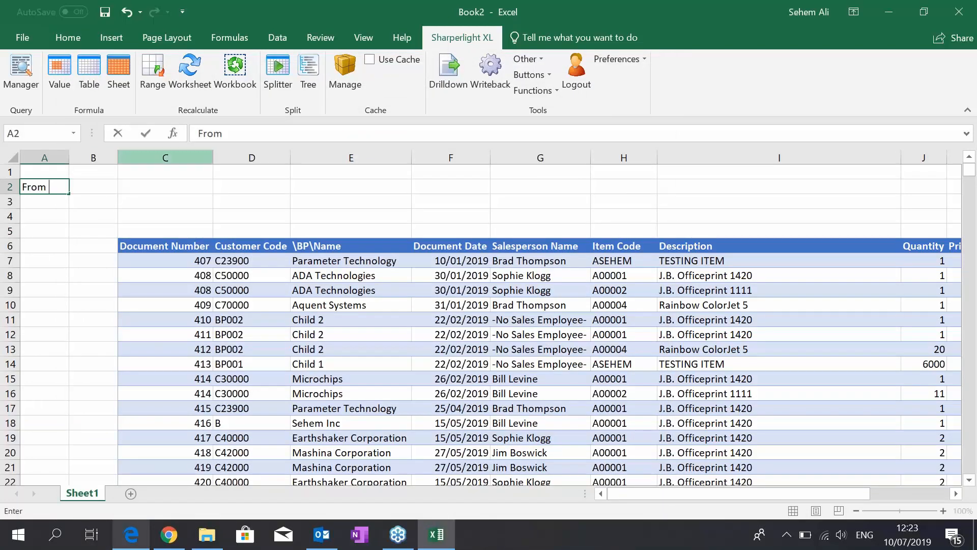
{"action": "type", "text": "Date"}
{"action": "key", "text": "Return"}
{"action": "type", "text": "To Date"}
{"action": "key", "text": "Tab"}
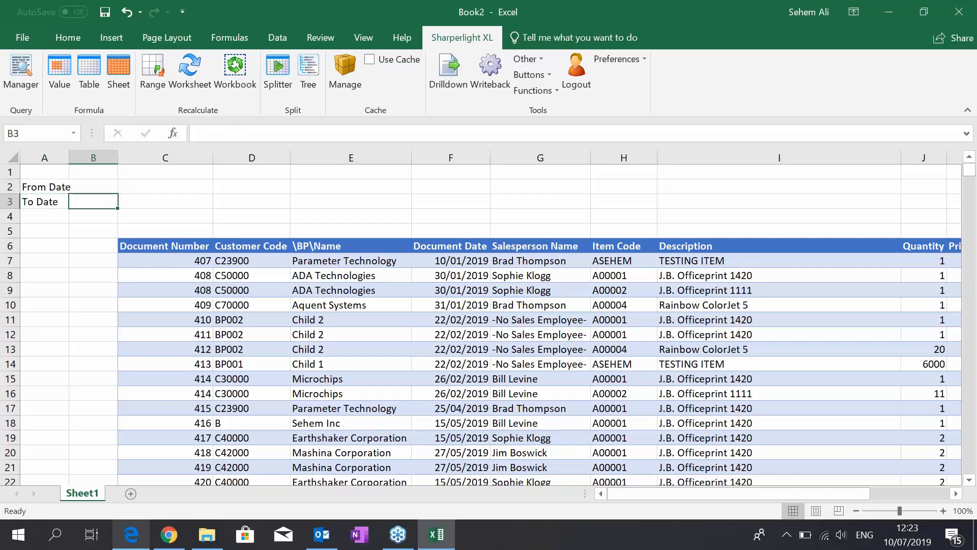
- Autofit column A and enter 01/01/2018 as the From Date in B2 and 31/12/2018 as the To Date in B3
{"action": "double_click", "coordinate": [72, 159]}
{"action": "left_click", "coordinate": [96, 188]}
{"action": "type", "text": "01"}
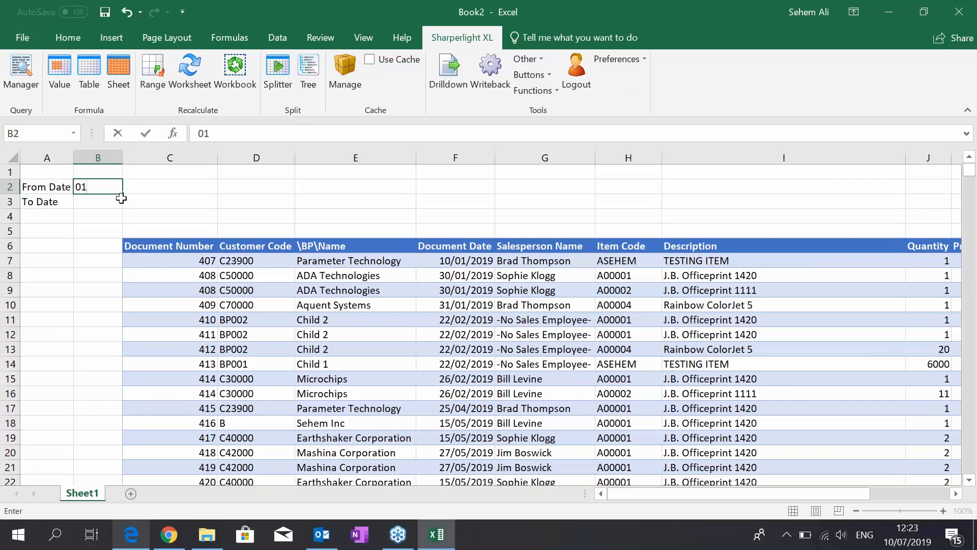
{"action": "type", "text": "/01/2018"}
{"action": "key", "text": "Tab"}
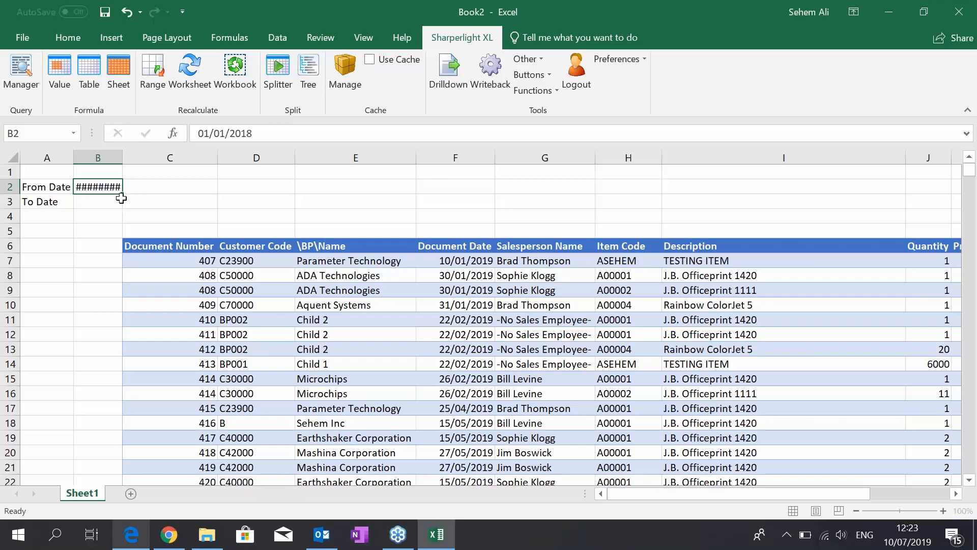
{"action": "left_click", "coordinate": [102, 191]}
{"action": "type", "text": "31/12/2018"}
{"action": "key", "text": "Tab"}
{"action": "double_click", "coordinate": [94, 202]}
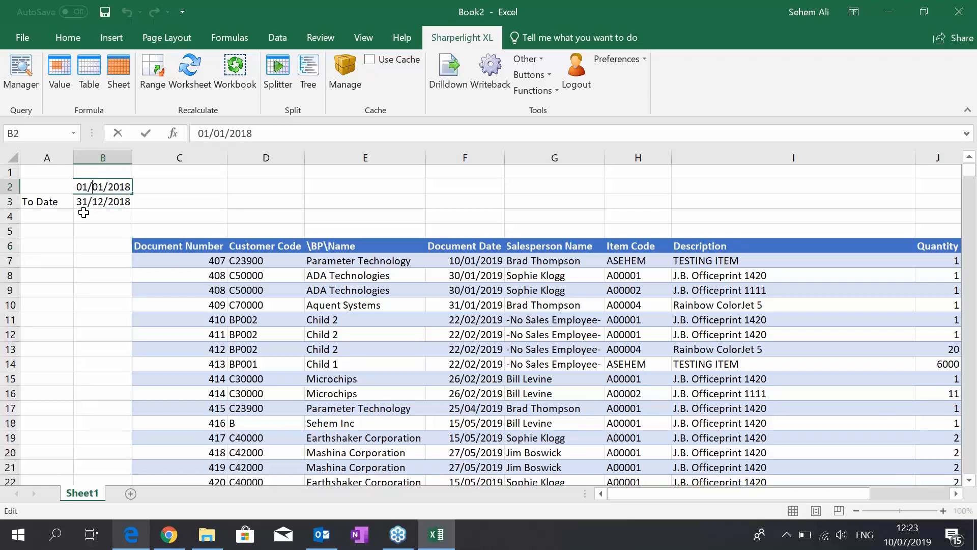
{"action": "left_click", "coordinate": [112, 243]}
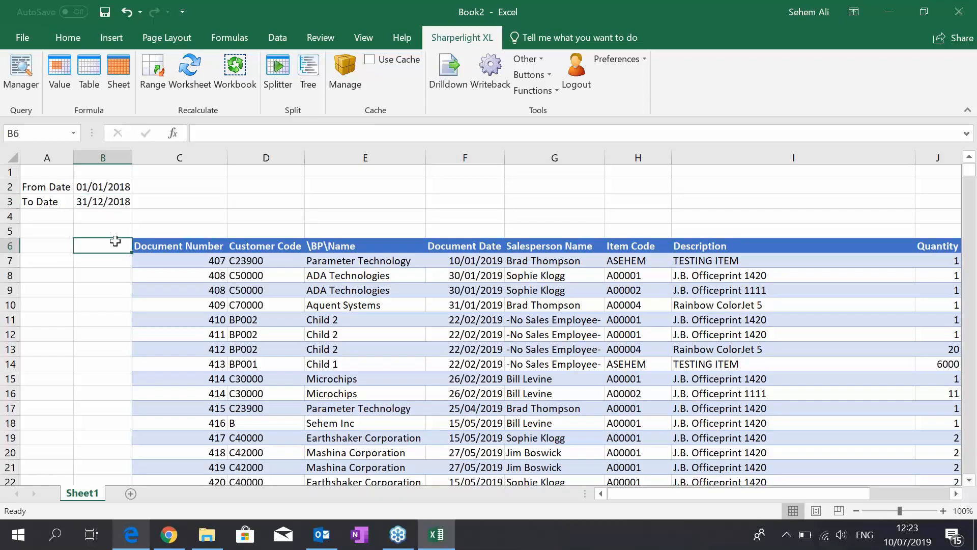
- Reopen the Sales - A/R table's query and link its Document Date filter range to cells B2 and B3
{"action": "double_click", "coordinate": [166, 227]}
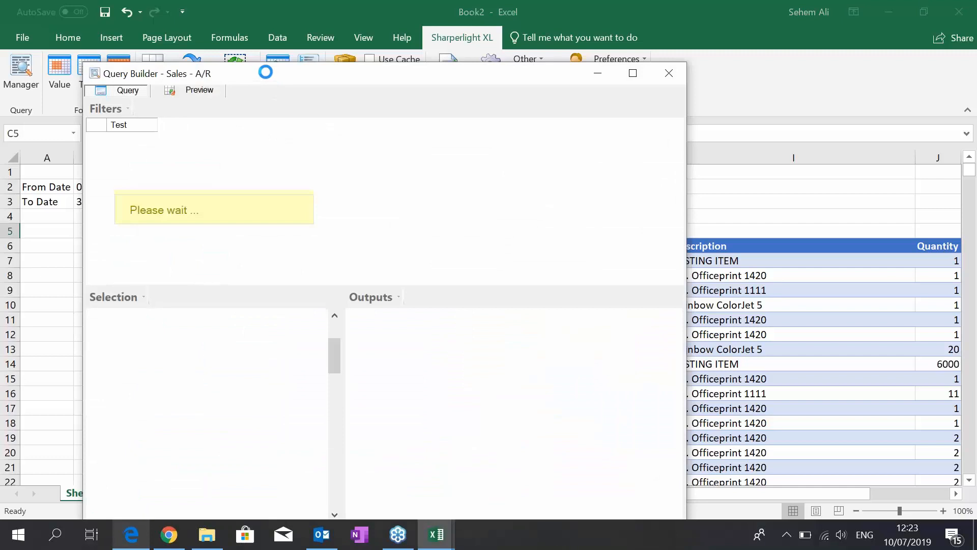
{"action": "left_click_drag", "start_coordinate": [266, 71], "coordinate": [458, 67]}
{"action": "scroll", "coordinate": [558, 224], "scroll_direction": "down", "scroll_amount": 1}
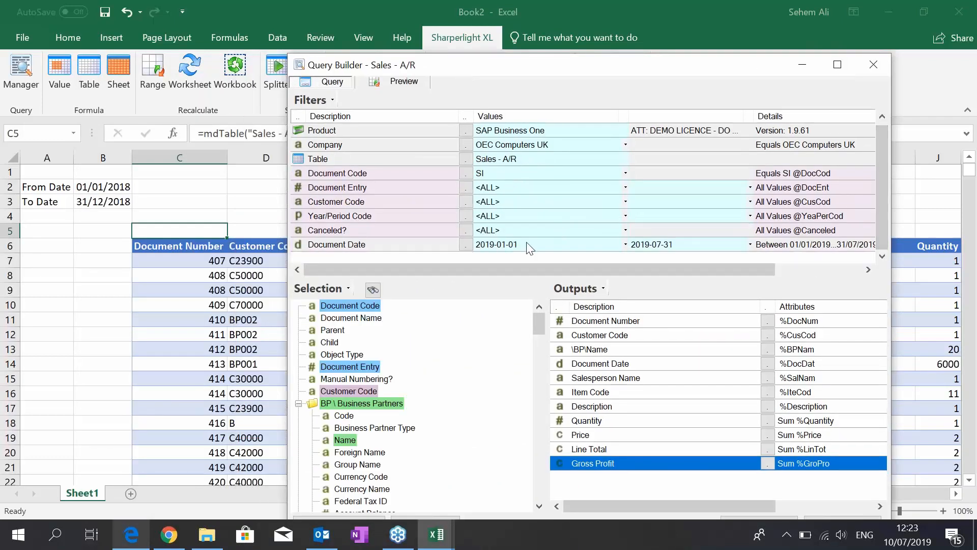
{"action": "left_click", "coordinate": [486, 247]}
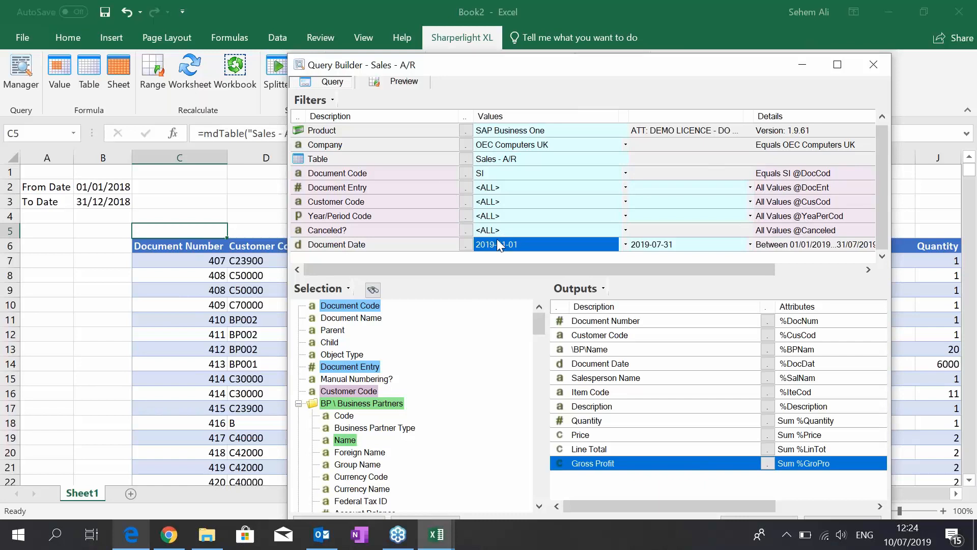
{"action": "left_click", "coordinate": [95, 186]}
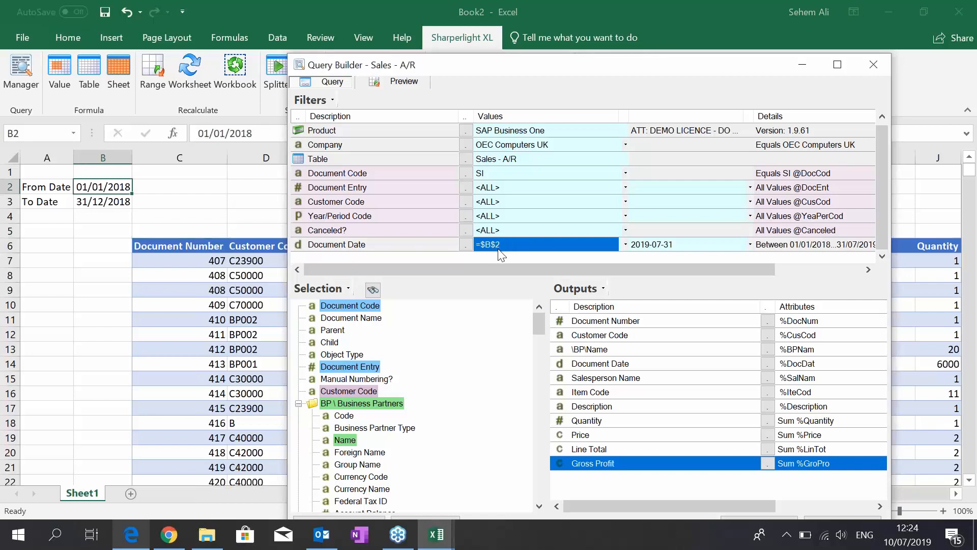
{"action": "left_click", "coordinate": [664, 246]}
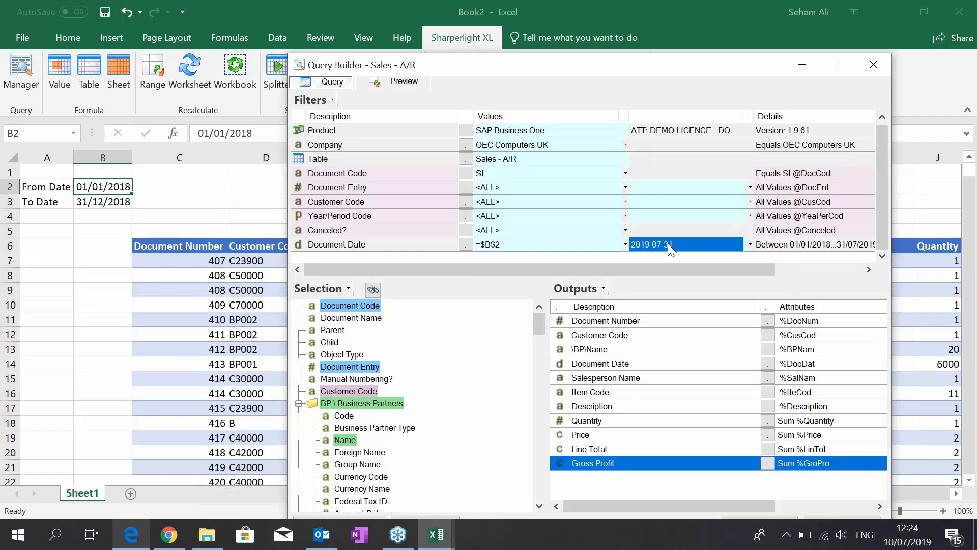
{"action": "left_click", "coordinate": [94, 203]}
{"action": "left_click_drag", "start_coordinate": [564, 61], "coordinate": [547, 25]}
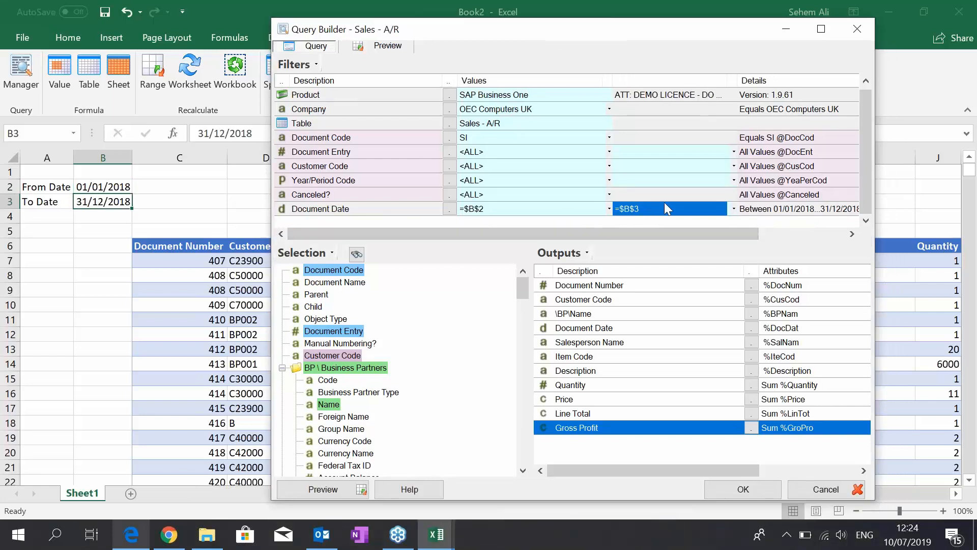
{"action": "left_click_drag", "start_coordinate": [622, 238], "coordinate": [634, 237]}
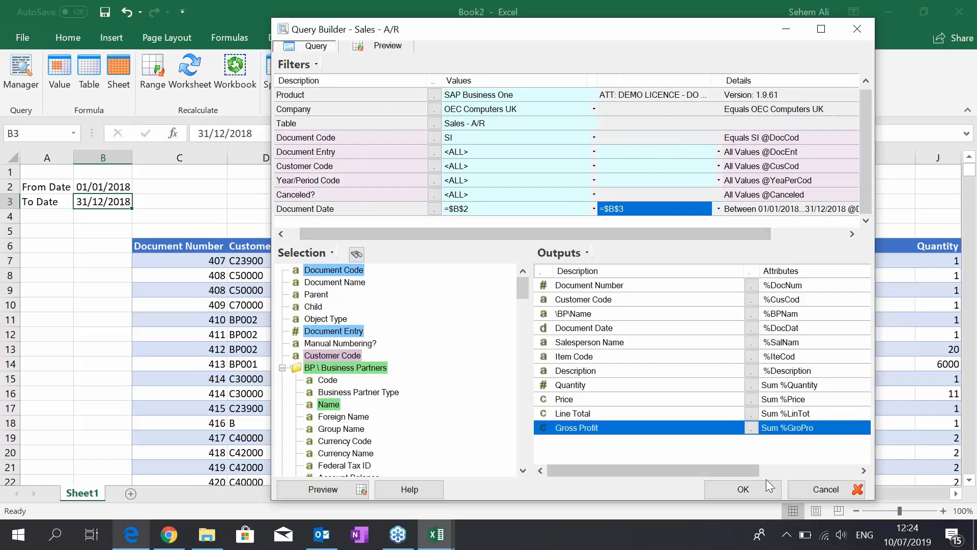
- Accept the cell-linked query to refresh the table and review the document dates it returns
{"action": "left_click", "coordinate": [752, 491]}
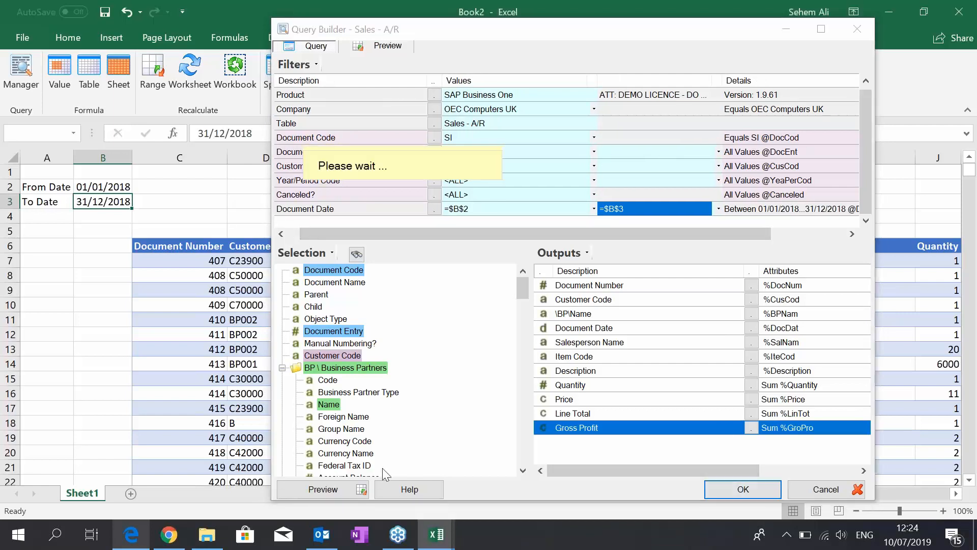
{"action": "scroll", "coordinate": [194, 258], "scroll_direction": "down", "scroll_amount": 1}
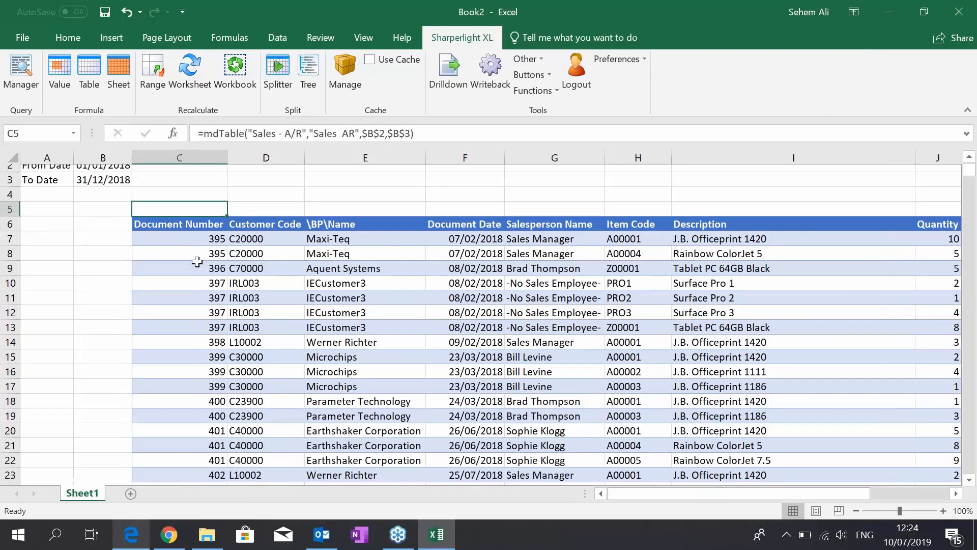
{"action": "scroll", "coordinate": [57, 270], "scroll_direction": "up", "scroll_amount": 1}
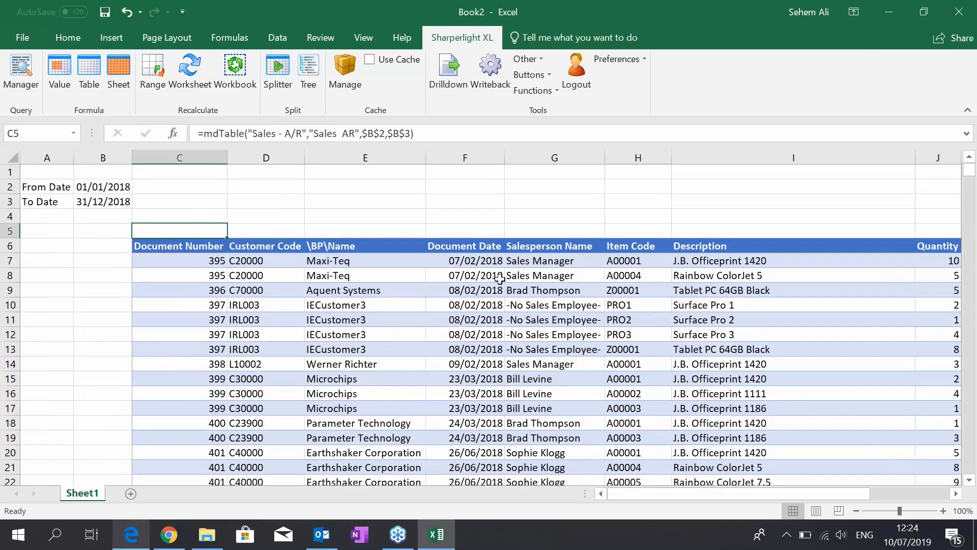
{"action": "left_click", "coordinate": [480, 261]}
{"action": "scroll", "coordinate": [477, 281], "scroll_direction": "down", "scroll_amount": 6}
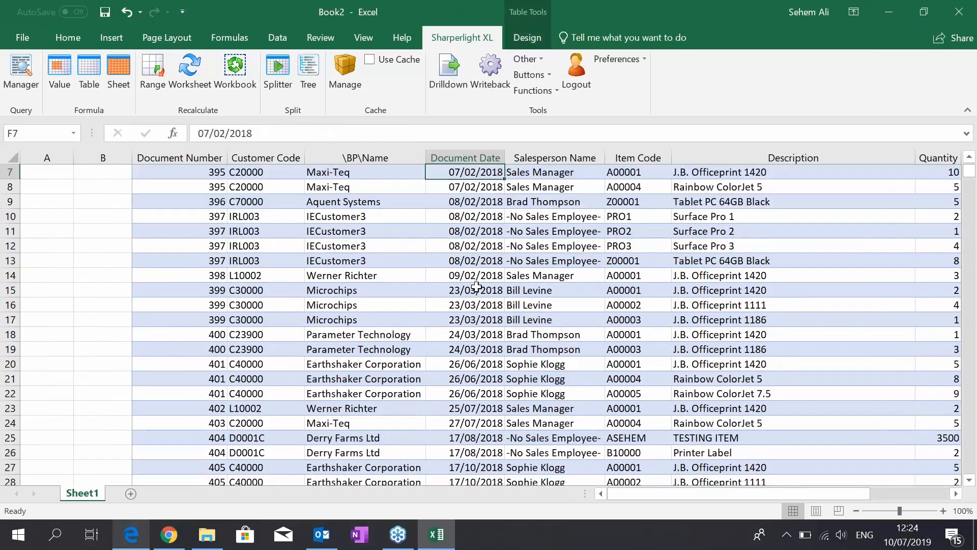
{"action": "scroll", "coordinate": [477, 297], "scroll_direction": "up", "scroll_amount": 6}
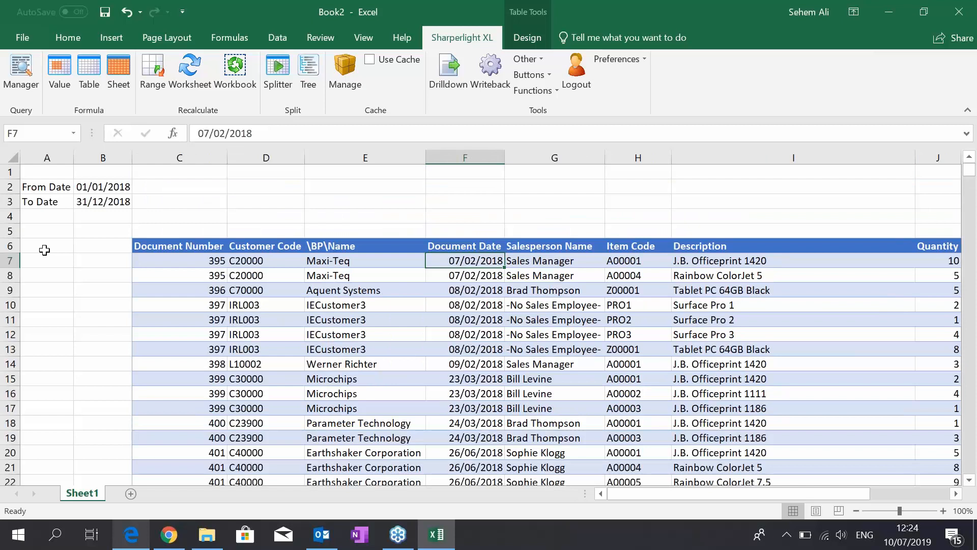
- Set the From Date in B2 to 1 February 2010 with the date picker and review the refreshed table
{"action": "double_click", "coordinate": [94, 187]}
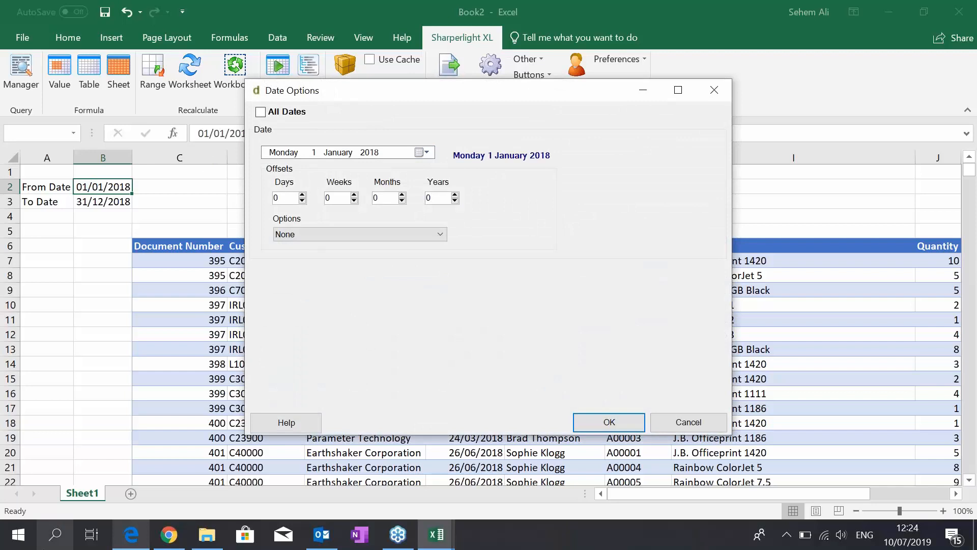
{"action": "left_click_drag", "start_coordinate": [488, 98], "coordinate": [592, 72]}
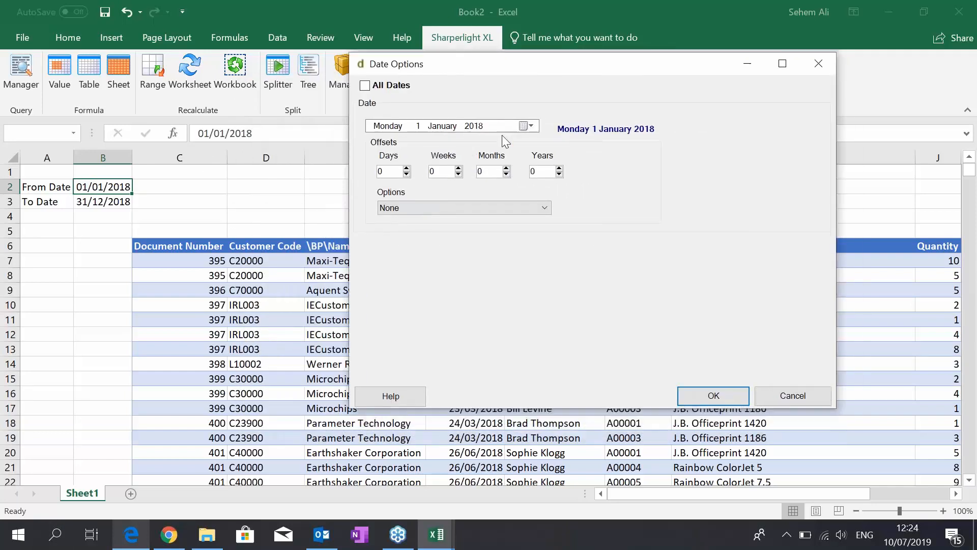
{"action": "left_click", "coordinate": [530, 127]}
{"action": "left_click", "coordinate": [443, 144]}
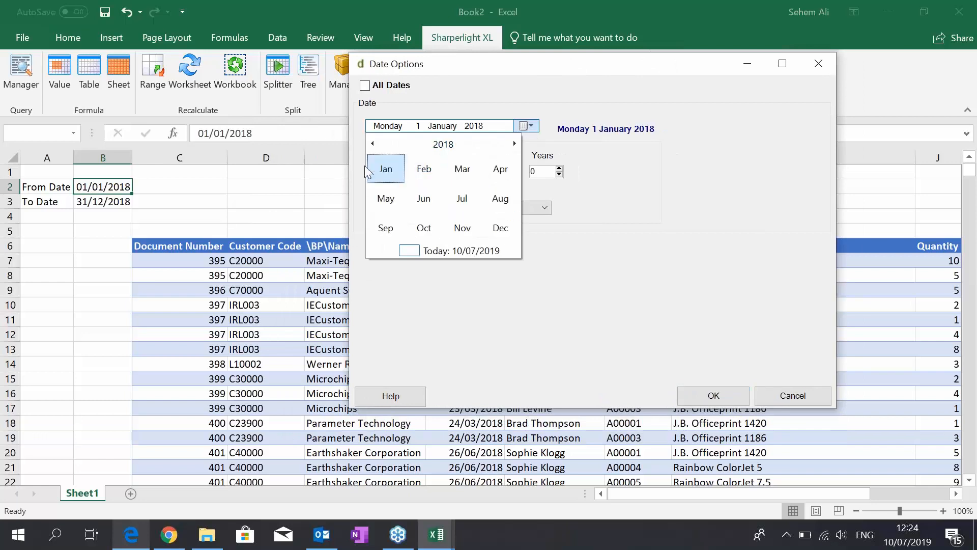
{"action": "left_click", "coordinate": [443, 144]}
{"action": "left_click", "coordinate": [424, 169]}
{"action": "left_click", "coordinate": [424, 169]}
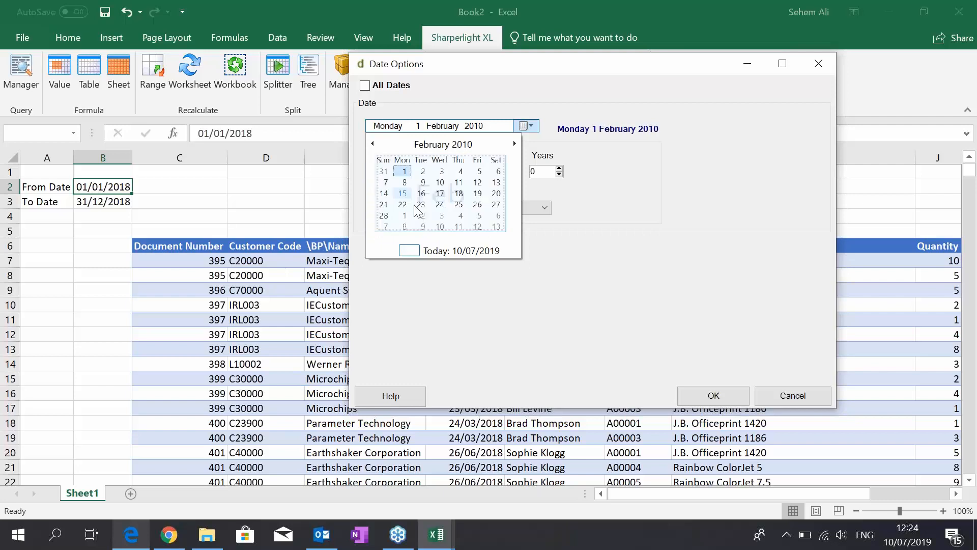
{"action": "left_click", "coordinate": [403, 174]}
{"action": "left_click", "coordinate": [711, 396]}
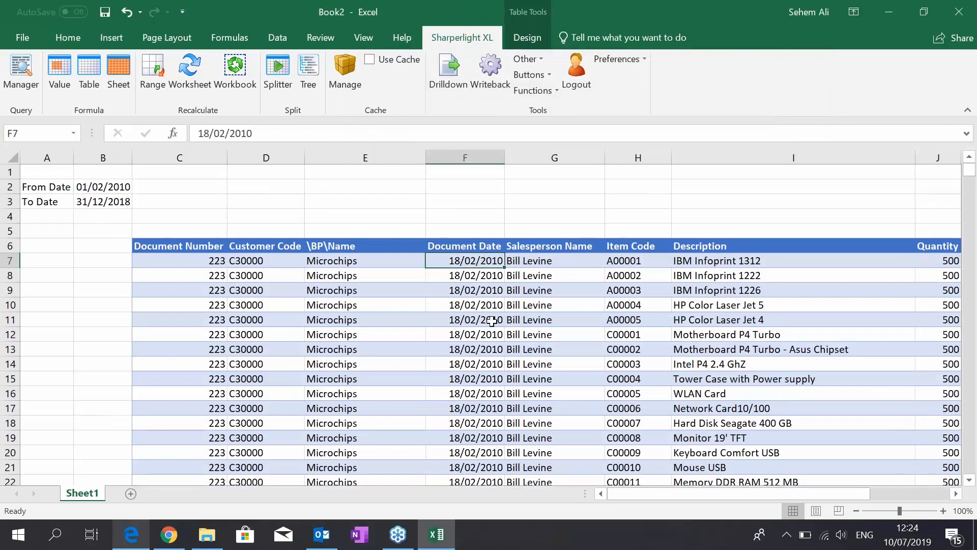
{"action": "scroll", "coordinate": [500, 328], "scroll_direction": "down", "scroll_amount": 4}
{"action": "scroll", "coordinate": [501, 328], "scroll_direction": "up", "scroll_amount": 4}
{"action": "mouse_move", "coordinate": [648, 496]}
{"action": "left_mouse_down"}
{"action": "mouse_move", "coordinate": [718, 491]}
{"action": "mouse_move", "coordinate": [653, 513]}
{"action": "left_mouse_up"}
- Label cell A4 Salesperson below the date labels
{"action": "left_click", "coordinate": [27, 174]}
{"action": "left_click", "coordinate": [45, 216]}
{"action": "type", "text": "Sales P"}
{"action": "key", "text": "BackSpace"}
{"action": "key", "text": "BackSpace"}
{"action": "type", "text": "person"}
{"action": "key", "text": "Tab"}
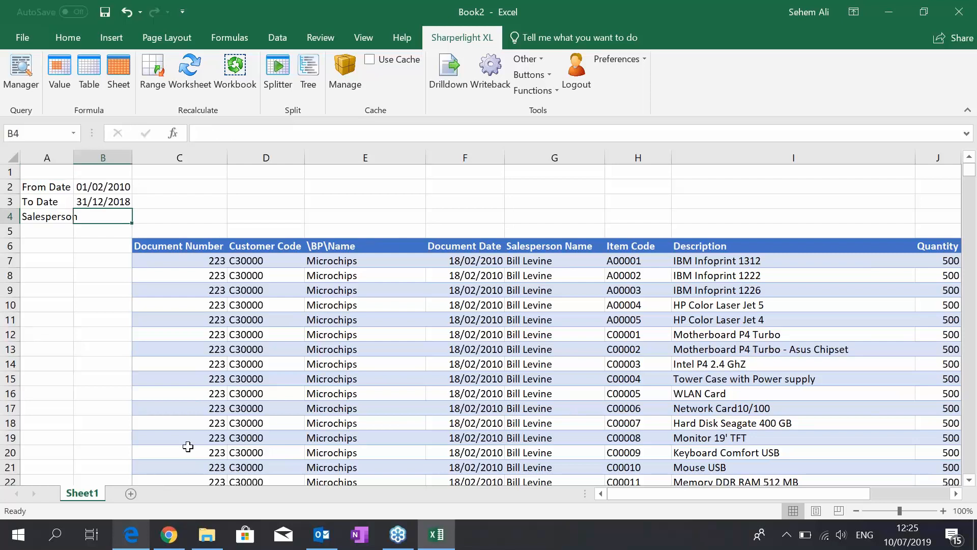
- Copy the salesperson's name from the table's first row into B4 and autofit column A
{"action": "left_click", "coordinate": [512, 259]}
{"action": "left_click_drag", "start_coordinate": [277, 133], "coordinate": [148, 134]}
{"action": "key", "text": "ctrl+c"}
{"action": "left_click", "coordinate": [98, 220]}
{"action": "key", "text": "ctrl+v"}
{"action": "double_click", "coordinate": [73, 151]}
{"action": "left_click", "coordinate": [102, 254]}
{"action": "double_click", "coordinate": [102, 218]}
{"action": "left_click", "coordinate": [103, 242]}
{"action": "left_click", "coordinate": [102, 218]}
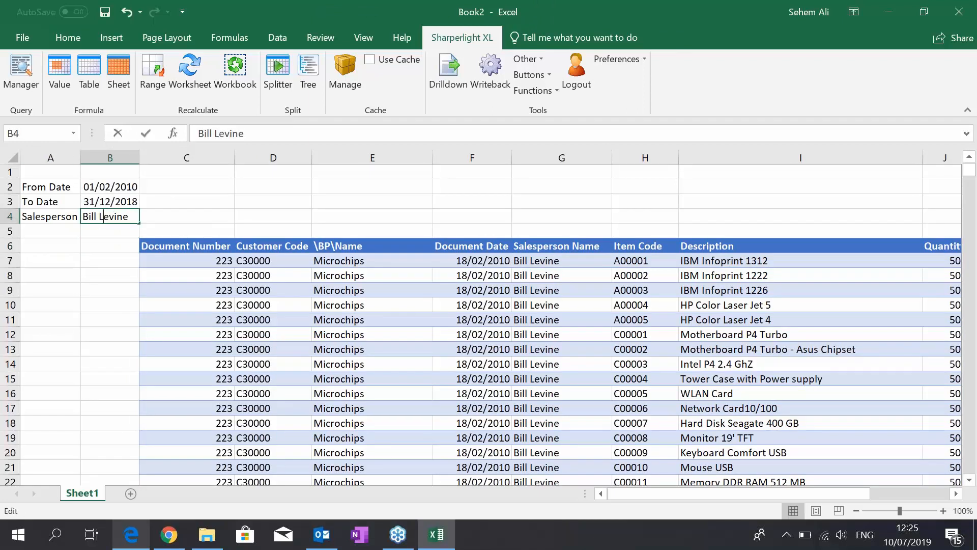
{"action": "left_click", "coordinate": [94, 246]}
- Add a Salesperson Name filter linked to cell B4 to the table's query, accept it and review the refreshed rows
{"action": "left_click", "coordinate": [148, 232]}
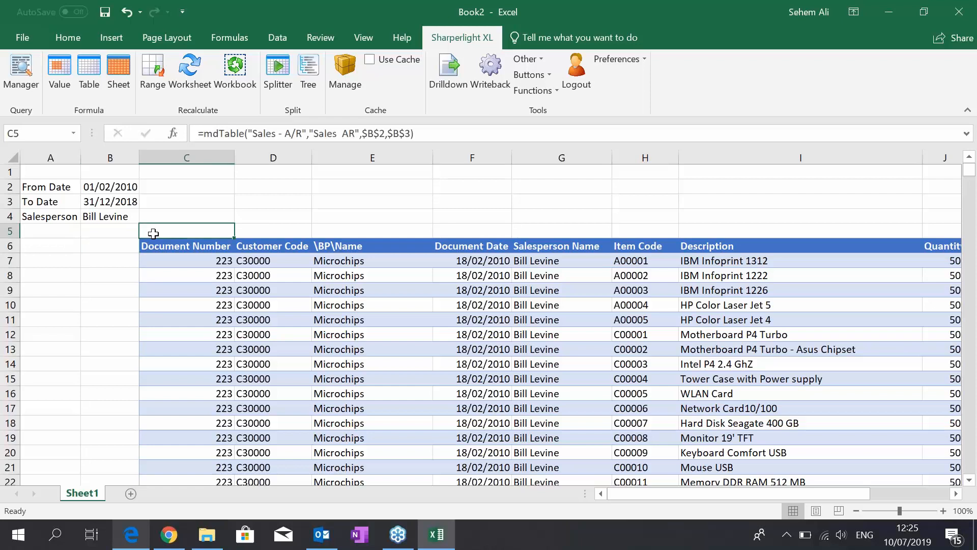
{"action": "left_click_drag", "start_coordinate": [292, 78], "coordinate": [419, 74]}
{"action": "left_click_drag", "start_coordinate": [538, 385], "coordinate": [374, 261]}
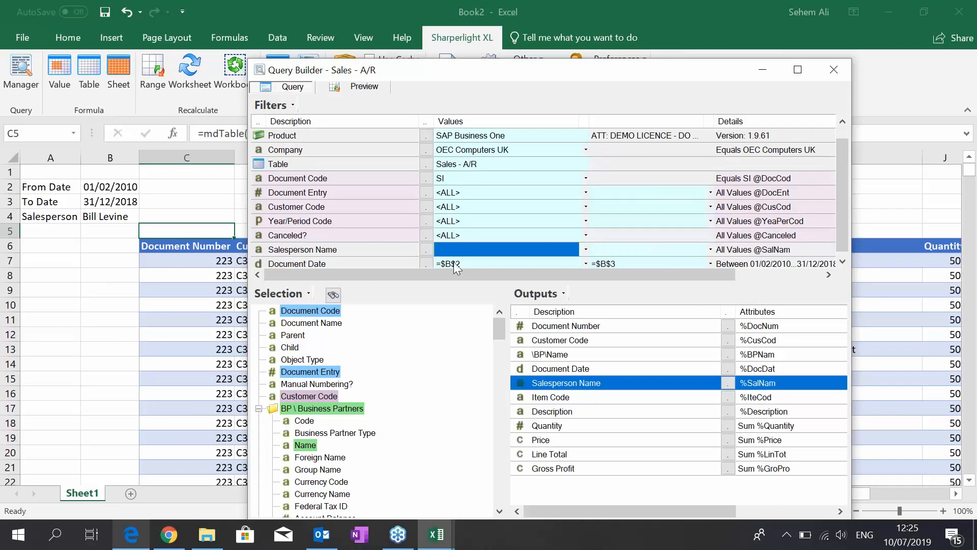
{"action": "left_click", "coordinate": [111, 216]}
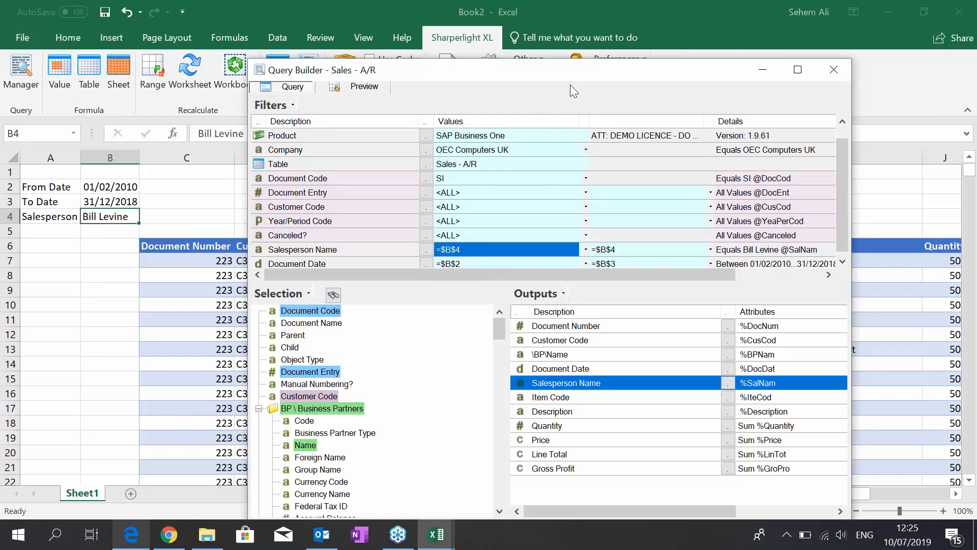
{"action": "left_click_drag", "start_coordinate": [601, 75], "coordinate": [582, 36]}
{"action": "left_click", "coordinate": [715, 493]}
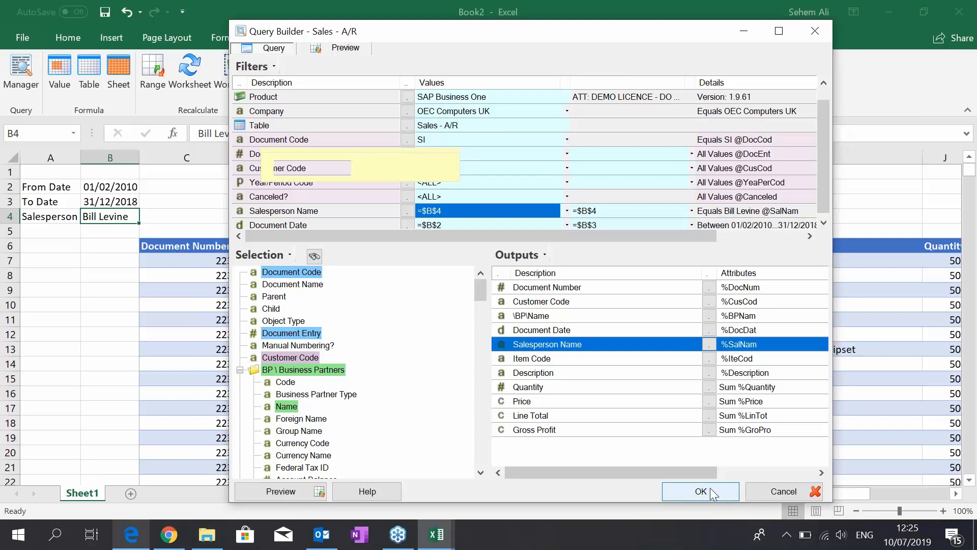
{"action": "scroll", "coordinate": [769, 351], "scroll_direction": "down", "scroll_amount": 6}
{"action": "scroll", "coordinate": [116, 221], "scroll_direction": "up", "scroll_amount": 6}
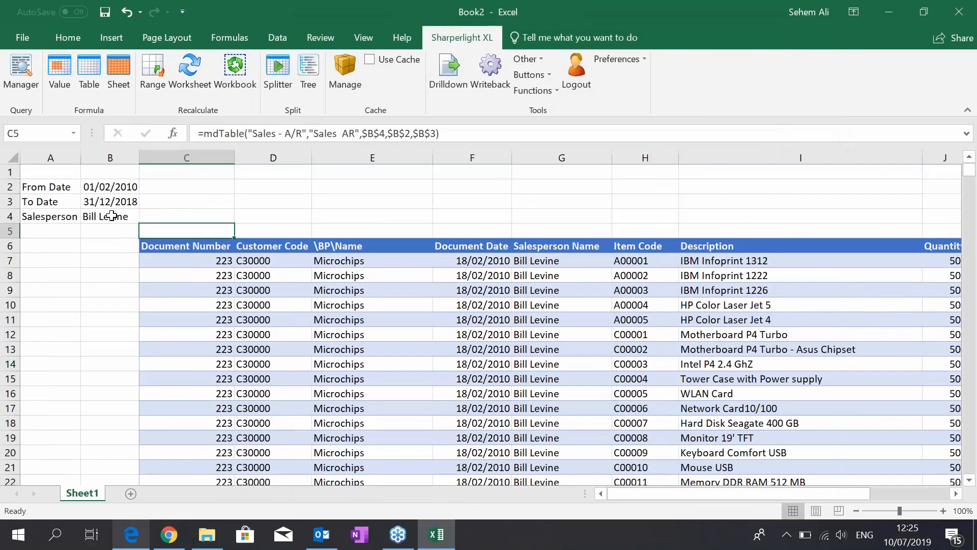
- Choose the salesperson with code 3 from the lookup for B4 and review the refreshed table
{"action": "double_click", "coordinate": [107, 216]}
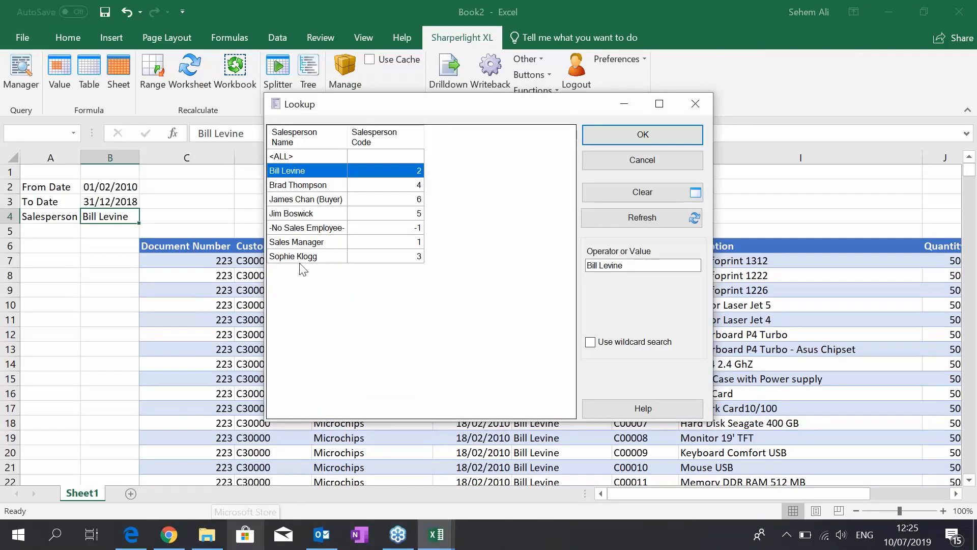
{"action": "double_click", "coordinate": [298, 256]}
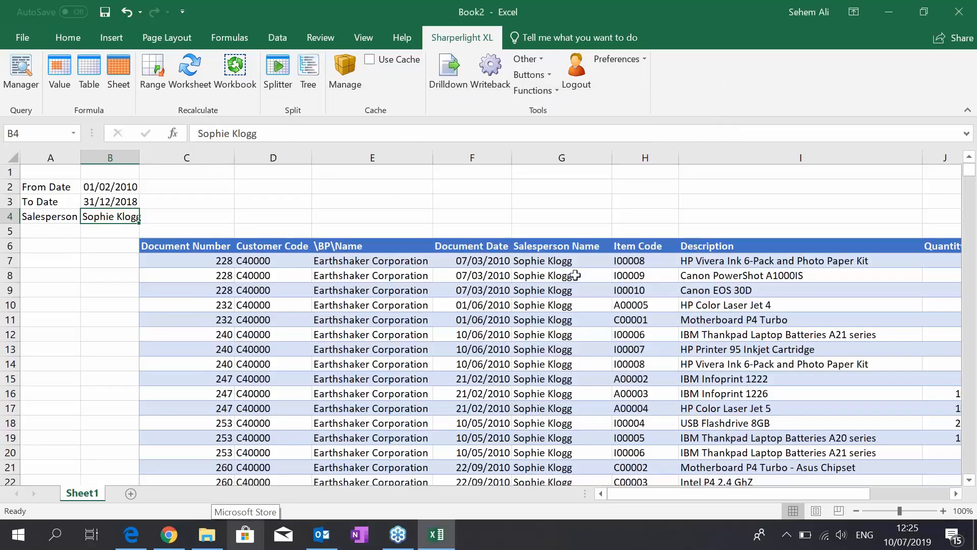
{"action": "left_click", "coordinate": [576, 275]}
{"action": "scroll", "coordinate": [569, 306], "scroll_direction": "down", "scroll_amount": 1}
{"action": "scroll", "coordinate": [569, 307], "scroll_direction": "down", "scroll_amount": 3}
{"action": "scroll", "coordinate": [573, 308], "scroll_direction": "up", "scroll_amount": 3}
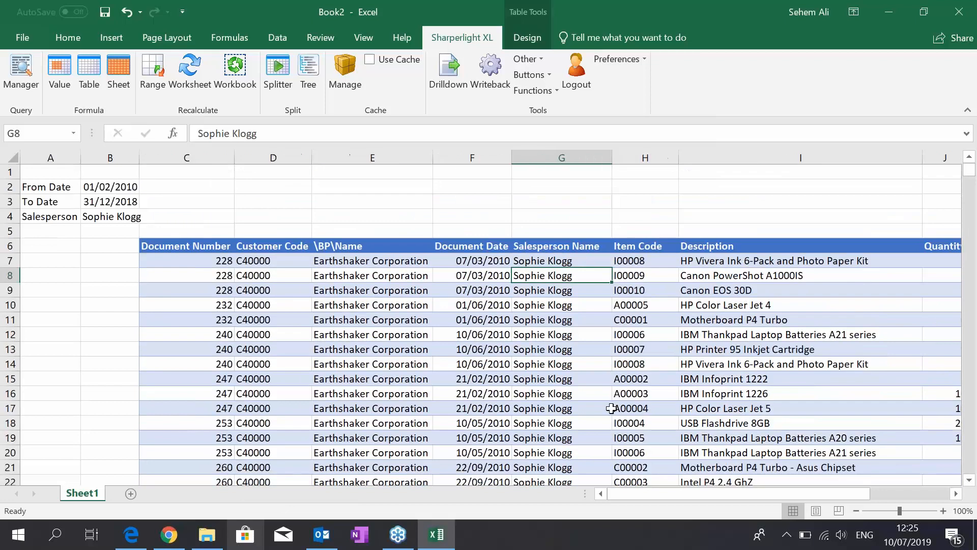
- Change the From Date in B2 to 01/02/2016
{"action": "left_click", "coordinate": [114, 187]}
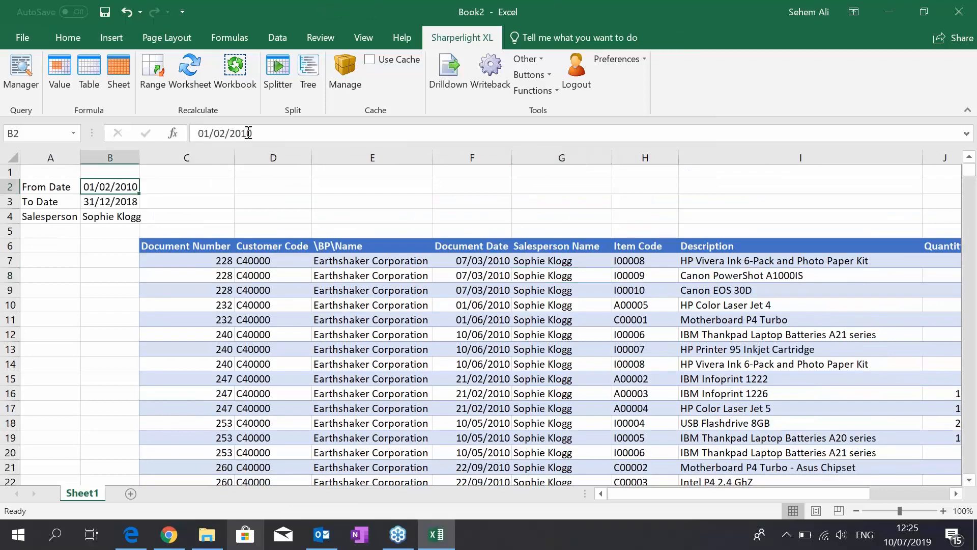
{"action": "left_click", "coordinate": [247, 132]}
{"action": "key", "text": "BackSpace"}
{"action": "type", "text": "6"}
{"action": "key", "text": "Return"}
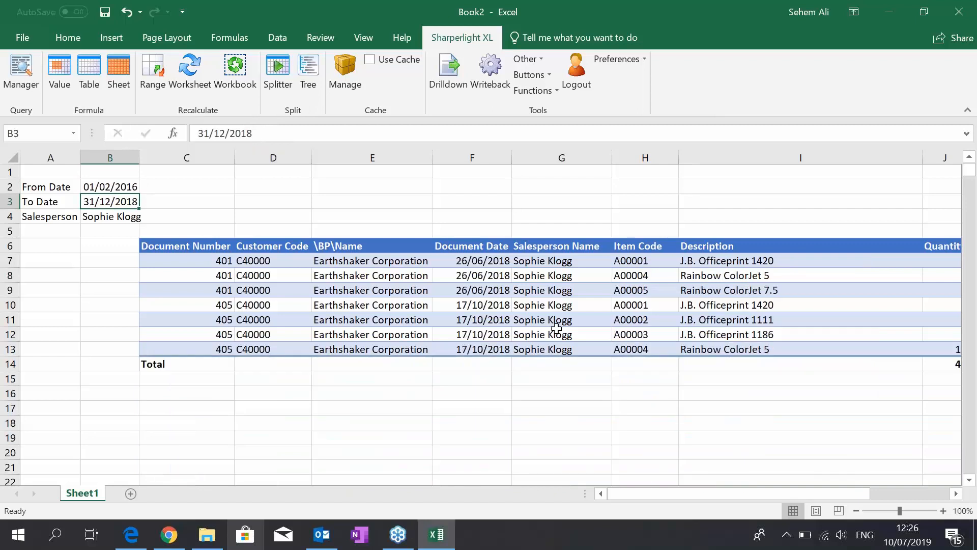
- Choose Sales Manager from the salesperson lookup for B4 and review the refreshed table
{"action": "double_click", "coordinate": [88, 219]}
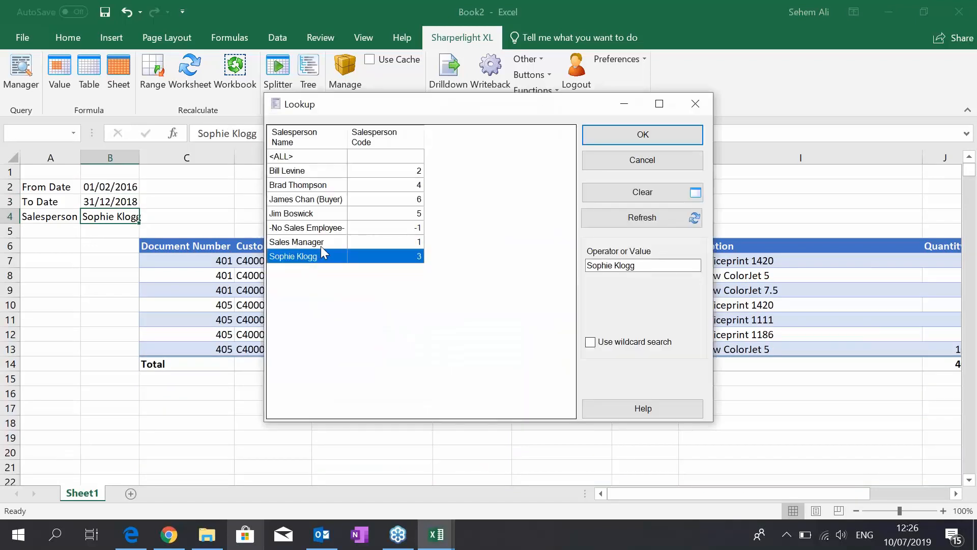
{"action": "double_click", "coordinate": [308, 243]}
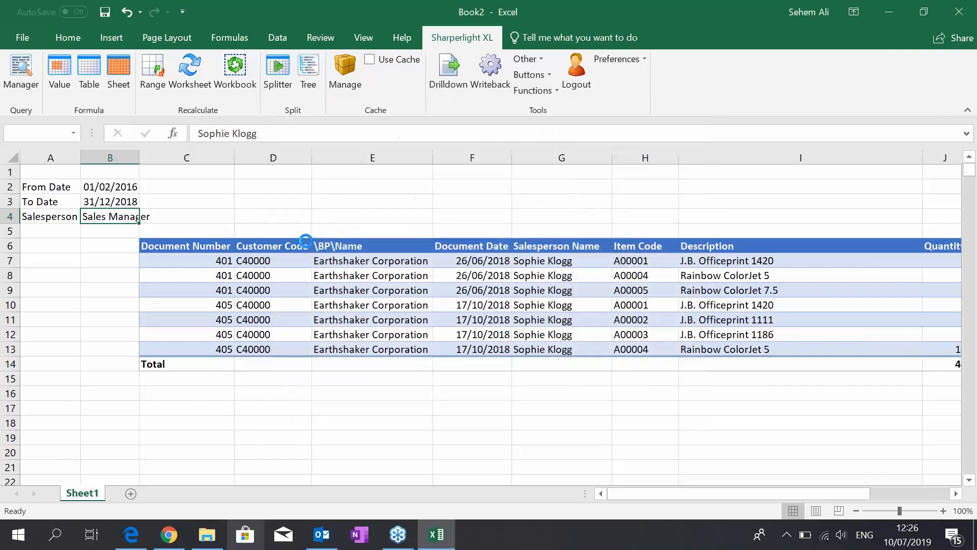
{"action": "scroll", "coordinate": [574, 296], "scroll_direction": "down", "scroll_amount": 5}
{"action": "scroll", "coordinate": [578, 364], "scroll_direction": "up", "scroll_amount": 5}
- Set the salesperson filter in B4 to the three salespeople with codes 4, 5 and 3 from the lookup
{"action": "double_click", "coordinate": [118, 216]}
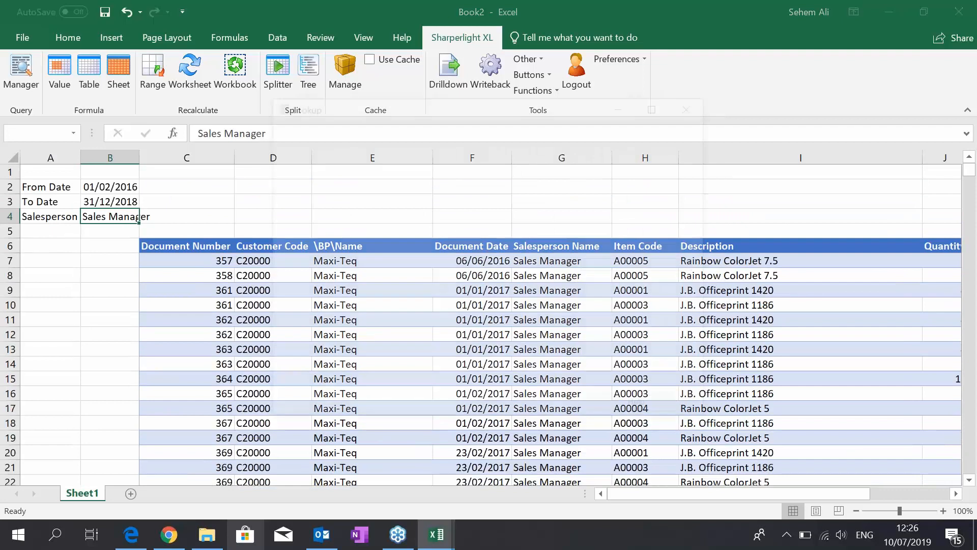
{"action": "left_click", "coordinate": [310, 191]}
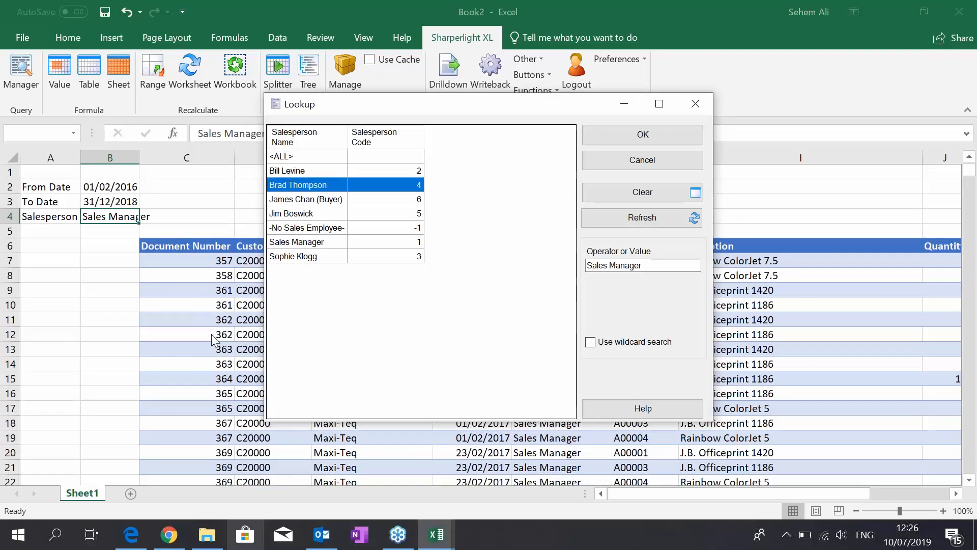
{"action": "left_click", "coordinate": [291, 216], "text": "ctrl"}
{"action": "left_click", "coordinate": [286, 258], "text": "ctrl"}
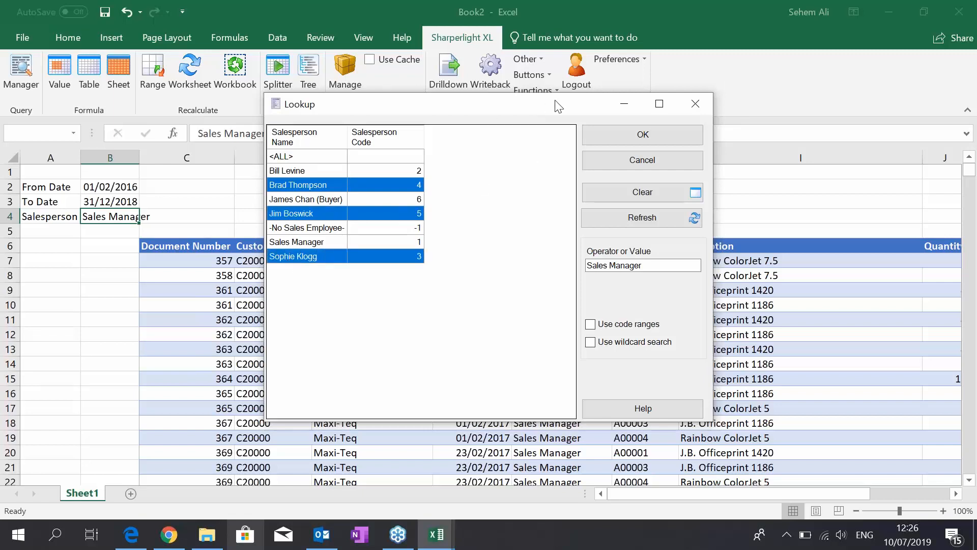
{"action": "left_click", "coordinate": [663, 136]}
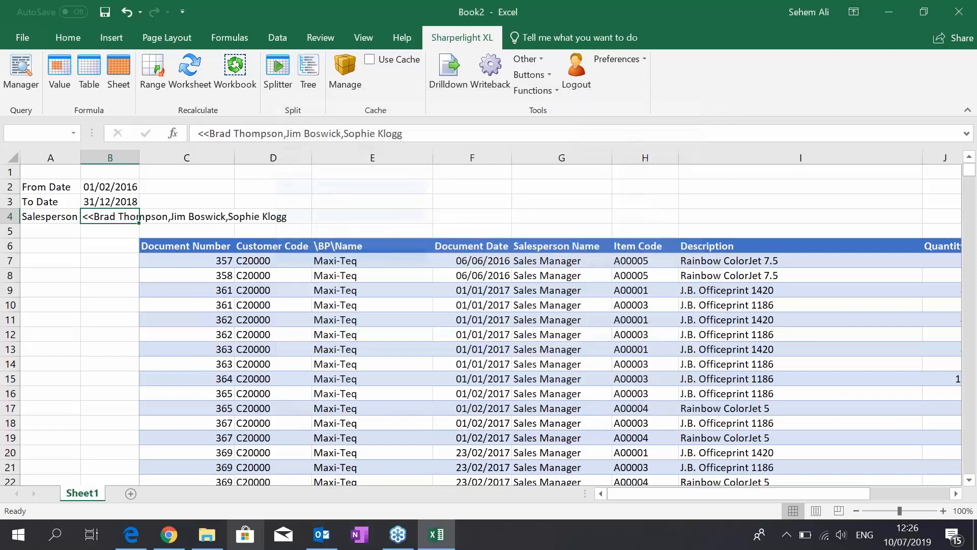
- Review the Salesperson Name column of the refreshed table to check rows for the three chosen salespeople
{"action": "scroll", "coordinate": [542, 293], "scroll_direction": "down", "scroll_amount": 6}
{"action": "scroll", "coordinate": [539, 296], "scroll_direction": "up", "scroll_amount": 3}
{"action": "left_click", "coordinate": [541, 297]}
{"action": "scroll", "coordinate": [543, 292], "scroll_direction": "down", "scroll_amount": 2}
{"action": "scroll", "coordinate": [545, 292], "scroll_direction": "down", "scroll_amount": 1}
{"action": "scroll", "coordinate": [545, 295], "scroll_direction": "down", "scroll_amount": 4}
{"action": "left_click", "coordinate": [552, 377]}
{"action": "scroll", "coordinate": [548, 365], "scroll_direction": "up", "scroll_amount": 9}
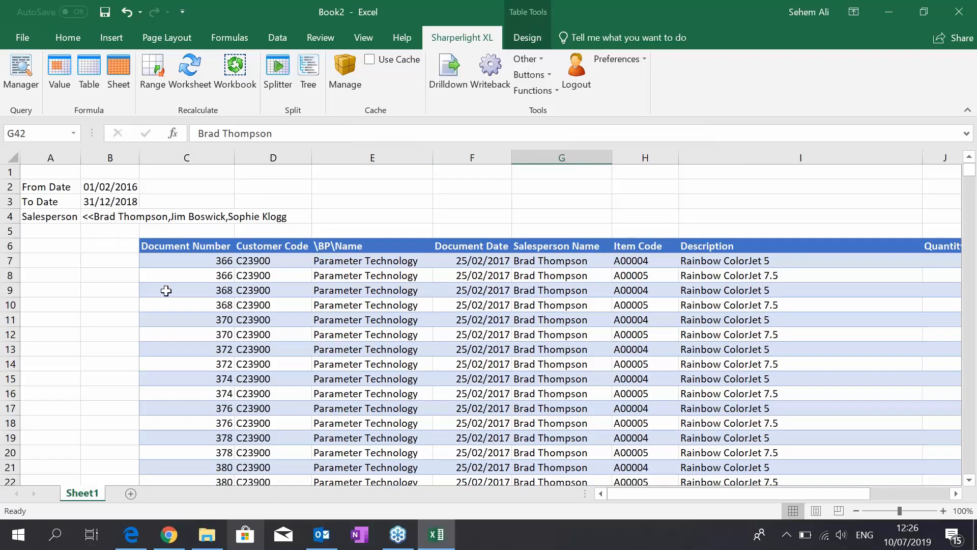
{"action": "left_click_drag", "start_coordinate": [705, 497], "coordinate": [617, 506]}
- Copy the From Date and To Date cells A2:B3 to B2 on a new worksheet and widen column B to fit
{"action": "left_click_drag", "start_coordinate": [101, 185], "coordinate": [63, 202]}
{"action": "key", "text": "ctrl+c"}
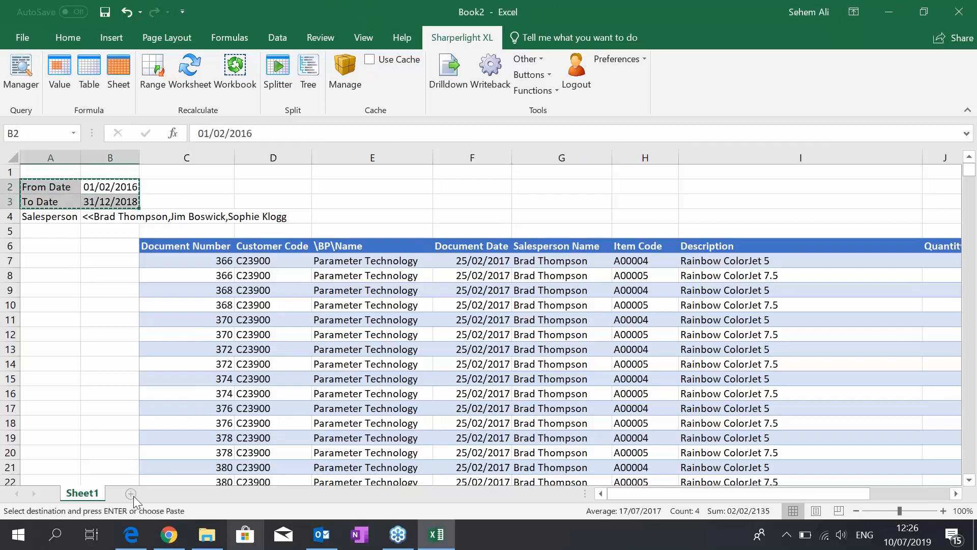
{"action": "left_click", "coordinate": [131, 494]}
{"action": "left_click", "coordinate": [84, 187]}
{"action": "key", "text": "ctrl+v"}
{"action": "left_click_drag", "start_coordinate": [114, 158], "coordinate": [176, 157]}
{"action": "left_click_drag", "start_coordinate": [117, 157], "coordinate": [122, 157]}
{"action": "left_click", "coordinate": [198, 236]}
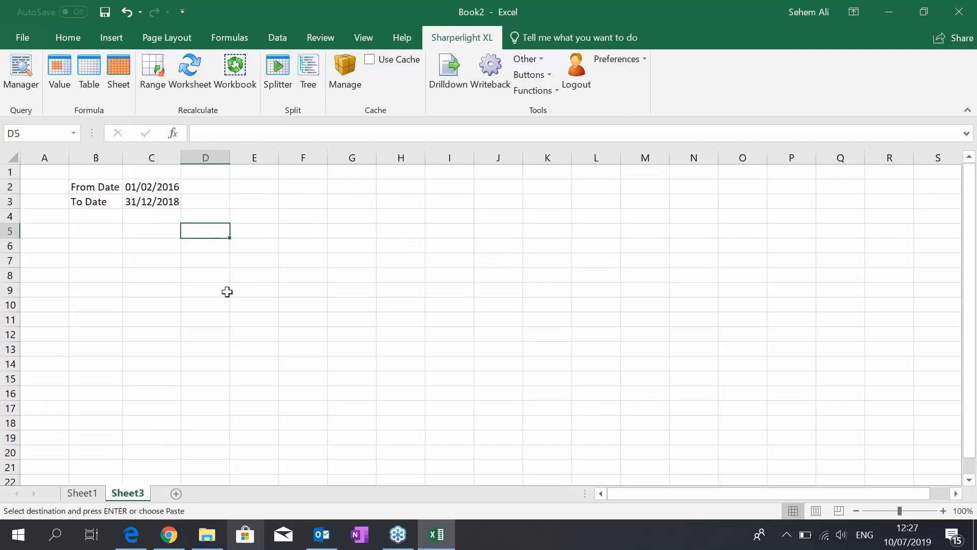
- Open the Sales - A/R query on Sheet1, copy it to the clipboard and close the query builder
{"action": "left_click", "coordinate": [91, 496]}
{"action": "double_click", "coordinate": [189, 227]}
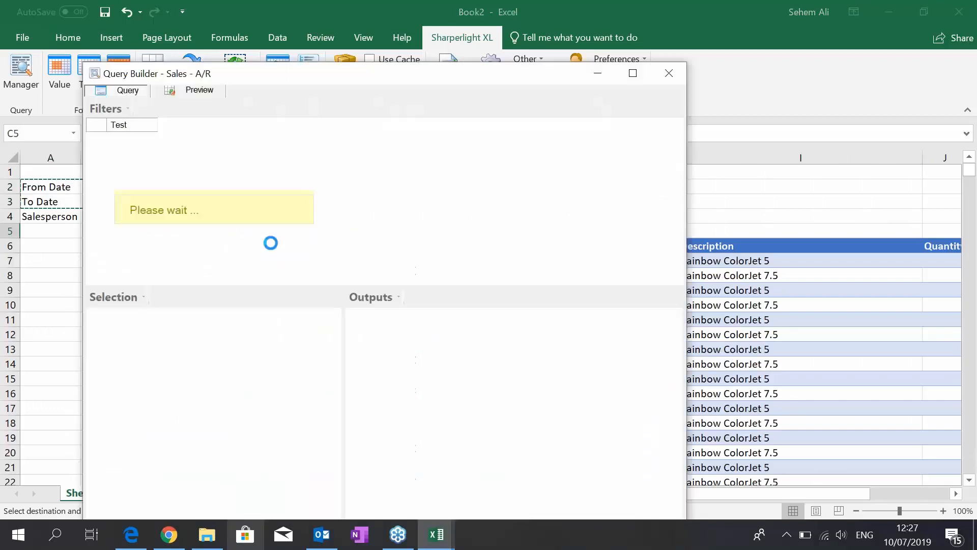
{"action": "right_click", "coordinate": [510, 195]}
{"action": "left_click", "coordinate": [581, 342]}
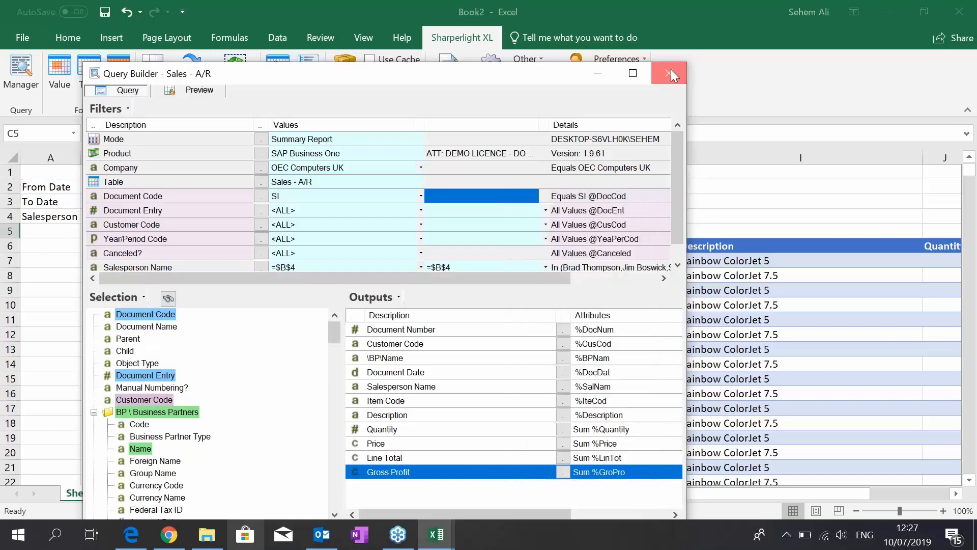
{"action": "left_click", "coordinate": [670, 73]}
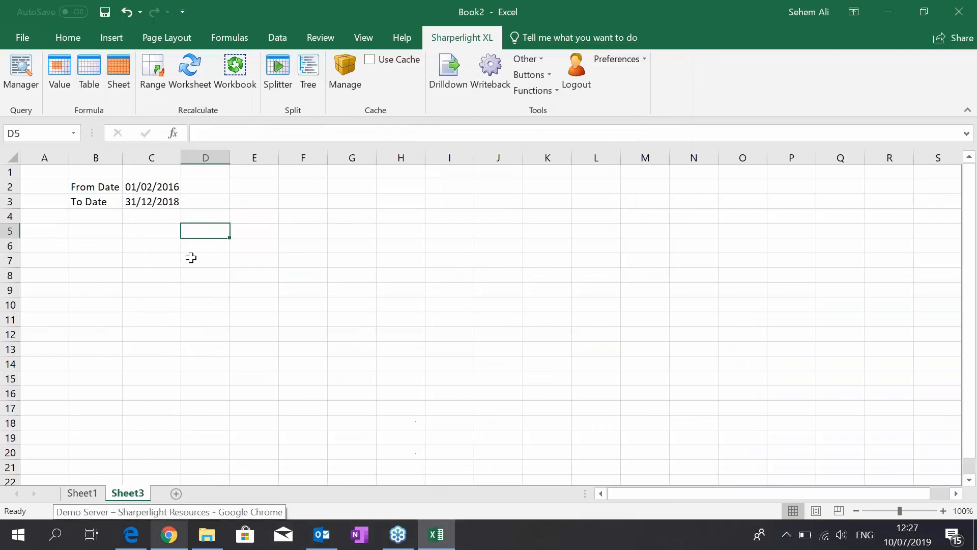
- Start a table query at D8 on Sheet3 and import the copied query from the clipboard, keeping the date cells uncovered
{"action": "left_click", "coordinate": [212, 271]}
{"action": "left_click", "coordinate": [81, 76]}
{"action": "right_click", "coordinate": [214, 219]}
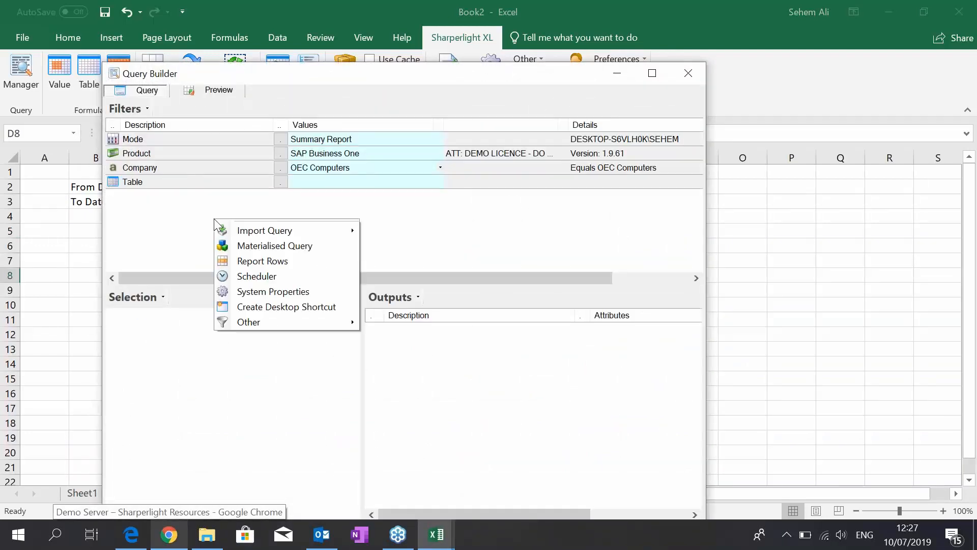
{"action": "mouse_move", "coordinate": [247, 229]}
{"action": "left_click", "coordinate": [404, 261]}
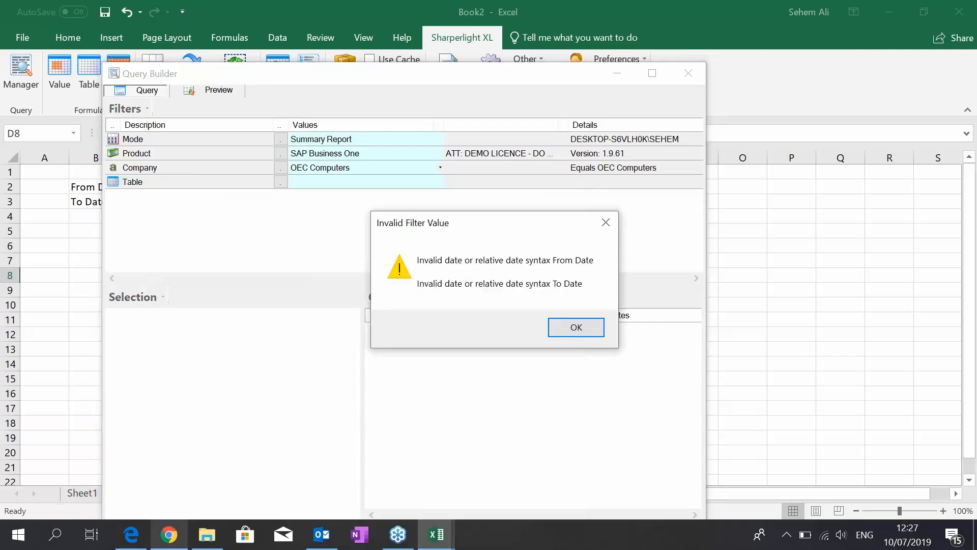
{"action": "key", "text": "Return"}
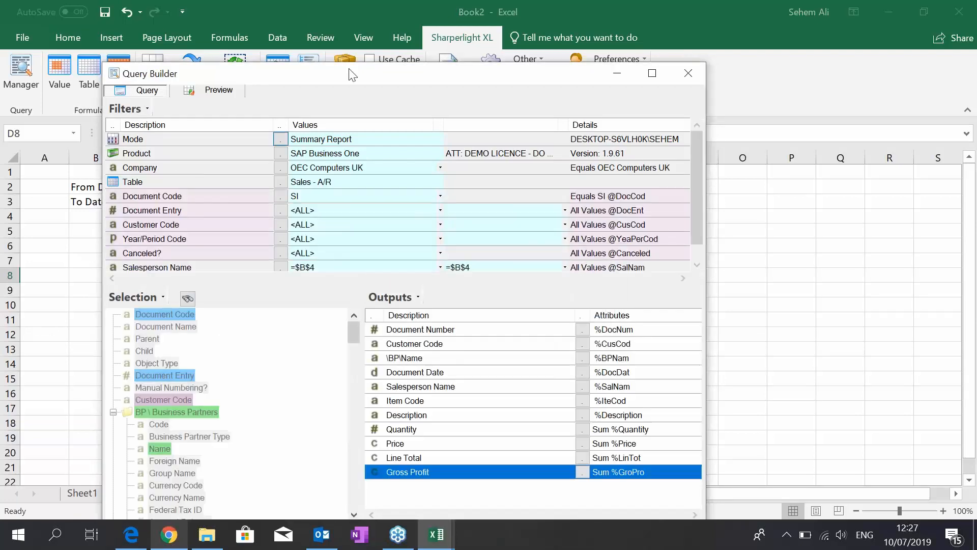
{"action": "left_click_drag", "start_coordinate": [355, 73], "coordinate": [532, 39]}
{"action": "left_click", "coordinate": [500, 230]}
{"action": "scroll", "coordinate": [876, 122], "scroll_direction": "down", "scroll_amount": 1}
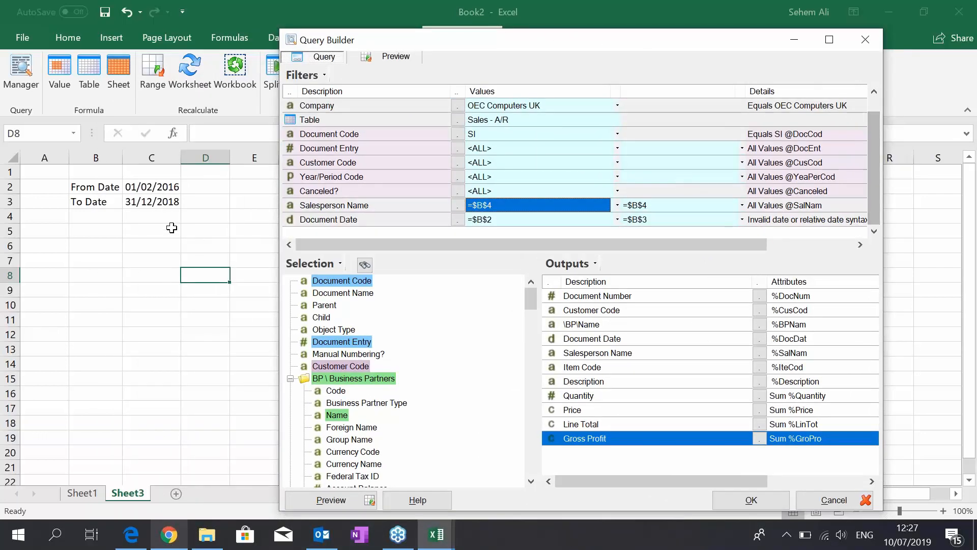
{"action": "left_click", "coordinate": [157, 187]}
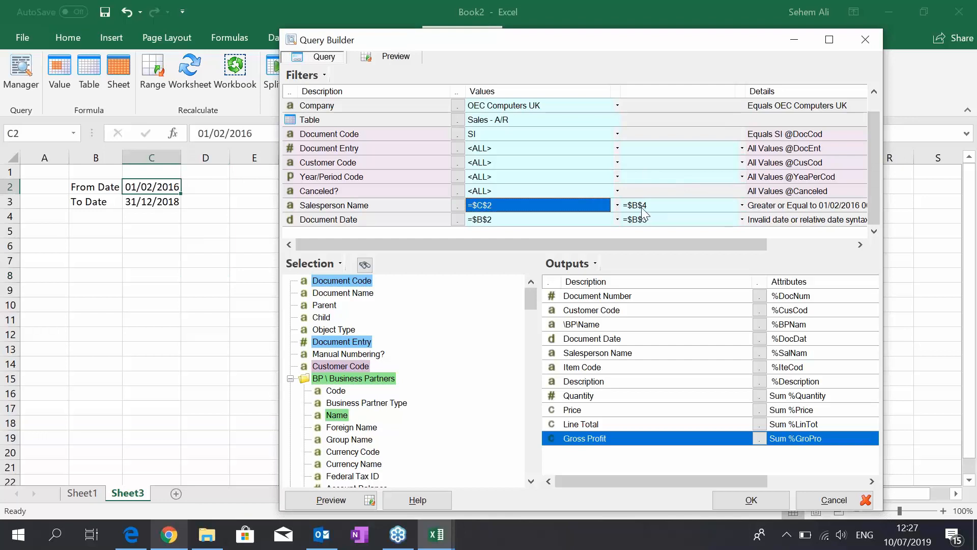
{"action": "left_click", "coordinate": [139, 203]}
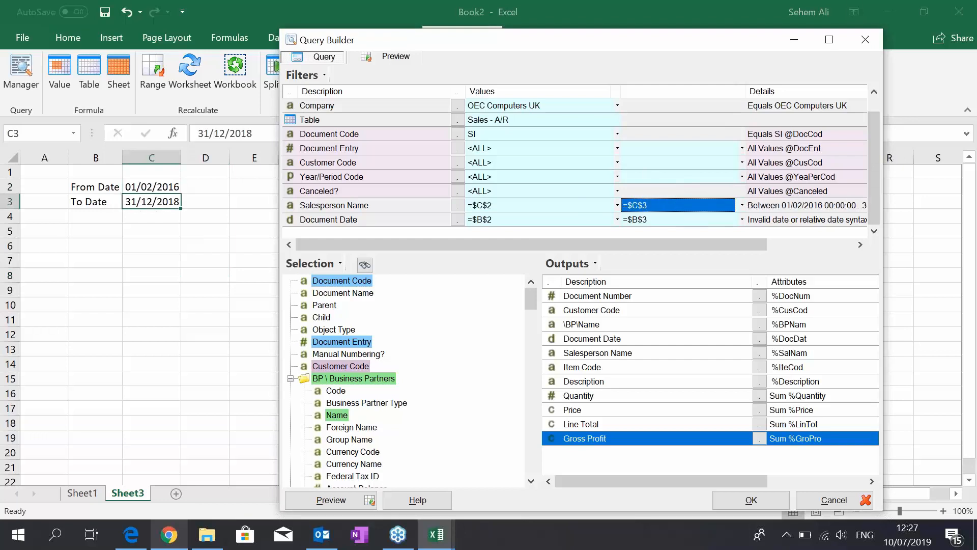
- Delete the Salesperson Name filter and link the Document Date range to cells C2 and C3
{"action": "right_click", "coordinate": [421, 205]}
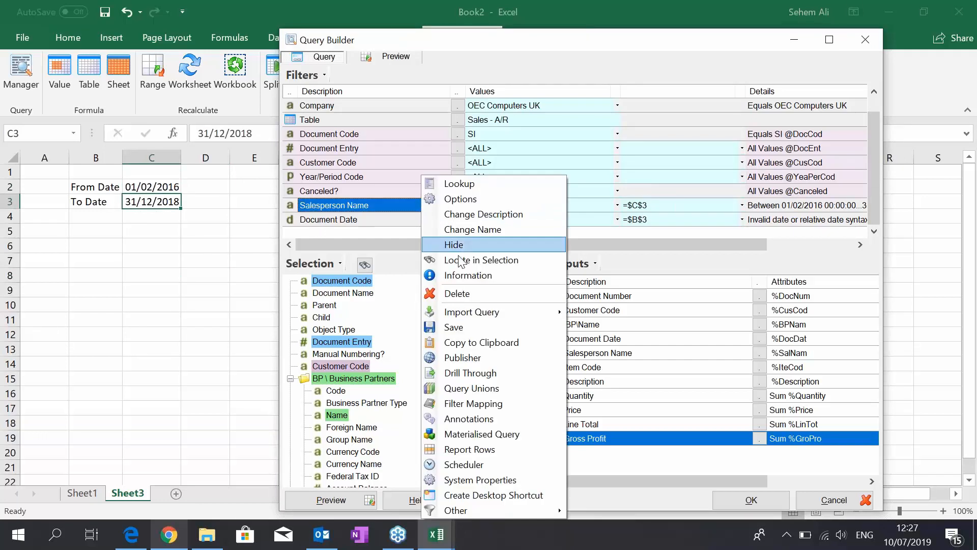
{"action": "left_click", "coordinate": [459, 291]}
{"action": "left_click", "coordinate": [509, 219]}
{"action": "left_click", "coordinate": [136, 188]}
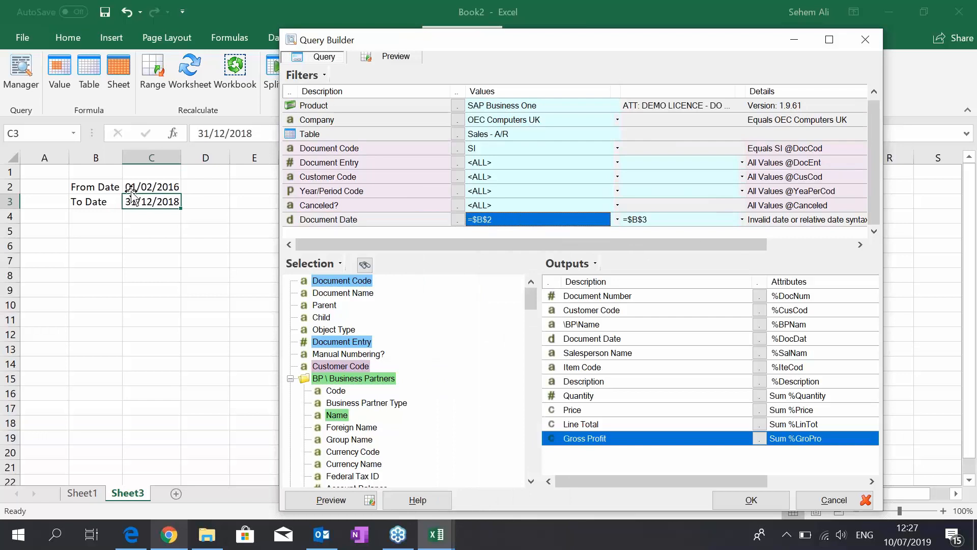
{"action": "left_click", "coordinate": [644, 219]}
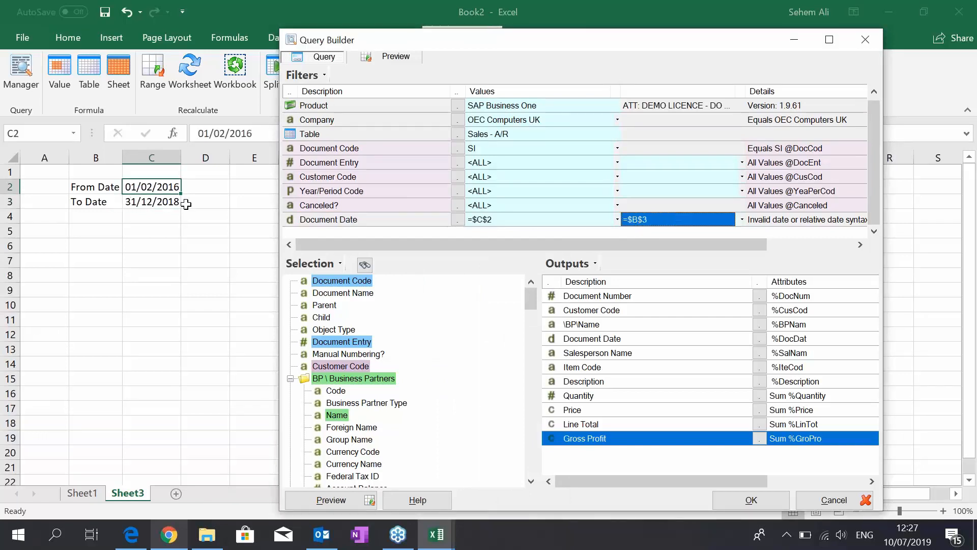
{"action": "left_click", "coordinate": [167, 202]}
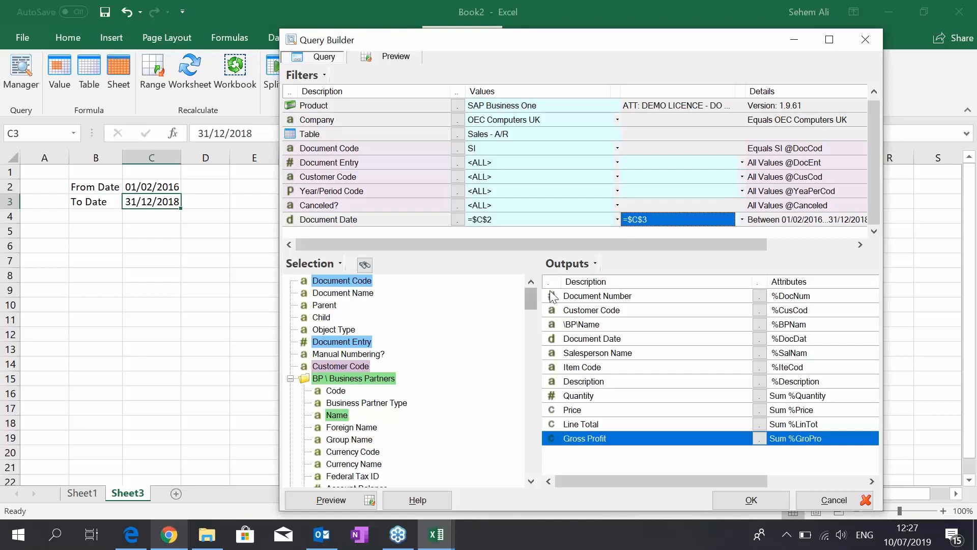
- Remove all query outputs except Customer Code, \BP\Name, Line Total and Gross Profit
{"action": "left_click_drag", "start_coordinate": [559, 296], "coordinate": [509, 310]}
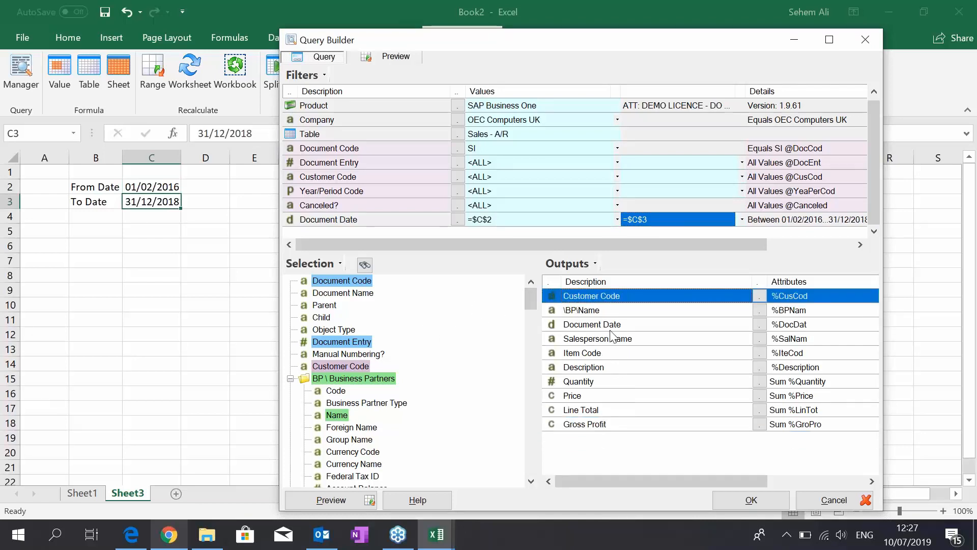
{"action": "left_click_drag", "start_coordinate": [571, 396], "coordinate": [484, 395]}
{"action": "left_click_drag", "start_coordinate": [575, 381], "coordinate": [506, 367]}
{"action": "left_click_drag", "start_coordinate": [575, 353], "coordinate": [506, 364]}
{"action": "left_click_drag", "start_coordinate": [557, 339], "coordinate": [477, 335]}
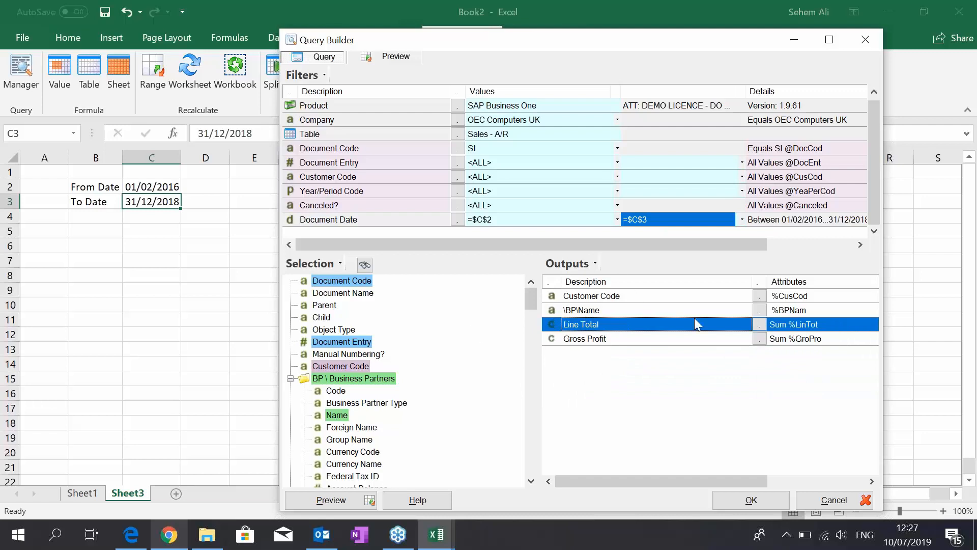
{"action": "left_click_drag", "start_coordinate": [557, 48], "coordinate": [554, 48]}
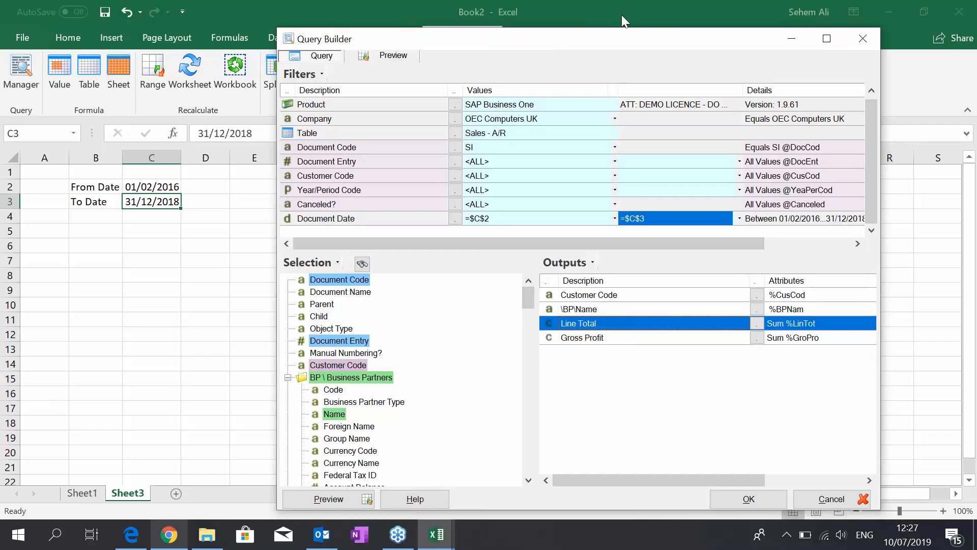
- Preview the query and examine the line total and gross profit per customer, then return to the query definition
{"action": "left_click", "coordinate": [328, 504]}
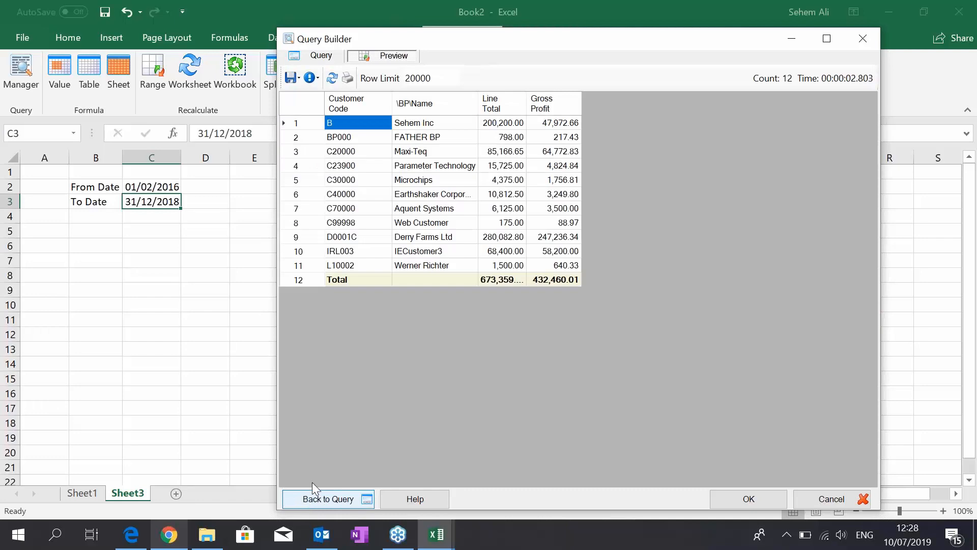
{"action": "left_click", "coordinate": [361, 181]}
{"action": "left_click", "coordinate": [439, 168]}
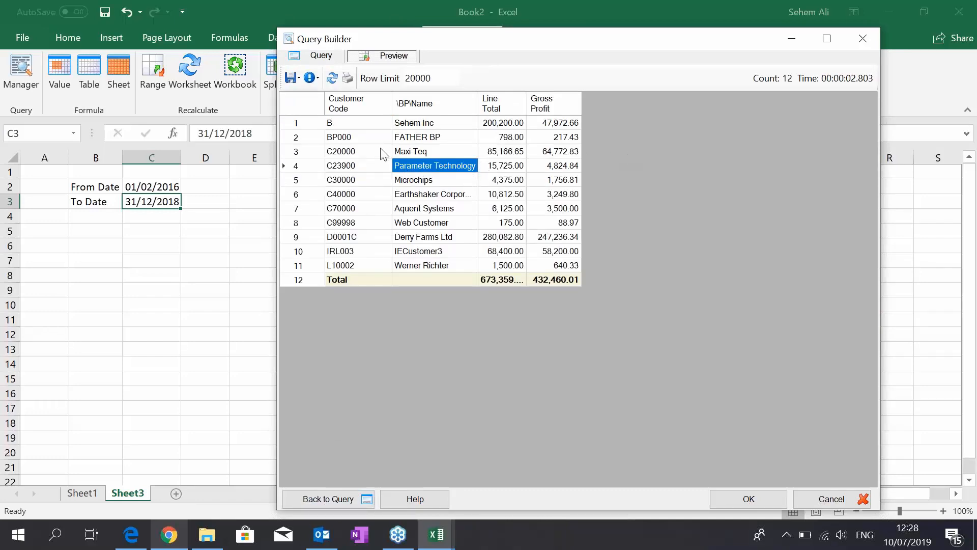
{"action": "left_click_drag", "start_coordinate": [350, 137], "coordinate": [396, 259]}
{"action": "left_click", "coordinate": [353, 195]}
{"action": "left_click", "coordinate": [461, 151]}
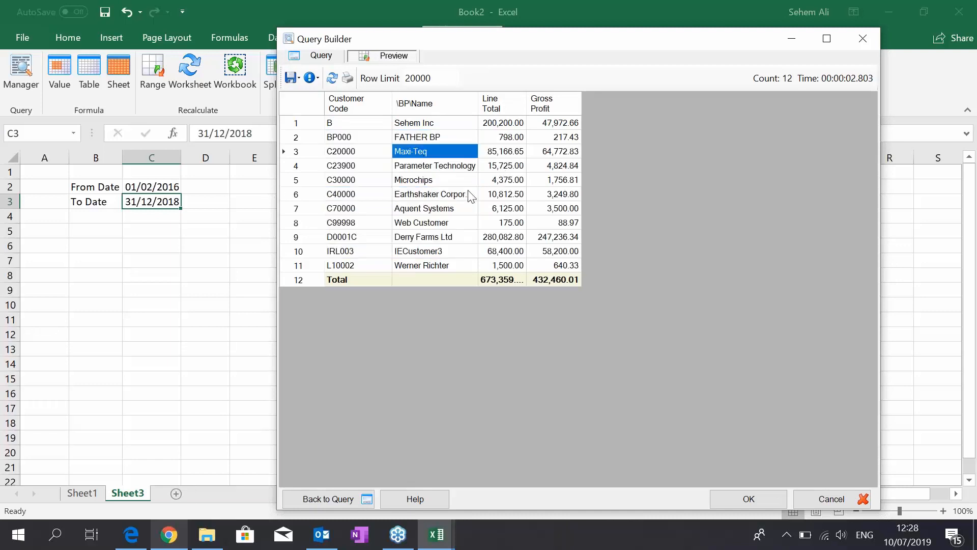
{"action": "left_click", "coordinate": [319, 55]}
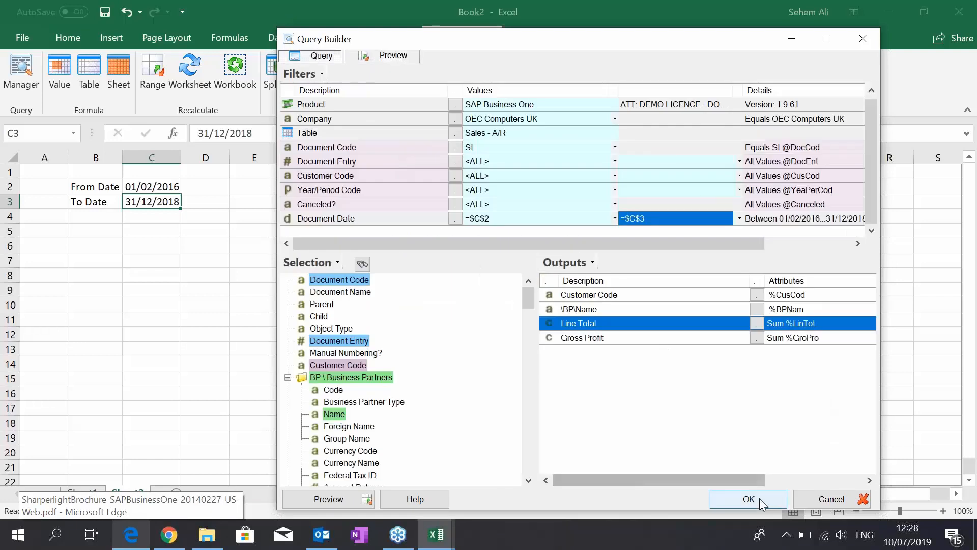
- Insert the query table into Sheet3 under the query name Sales - A/R 1 and autofit columns A to G
{"action": "left_click", "coordinate": [753, 502]}
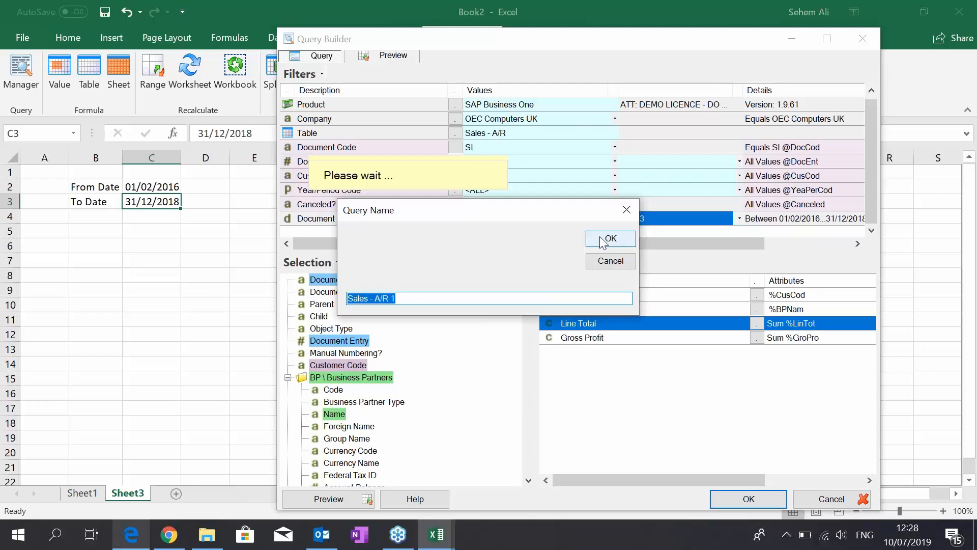
{"action": "left_click", "coordinate": [604, 242]}
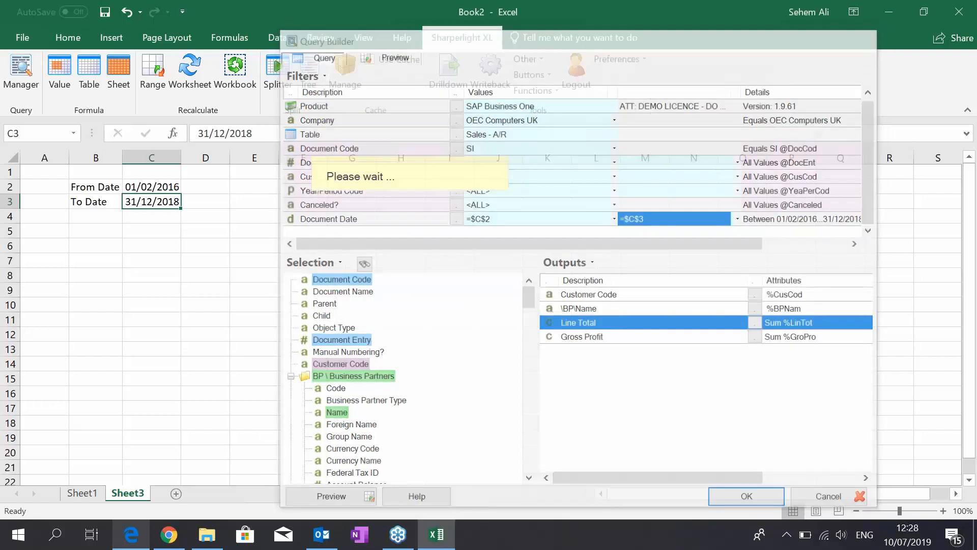
{"action": "left_click_drag", "start_coordinate": [390, 158], "coordinate": [45, 166]}
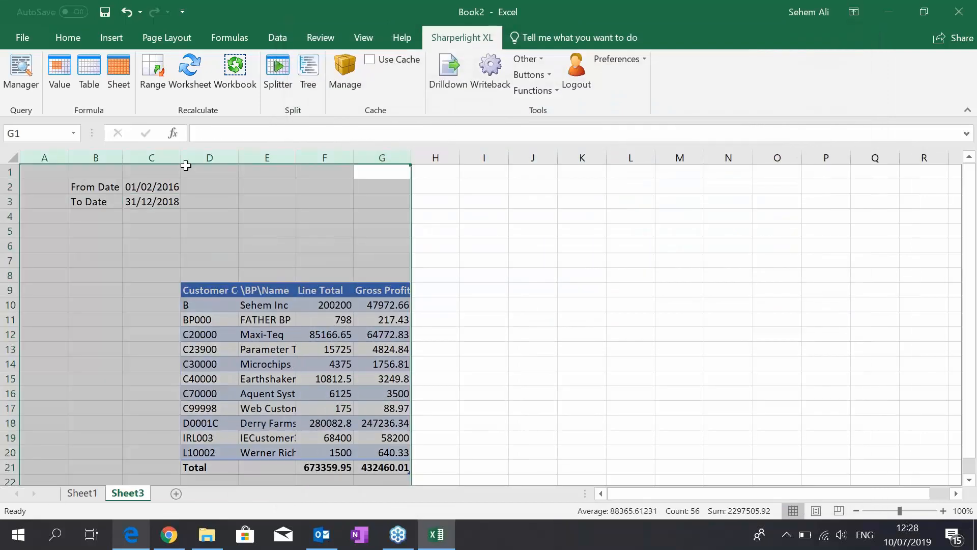
{"action": "double_click", "coordinate": [238, 158]}
{"action": "left_click", "coordinate": [395, 363]}
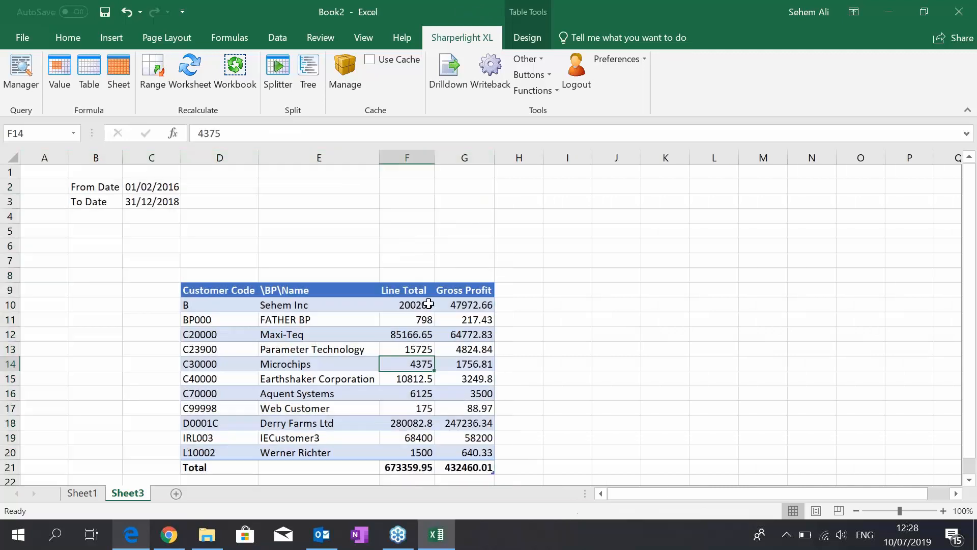
- Apply the comma number style to the Line Total and Gross Profit values in F10:G20
{"action": "left_click_drag", "start_coordinate": [409, 306], "coordinate": [465, 452]}
{"action": "left_click", "coordinate": [69, 40]}
{"action": "left_click", "coordinate": [476, 88]}
{"action": "left_click", "coordinate": [576, 319]}
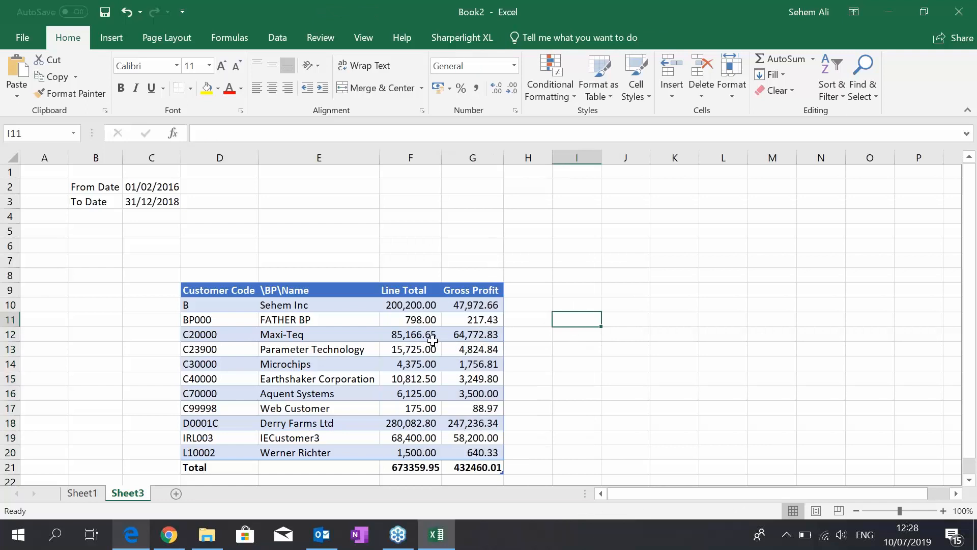
{"action": "left_click_drag", "start_coordinate": [473, 305], "coordinate": [493, 438]}
{"action": "left_click", "coordinate": [395, 395]}
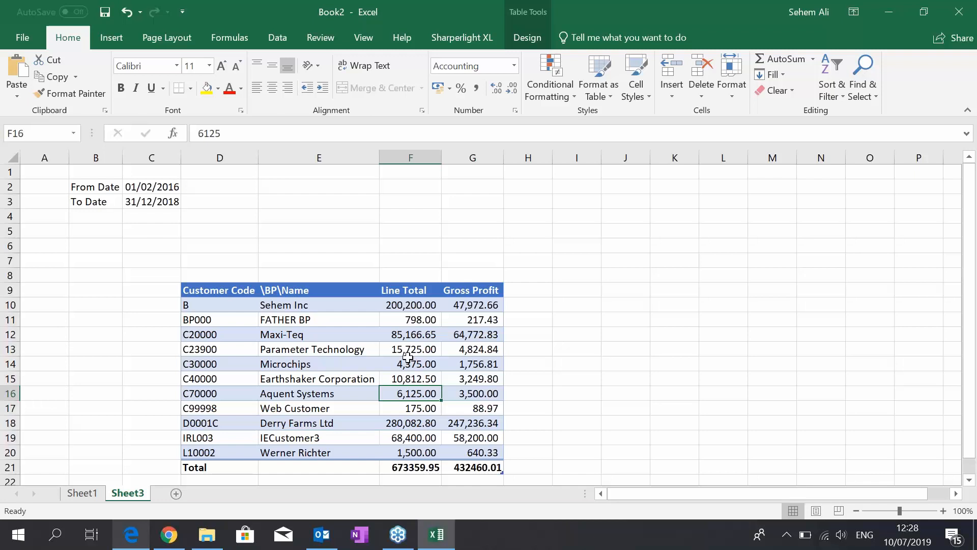
- Open a detailed drilldown on Maxi-Teq's Line Total in F12
{"action": "scroll", "coordinate": [444, 374], "scroll_direction": "down", "scroll_amount": 1}
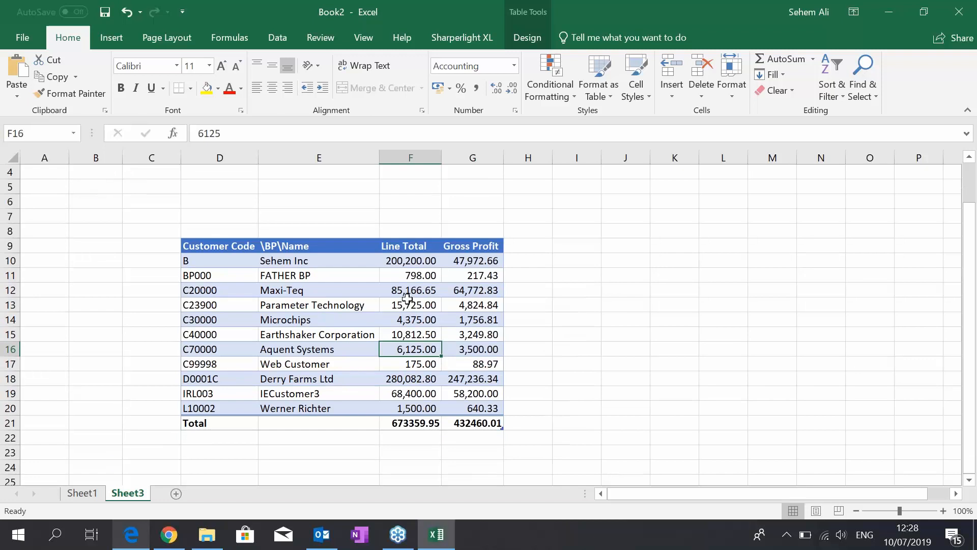
{"action": "left_click", "coordinate": [410, 289]}
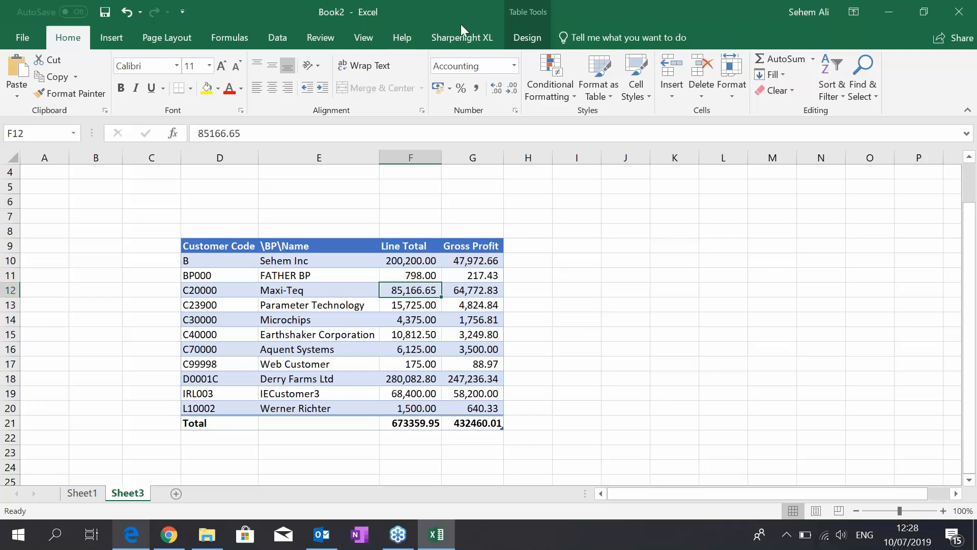
{"action": "left_click", "coordinate": [454, 42]}
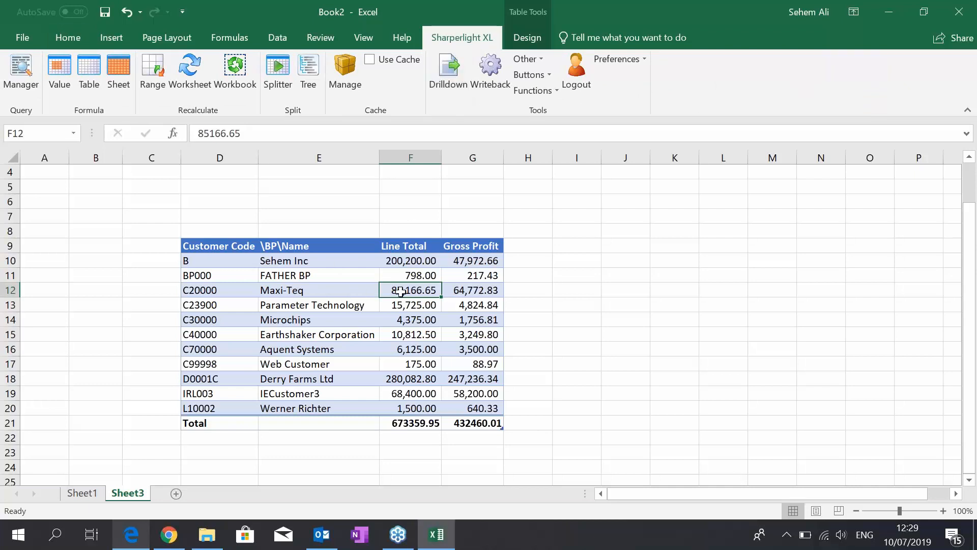
{"action": "left_click", "coordinate": [438, 91]}
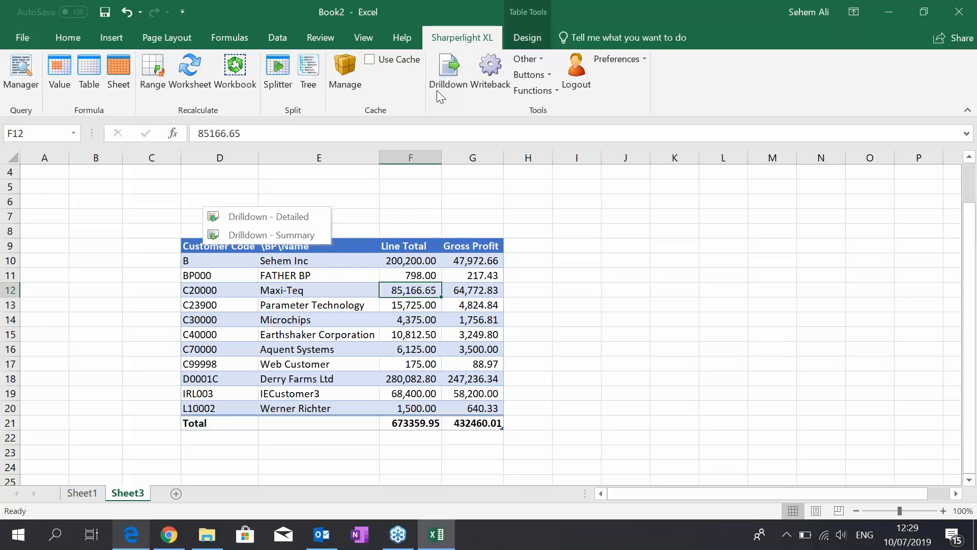
{"action": "left_click", "coordinate": [299, 219]}
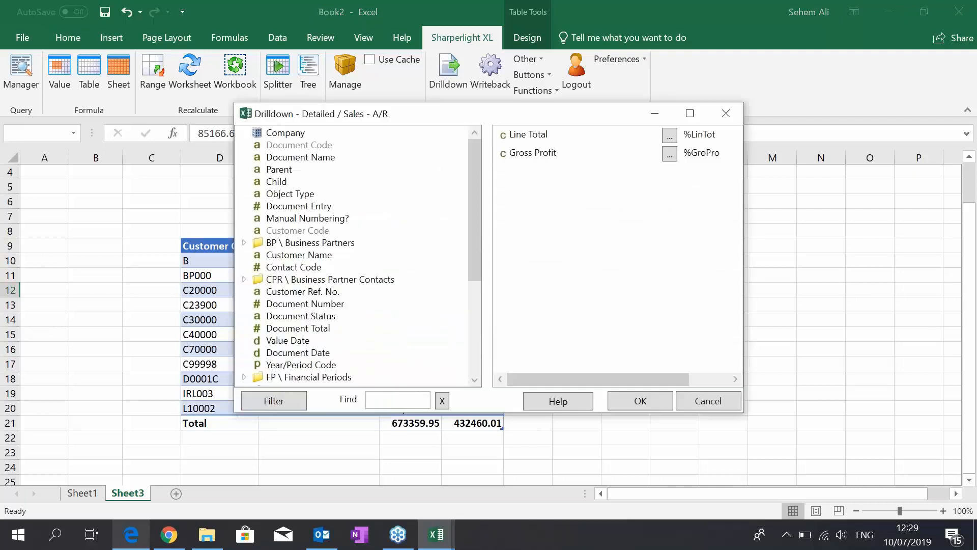
- Add Document Number, Customer Ref. No. and Document Date to the detailed drilldown's output
{"action": "left_click_drag", "start_coordinate": [436, 120], "coordinate": [508, 110]}
{"action": "left_click_drag", "start_coordinate": [556, 157], "coordinate": [555, 168]}
{"action": "double_click", "coordinate": [376, 275]}
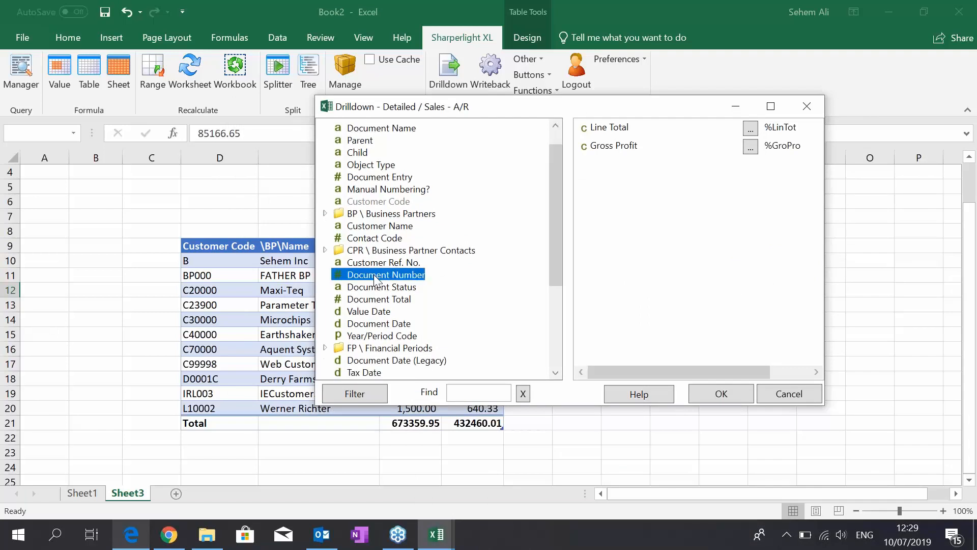
{"action": "double_click", "coordinate": [381, 262]}
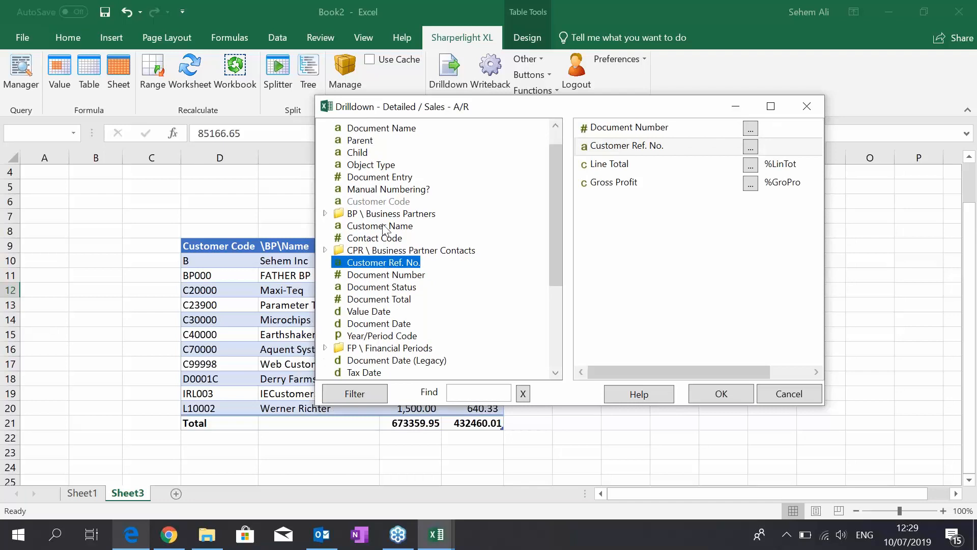
{"action": "double_click", "coordinate": [380, 324]}
- Add Item Code, Description and Quantity from the Contents folder to the drilldown output and run the drilldown
{"action": "scroll", "coordinate": [363, 336], "scroll_direction": "down", "scroll_amount": 3}
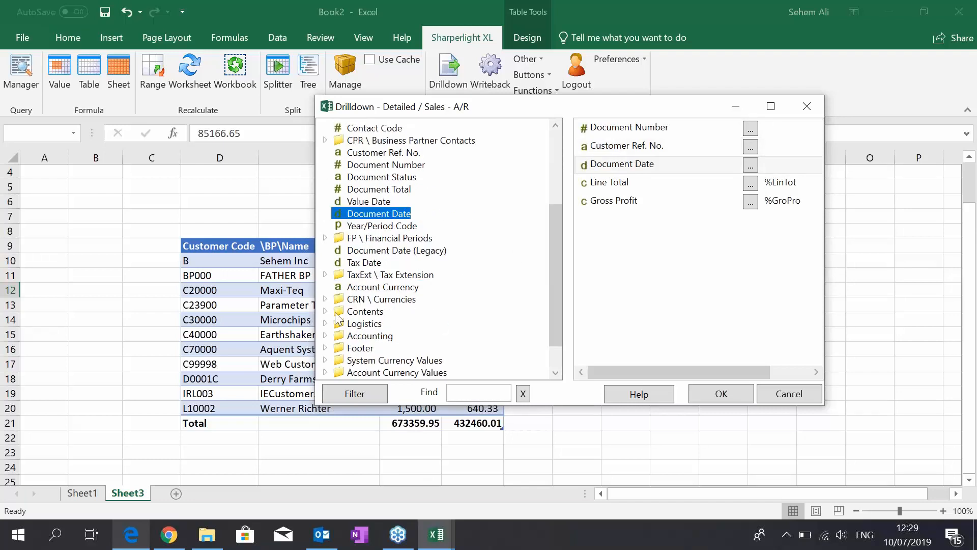
{"action": "left_click", "coordinate": [324, 311]}
{"action": "scroll", "coordinate": [367, 295], "scroll_direction": "down", "scroll_amount": 2}
{"action": "double_click", "coordinate": [384, 299]}
{"action": "double_click", "coordinate": [381, 324]}
{"action": "double_click", "coordinate": [380, 336]}
{"action": "left_click", "coordinate": [713, 396]}
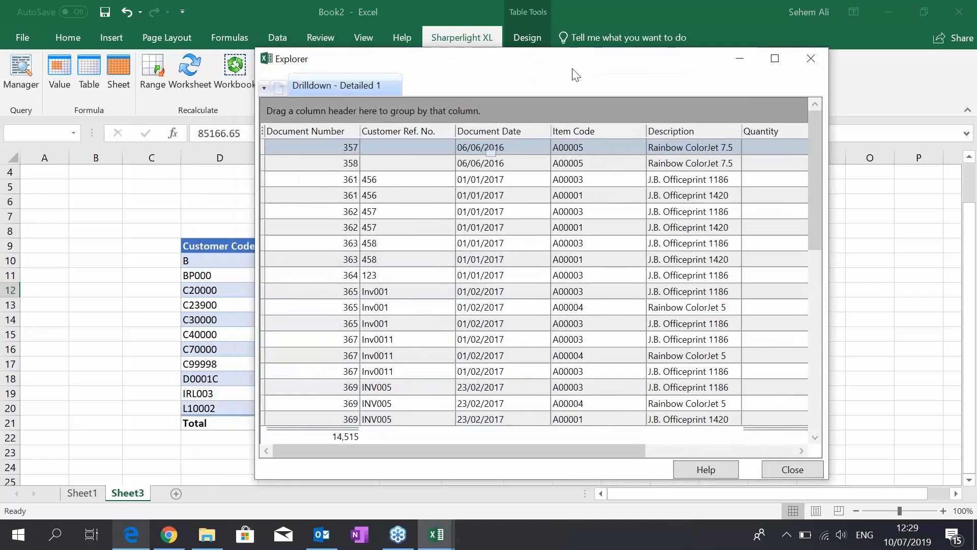
- Examine the drilldown's invoice lines and compare the quantity, line total and gross profit totals with the customer's summary row
{"action": "left_click_drag", "start_coordinate": [549, 88], "coordinate": [675, 53]}
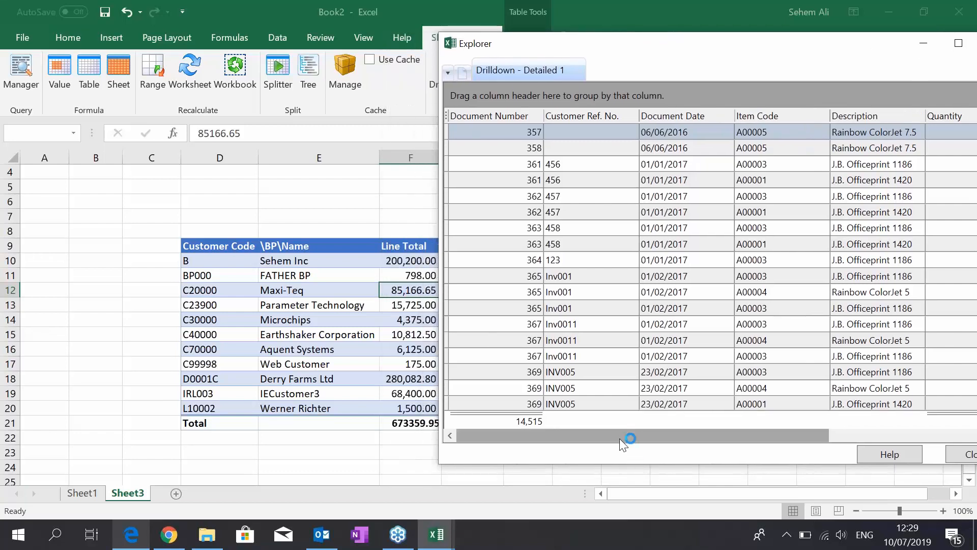
{"action": "left_click_drag", "start_coordinate": [628, 435], "coordinate": [776, 433]}
{"action": "left_click", "coordinate": [543, 211]}
{"action": "left_click_drag", "start_coordinate": [662, 435], "coordinate": [549, 435]}
{"action": "left_click", "coordinate": [596, 151]}
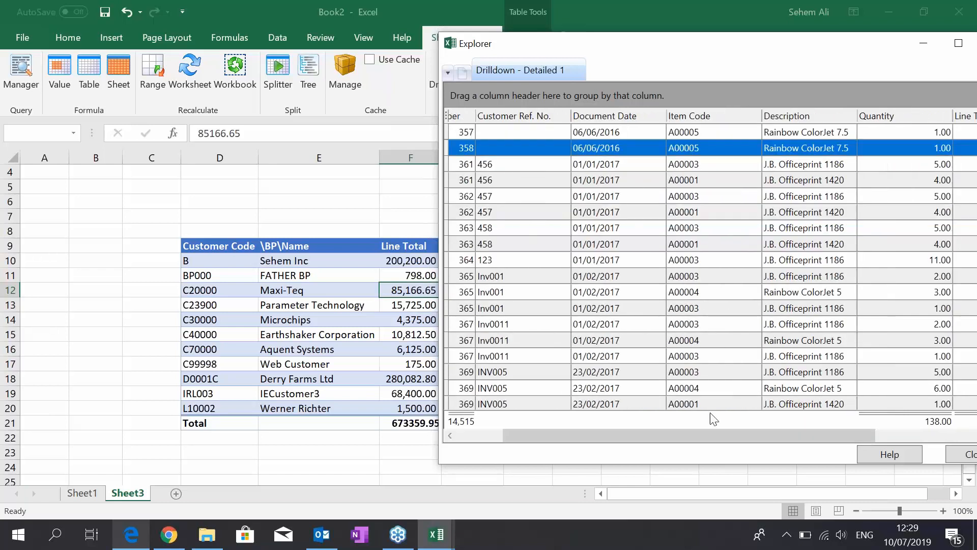
{"action": "left_click_drag", "start_coordinate": [663, 435], "coordinate": [777, 418]}
{"action": "scroll", "coordinate": [779, 372], "scroll_direction": "down", "scroll_amount": 6}
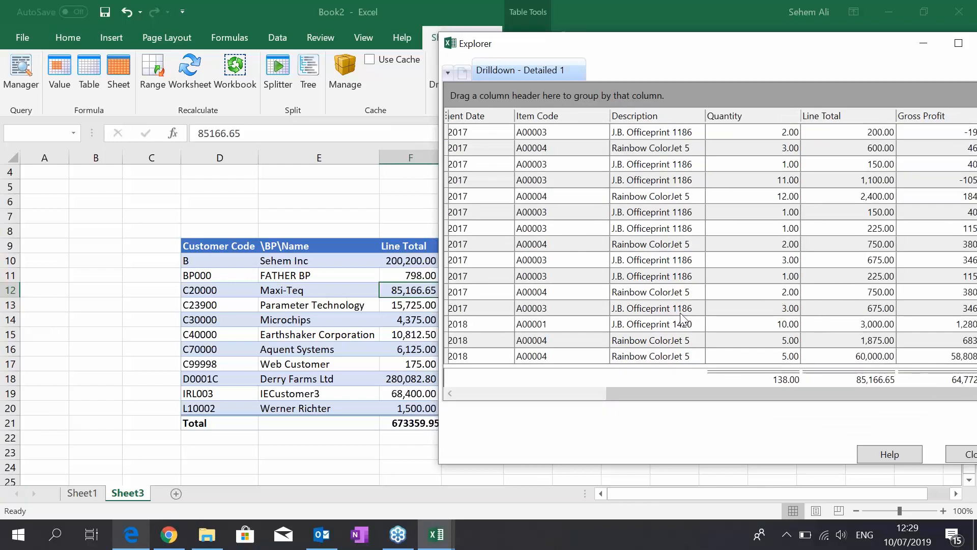
{"action": "left_click_drag", "start_coordinate": [656, 51], "coordinate": [471, 81]}
{"action": "left_click_drag", "start_coordinate": [817, 313], "coordinate": [782, 165]}
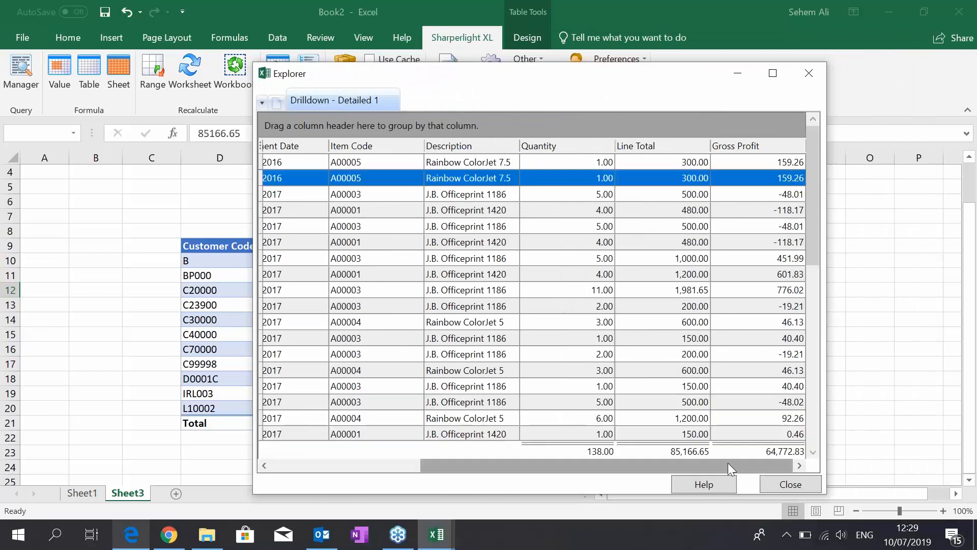
{"action": "left_click_drag", "start_coordinate": [718, 465], "coordinate": [575, 480]}
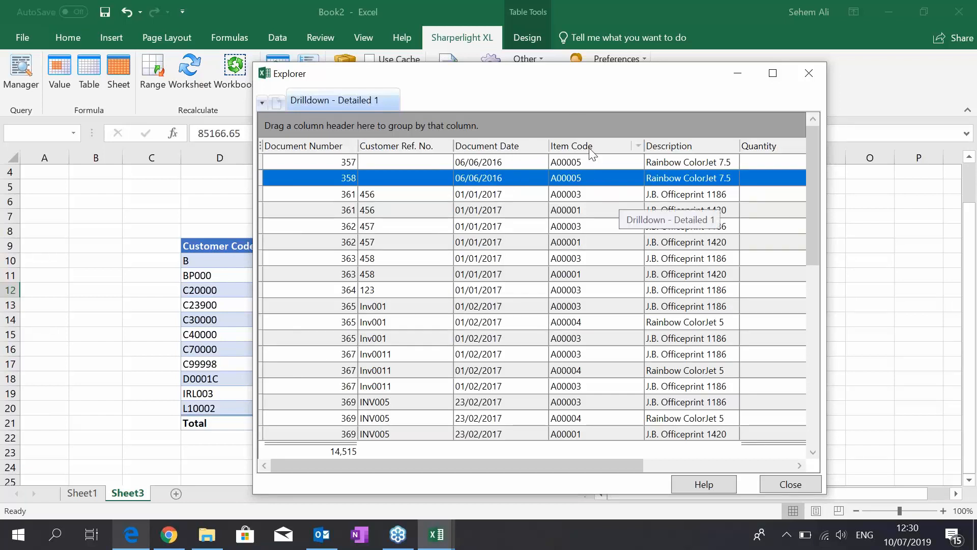
- Group the drilldown rows by Item Code and maximize the Explorer window
{"action": "left_click_drag", "start_coordinate": [592, 151], "coordinate": [344, 136]}
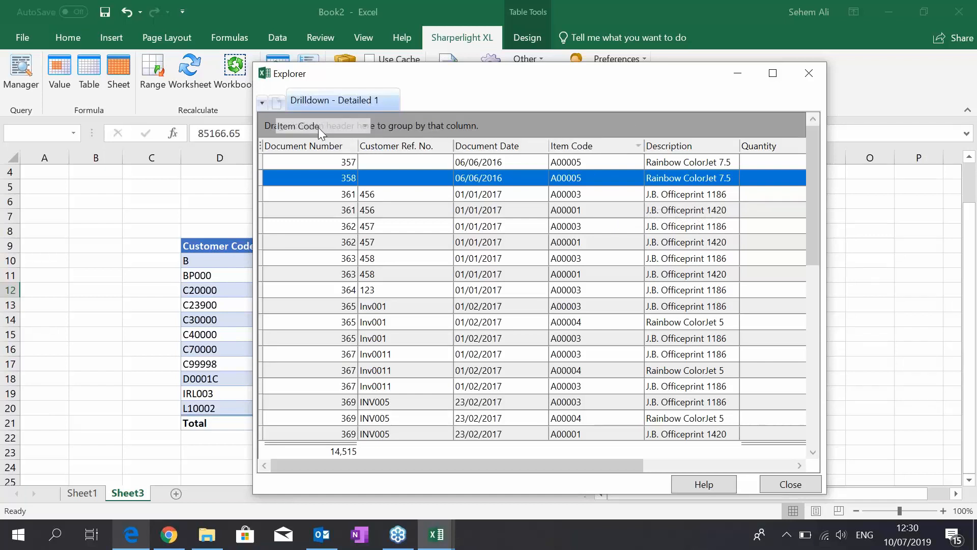
{"action": "left_click_drag", "start_coordinate": [323, 126], "coordinate": [323, 127]}
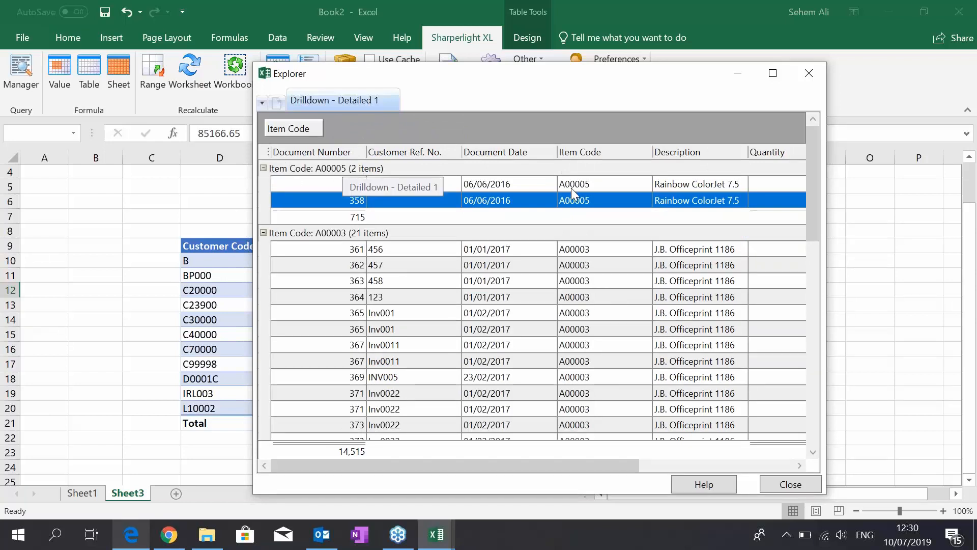
{"action": "left_click_drag", "start_coordinate": [392, 467], "coordinate": [510, 469]}
{"action": "left_click", "coordinate": [773, 73]}
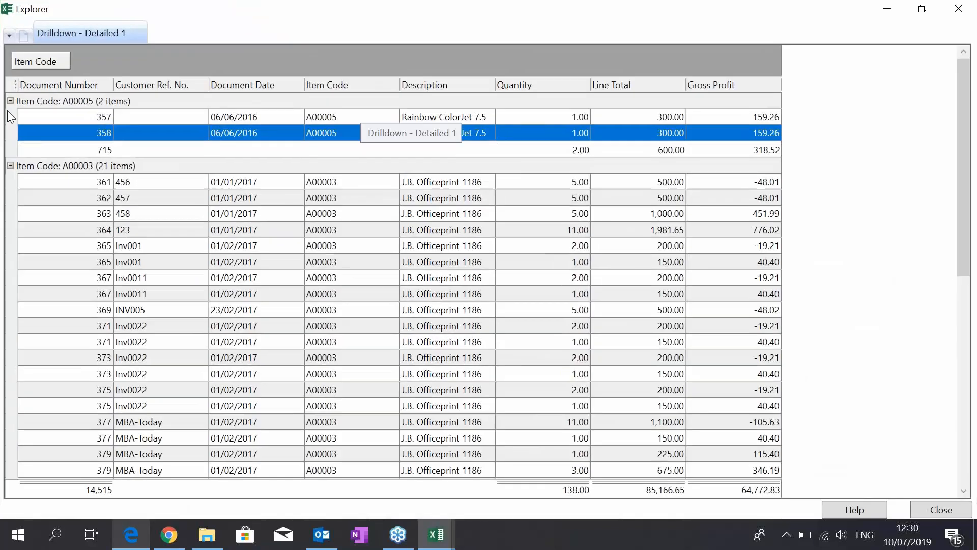
- Collapse the A00005 group, review the subtotals for item A00003, and close the drilldown Explorer
{"action": "left_click", "coordinate": [10, 101]}
{"action": "left_click", "coordinate": [62, 151]}
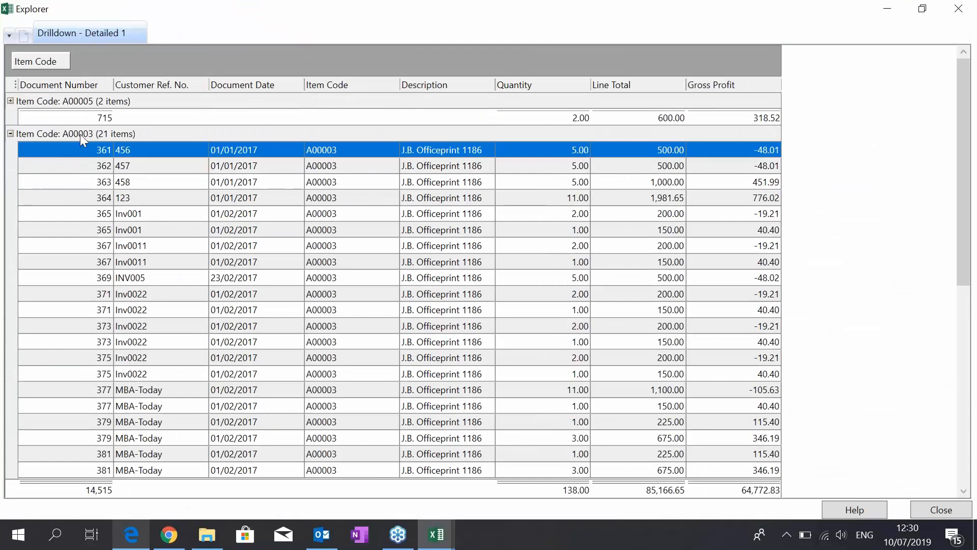
{"action": "scroll", "coordinate": [145, 270], "scroll_direction": "down", "scroll_amount": 2}
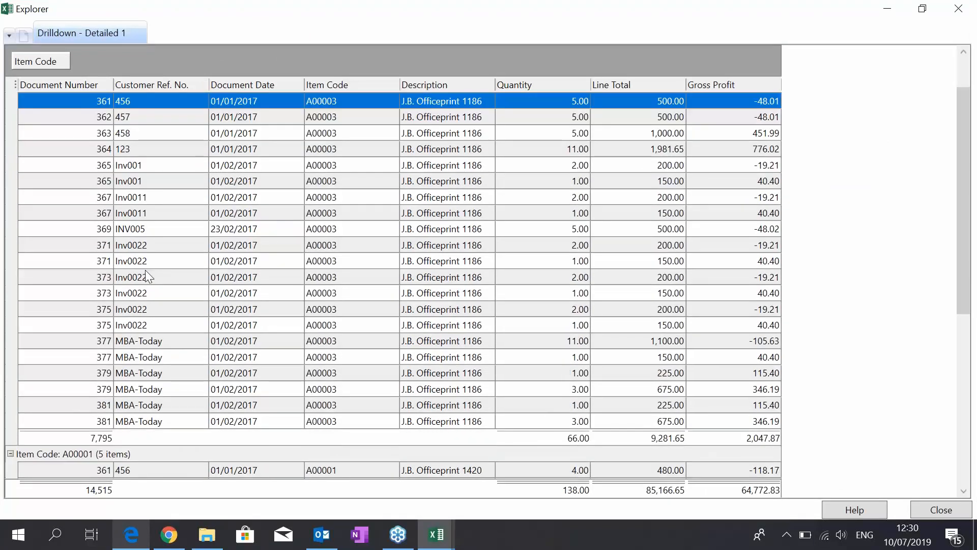
{"action": "scroll", "coordinate": [145, 269], "scroll_direction": "up", "scroll_amount": 1}
{"action": "left_click", "coordinate": [922, 10]}
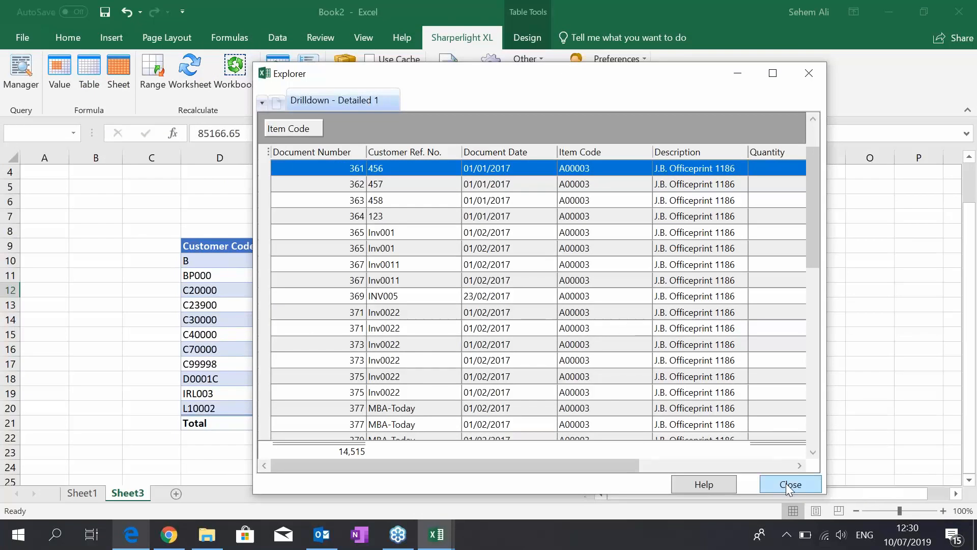
{"action": "left_click", "coordinate": [786, 484]}
- Set the Salesperson filter in B4 of Sheet1 to every listed salesperson entry except the buyer, including -No Sales Employee- and Sales Manager
{"action": "left_click", "coordinate": [95, 492]}
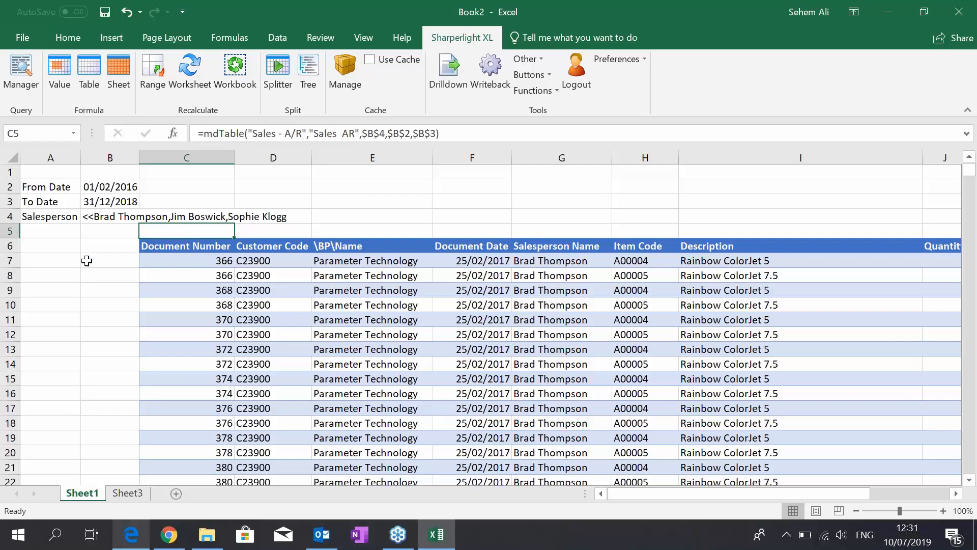
{"action": "double_click", "coordinate": [105, 219]}
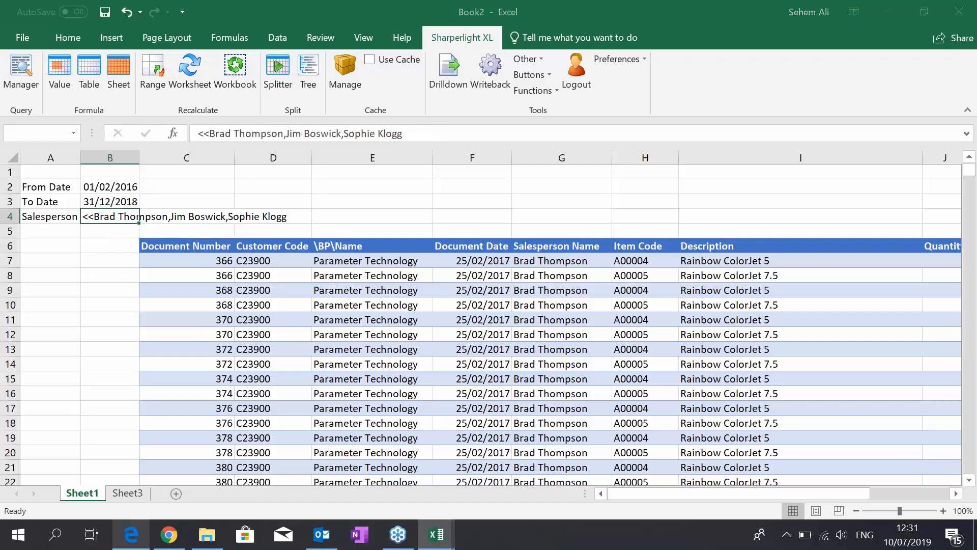
{"action": "left_click", "coordinate": [281, 170]}
{"action": "left_click", "coordinate": [281, 185], "text": "ctrl"}
{"action": "left_click", "coordinate": [279, 215], "text": "ctrl"}
{"action": "left_click", "coordinate": [277, 229], "text": "ctrl"}
{"action": "left_click", "coordinate": [284, 243], "text": "ctrl"}
{"action": "left_click", "coordinate": [288, 257], "text": "ctrl"}
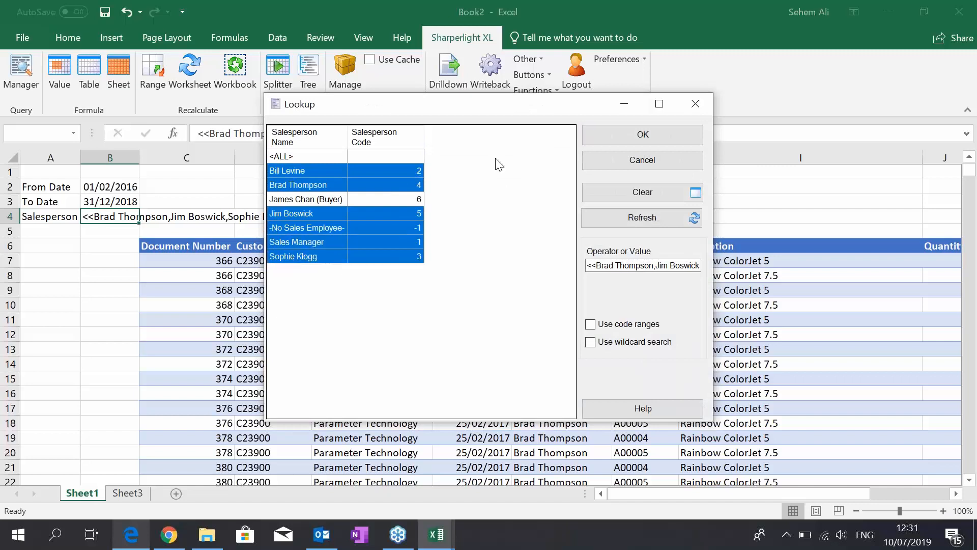
{"action": "left_click", "coordinate": [630, 135]}
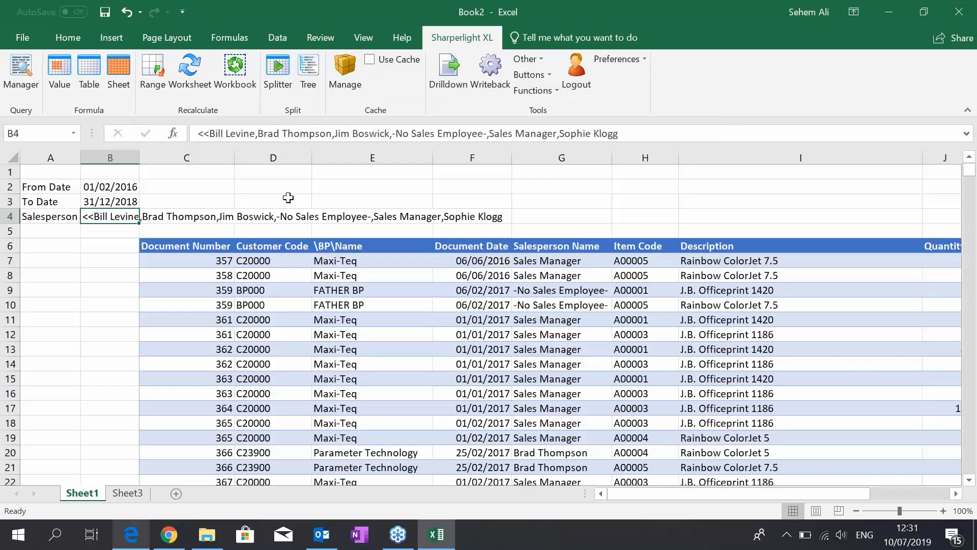
{"action": "left_click", "coordinate": [288, 197]}
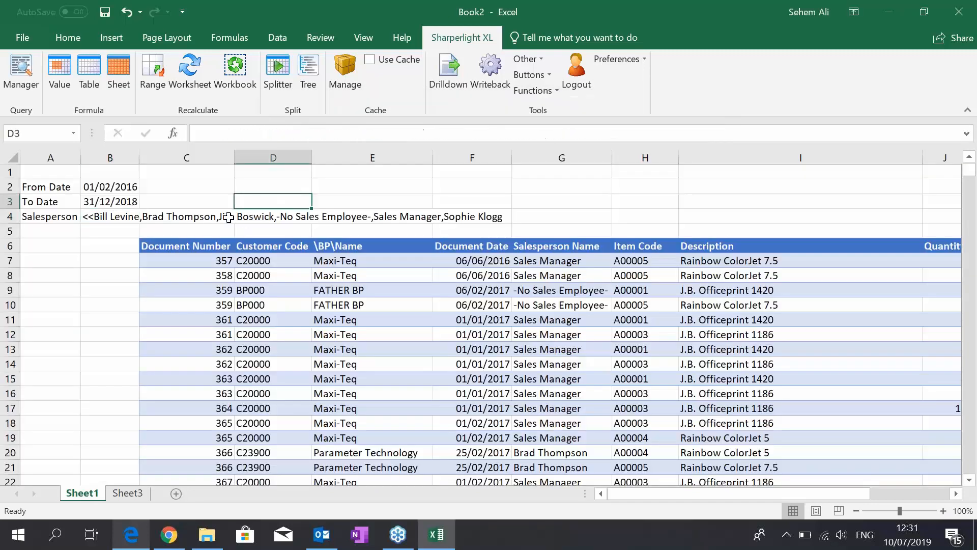
- Open the Splitter, load the codes for the SalNam : $B$4 filter and include all of them
{"action": "left_click", "coordinate": [287, 82]}
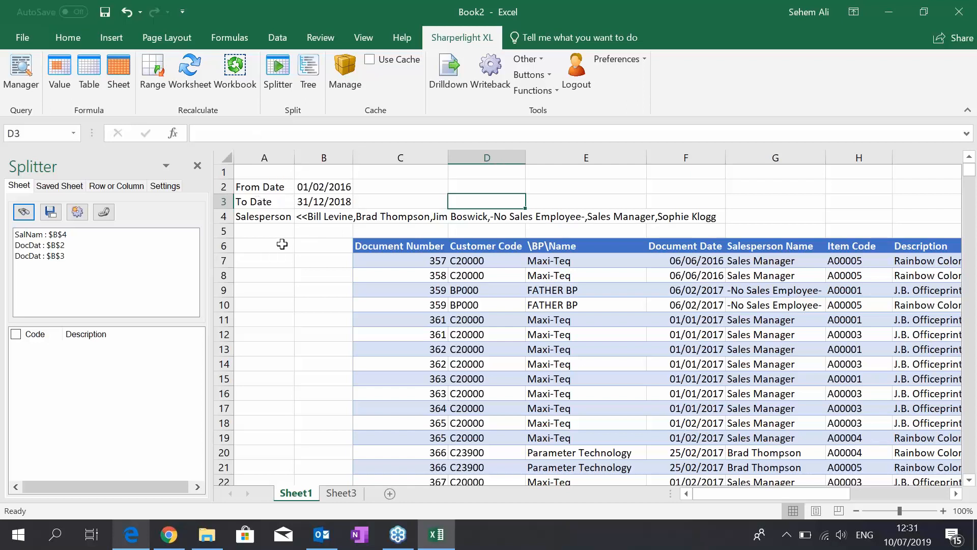
{"action": "double_click", "coordinate": [46, 234]}
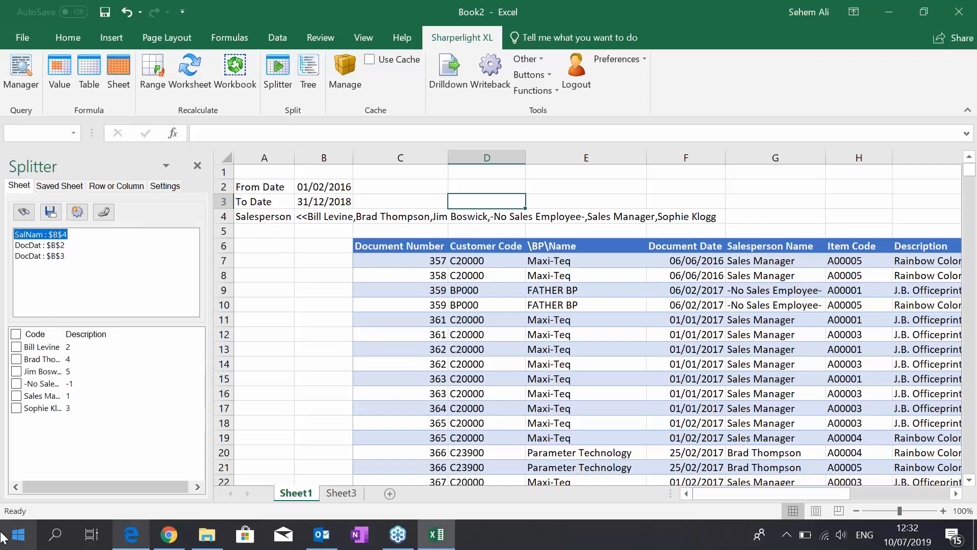
{"action": "left_click", "coordinate": [16, 334]}
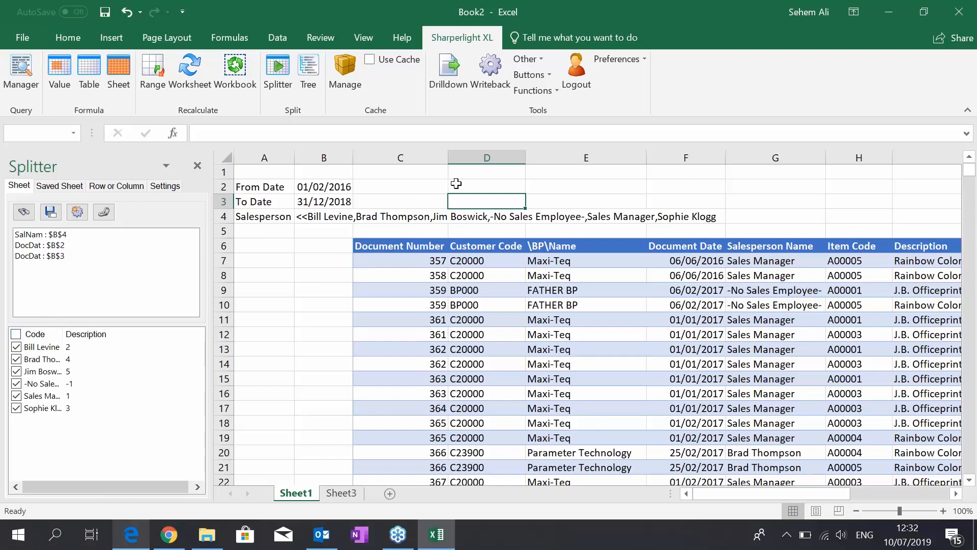
- Create a splitter button on Sheet1, close the Splitter, and move the button over column C beside the date filters
{"action": "left_click", "coordinate": [77, 211]}
{"action": "left_click", "coordinate": [197, 167]}
{"action": "left_click", "coordinate": [283, 209]}
{"action": "right_click", "coordinate": [293, 195]}
{"action": "left_click", "coordinate": [288, 206]}
{"action": "left_click_drag", "start_coordinate": [280, 195], "coordinate": [218, 178]}
{"action": "left_click", "coordinate": [286, 186]}
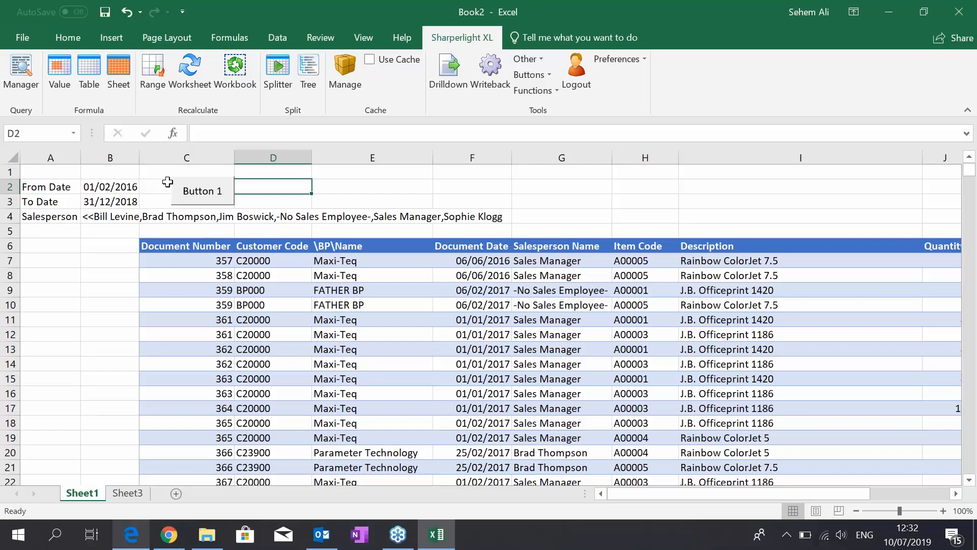
- Run the split from the sheet button to generate one sheet per salesperson, and look through the first sheet
{"action": "left_click", "coordinate": [207, 195]}
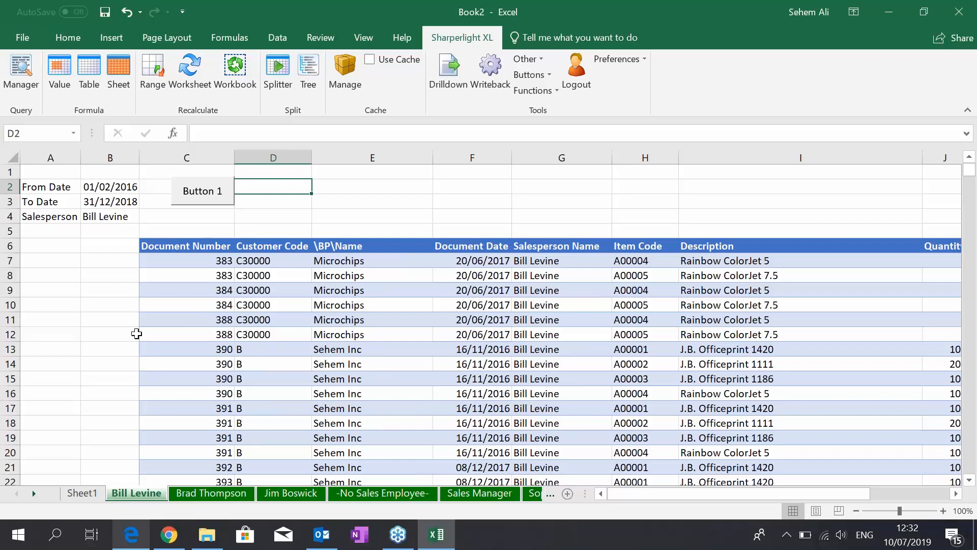
{"action": "left_click", "coordinate": [82, 293]}
{"action": "scroll", "coordinate": [381, 318], "scroll_direction": "down", "scroll_amount": 4}
{"action": "scroll", "coordinate": [381, 317], "scroll_direction": "up", "scroll_amount": 4}
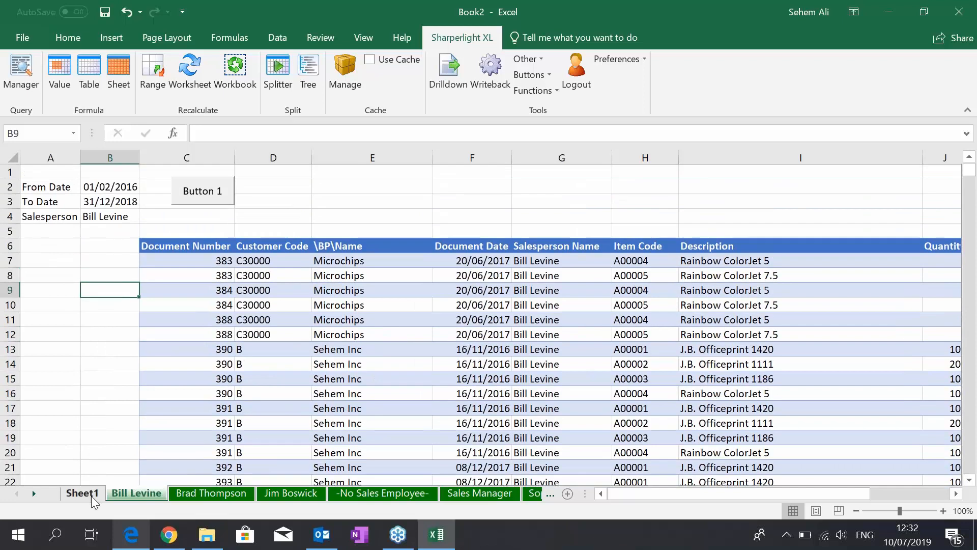
- Compare Sheet1's combined Salesperson filter with the filter and Salesperson Name rows on the first salesperson's sheet
{"action": "left_click", "coordinate": [92, 495]}
{"action": "left_click_drag", "start_coordinate": [115, 218], "coordinate": [498, 211]}
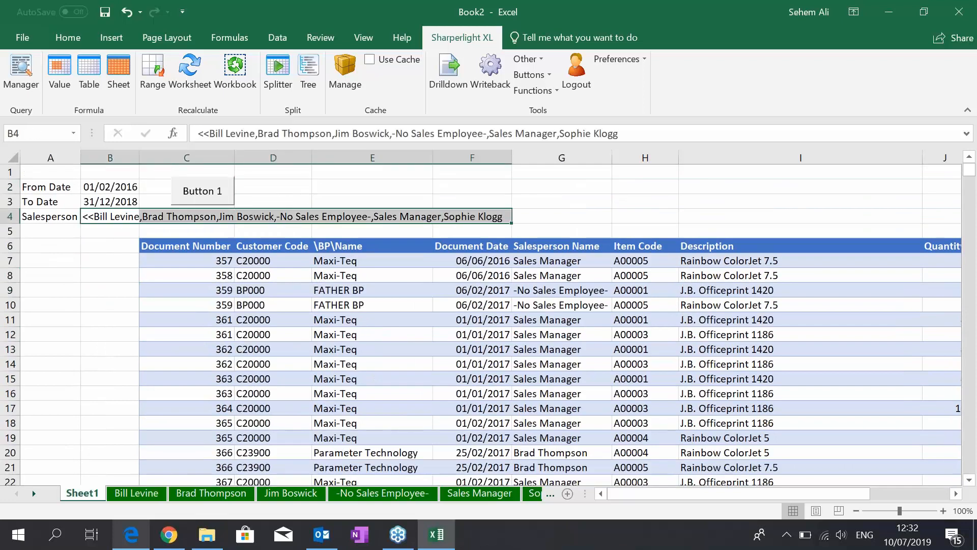
{"action": "left_click", "coordinate": [148, 495]}
{"action": "left_click", "coordinate": [101, 216]}
{"action": "left_click", "coordinate": [533, 262]}
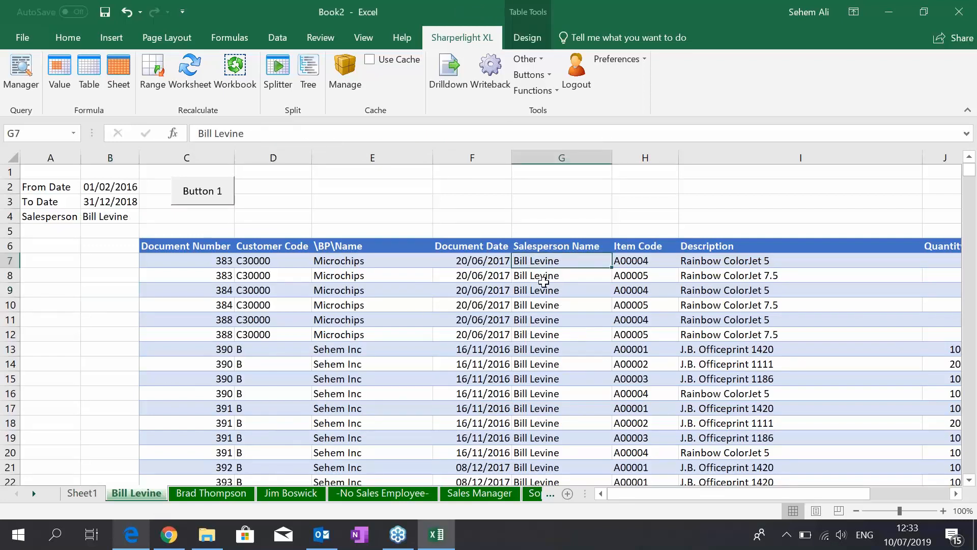
{"action": "scroll", "coordinate": [544, 286], "scroll_direction": "down", "scroll_amount": 1}
{"action": "scroll", "coordinate": [545, 287], "scroll_direction": "down", "scroll_amount": 3}
{"action": "scroll", "coordinate": [545, 286], "scroll_direction": "up", "scroll_amount": 4}
- Review the sales rows on the other generated sheets, including -No Sales Employee- and Sales Manager
{"action": "left_click", "coordinate": [207, 494]}
{"action": "scroll", "coordinate": [471, 297], "scroll_direction": "down", "scroll_amount": 3}
{"action": "key", "text": "ctrl+Page_Down"}
{"action": "scroll", "coordinate": [329, 284], "scroll_direction": "down", "scroll_amount": 1}
{"action": "scroll", "coordinate": [328, 284], "scroll_direction": "up", "scroll_amount": 1}
{"action": "scroll", "coordinate": [185, 227], "scroll_direction": "down", "scroll_amount": 1}
{"action": "left_click", "coordinate": [366, 499]}
{"action": "left_click", "coordinate": [481, 494]}
{"action": "scroll", "coordinate": [562, 402], "scroll_direction": "down", "scroll_amount": 7}
{"action": "scroll", "coordinate": [570, 402], "scroll_direction": "up", "scroll_amount": 7}
- Return to Sheet1, delete all the generated salesperson sheets through the Tree, and close it
{"action": "left_click", "coordinate": [84, 493]}
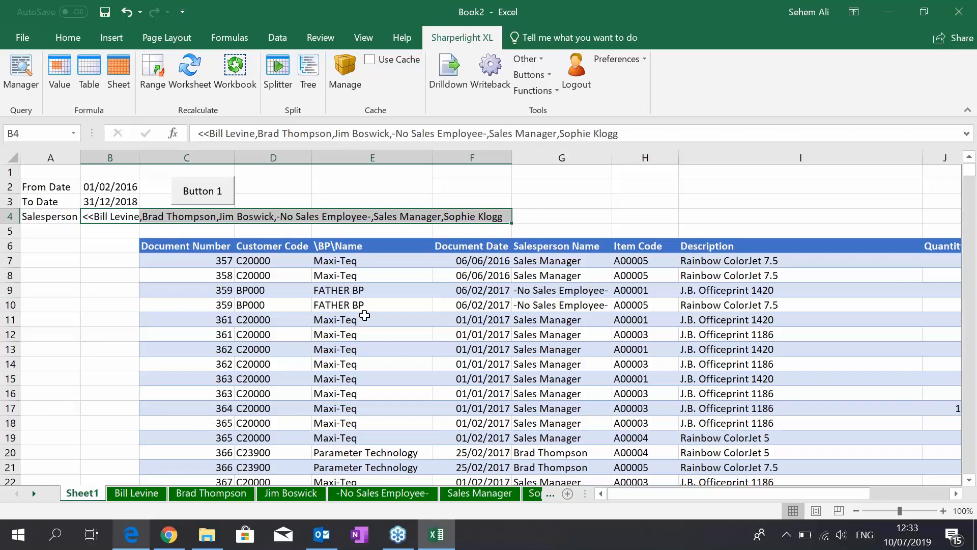
{"action": "left_click", "coordinate": [308, 74]}
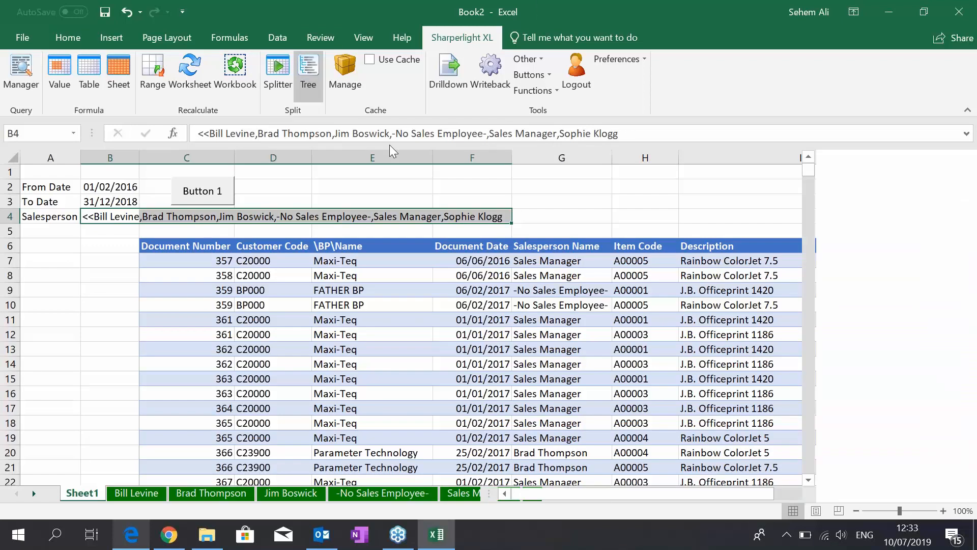
{"action": "right_click", "coordinate": [865, 222]}
{"action": "left_click", "coordinate": [883, 290]}
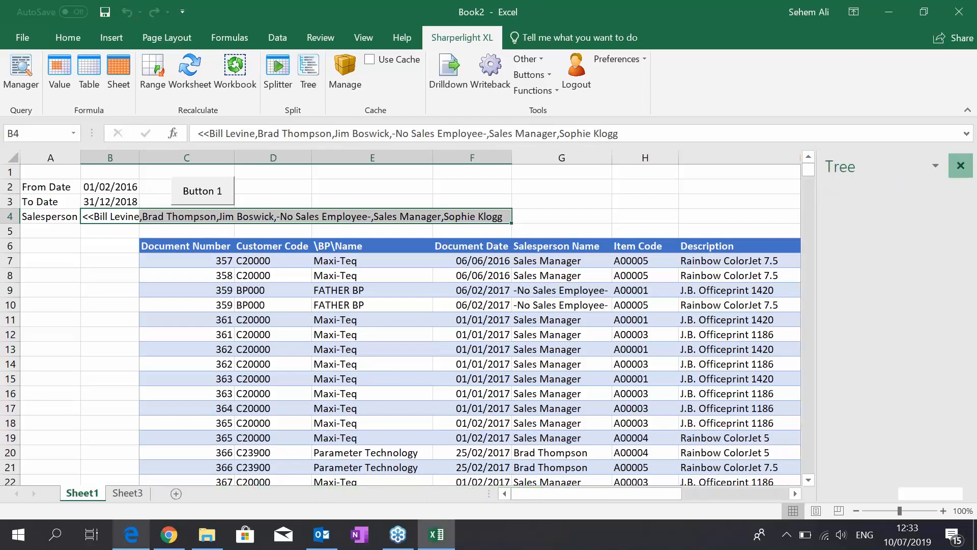
{"action": "left_click", "coordinate": [304, 198]}
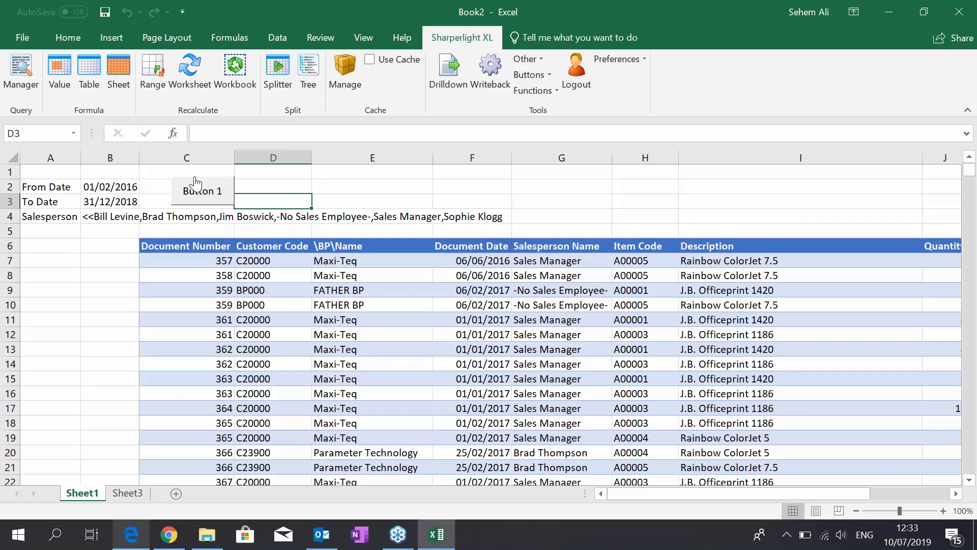
- Open the SAP Business One - Sharperlight - Report Pack workbook from the Desktop's Sharperlight folder and view its Account Balances sheet
{"action": "left_click", "coordinate": [218, 541]}
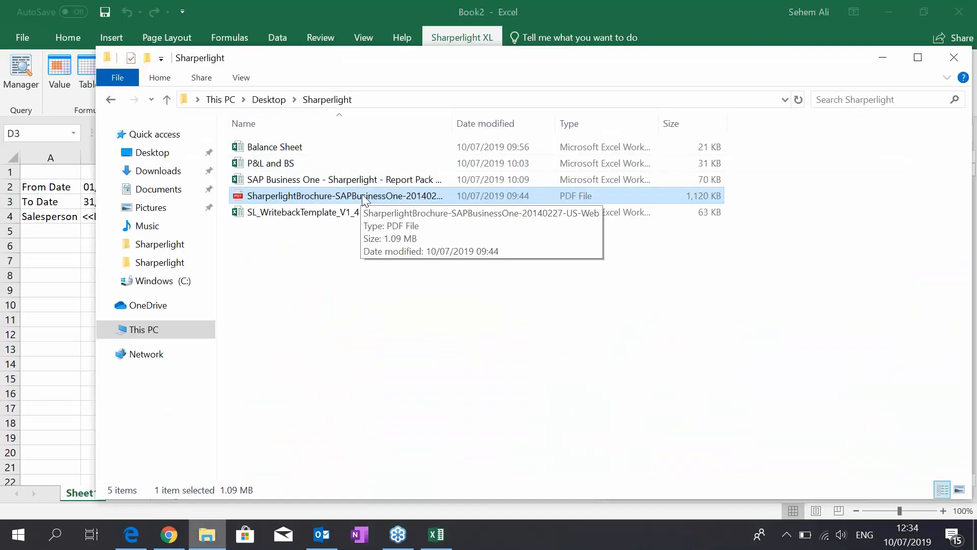
{"action": "double_click", "coordinate": [331, 181]}
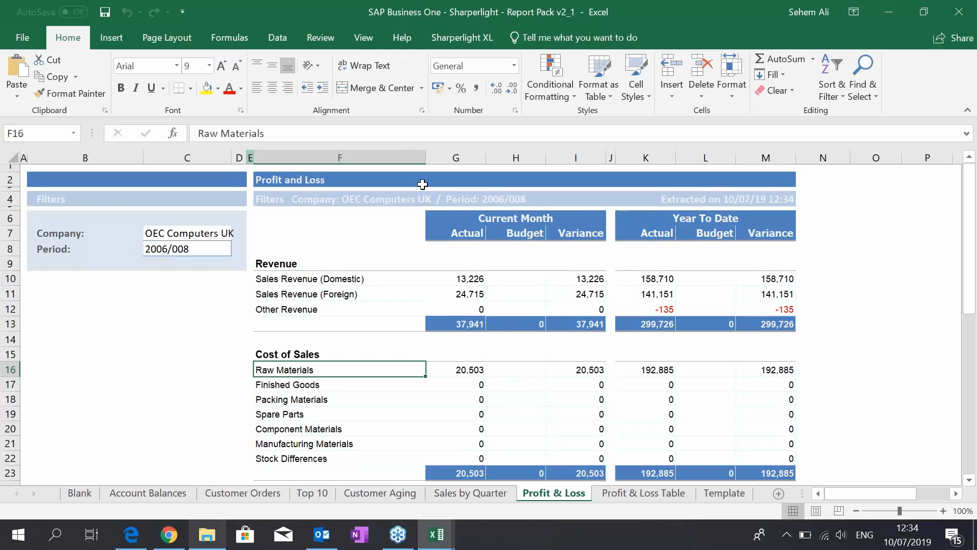
{"action": "left_click", "coordinate": [159, 499]}
{"action": "scroll", "coordinate": [458, 296], "scroll_direction": "up", "scroll_amount": 5}
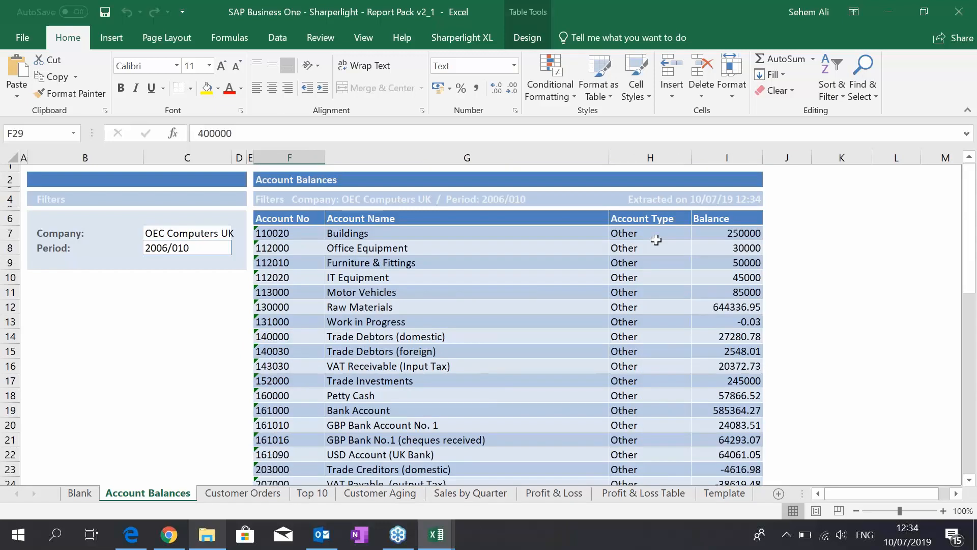
- Switch the Account Balances company filter to OEC Computers and fit the Account No column to its contents
{"action": "left_click", "coordinate": [194, 294]}
{"action": "double_click", "coordinate": [202, 235]}
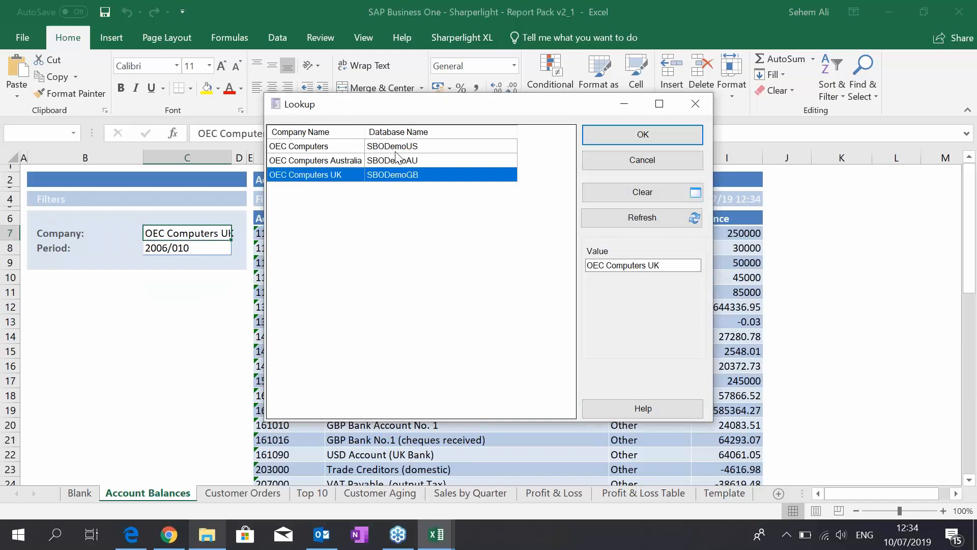
{"action": "double_click", "coordinate": [397, 147]}
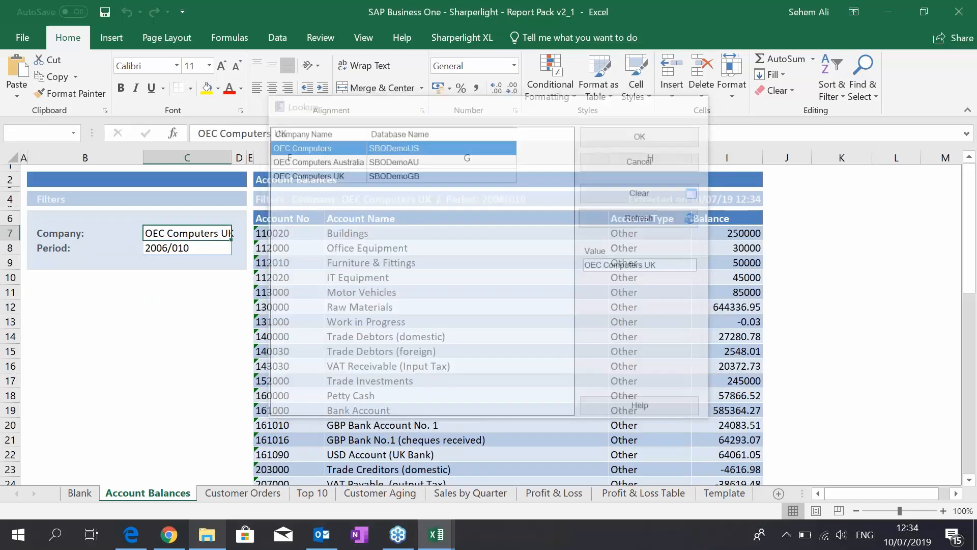
{"action": "left_click_drag", "start_coordinate": [325, 159], "coordinate": [325, 159]}
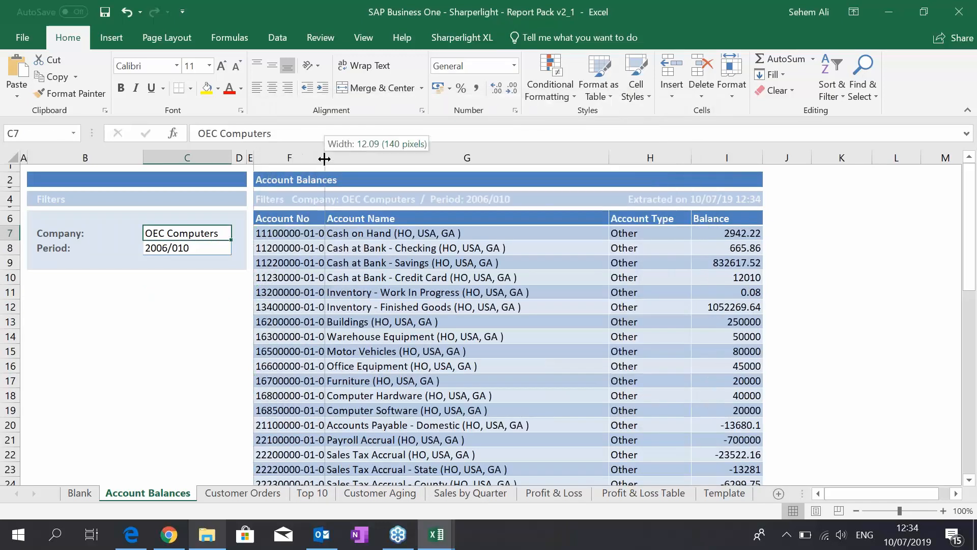
{"action": "double_click", "coordinate": [324, 158]}
- Set the Account Balances company filter back to OEC Computers UK
{"action": "double_click", "coordinate": [182, 233]}
{"action": "left_click", "coordinate": [327, 174]}
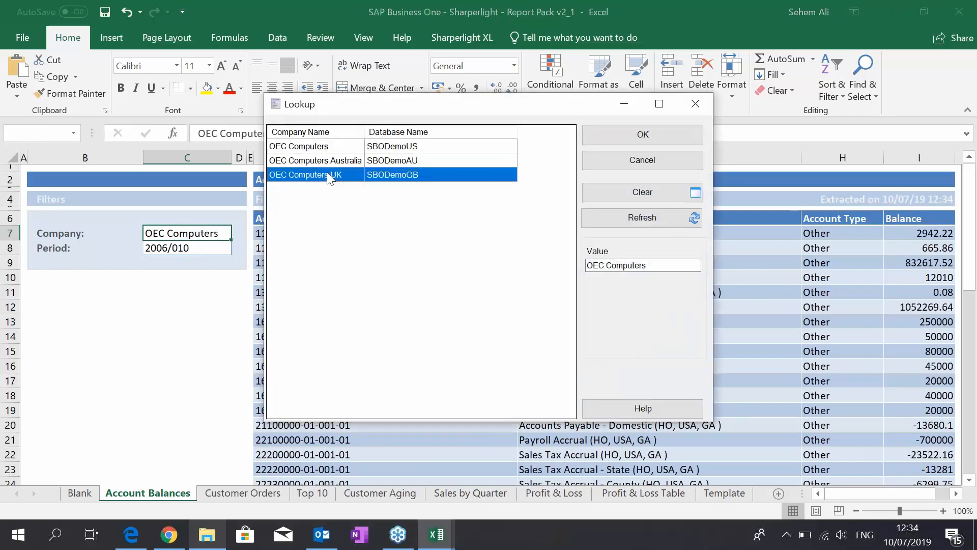
{"action": "double_click", "coordinate": [327, 174]}
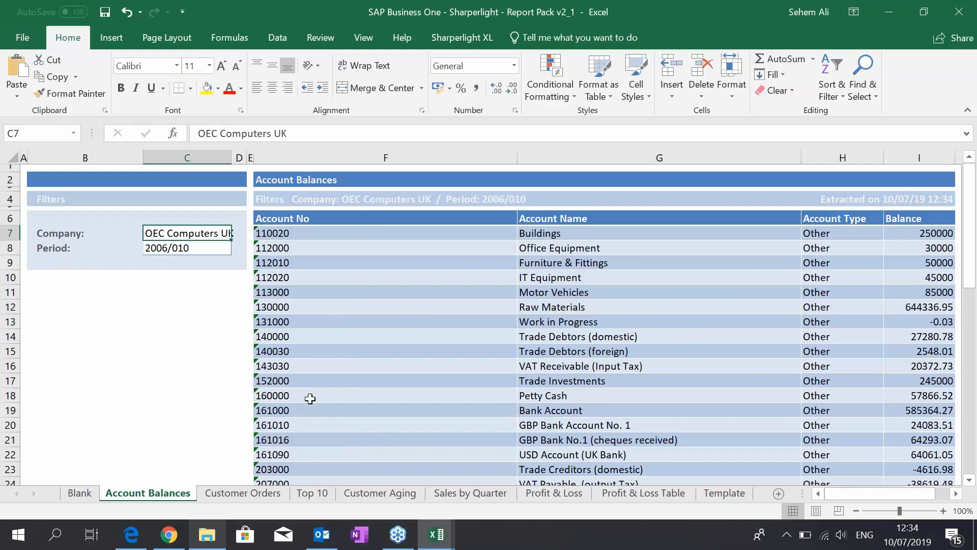
- Examine the Top 10 sheet's customer and vendor charts and tables, and the Top 10 Customers formula in F18
{"action": "left_click", "coordinate": [315, 494]}
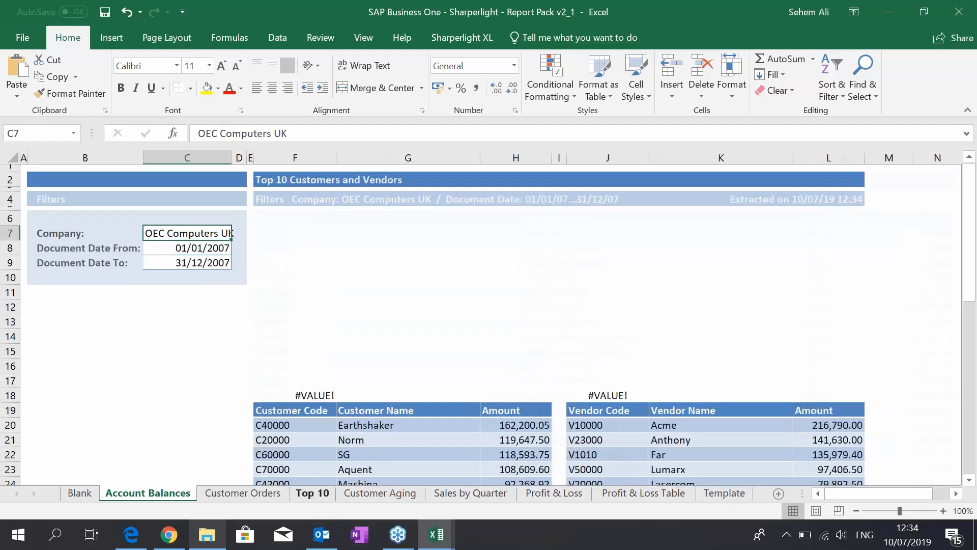
{"action": "left_click", "coordinate": [179, 357]}
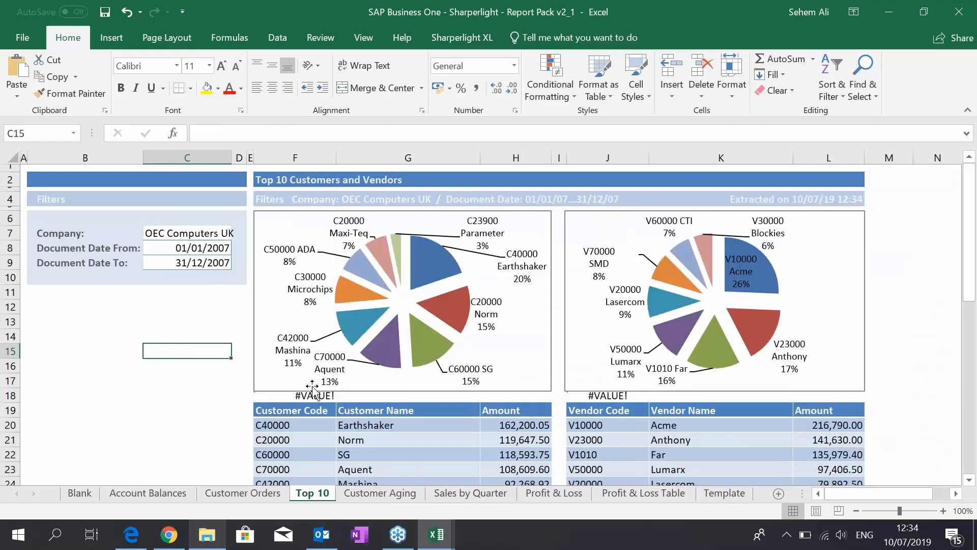
{"action": "scroll", "coordinate": [315, 390], "scroll_direction": "down", "scroll_amount": 1}
{"action": "scroll", "coordinate": [434, 367], "scroll_direction": "up", "scroll_amount": 1}
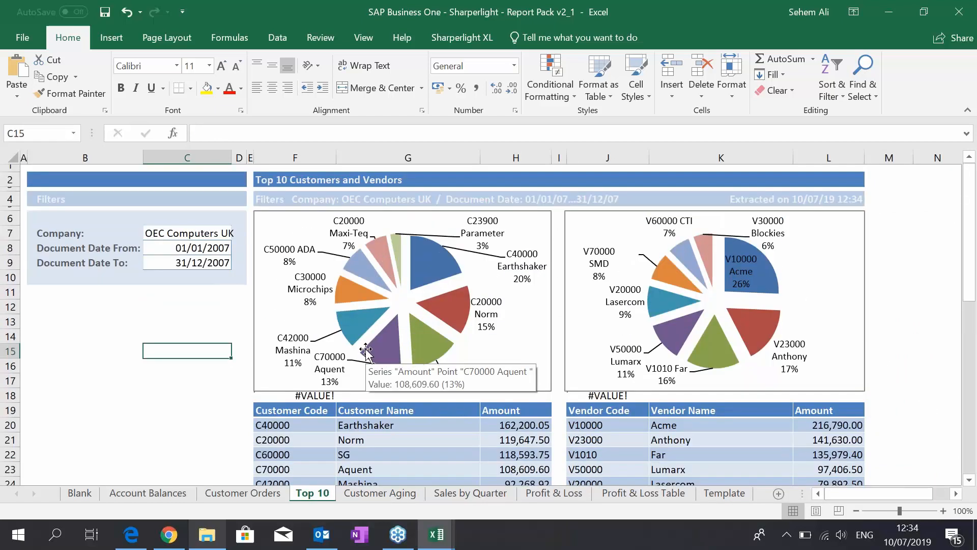
{"action": "scroll", "coordinate": [748, 250], "scroll_direction": "down", "scroll_amount": 2}
{"action": "scroll", "coordinate": [749, 249], "scroll_direction": "up", "scroll_amount": 2}
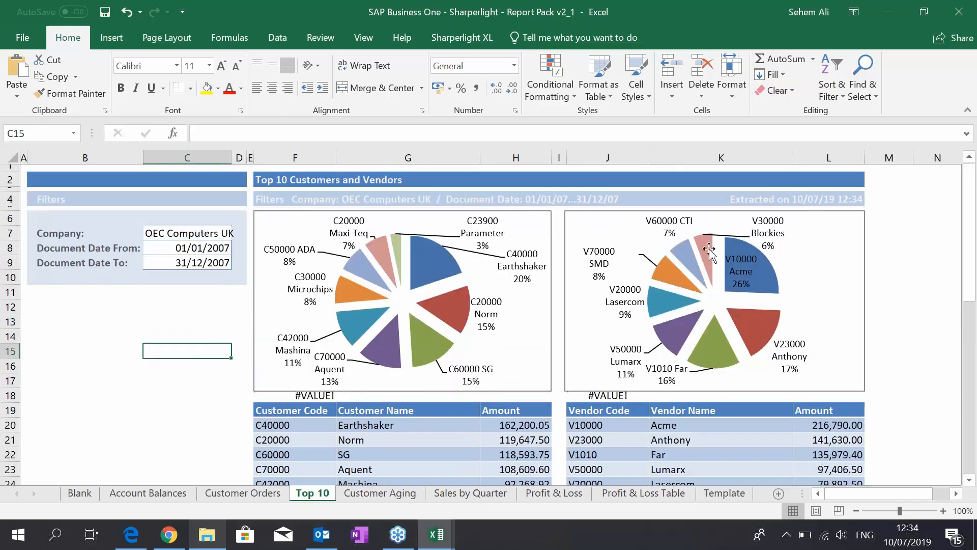
{"action": "scroll", "coordinate": [804, 280], "scroll_direction": "down", "scroll_amount": 2}
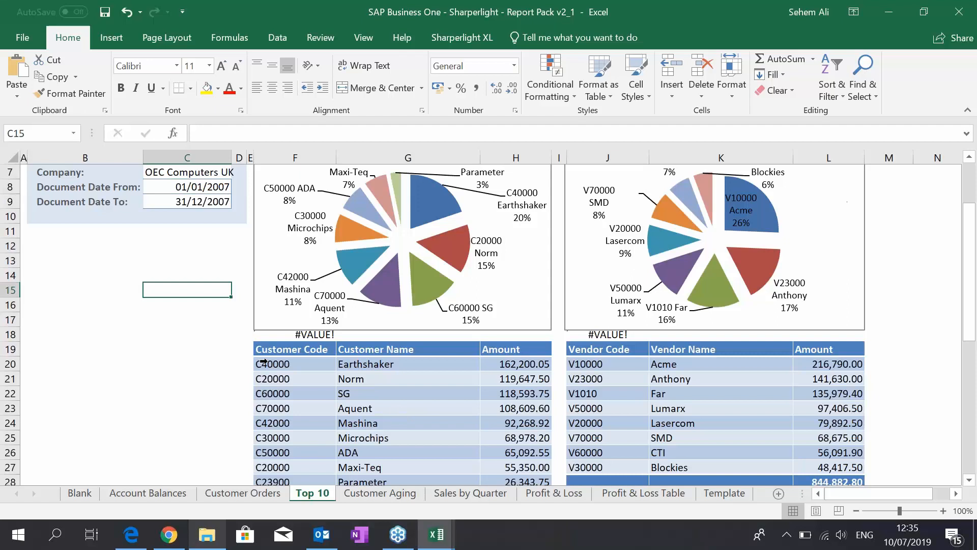
{"action": "left_click", "coordinate": [272, 335]}
{"action": "scroll", "coordinate": [439, 391], "scroll_direction": "up", "scroll_amount": 2}
{"action": "mouse_move", "coordinate": [387, 350]}
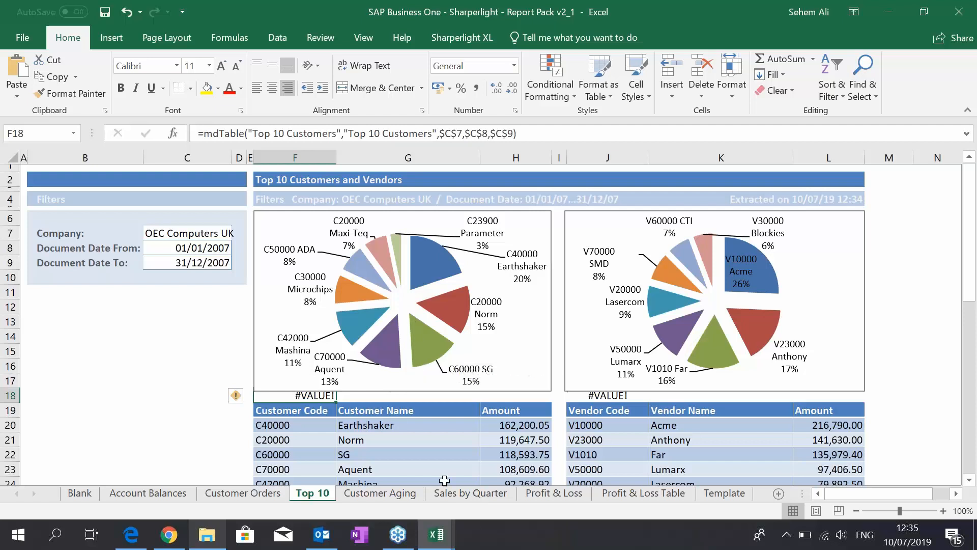
- Open the Profit & Loss sheet and inspect the formulas along the Sales Revenue (Domestic) row, from current month to year to date
{"action": "left_click", "coordinate": [550, 494]}
{"action": "left_click", "coordinate": [350, 281]}
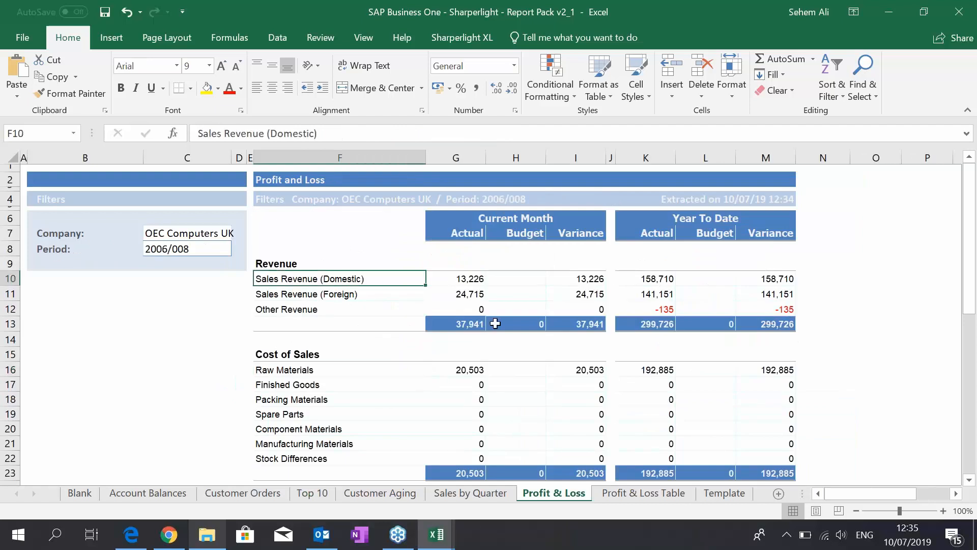
{"action": "left_click", "coordinate": [472, 283]}
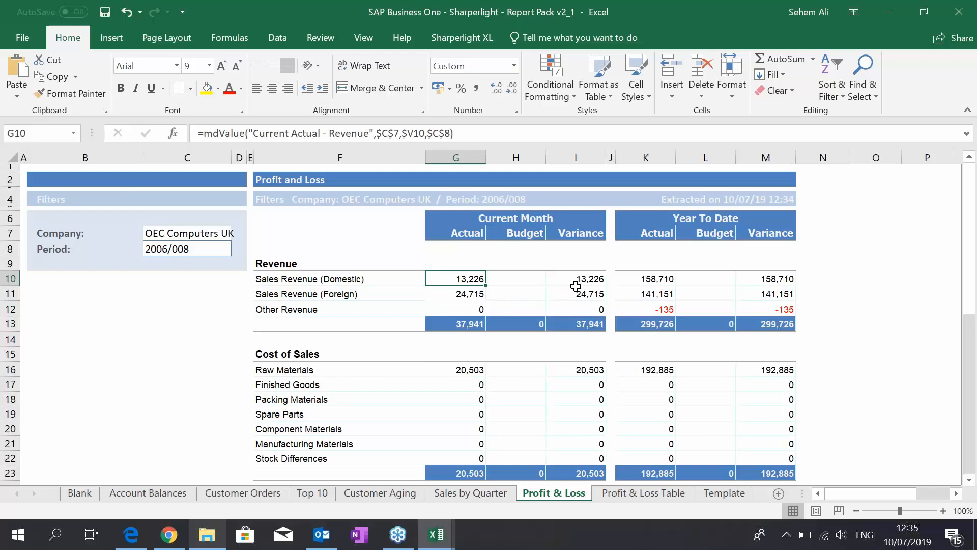
{"action": "key", "text": "Right"}
{"action": "key", "text": "Right"}
{"action": "key", "text": "Right"}
{"action": "key", "text": "Right"}
{"action": "key", "text": "Right"}
{"action": "key", "text": "Right"}
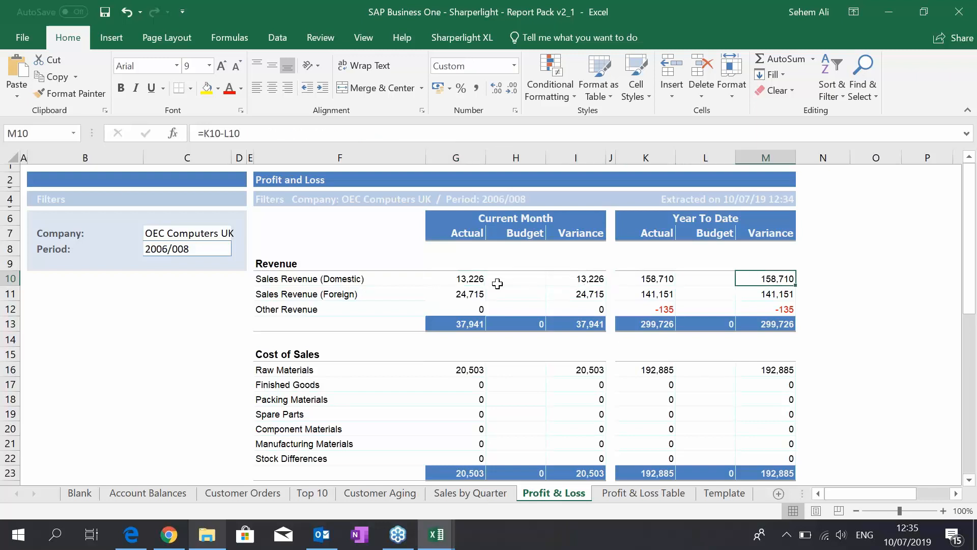
- Trace the Sales Revenue (Domestic) row from its Current Month Actual formula in G10 to the account range in V10
{"action": "left_click", "coordinate": [462, 281]}
{"action": "key", "text": "Right"}
{"action": "key", "text": "Right"}
{"action": "key", "text": "Right"}
{"action": "key", "text": "Right"}
{"action": "key", "text": "Right"}
{"action": "key", "text": "Right"}
{"action": "key", "text": "Right"}
{"action": "key", "text": "Right"}
{"action": "key", "text": "Right"}
{"action": "key", "text": "Right"}
{"action": "key", "text": "Right"}
{"action": "key", "text": "Right"}
{"action": "key", "text": "Right"}
{"action": "key", "text": "Right"}
{"action": "key", "text": "Right"}
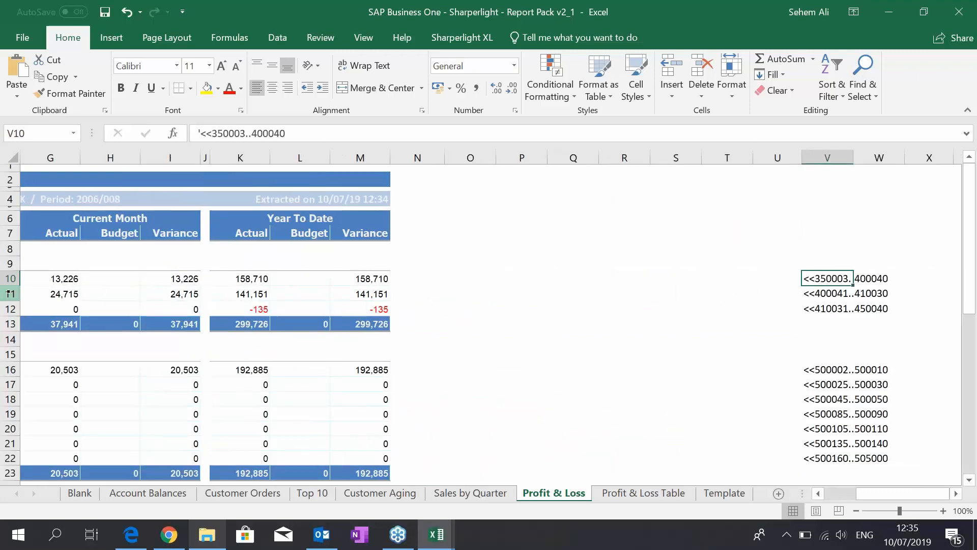
- Recheck G10's mdValue formula against the account range it references in column V, and return to the Profit and Loss report view
{"action": "left_click", "coordinate": [64, 285]}
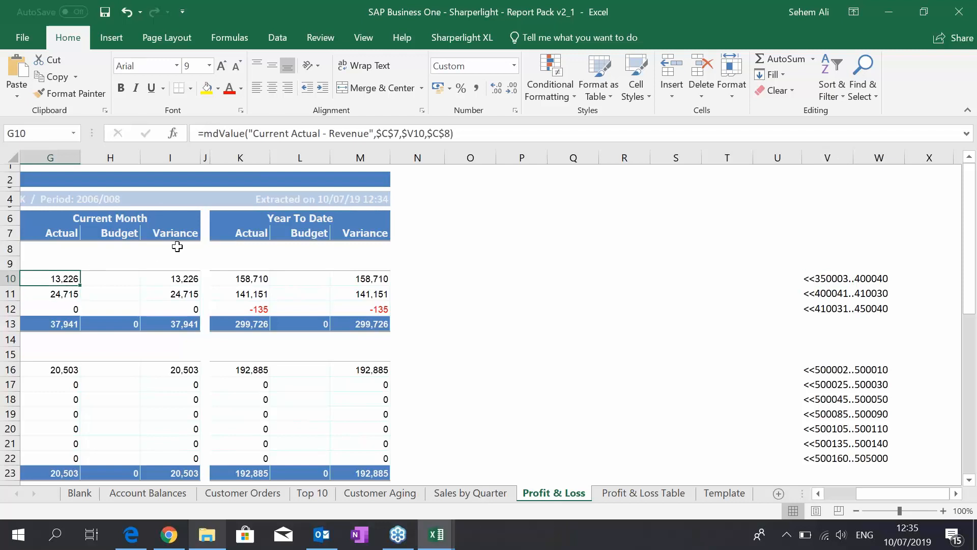
{"action": "key", "text": "Left"}
{"action": "key", "text": "Right"}
{"action": "key", "text": "Right"}
{"action": "key", "text": "Right"}
{"action": "key", "text": "Right"}
{"action": "key", "text": "Right"}
{"action": "key", "text": "Right"}
{"action": "key", "text": "Right"}
{"action": "key", "text": "Right"}
{"action": "key", "text": "Right"}
{"action": "key", "text": "Right"}
{"action": "key", "text": "Right"}
{"action": "key", "text": "Right"}
{"action": "key", "text": "Right"}
{"action": "key", "text": "Right"}
{"action": "key", "text": "Right"}
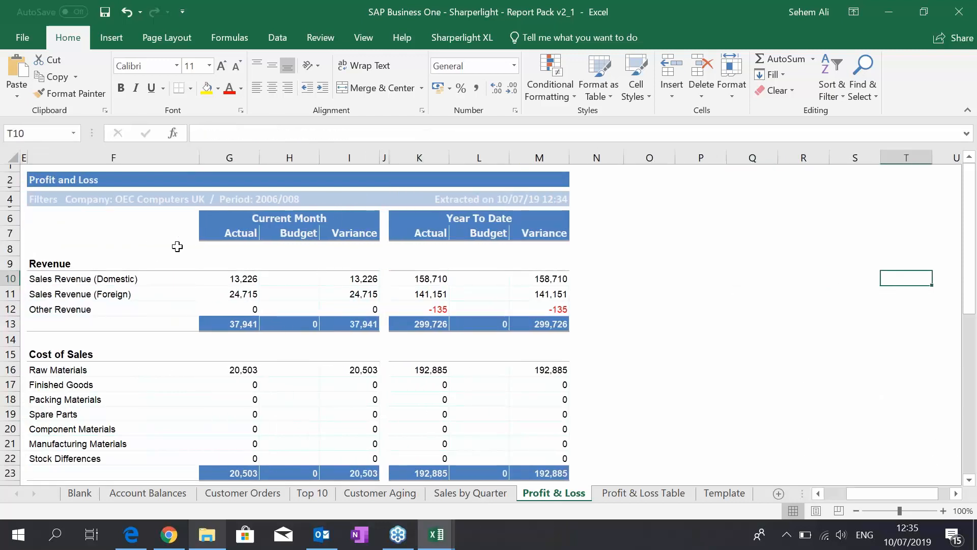
{"action": "key", "text": "Right"}
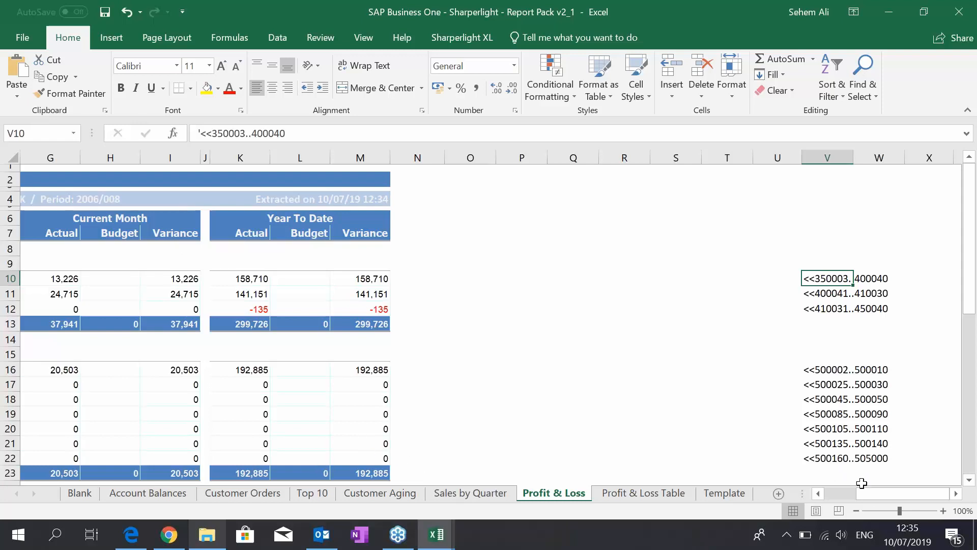
{"action": "left_click_drag", "start_coordinate": [868, 488], "coordinate": [836, 488]}
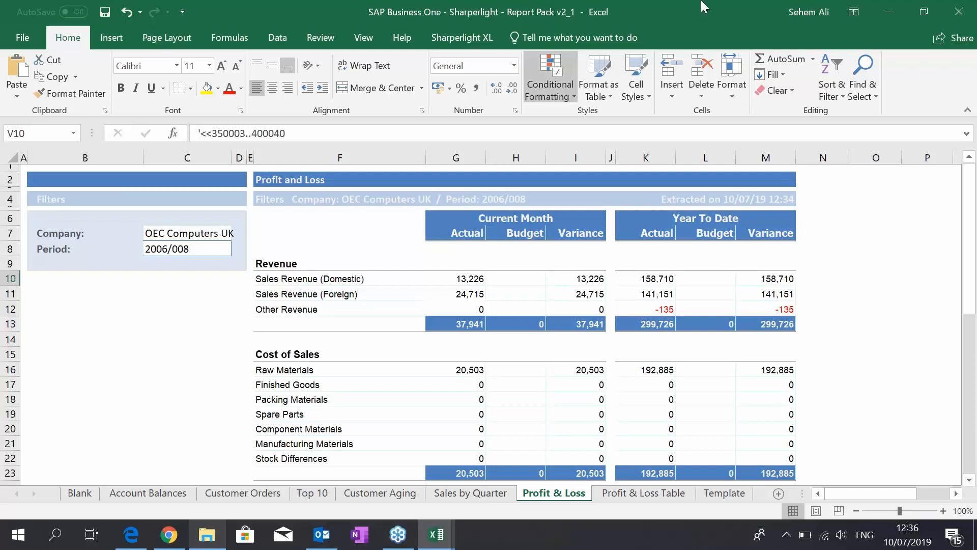
- Return to the Book2 workbook, open the query of the Sales - A/R table from C5, and launch its Publisher
{"action": "left_click", "coordinate": [891, 10]}
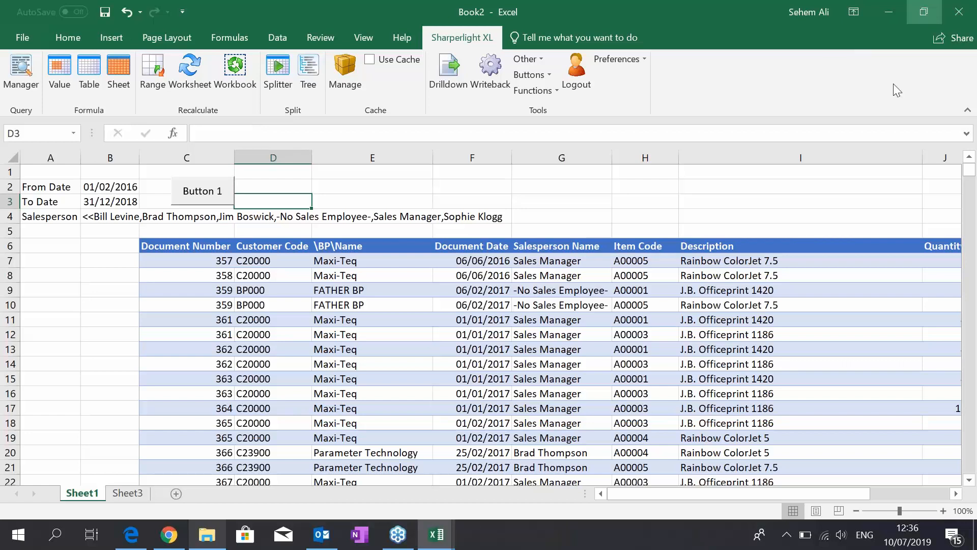
{"action": "left_click", "coordinate": [166, 230]}
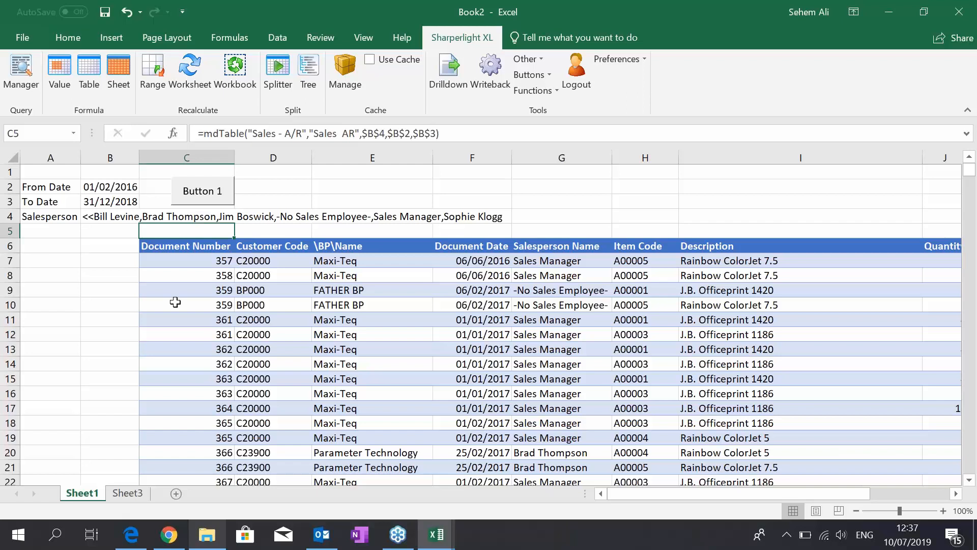
{"action": "double_click", "coordinate": [159, 243]}
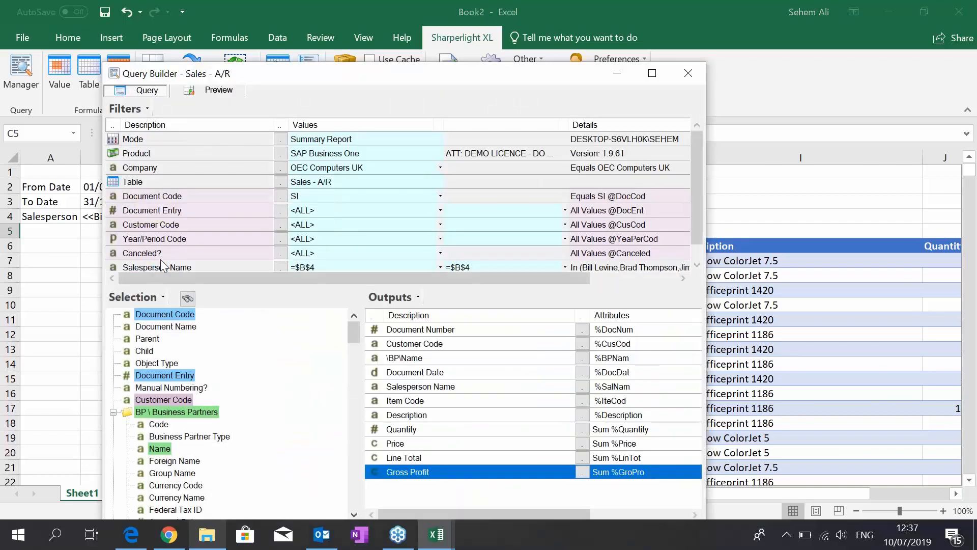
{"action": "right_click", "coordinate": [181, 194]}
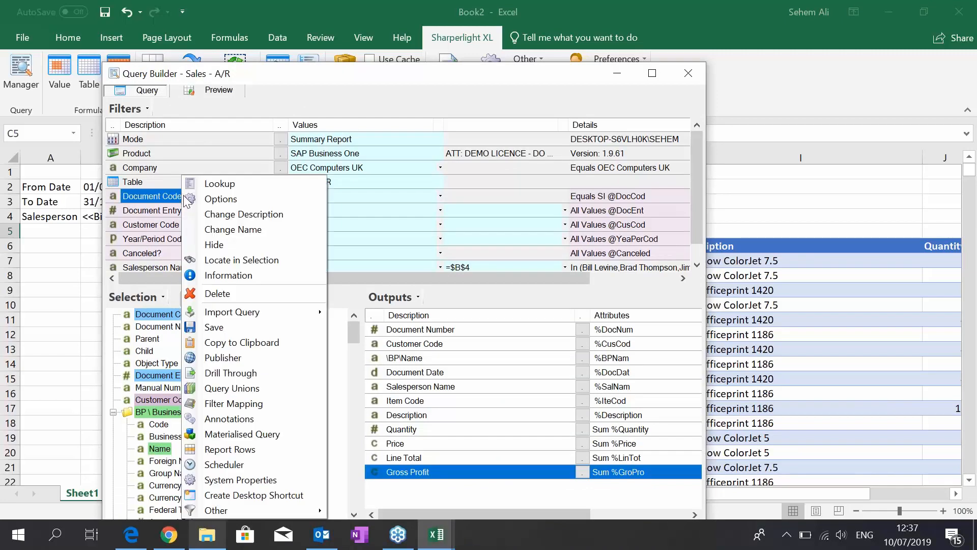
{"action": "left_click", "coordinate": [235, 360]}
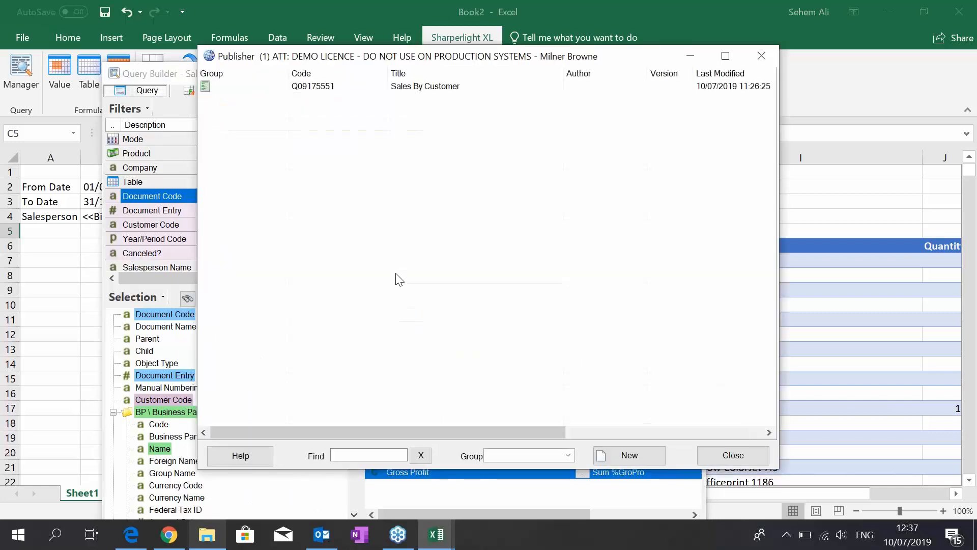
{"action": "left_click_drag", "start_coordinate": [415, 58], "coordinate": [349, 67]}
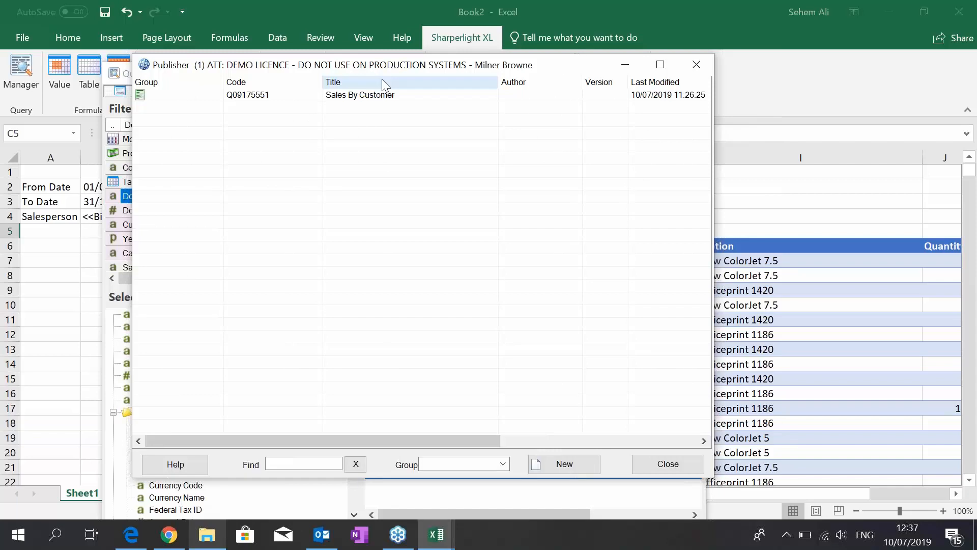
- Create a new published query titled Sales Detailed Line, check its underlying Sales - A/R query, and apply it
{"action": "left_click", "coordinate": [553, 462]}
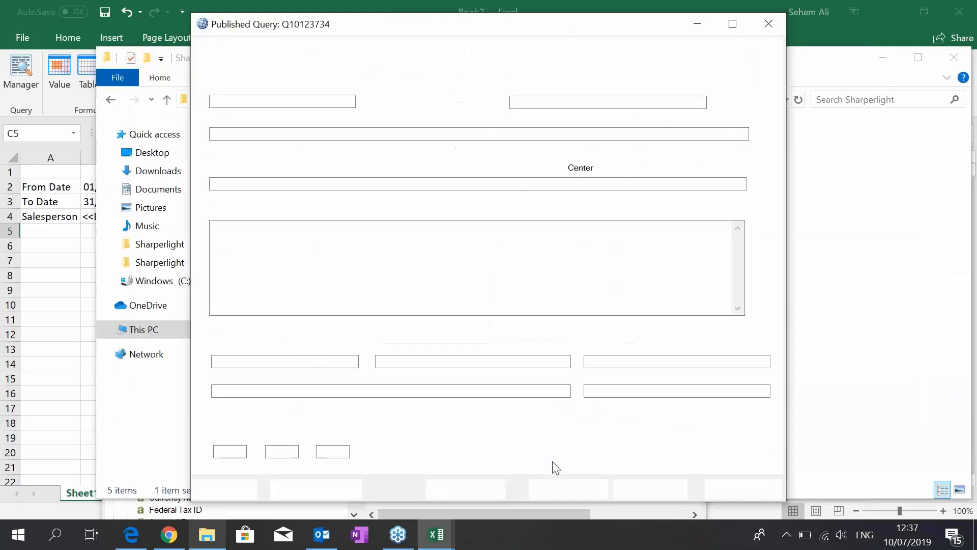
{"action": "left_click_drag", "start_coordinate": [256, 134], "coordinate": [233, 134]}
{"action": "key", "text": "BackSpace"}
{"action": "type", "text": "Detailed Line"}
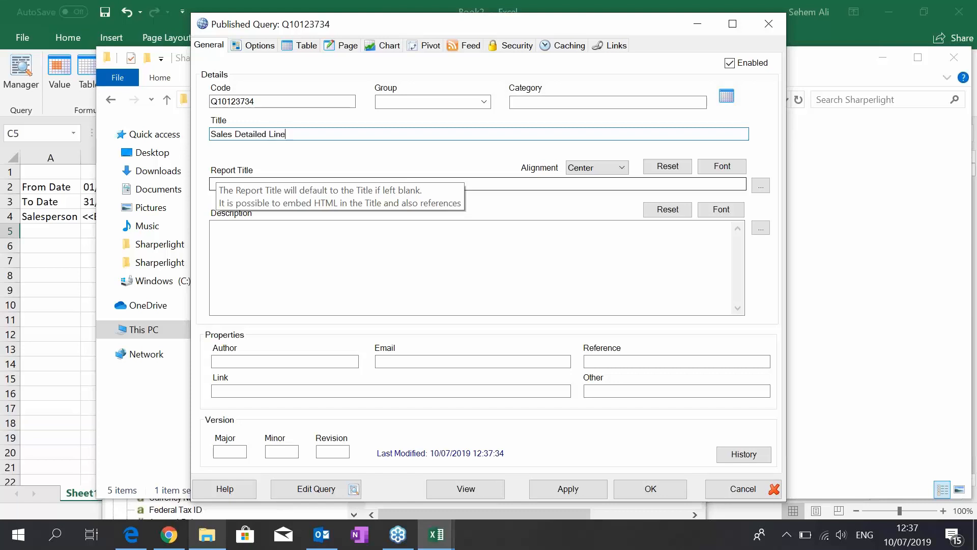
{"action": "left_click", "coordinate": [304, 494]}
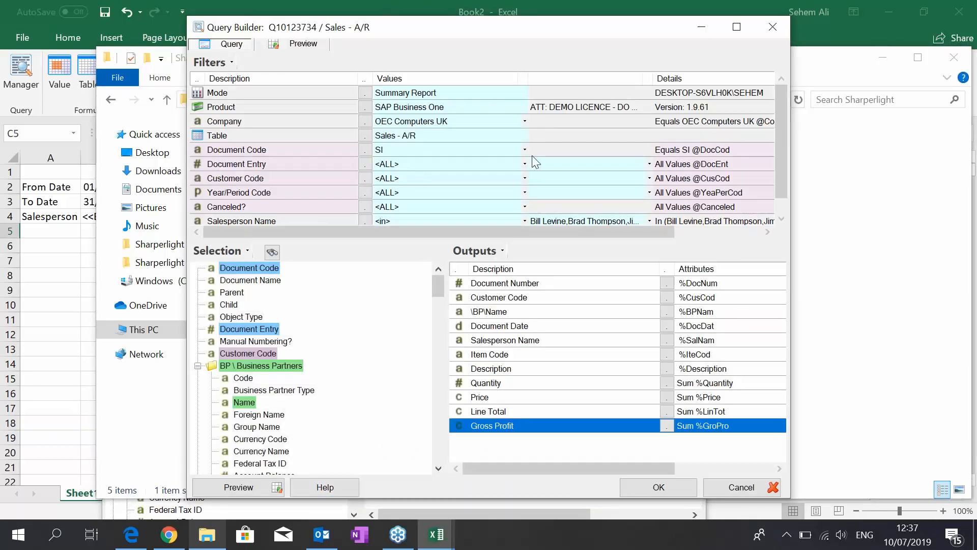
{"action": "left_click", "coordinate": [636, 487]}
{"action": "left_click", "coordinate": [583, 488]}
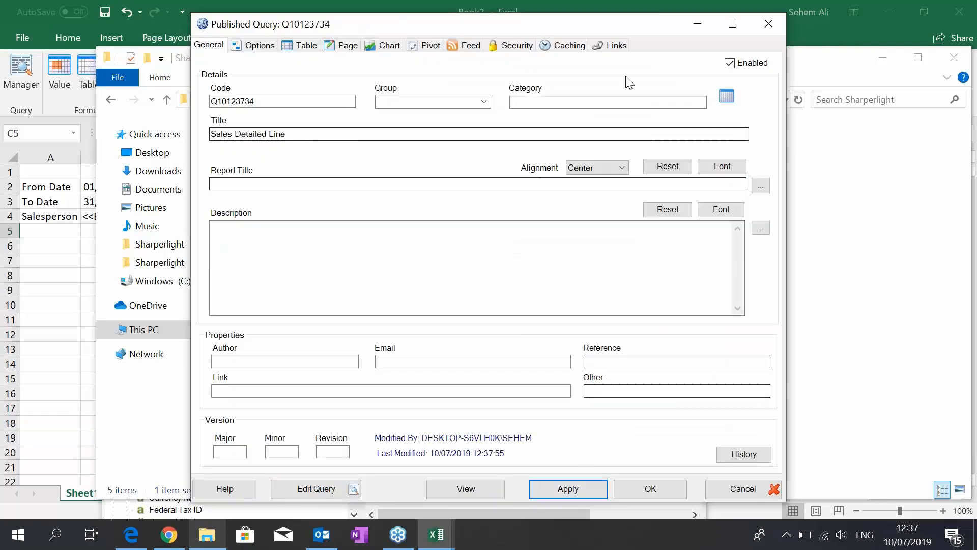
- Copy the published query's Report link and open it in a new Chrome tab
{"action": "left_click", "coordinate": [627, 46]}
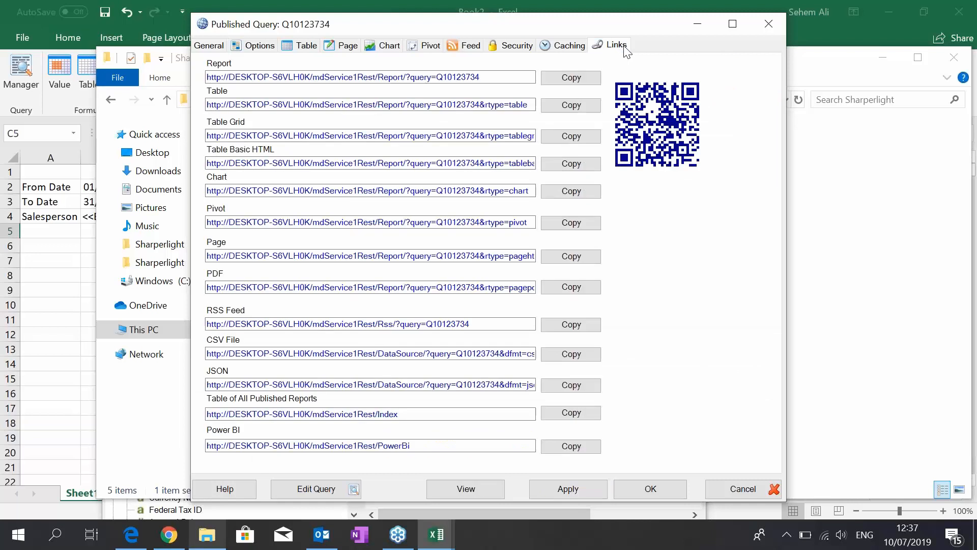
{"action": "left_click", "coordinate": [583, 81]}
{"action": "left_click", "coordinate": [170, 535]}
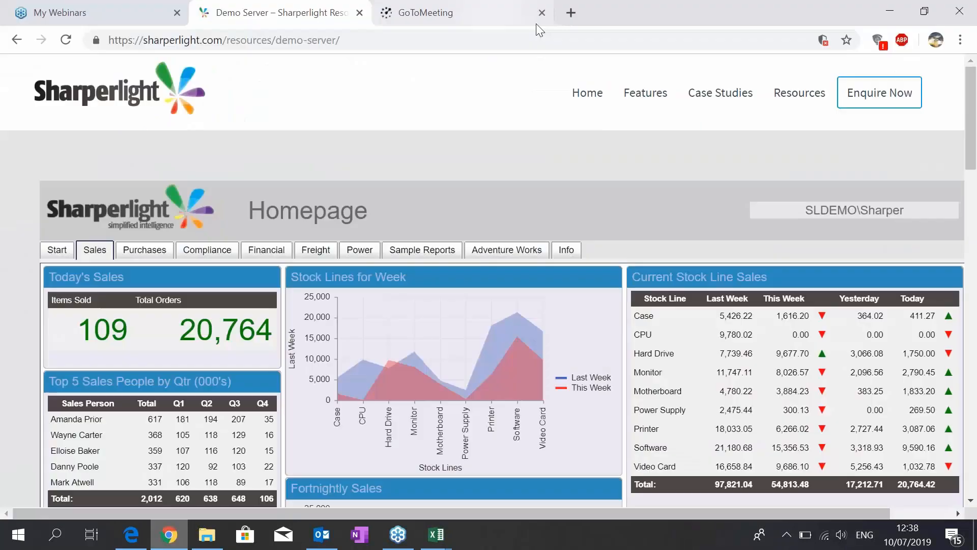
{"action": "left_click", "coordinate": [538, 15]}
{"action": "key", "text": "ctrl+v"}
{"action": "key", "text": "Return"}
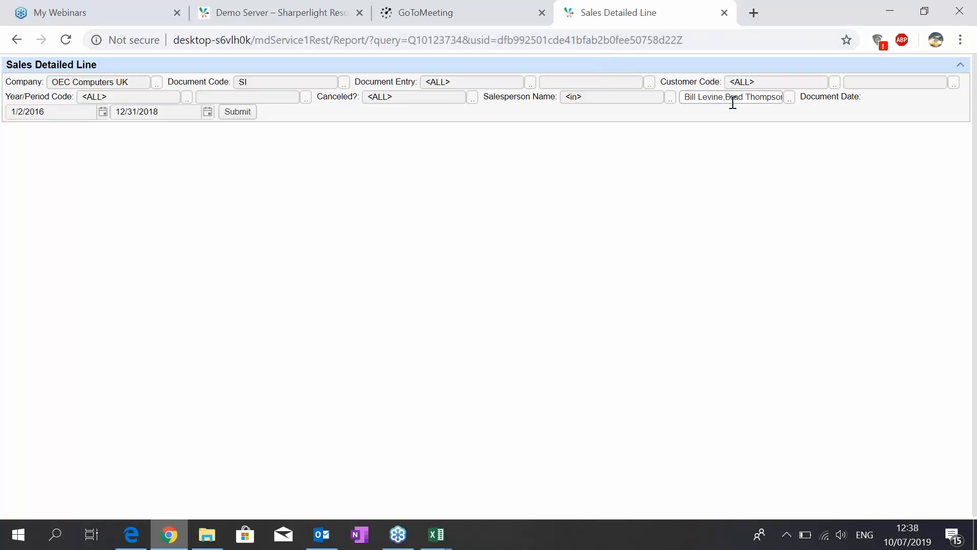
- Run the Sales Detailed Line web report with its current filters and review the returned sales lines
{"action": "left_click", "coordinate": [240, 114]}
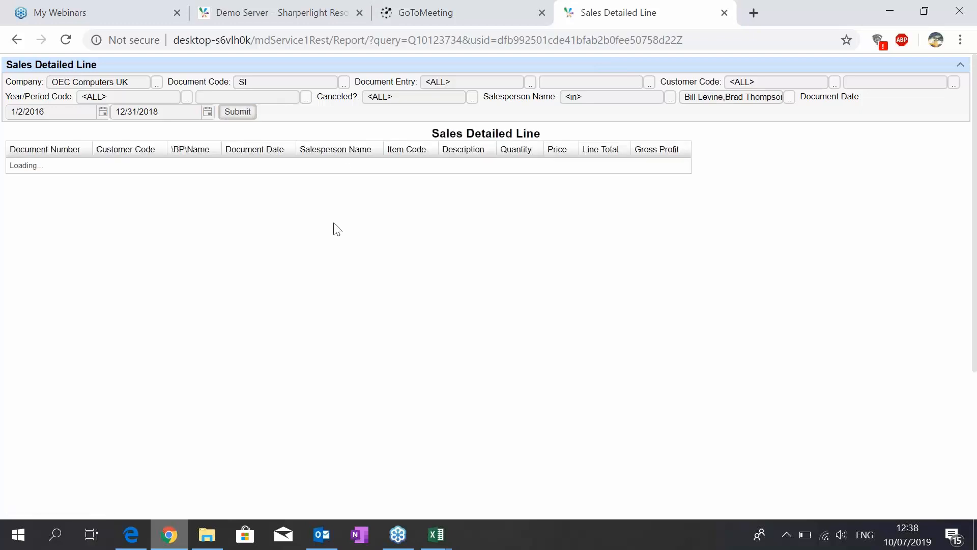
{"action": "scroll", "coordinate": [431, 254], "scroll_direction": "down", "scroll_amount": 4}
{"action": "scroll", "coordinate": [356, 255], "scroll_direction": "up", "scroll_amount": 4}
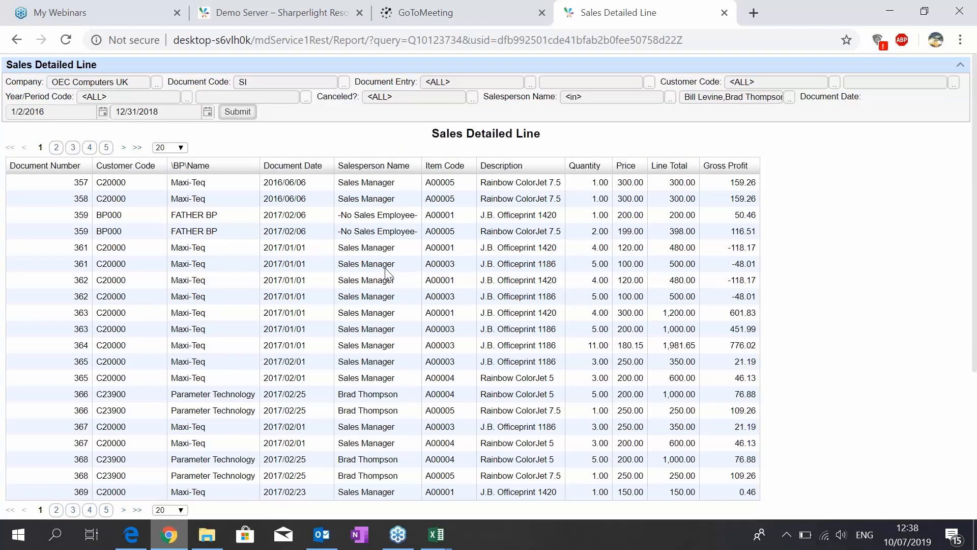
- Return to the published Sales Detailed Line query, edit its query, and hide the Document Code, Document Entry and Customer Code filters
{"action": "key", "text": "alt+Tab"}
{"action": "left_click", "coordinate": [321, 491]}
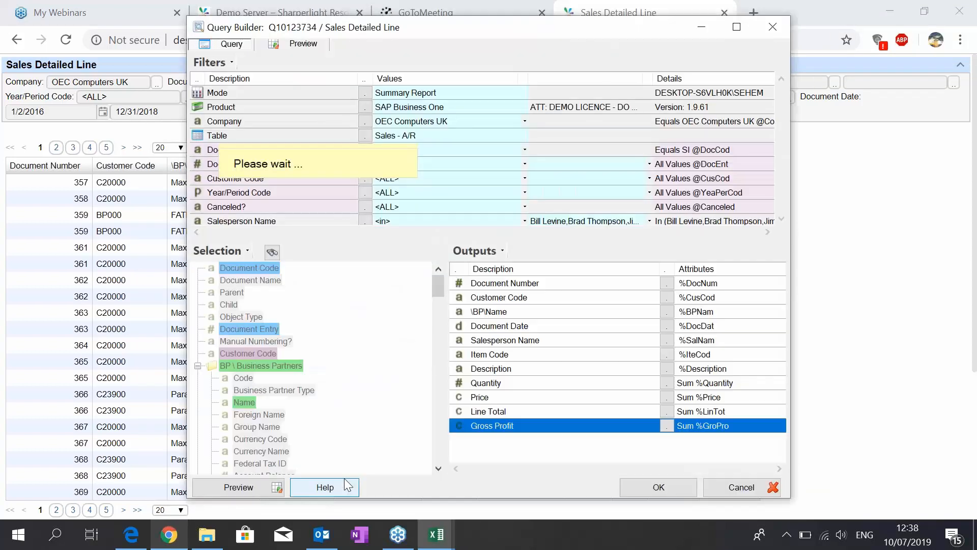
{"action": "right_click", "coordinate": [274, 148]}
{"action": "left_click", "coordinate": [322, 233]}
{"action": "right_click", "coordinate": [285, 166]}
{"action": "left_click", "coordinate": [331, 236]}
{"action": "right_click", "coordinate": [255, 178]}
{"action": "left_click", "coordinate": [283, 249]}
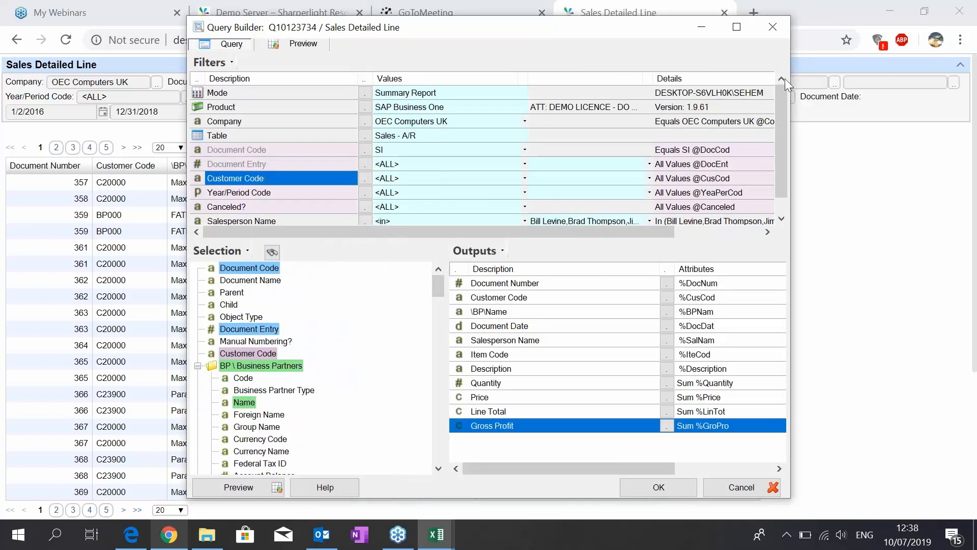
- Hide the Year/Period Code and Canceled? filters of the published query and accept the query changes
{"action": "left_click_drag", "start_coordinate": [780, 93], "coordinate": [785, 114]}
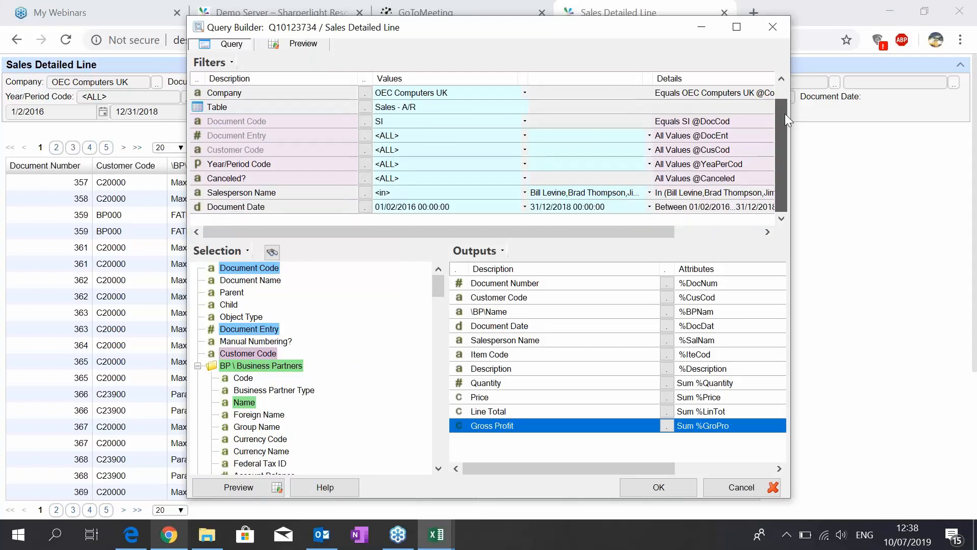
{"action": "right_click", "coordinate": [239, 163]}
{"action": "left_click", "coordinate": [266, 227]}
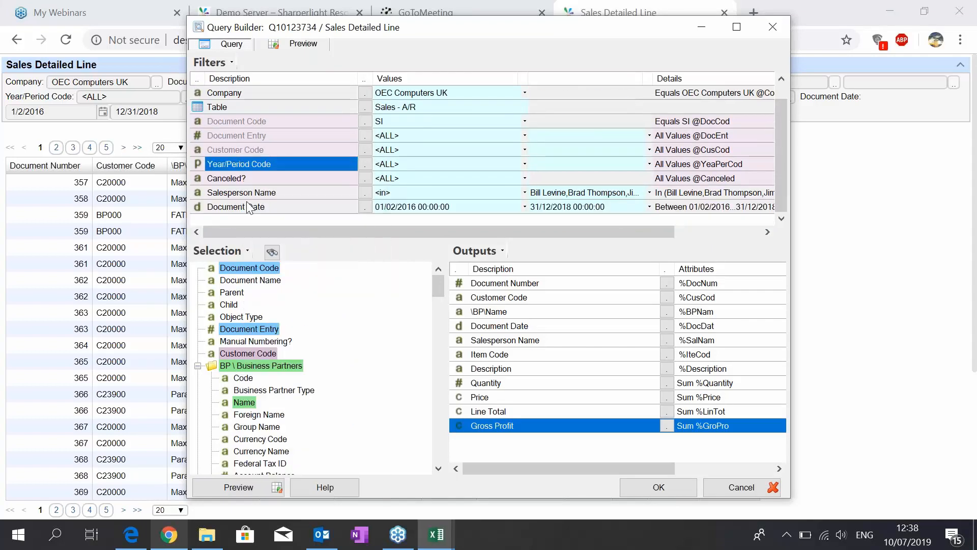
{"action": "right_click", "coordinate": [244, 179]}
{"action": "left_click", "coordinate": [266, 243]}
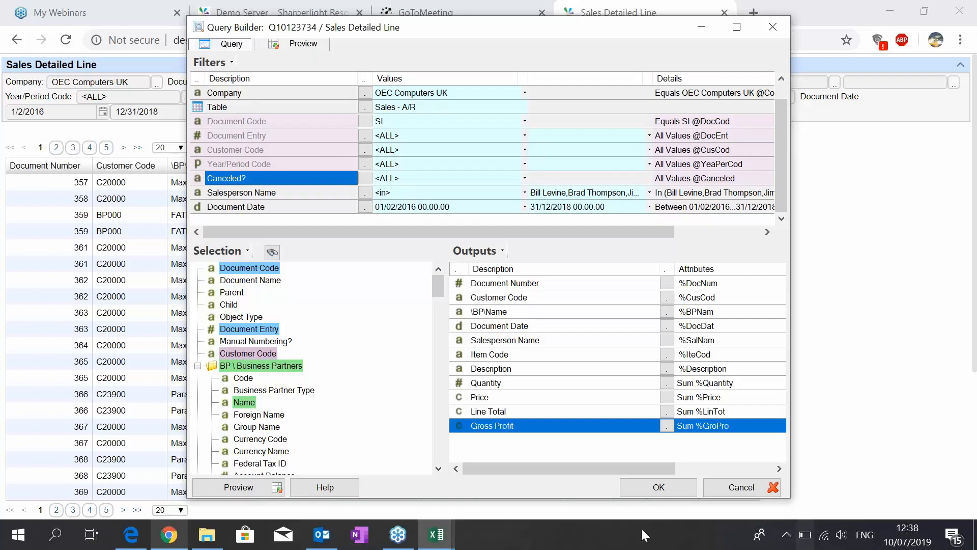
{"action": "left_click", "coordinate": [646, 485]}
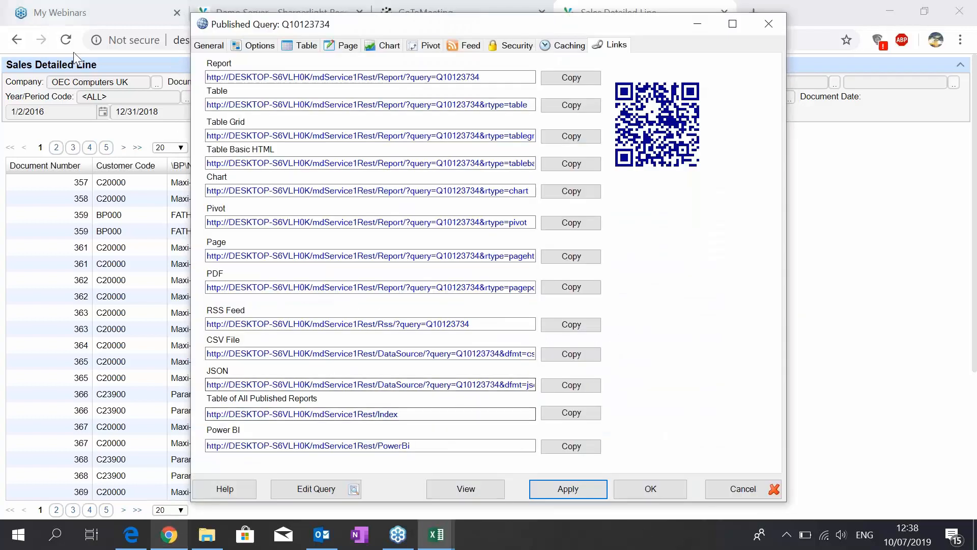
- Reload the Sales Detailed Line web report in Chrome and run it with the reduced set of filters
{"action": "left_click", "coordinate": [65, 40]}
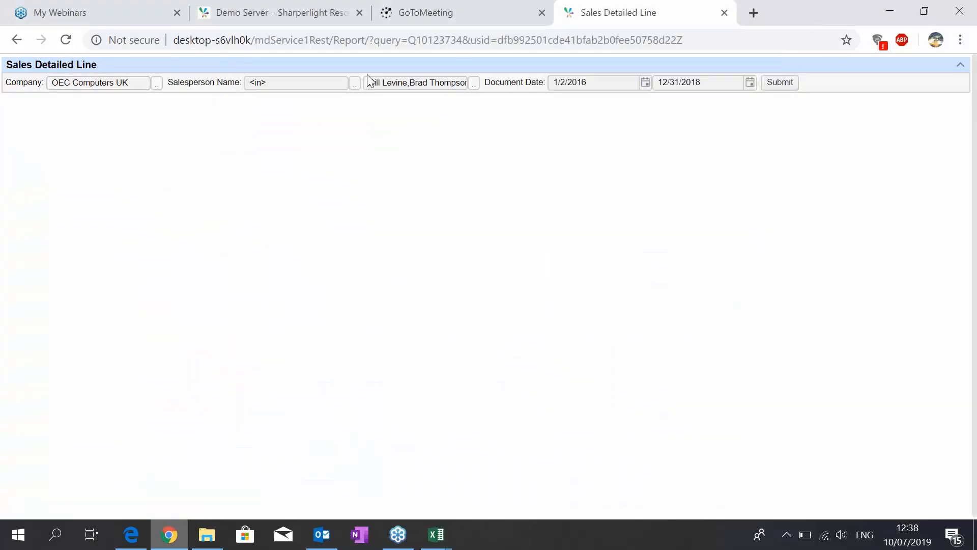
{"action": "left_click", "coordinate": [781, 82]}
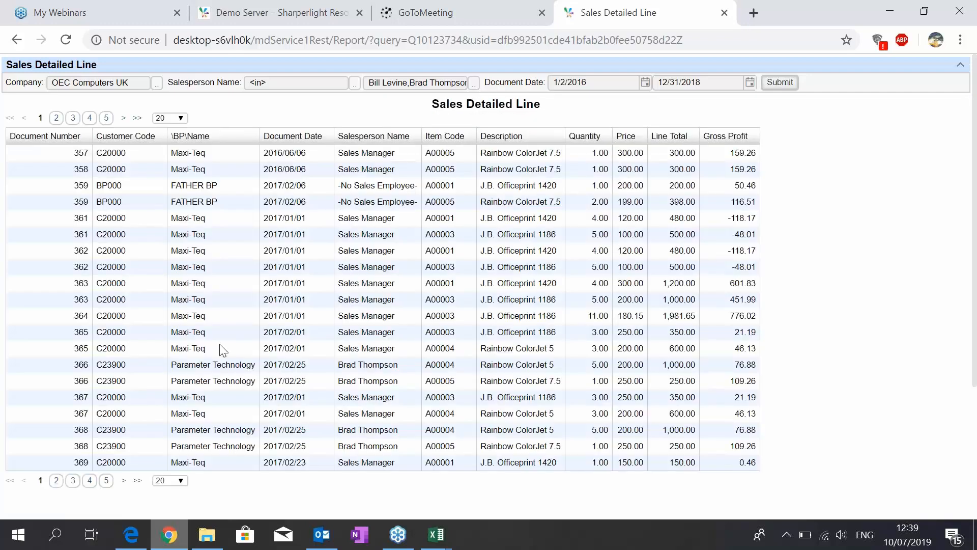
{"action": "scroll", "coordinate": [219, 344], "scroll_direction": "down", "scroll_amount": 3}
{"action": "scroll", "coordinate": [219, 328], "scroll_direction": "up", "scroll_amount": 3}
- Show all sales lines of the web report on a single page and review them down to the totals row
{"action": "left_click", "coordinate": [170, 480]}
{"action": "left_click", "coordinate": [171, 460]}
{"action": "scroll", "coordinate": [353, 235], "scroll_direction": "down", "scroll_amount": 15}
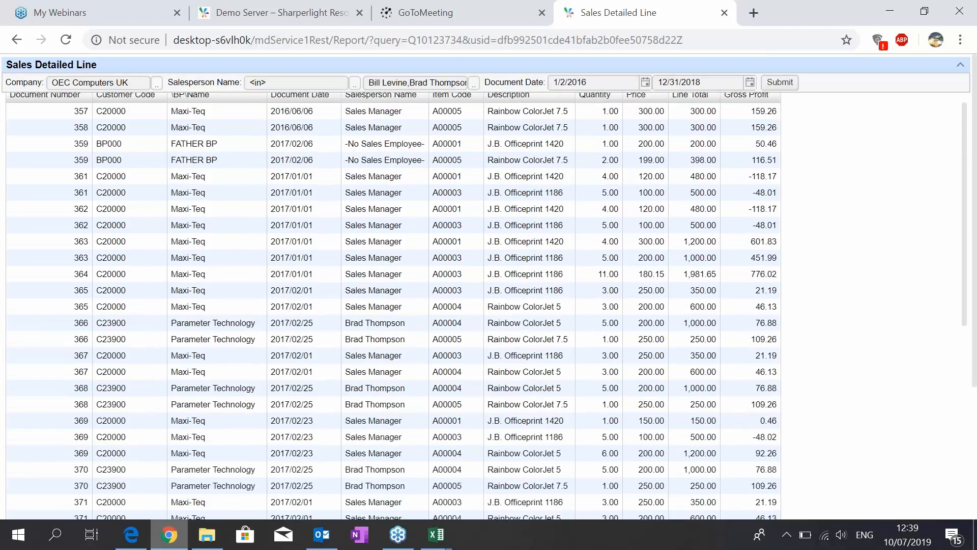
{"action": "scroll", "coordinate": [357, 229], "scroll_direction": "up", "scroll_amount": 1}
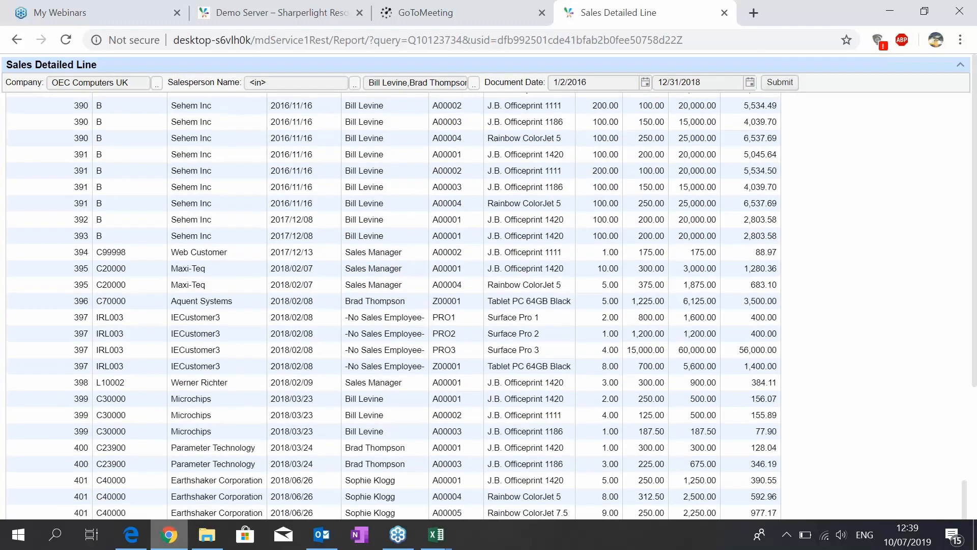
{"action": "scroll", "coordinate": [356, 224], "scroll_direction": "up", "scroll_amount": 15}
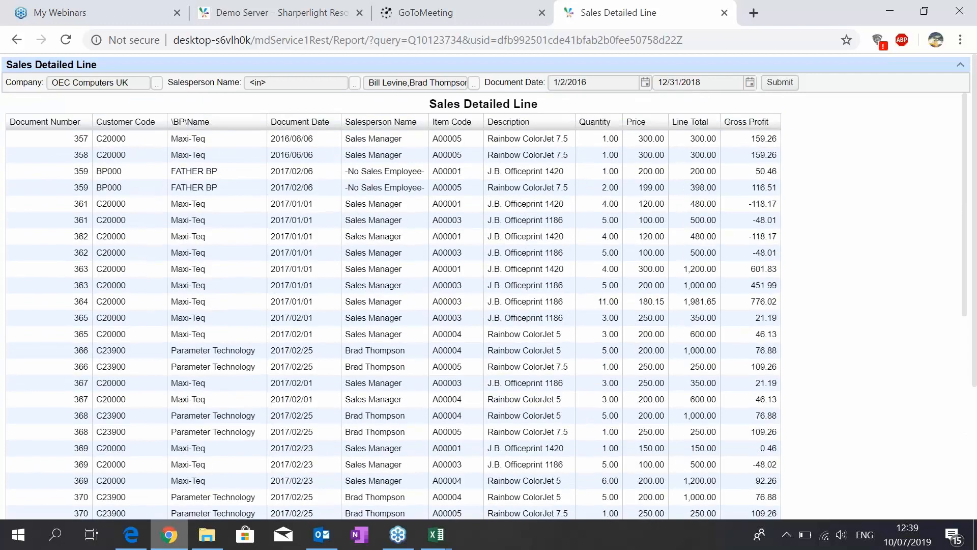
{"action": "scroll", "coordinate": [248, 275], "scroll_direction": "down", "scroll_amount": 18}
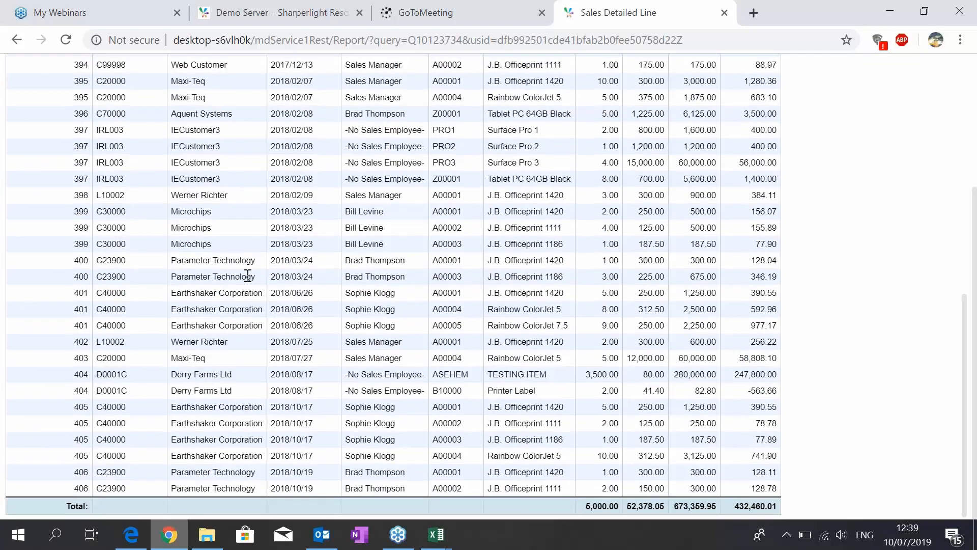
{"action": "scroll", "coordinate": [248, 275], "scroll_direction": "up", "scroll_amount": 15}
{"action": "scroll", "coordinate": [249, 263], "scroll_direction": "up", "scroll_amount": 3}
{"action": "left_click_drag", "start_coordinate": [974, 208], "coordinate": [976, 78]}
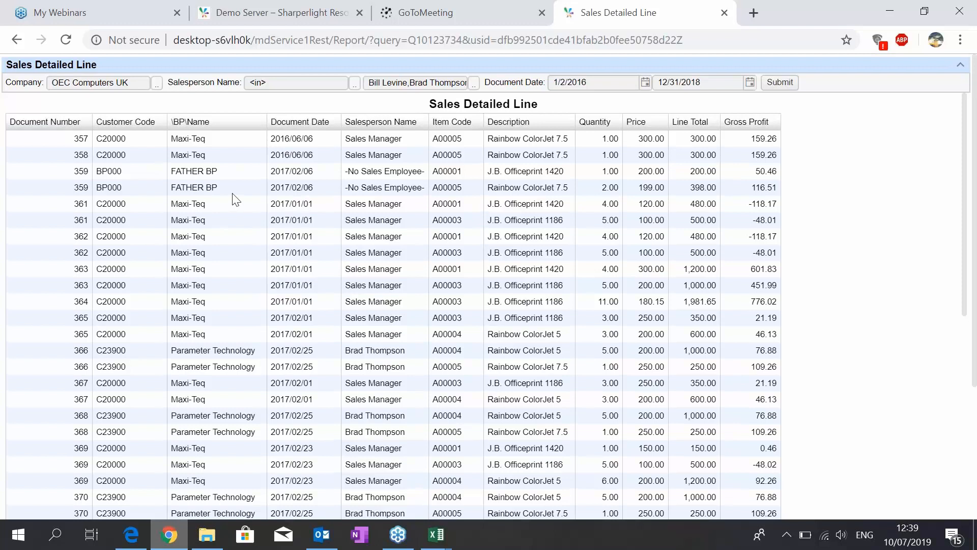
- Open the Pivot view of the Sales Detailed Line report and compare its available fields with the report's columns
{"action": "right_click", "coordinate": [206, 167]}
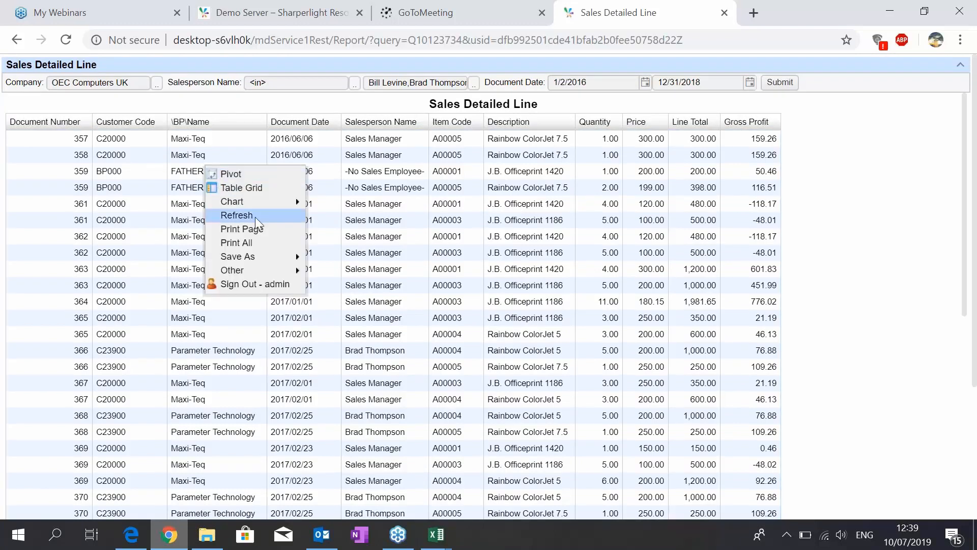
{"action": "mouse_move", "coordinate": [266, 258]}
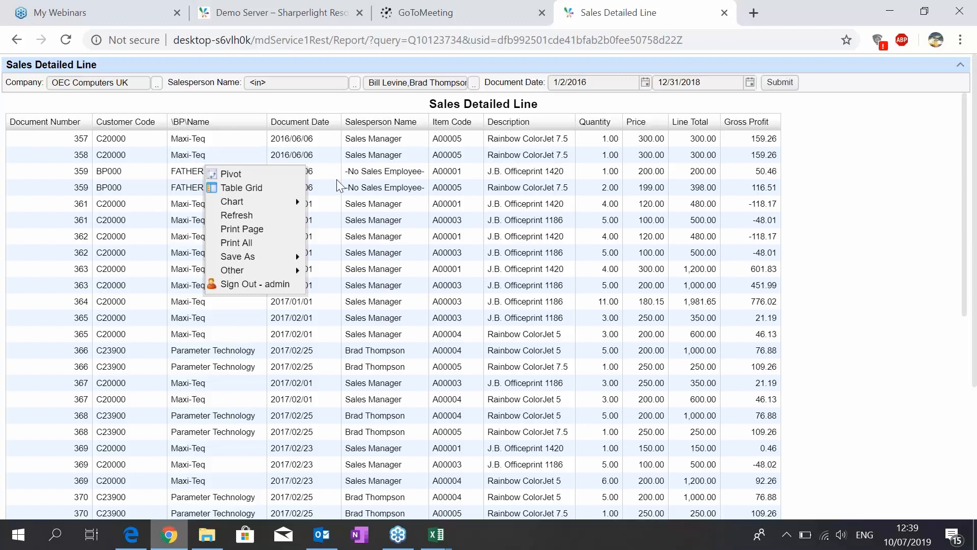
{"action": "left_click", "coordinate": [255, 175]}
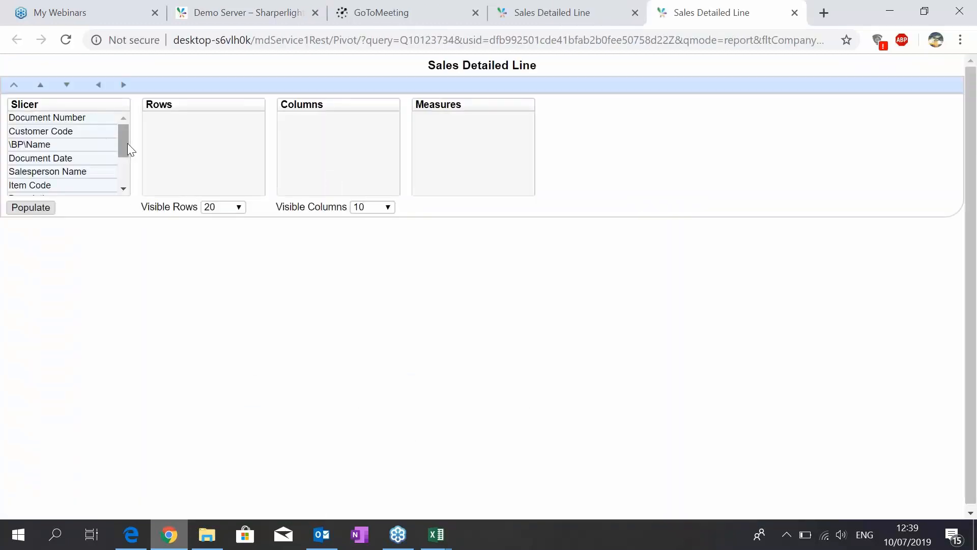
{"action": "mouse_move", "coordinate": [123, 144]}
{"action": "left_mouse_down"}
{"action": "mouse_move", "coordinate": [130, 170]}
{"action": "mouse_move", "coordinate": [122, 135]}
{"action": "left_mouse_up"}
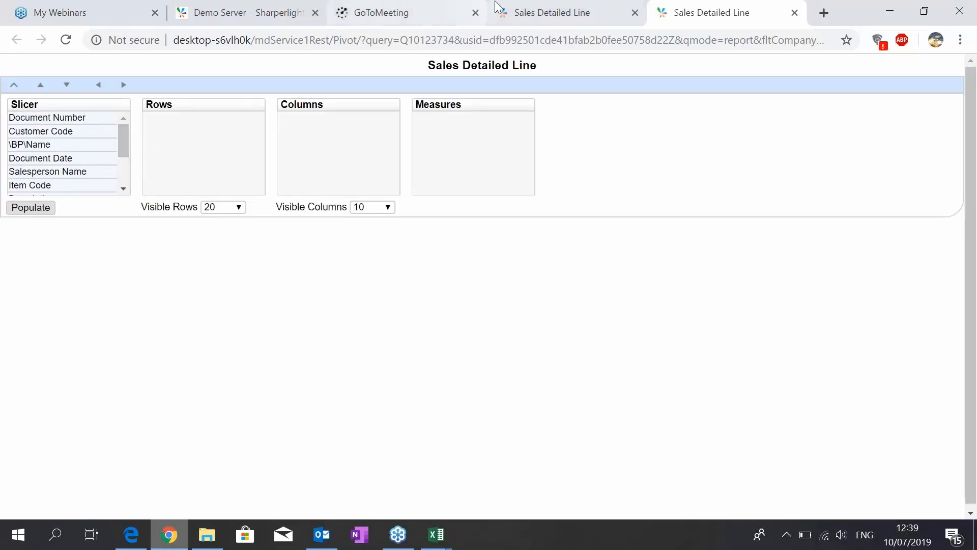
{"action": "left_click", "coordinate": [518, 11]}
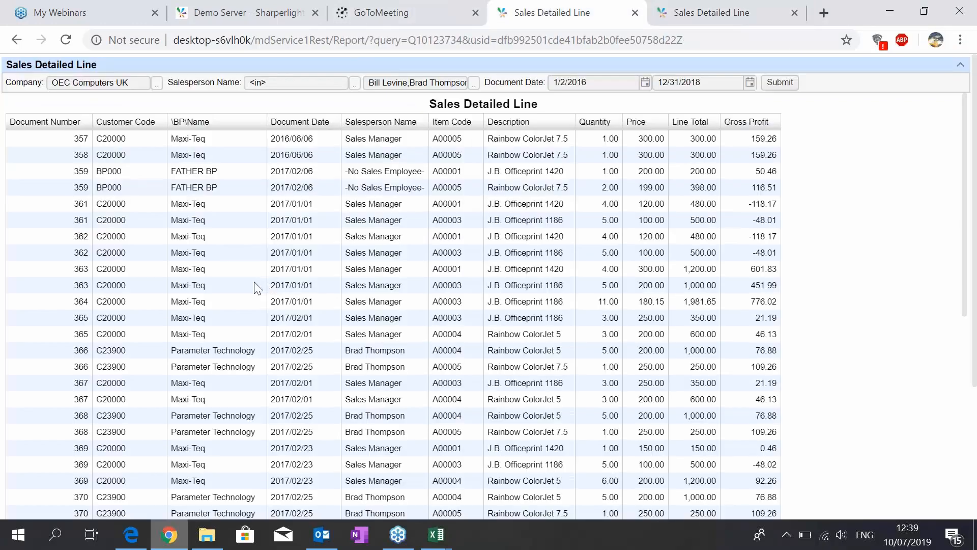
{"action": "left_click", "coordinate": [692, 17]}
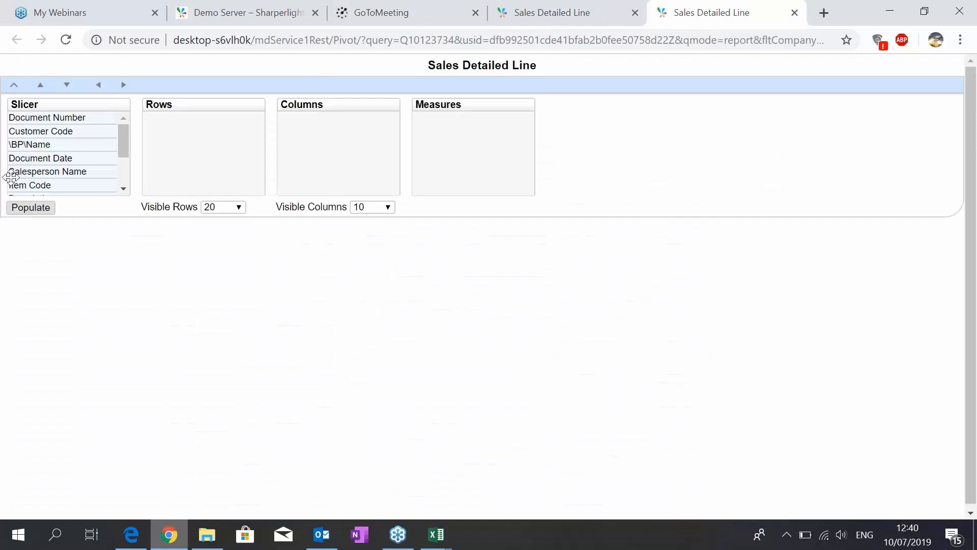
- Place Salesperson Name in the pivot's rows and Line Total and Gross Profit in its measures, and populate it
{"action": "left_click_drag", "start_coordinate": [48, 177], "coordinate": [168, 142]}
{"action": "scroll", "coordinate": [125, 152], "scroll_direction": "down", "scroll_amount": 2}
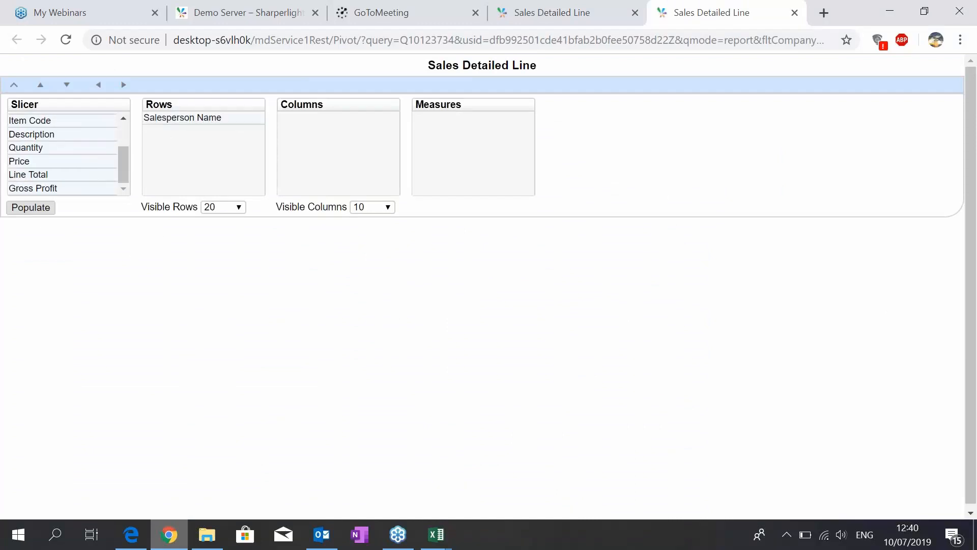
{"action": "left_click_drag", "start_coordinate": [30, 176], "coordinate": [461, 122]}
{"action": "left_click_drag", "start_coordinate": [38, 188], "coordinate": [456, 144]}
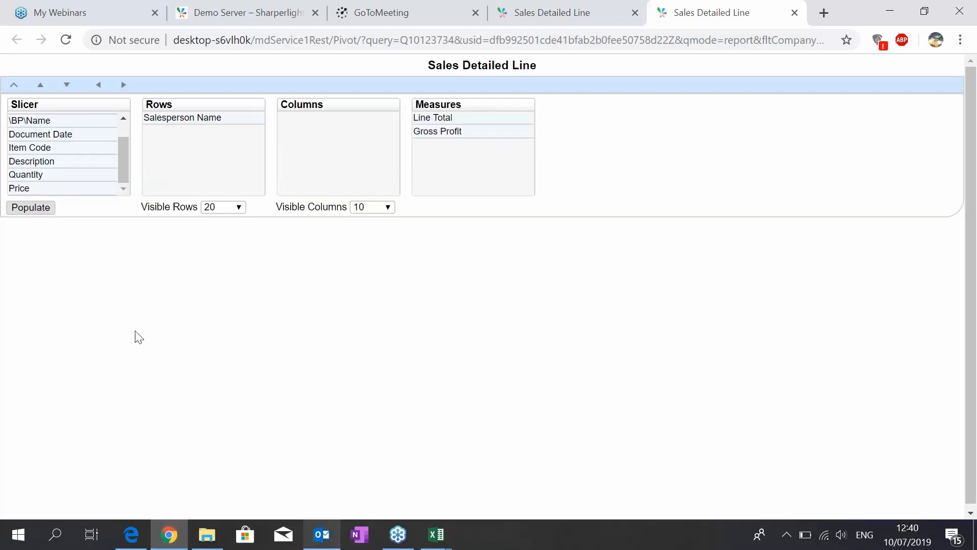
{"action": "left_click", "coordinate": [39, 209]}
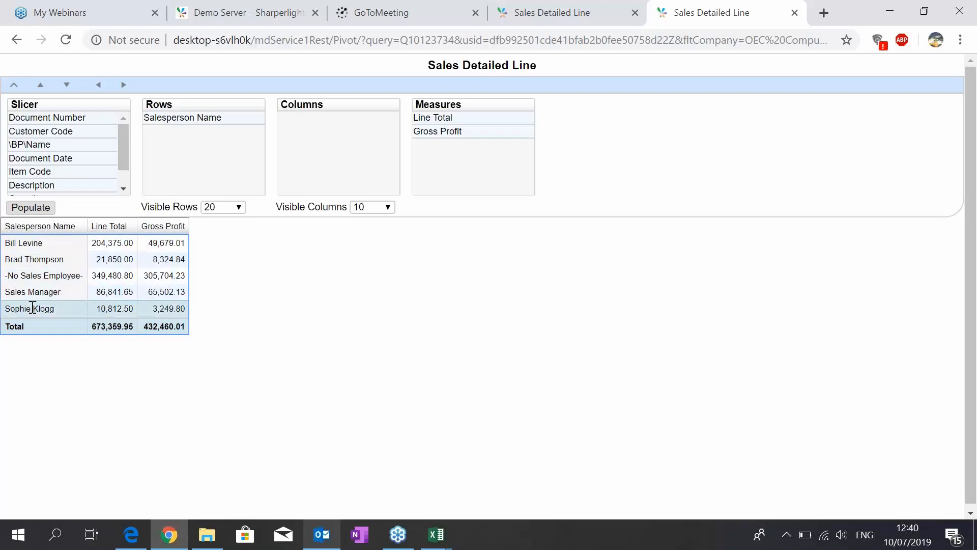
- Add \BP\Name to the pivot's columns, repopulate it, and examine the customer sales of one salesperson
{"action": "mouse_move", "coordinate": [120, 157]}
{"action": "left_mouse_down"}
{"action": "mouse_move", "coordinate": [125, 174]}
{"action": "mouse_move", "coordinate": [122, 148]}
{"action": "left_mouse_up"}
{"action": "left_click_drag", "start_coordinate": [32, 144], "coordinate": [316, 139]}
{"action": "left_click", "coordinate": [22, 203]}
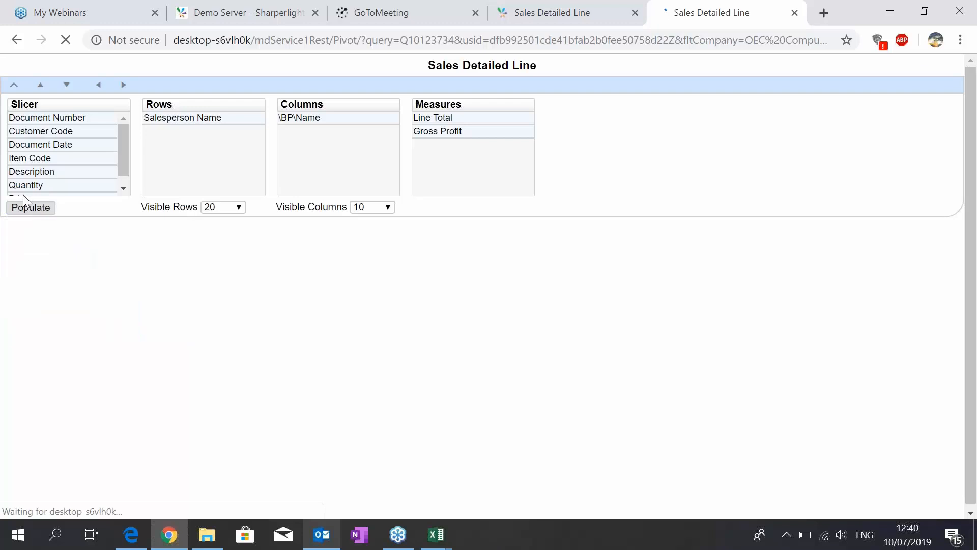
{"action": "left_click", "coordinate": [113, 276]}
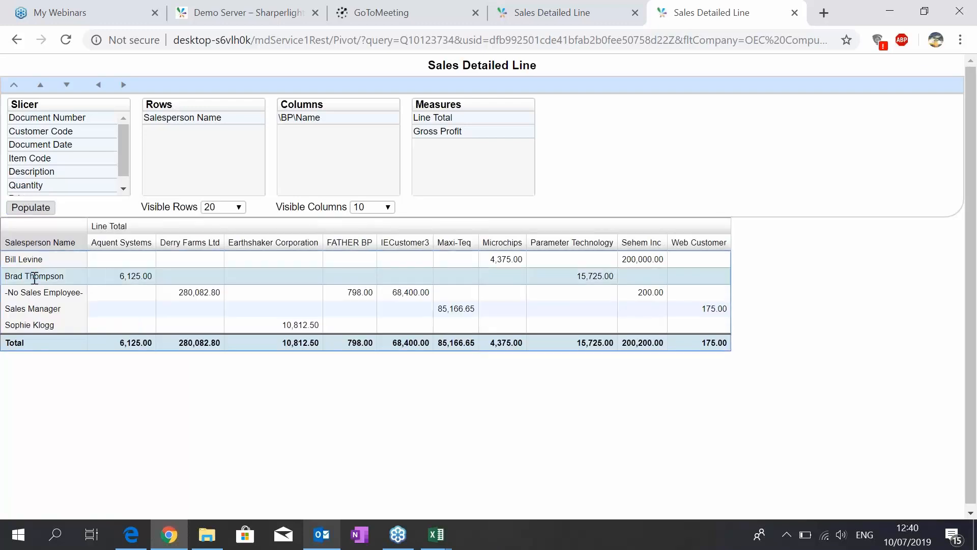
{"action": "left_click_drag", "start_coordinate": [66, 277], "coordinate": [5, 276]}
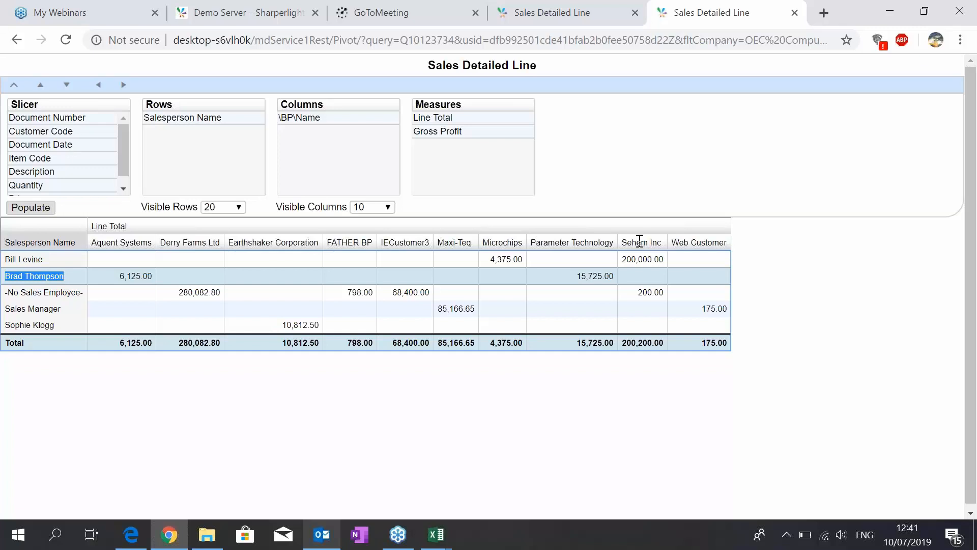
- Switch to Excel, copy the Report link of published query Q09175551, and open it in the current Chrome tab
{"action": "left_click", "coordinate": [168, 542]}
{"action": "left_click", "coordinate": [732, 483]}
{"action": "left_click", "coordinate": [335, 95]}
{"action": "double_click", "coordinate": [335, 95]}
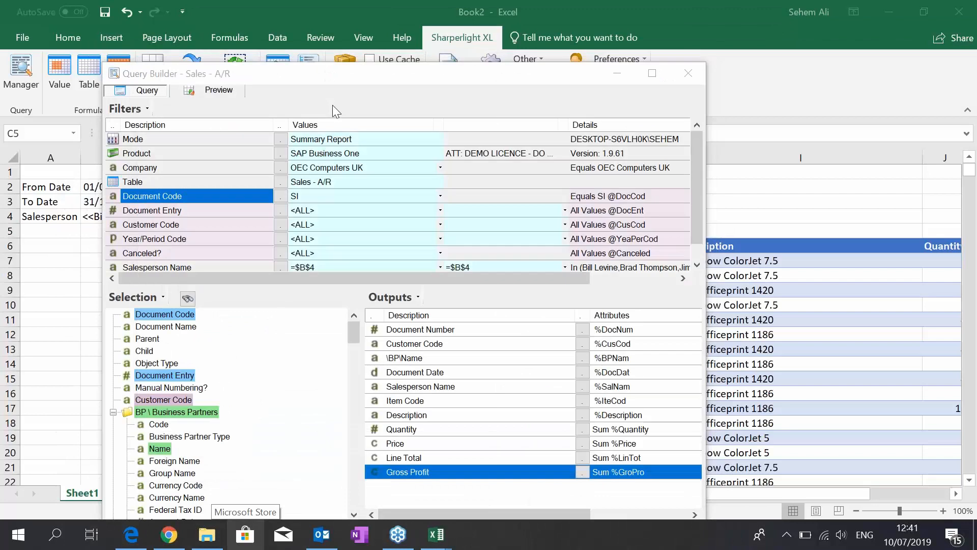
{"action": "left_click", "coordinate": [550, 54]}
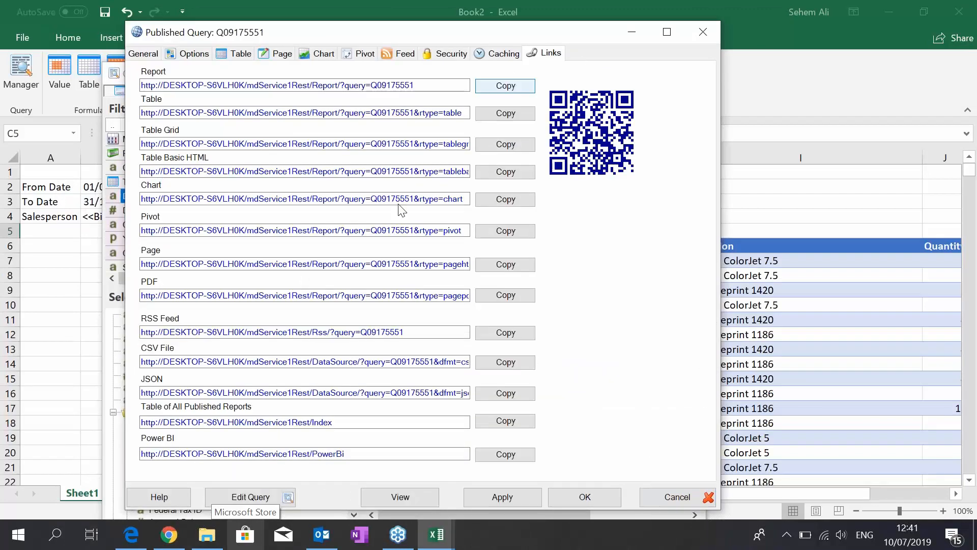
{"action": "key", "text": "alt+Tab"}
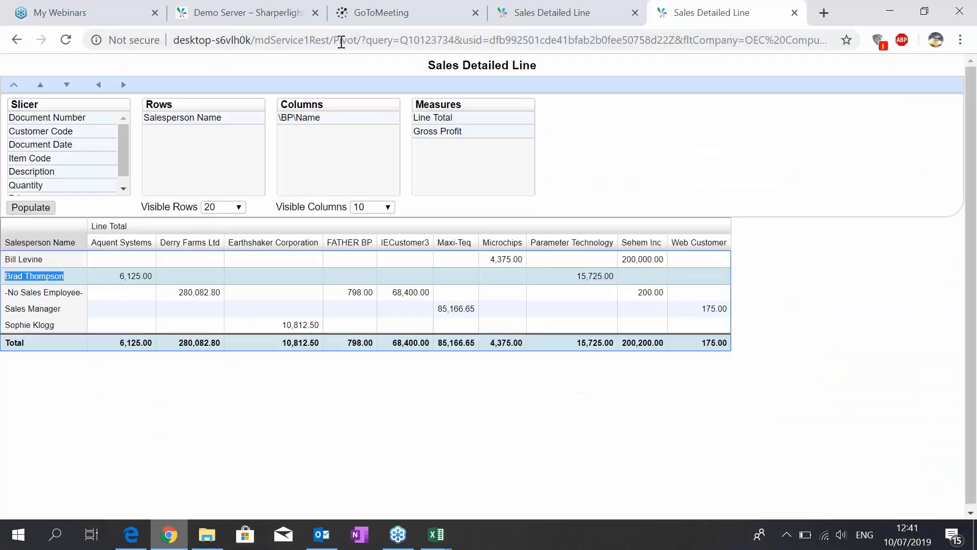
{"action": "left_click", "coordinate": [341, 42]}
{"action": "type", "text": "http://DESKTOP-S6VLH0K/mdService1Rest/Report/?query=Q09175551"}
{"action": "key", "text": "Return"}
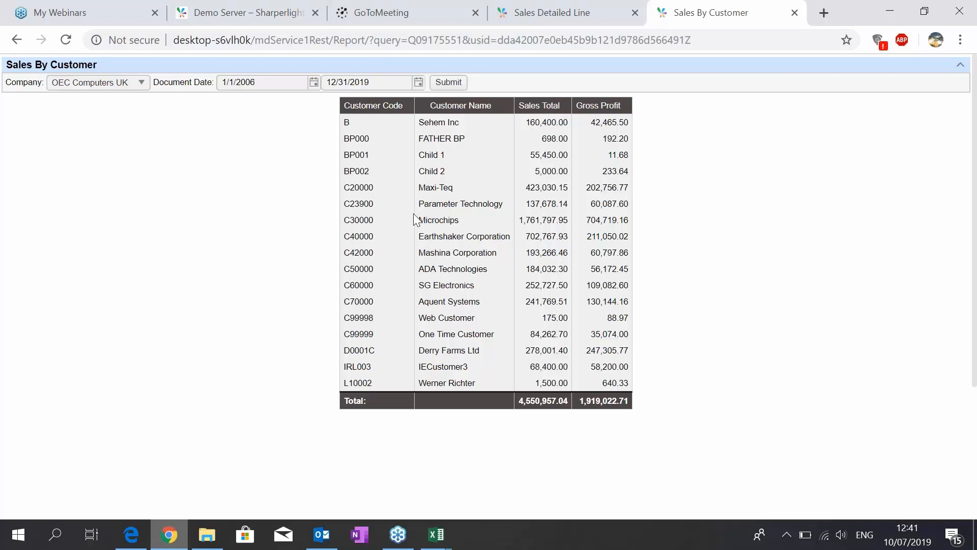
- Display the Sales By Customer report as a column chart, review it, and return to the report table
{"action": "right_click", "coordinate": [393, 164]}
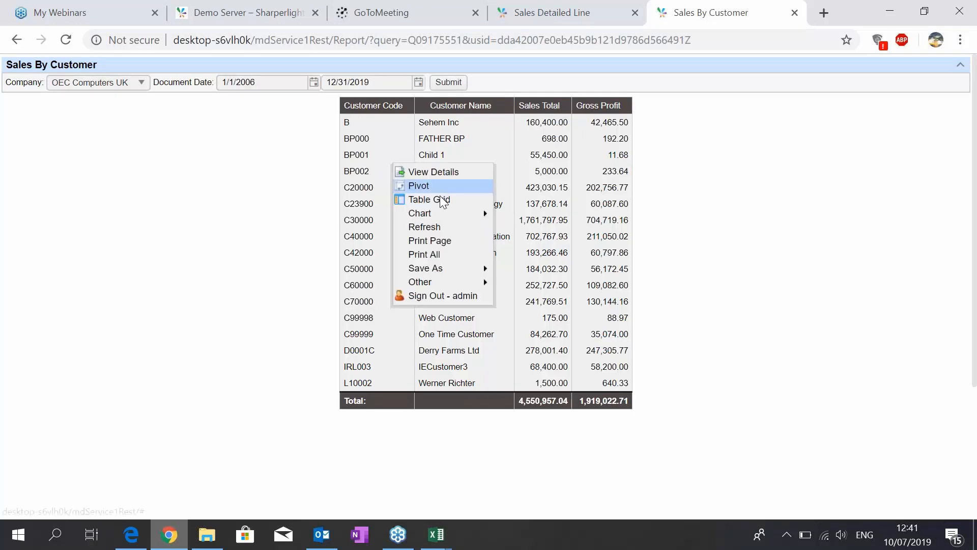
{"action": "mouse_move", "coordinate": [437, 209]}
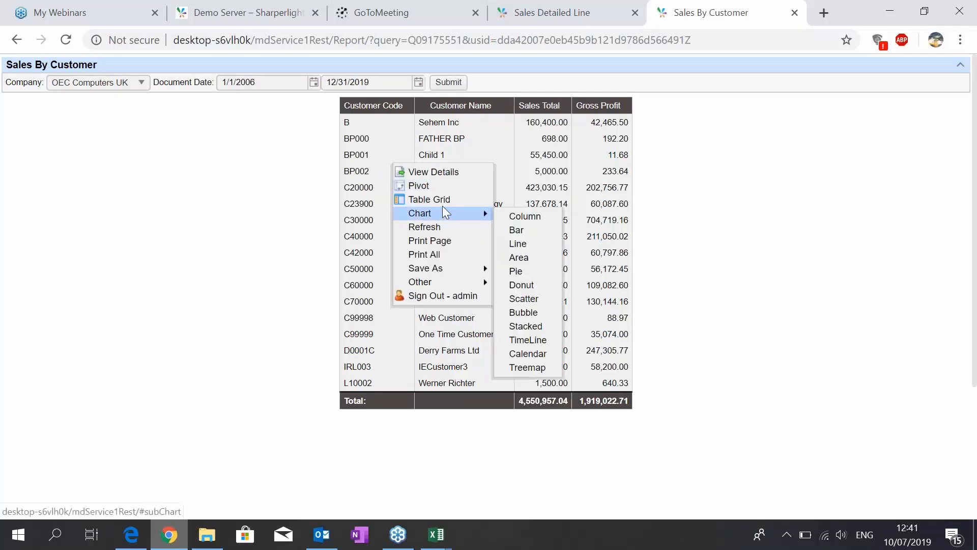
{"action": "left_click", "coordinate": [513, 217]}
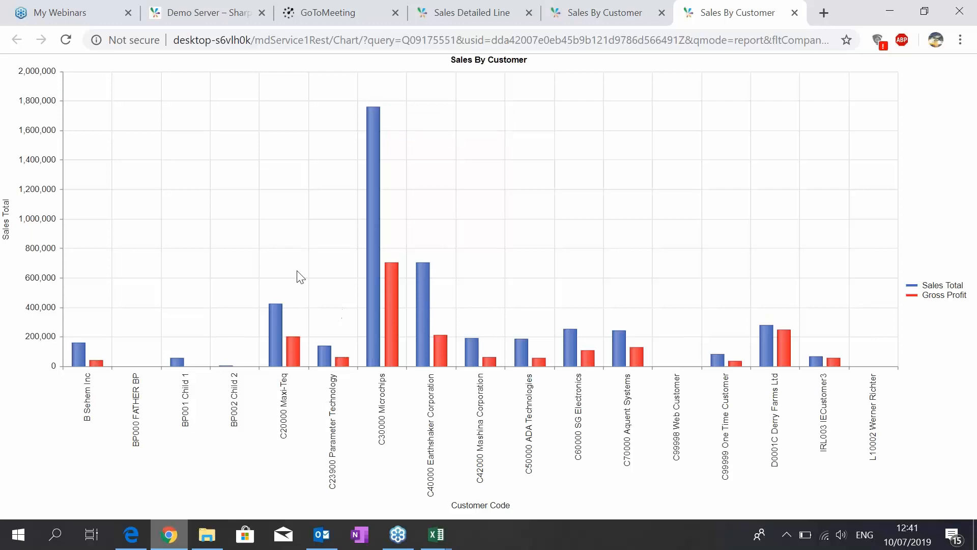
{"action": "right_click", "coordinate": [374, 241]}
{"action": "left_click", "coordinate": [597, 14]}
{"action": "left_click", "coordinate": [598, 14]}
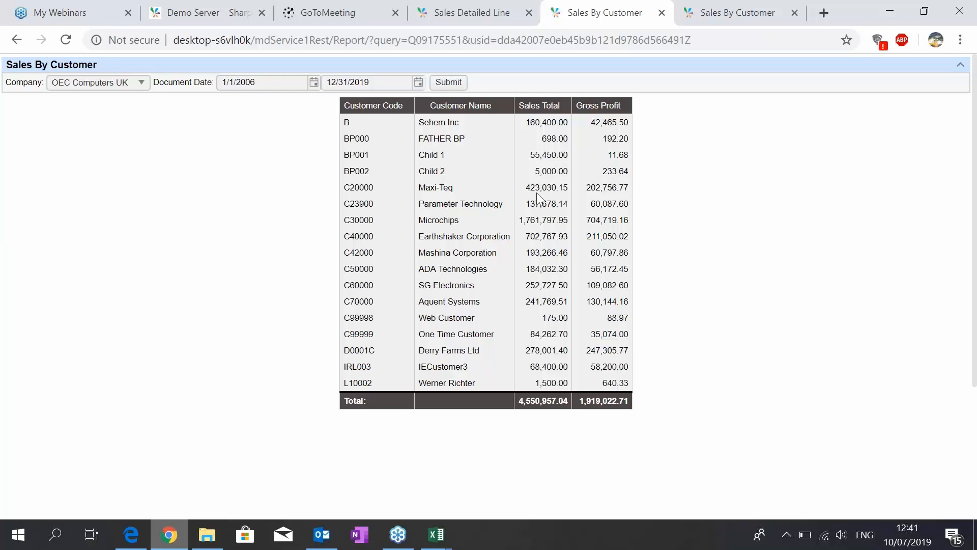
- View the details of the Sehem Inc row in the Sales By Customer report and examine which customers' lines are listed
{"action": "left_click", "coordinate": [442, 123]}
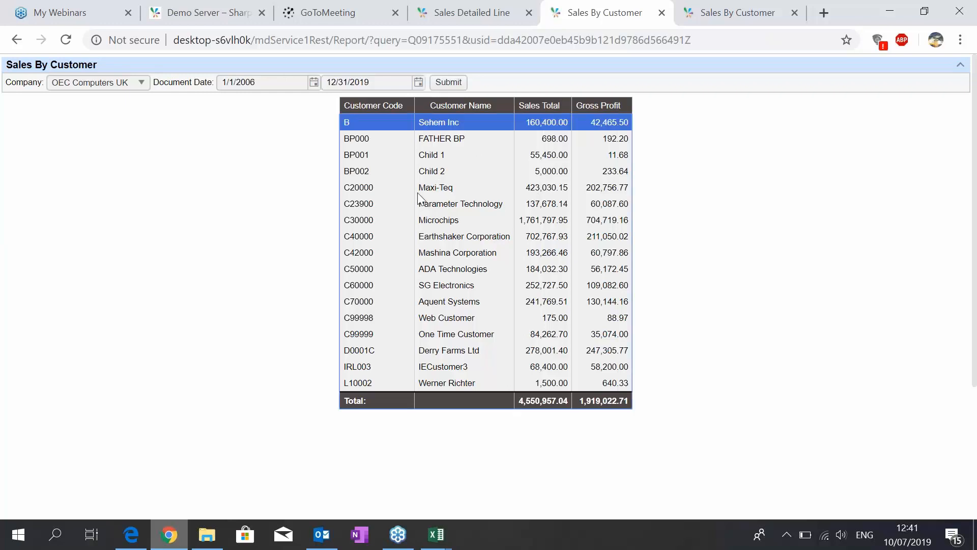
{"action": "right_click", "coordinate": [433, 120]}
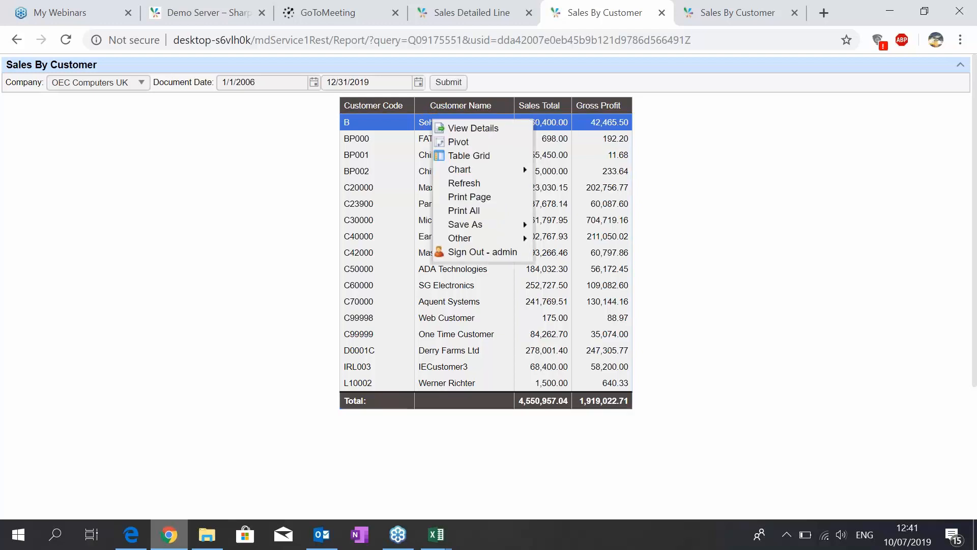
{"action": "left_click", "coordinate": [467, 128]}
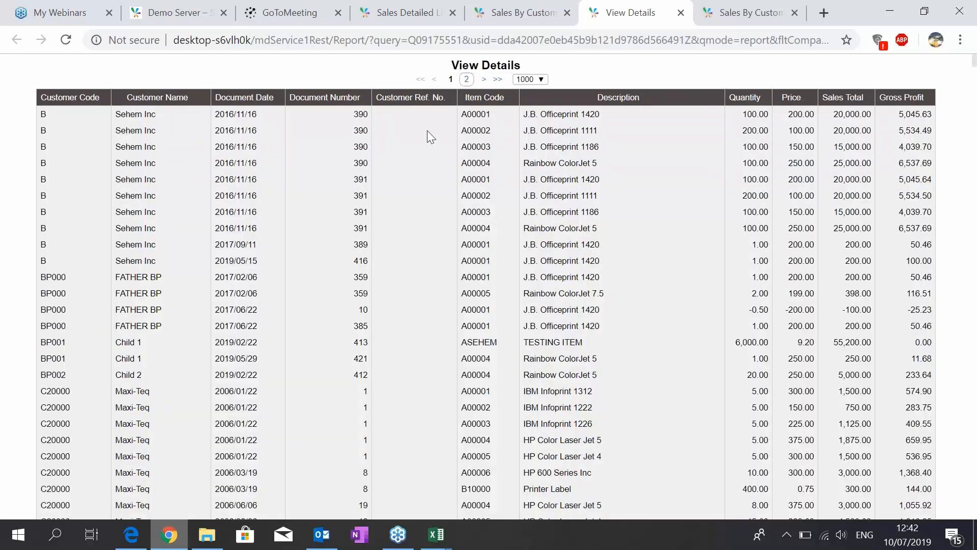
{"action": "scroll", "coordinate": [426, 130], "scroll_direction": "down", "scroll_amount": 3}
{"action": "scroll", "coordinate": [463, 105], "scroll_direction": "up", "scroll_amount": 3}
{"action": "scroll", "coordinate": [620, 131], "scroll_direction": "down", "scroll_amount": 5}
{"action": "scroll", "coordinate": [618, 126], "scroll_direction": "down", "scroll_amount": 6}
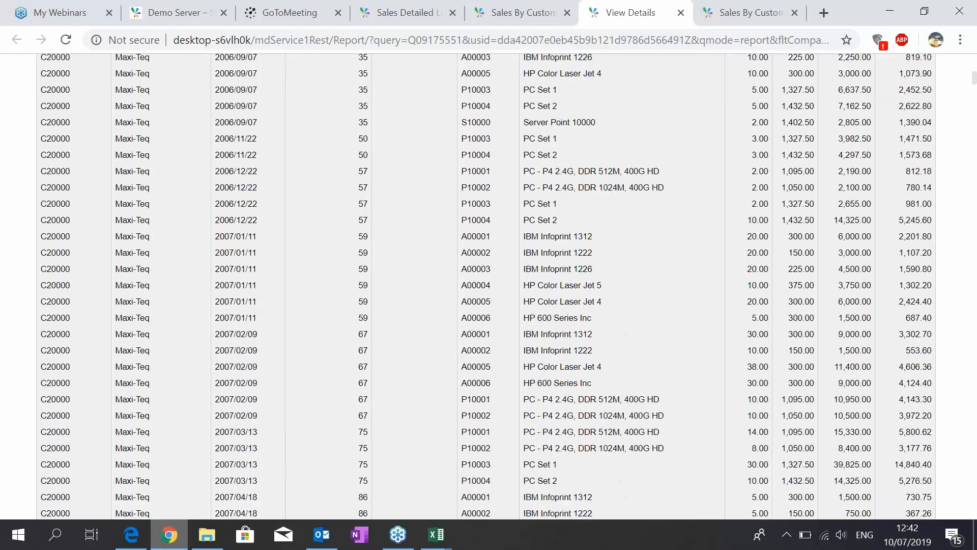
{"action": "scroll", "coordinate": [486, 285], "scroll_direction": "down", "scroll_amount": 3}
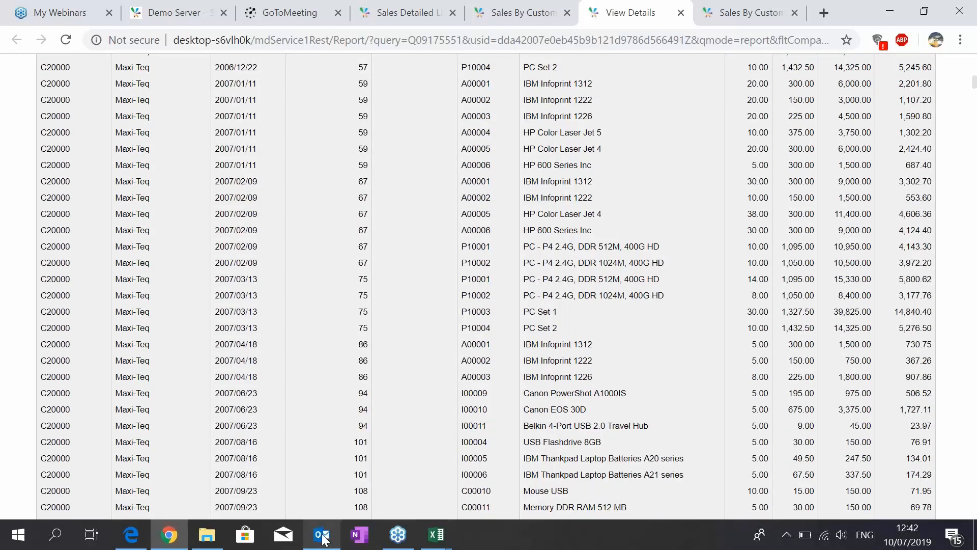
- Switch to Excel, set the Customer Code filter of published query Q09175551's View Details drill-through to {%CusCod}, and accept the query changes
{"action": "left_click", "coordinate": [431, 534]}
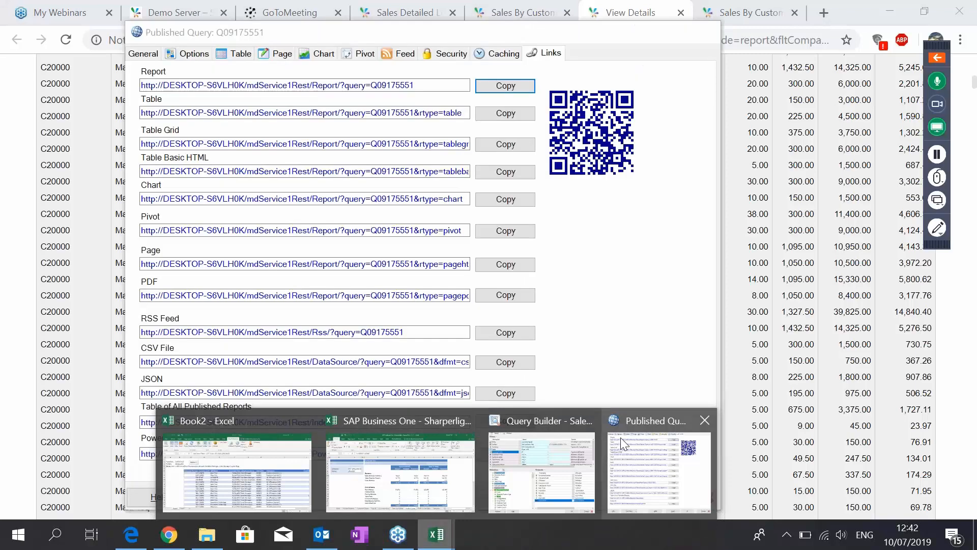
{"action": "left_click", "coordinate": [622, 438]}
{"action": "left_click", "coordinate": [251, 496]}
{"action": "left_click", "coordinate": [664, 265]}
{"action": "left_click", "coordinate": [497, 112]}
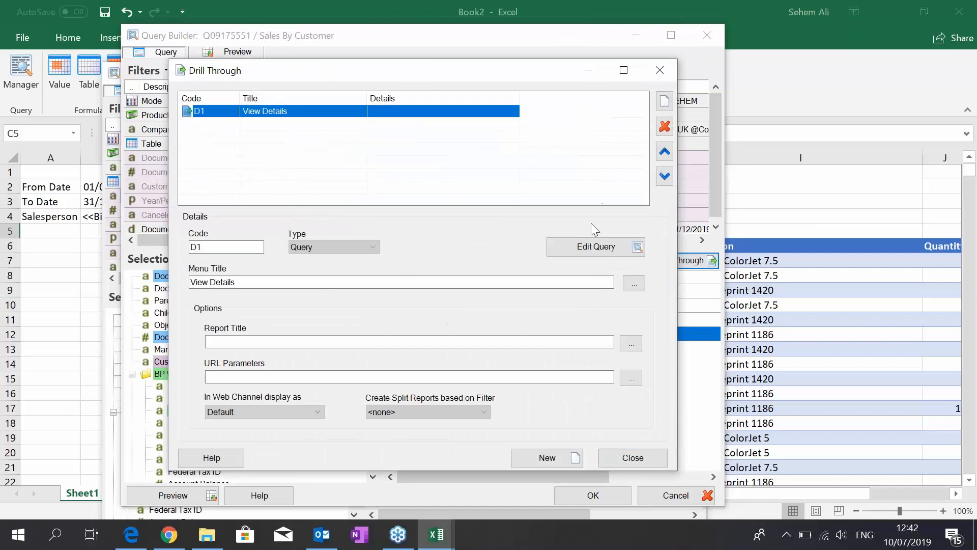
{"action": "left_click", "coordinate": [580, 254]}
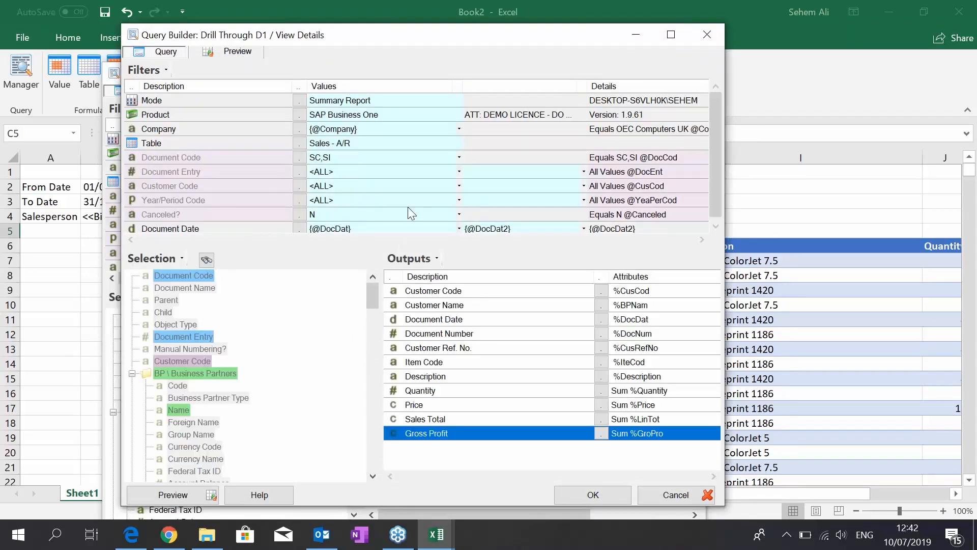
{"action": "left_click", "coordinate": [459, 186]}
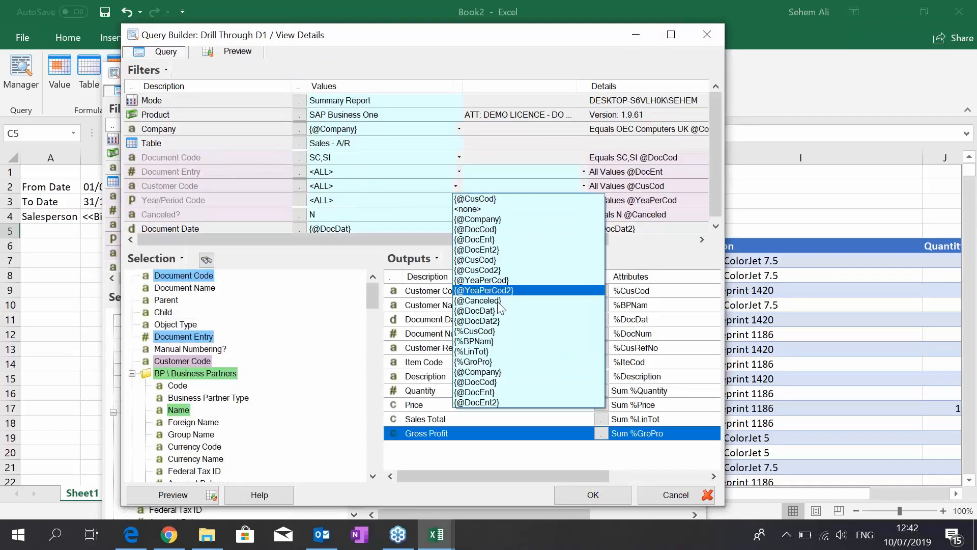
{"action": "left_click", "coordinate": [499, 332]}
{"action": "left_click", "coordinate": [592, 496]}
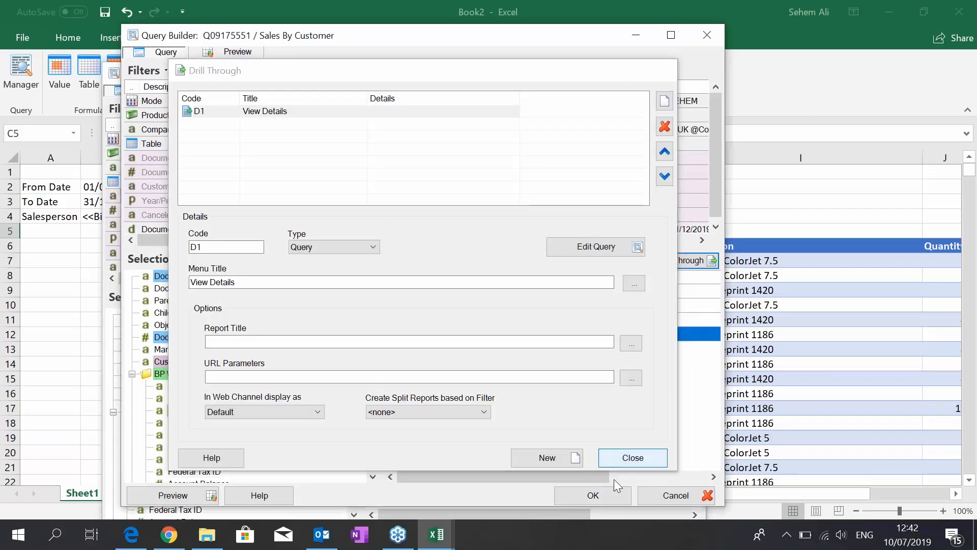
{"action": "left_click", "coordinate": [593, 495]}
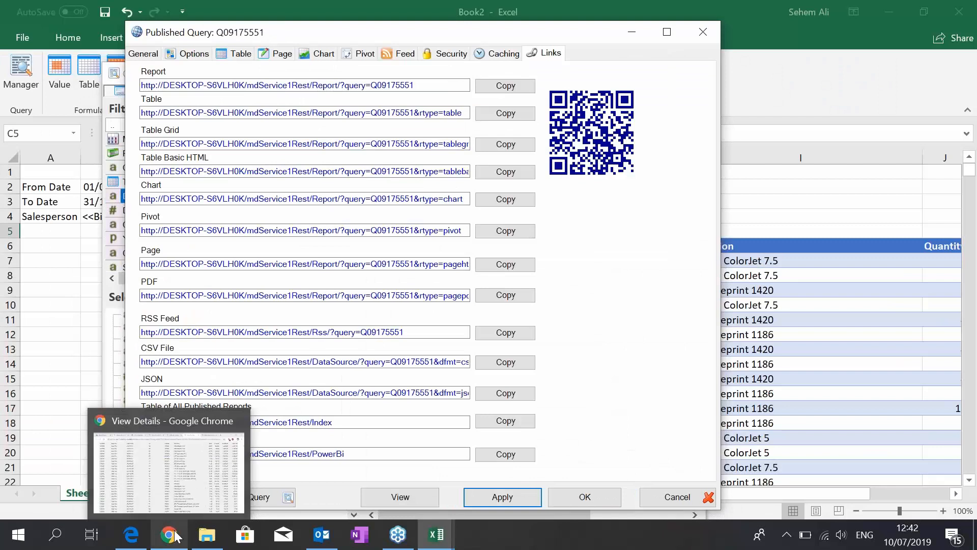
- Return to Chrome, resubmit the Sales By Customer report, and close the old View Details page
{"action": "left_click", "coordinate": [173, 535]}
{"action": "left_click", "coordinate": [522, 12]}
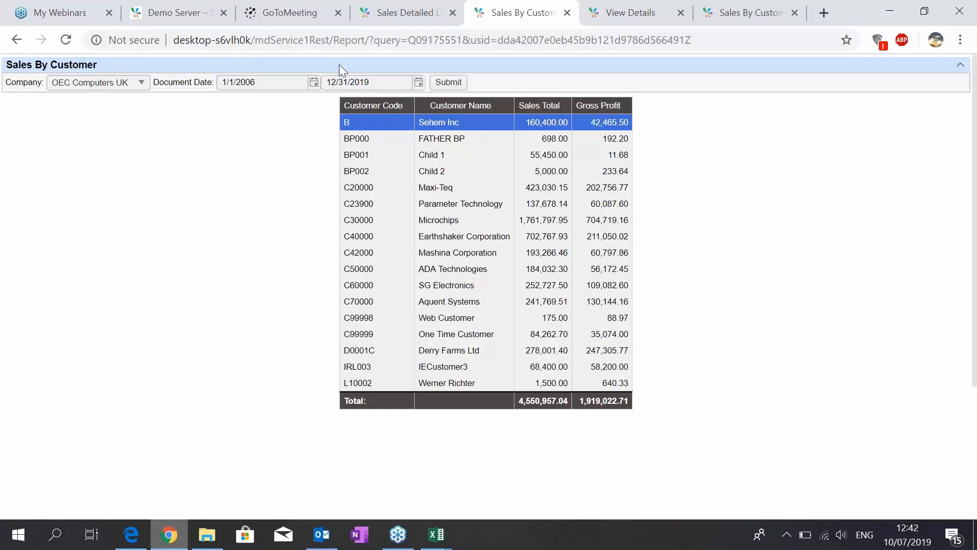
{"action": "left_click", "coordinate": [448, 82]}
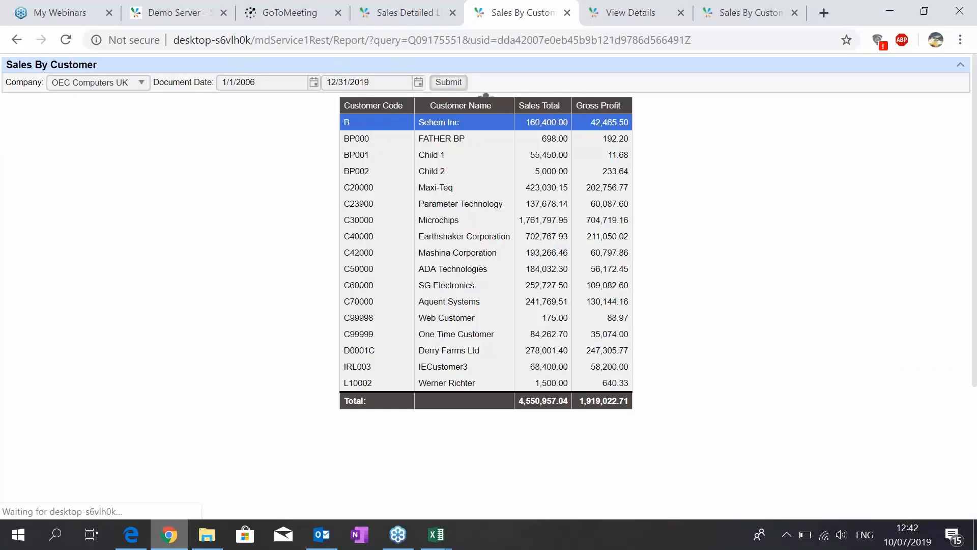
{"action": "left_click", "coordinate": [681, 13]}
- View the details of the Web Customer row and check its sales total against the report
{"action": "left_click", "coordinate": [447, 123]}
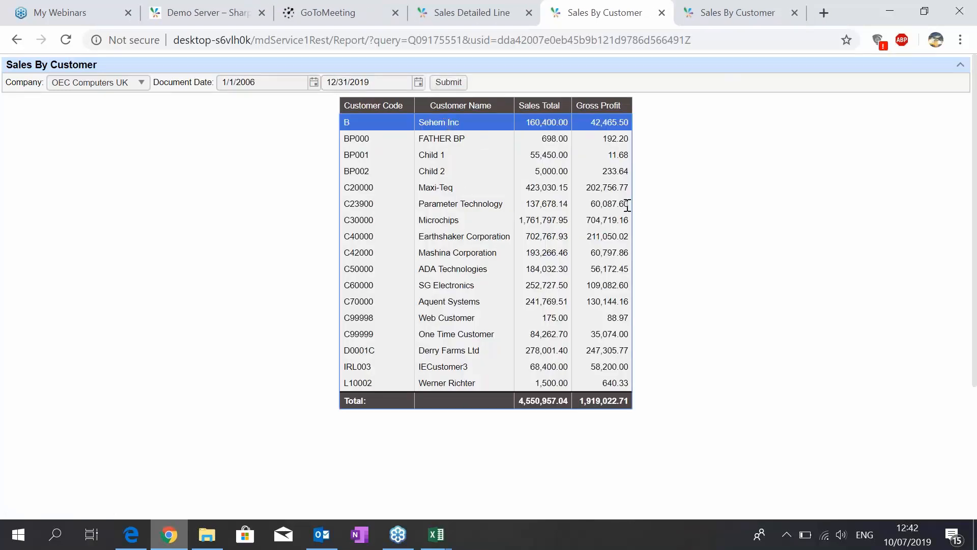
{"action": "left_click", "coordinate": [403, 321]}
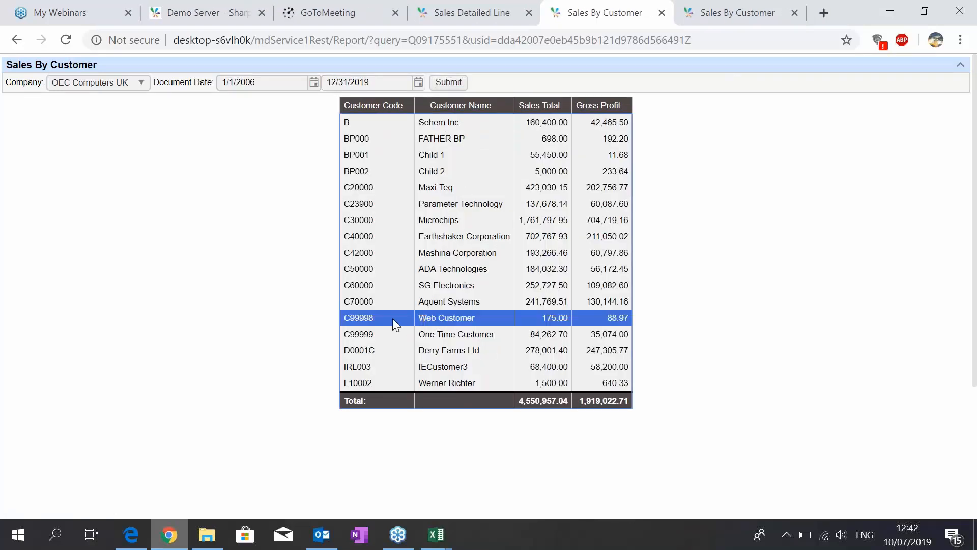
{"action": "right_click", "coordinate": [392, 317]}
{"action": "left_click", "coordinate": [404, 324]}
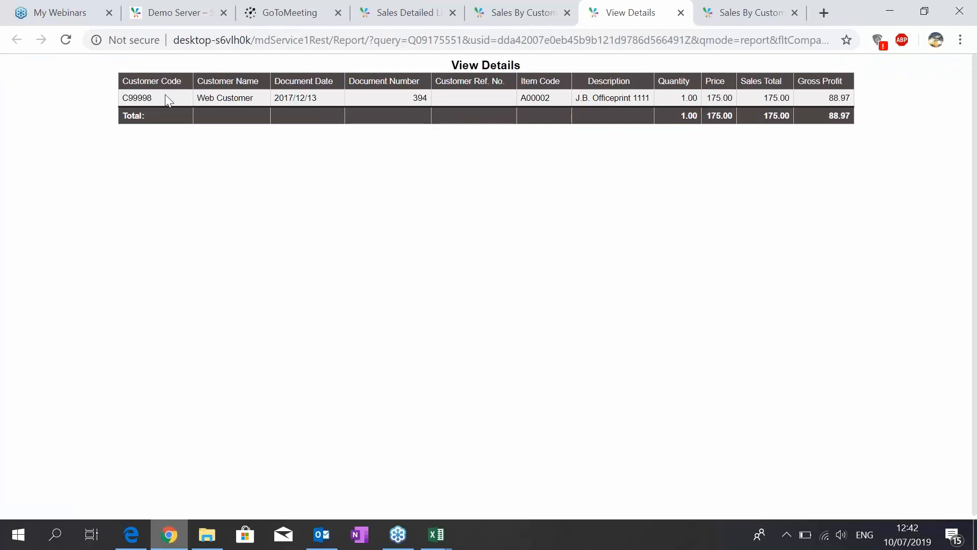
{"action": "left_click", "coordinate": [768, 97]}
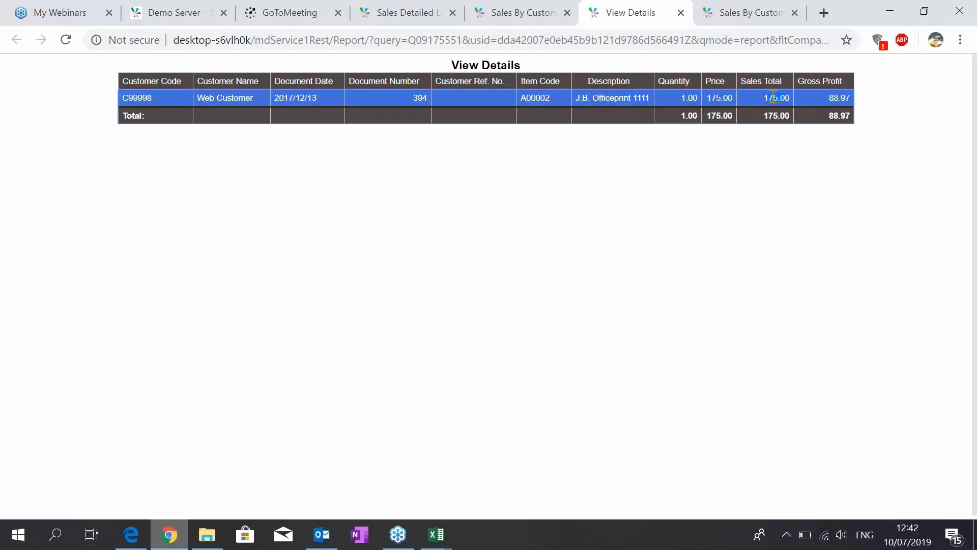
- Return to the Sales By Customer report, view the details of Maxi-Teq, and examine its sales lines
{"action": "left_click", "coordinate": [508, 19]}
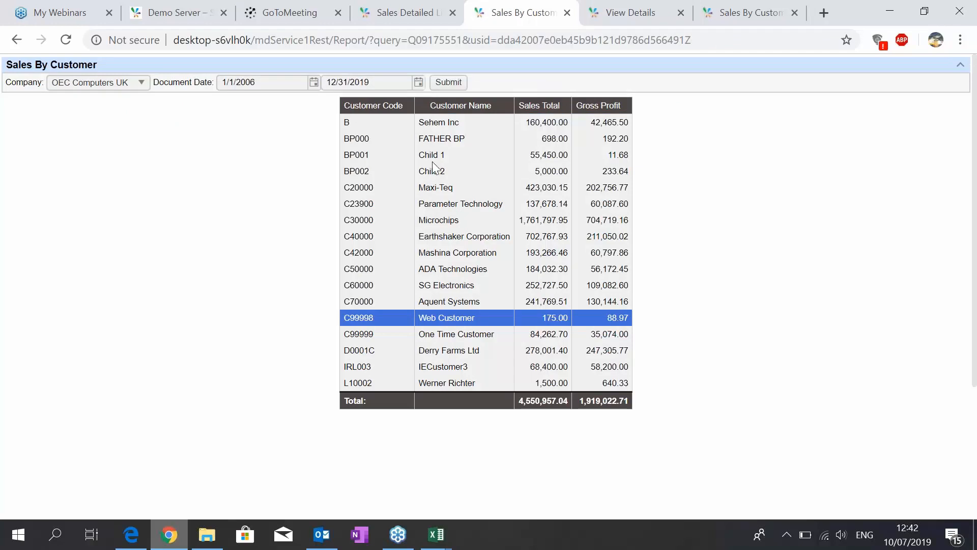
{"action": "right_click", "coordinate": [439, 188]}
{"action": "left_click", "coordinate": [447, 195]}
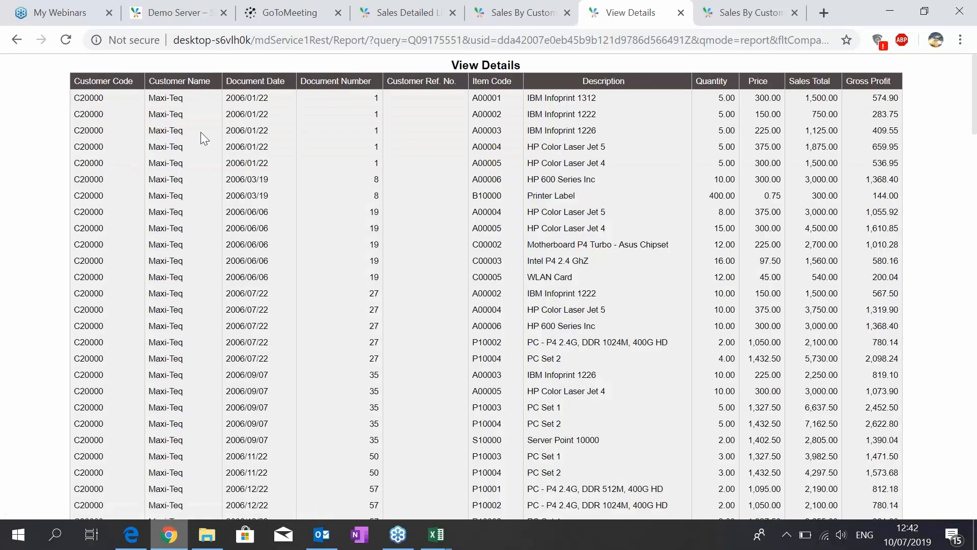
{"action": "scroll", "coordinate": [199, 143], "scroll_direction": "down", "scroll_amount": 20}
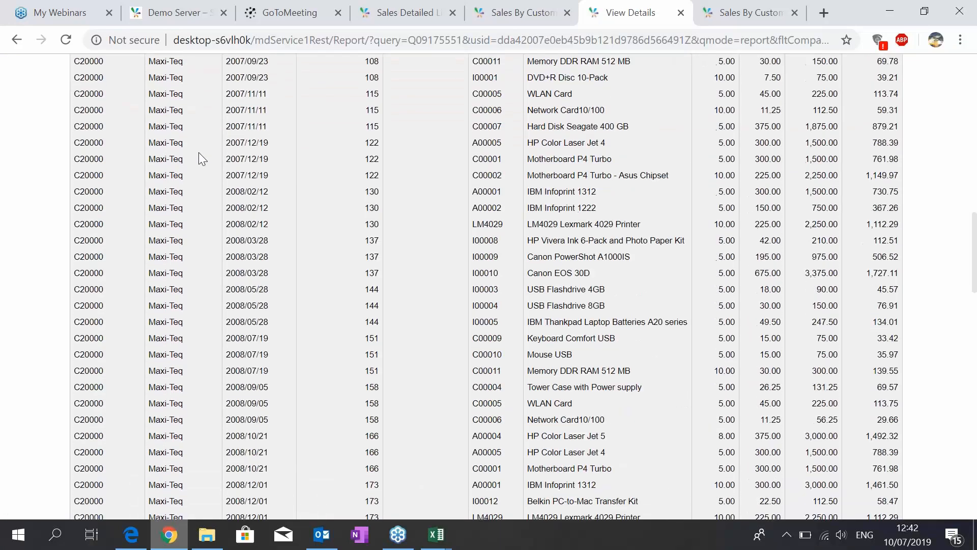
{"action": "scroll", "coordinate": [200, 159], "scroll_direction": "down", "scroll_amount": 9}
{"action": "scroll", "coordinate": [201, 151], "scroll_direction": "down", "scroll_amount": 6}
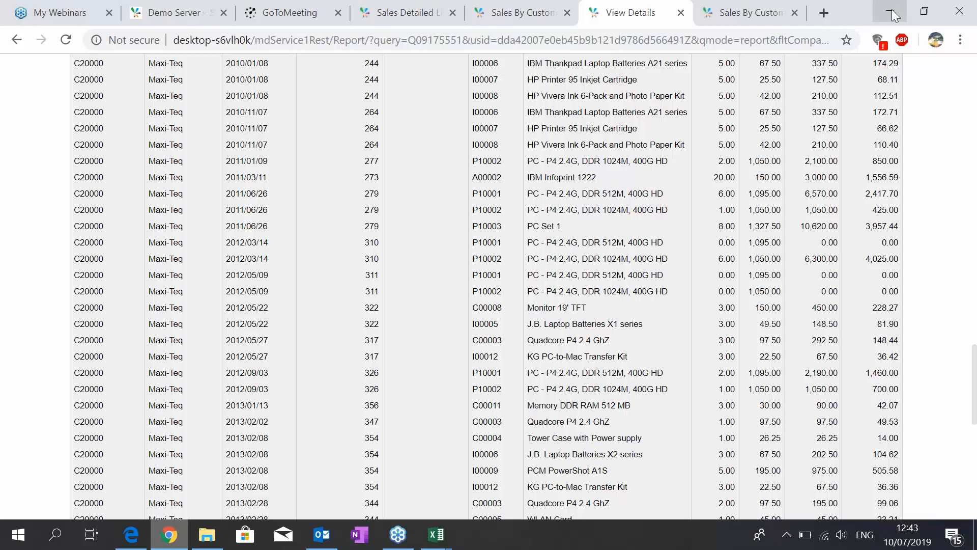
- Switch to the Sharperlight Demo Server page and examine the sales dashboard's tables and charts
{"action": "left_click", "coordinate": [405, 8]}
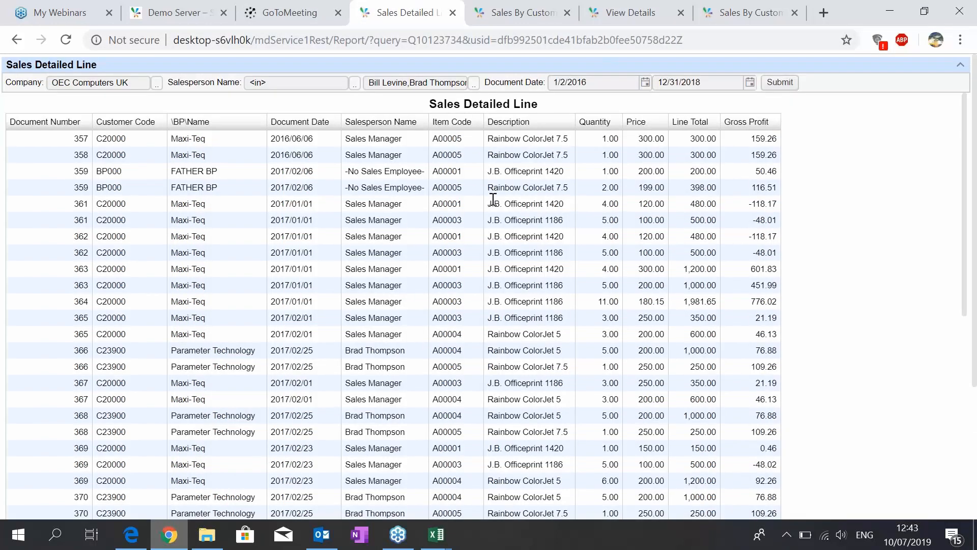
{"action": "left_click", "coordinate": [170, 17]}
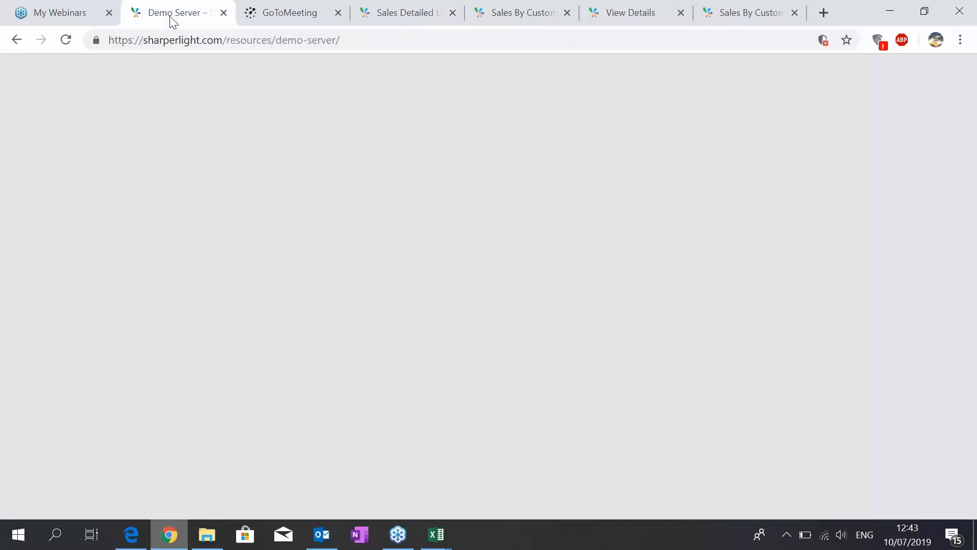
{"action": "scroll", "coordinate": [127, 292], "scroll_direction": "down", "scroll_amount": 1}
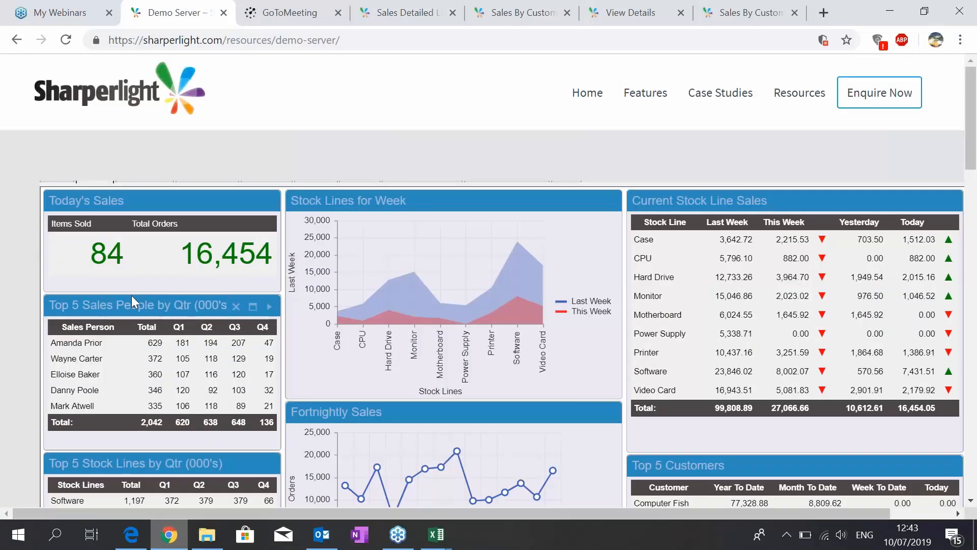
{"action": "scroll", "coordinate": [133, 297], "scroll_direction": "down", "scroll_amount": 2}
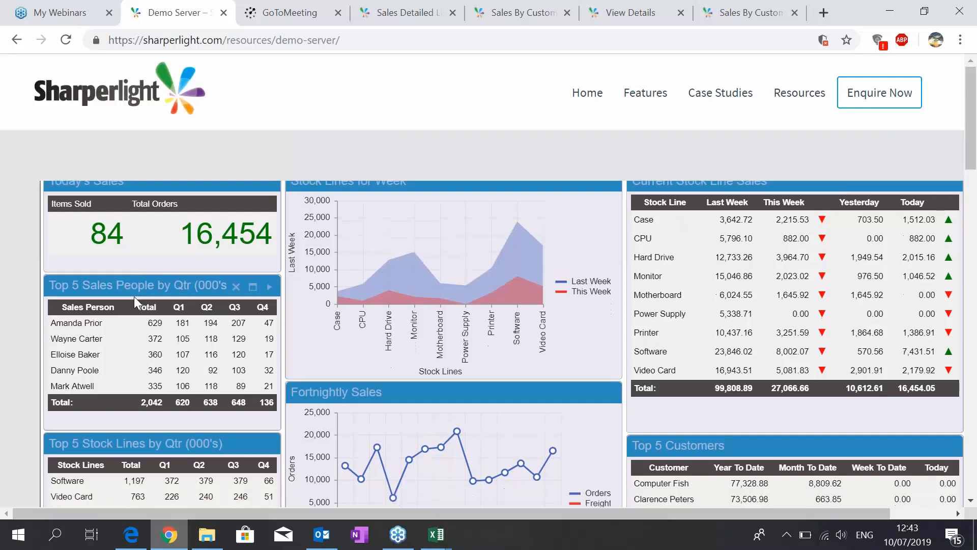
{"action": "scroll", "coordinate": [140, 298], "scroll_direction": "up", "scroll_amount": 1}
{"action": "scroll", "coordinate": [140, 297], "scroll_direction": "up", "scroll_amount": 2}
{"action": "scroll", "coordinate": [202, 309], "scroll_direction": "down", "scroll_amount": 1}
{"action": "scroll", "coordinate": [201, 308], "scroll_direction": "up", "scroll_amount": 2}
- Open the Purchases dashboard and filter the POs by Supplier and Salesperson chart to the Printer stock line
{"action": "left_click", "coordinate": [143, 248]}
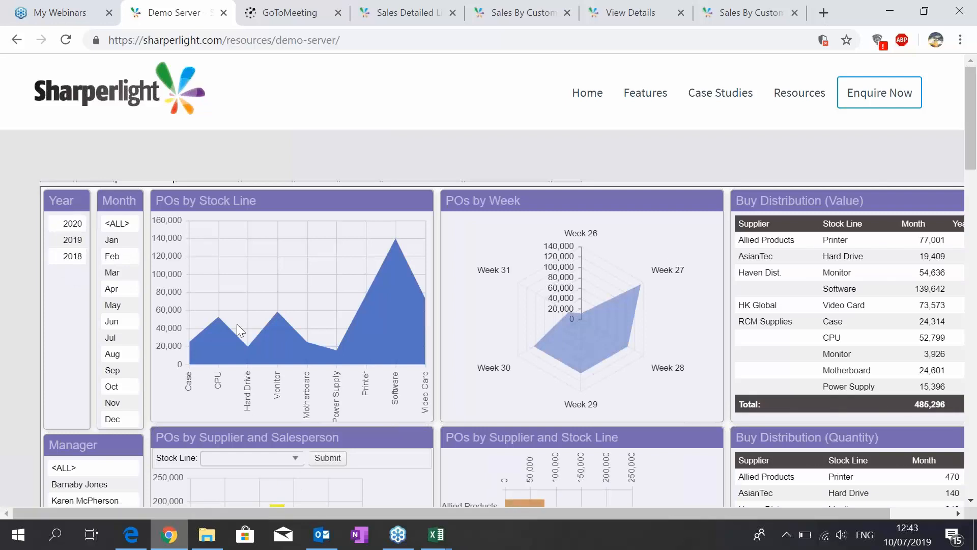
{"action": "scroll", "coordinate": [231, 334], "scroll_direction": "down", "scroll_amount": 2}
{"action": "scroll", "coordinate": [270, 380], "scroll_direction": "down", "scroll_amount": 2}
{"action": "left_click", "coordinate": [293, 308]}
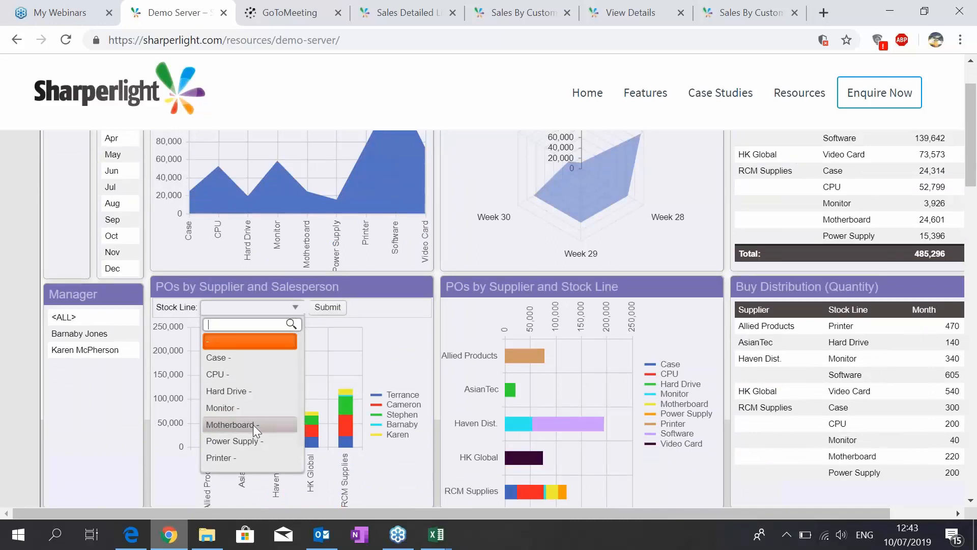
{"action": "left_click", "coordinate": [229, 458]}
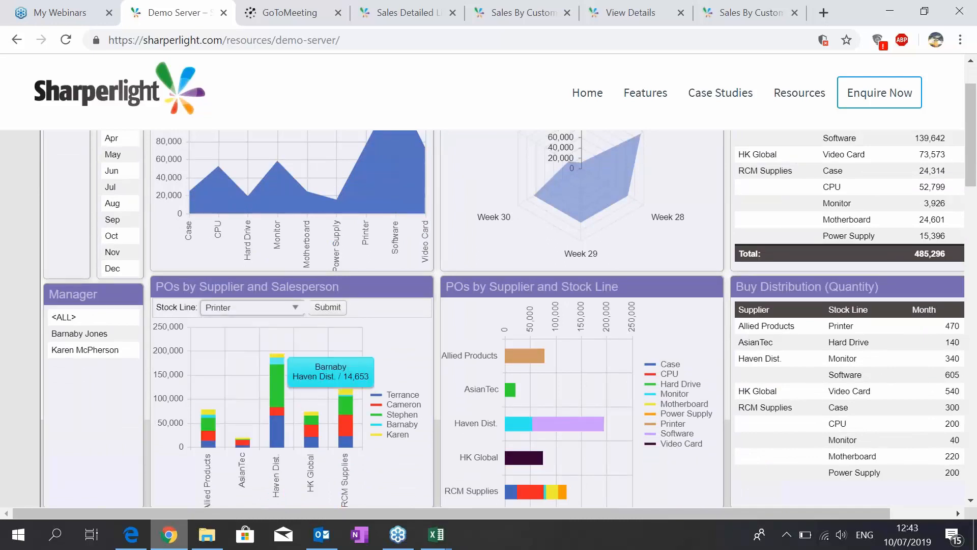
{"action": "left_click", "coordinate": [323, 313]}
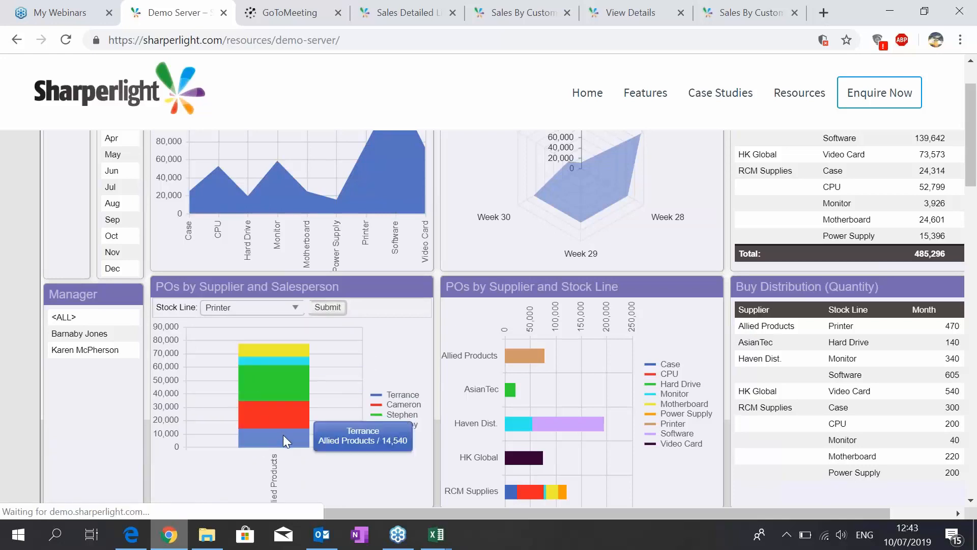
- Filter the Purchases dashboard to year 2019 and month Mar
{"action": "scroll", "coordinate": [283, 434], "scroll_direction": "up", "scroll_amount": 2}
{"action": "scroll", "coordinate": [282, 435], "scroll_direction": "up", "scroll_amount": 2}
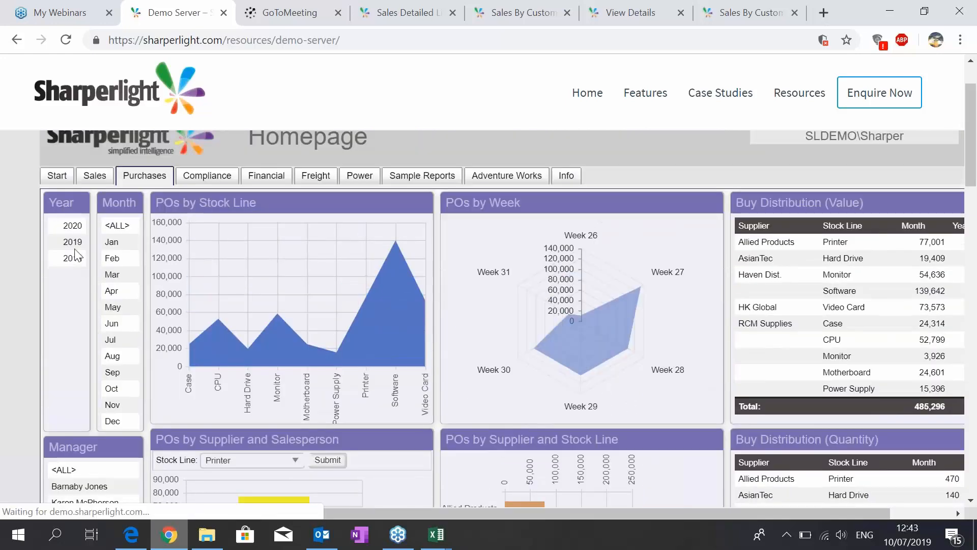
{"action": "left_click", "coordinate": [75, 244]}
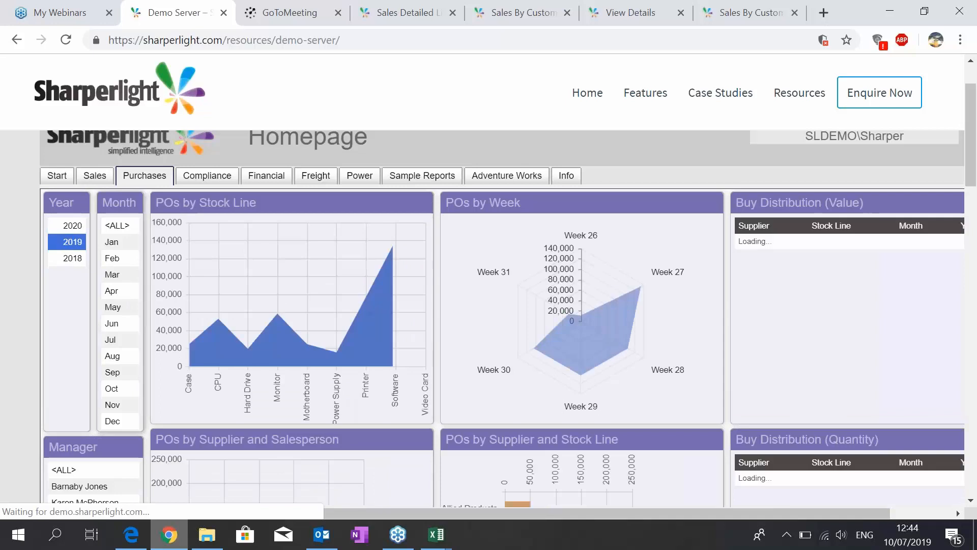
{"action": "left_click", "coordinate": [122, 275]}
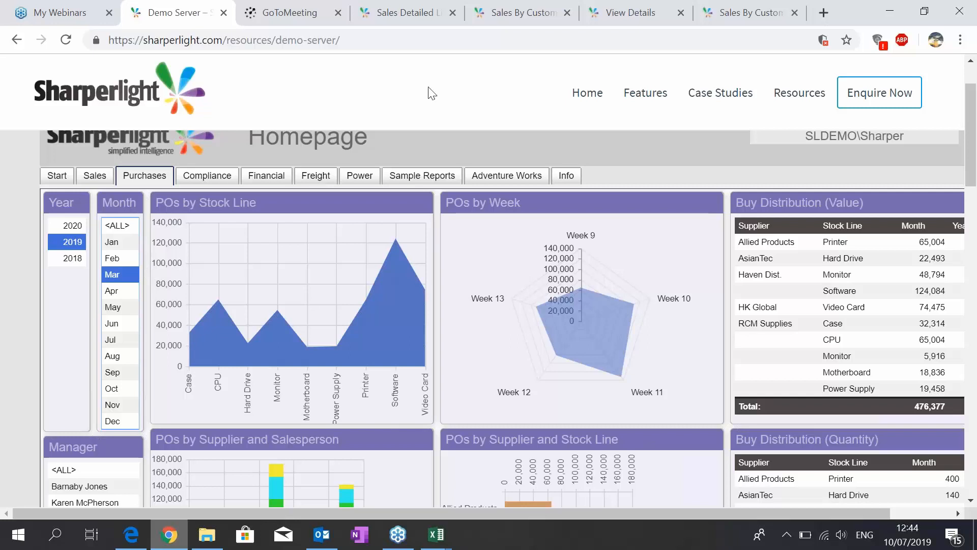
- Open the Power dashboard and examine its consumption, solar generation and feed schedule sections
{"action": "left_click", "coordinate": [358, 176]}
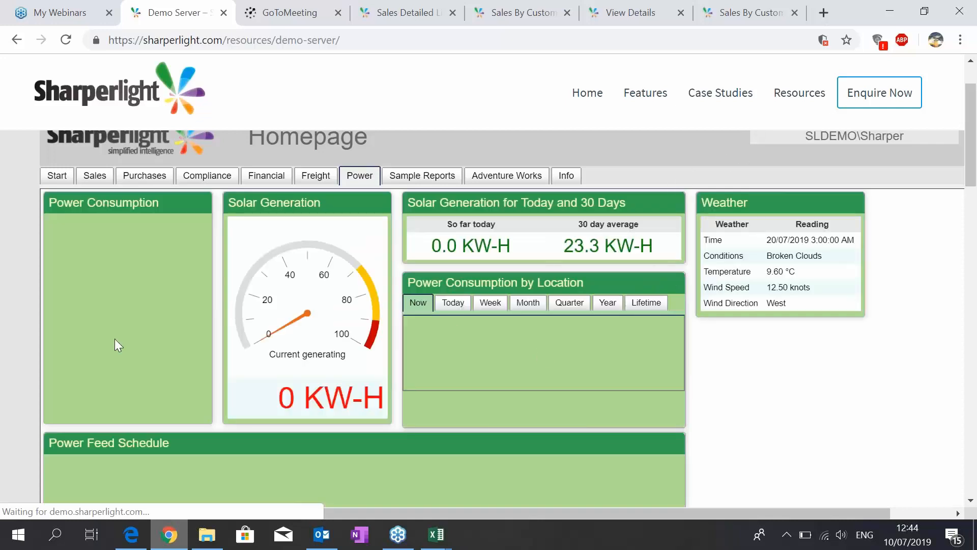
{"action": "scroll", "coordinate": [158, 319], "scroll_direction": "down", "scroll_amount": 3}
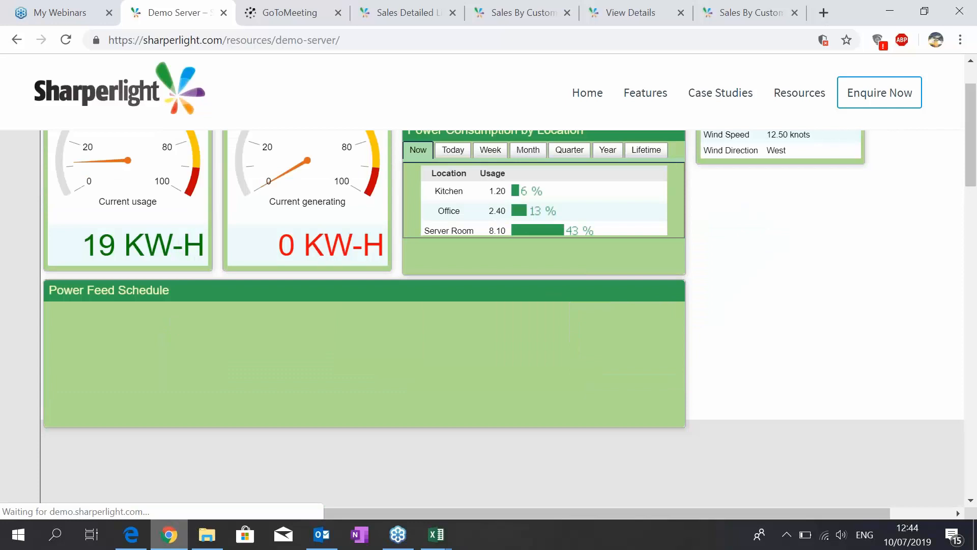
{"action": "scroll", "coordinate": [649, 124], "scroll_direction": "up", "scroll_amount": 2}
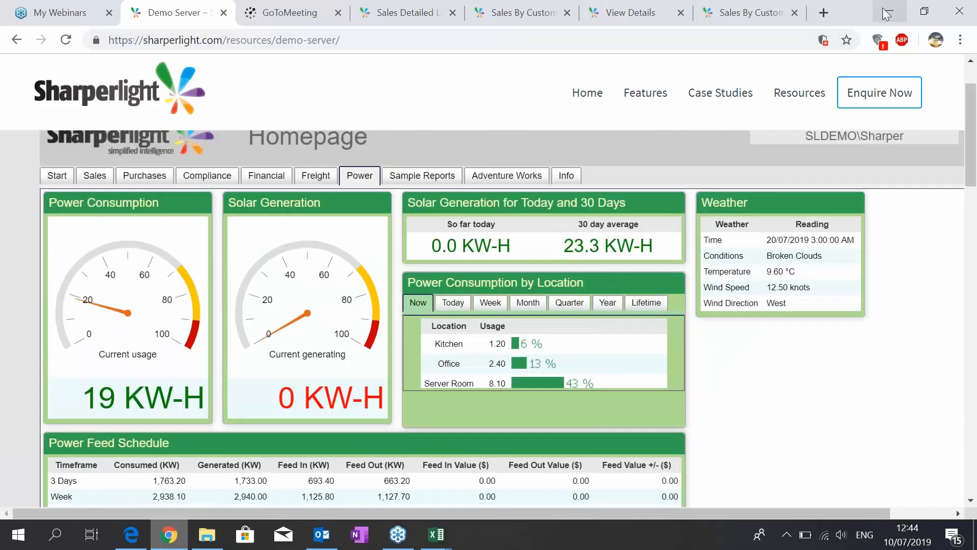
- Close the published query and the Publisher list, and minimise the browser and Excel windows
{"action": "left_click", "coordinate": [885, 6]}
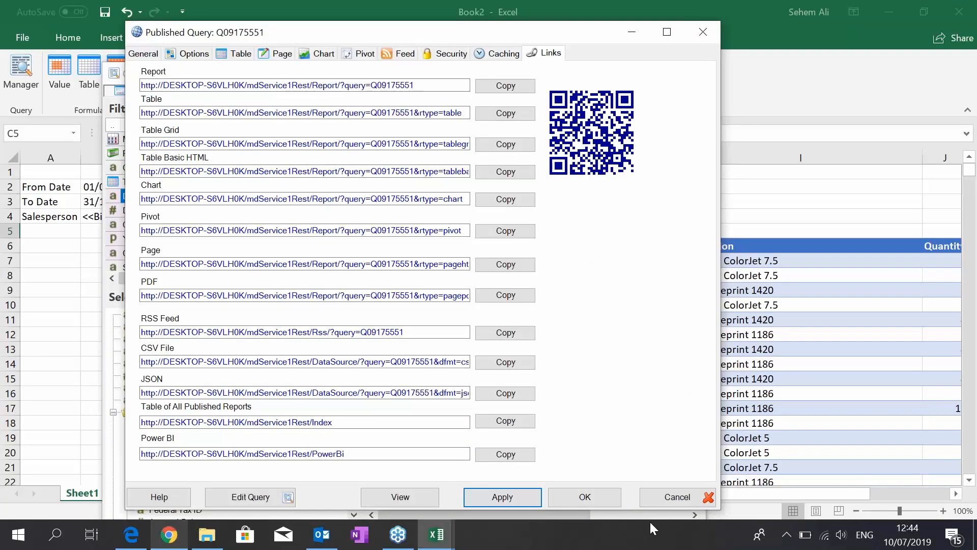
{"action": "left_click", "coordinate": [675, 497]}
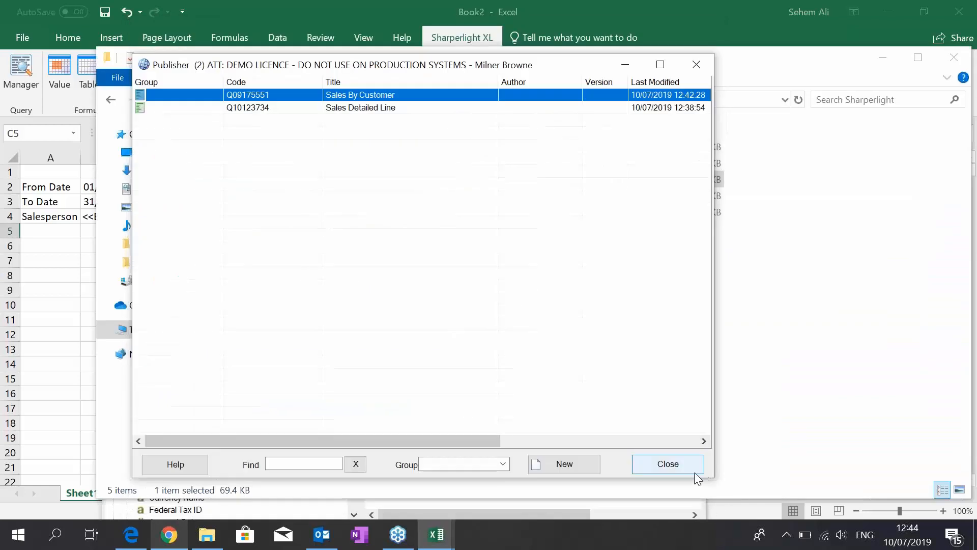
{"action": "left_click", "coordinate": [671, 464]}
{"action": "left_click", "coordinate": [677, 73]}
{"action": "left_click", "coordinate": [888, 12]}
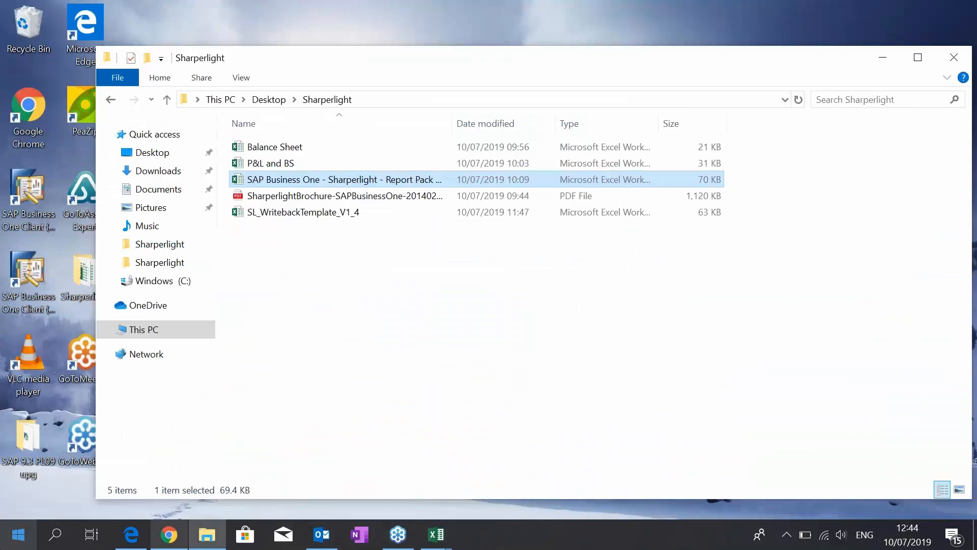
- Open the Scheduler from the Sharperlight application menu and open the Daily Sales Rep Report task
{"action": "key", "text": "super"}
{"action": "left_click", "coordinate": [691, 433]}
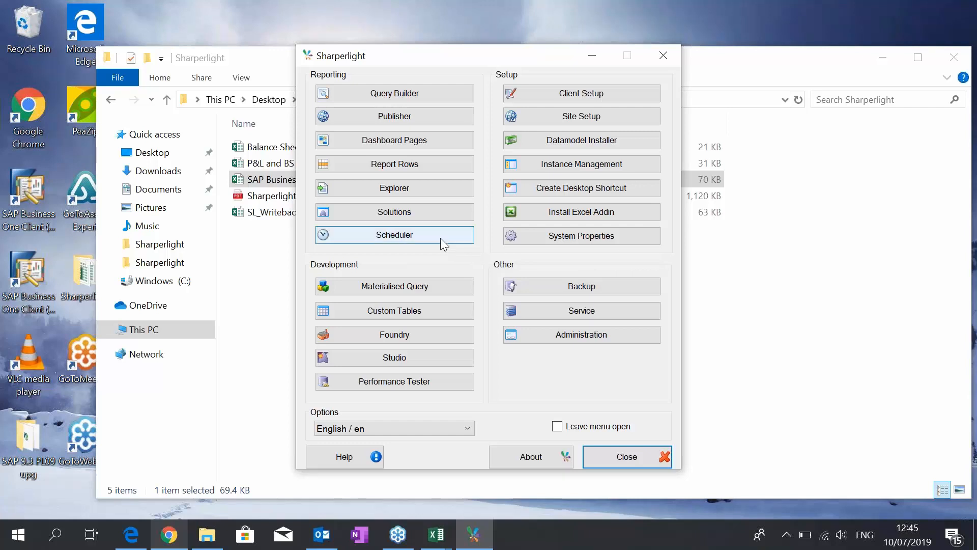
{"action": "left_click", "coordinate": [399, 235]}
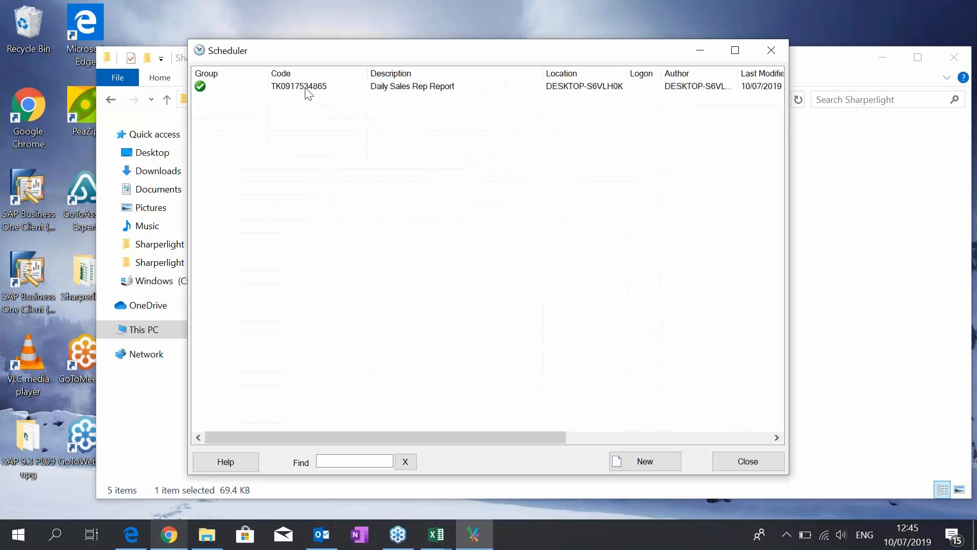
{"action": "double_click", "coordinate": [307, 88]}
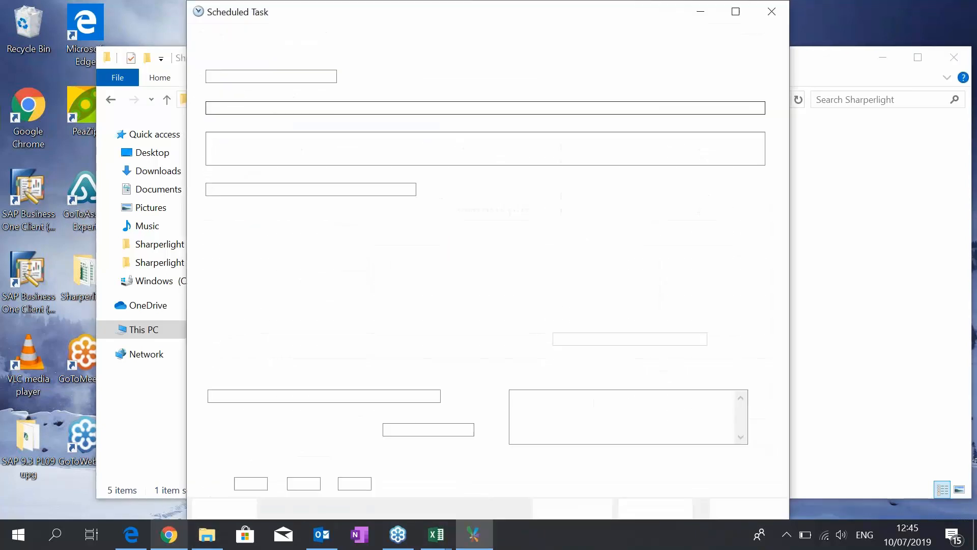
- Add a Service Timer trigger to the scheduled task and set it to run daily
{"action": "left_click", "coordinate": [270, 32]}
{"action": "left_click", "coordinate": [319, 31]}
{"action": "left_click", "coordinate": [778, 57]}
{"action": "left_click", "coordinate": [242, 64]}
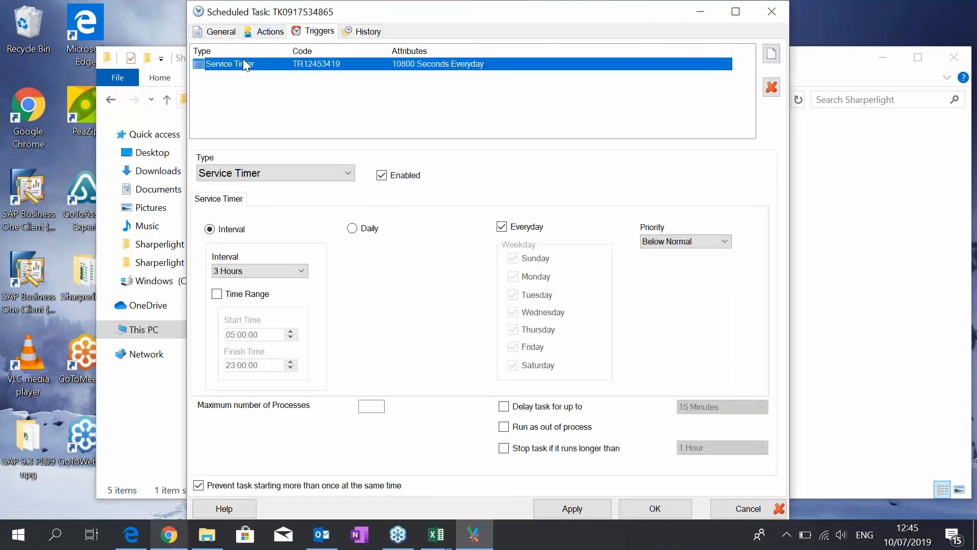
{"action": "left_click", "coordinate": [353, 228]}
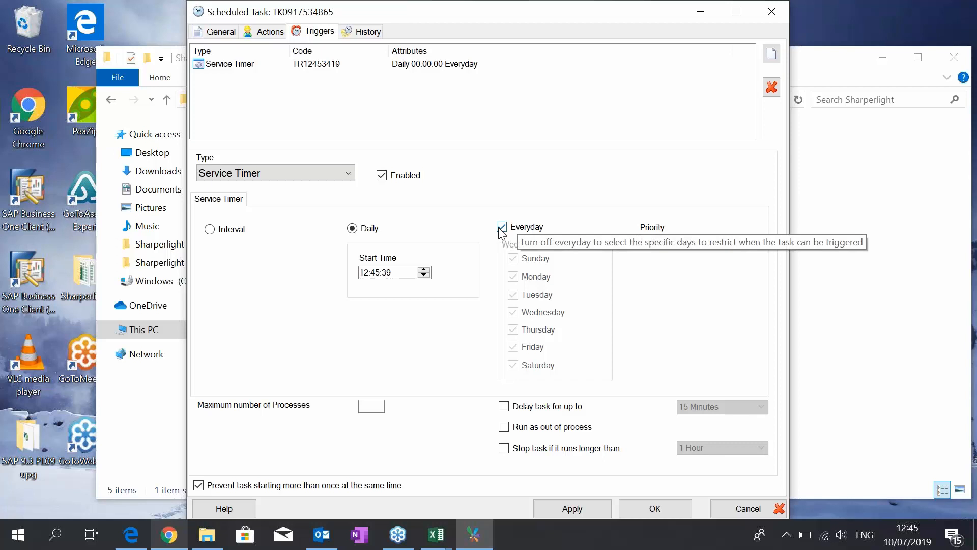
{"action": "left_click", "coordinate": [258, 67]}
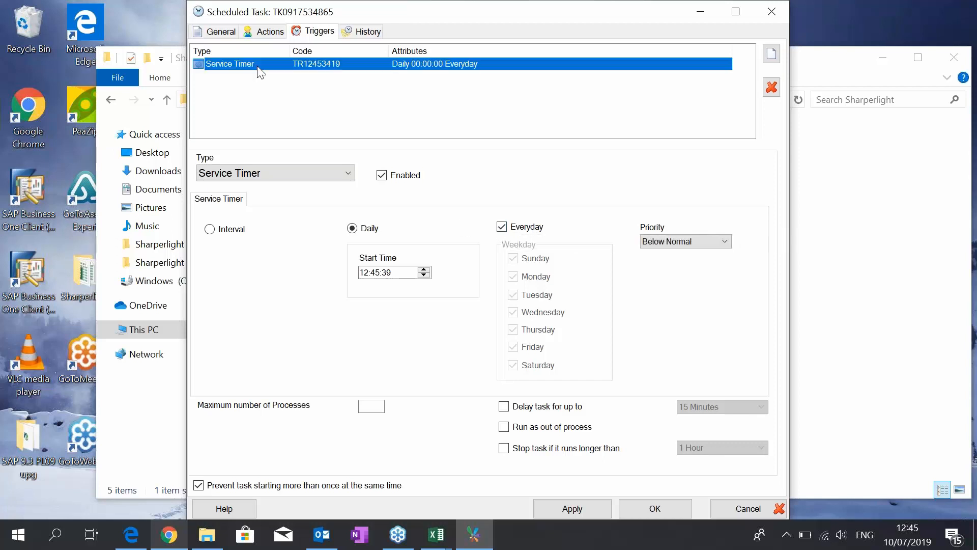
- Change the trigger type to Monthly, include January and set the day selection mode to On
{"action": "left_click", "coordinate": [231, 175]}
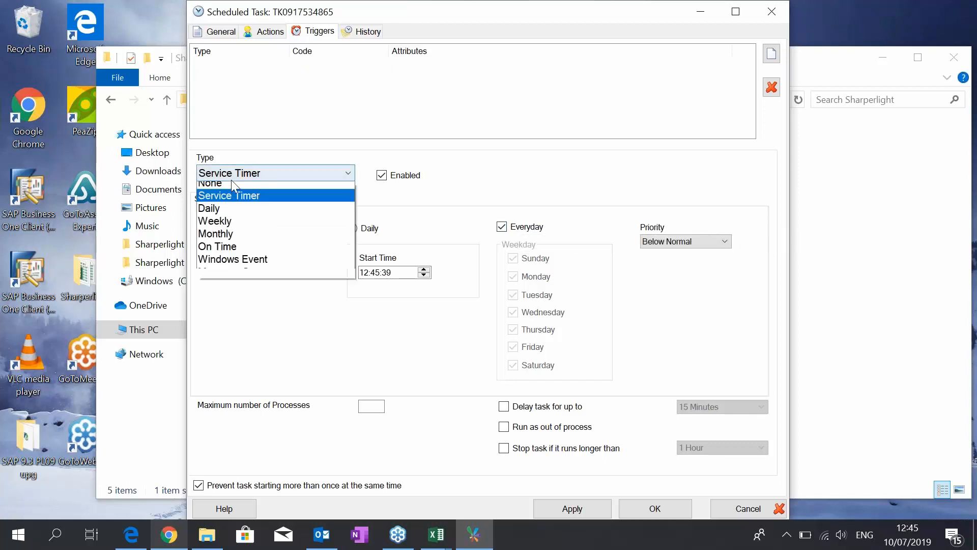
{"action": "left_click", "coordinate": [232, 240]}
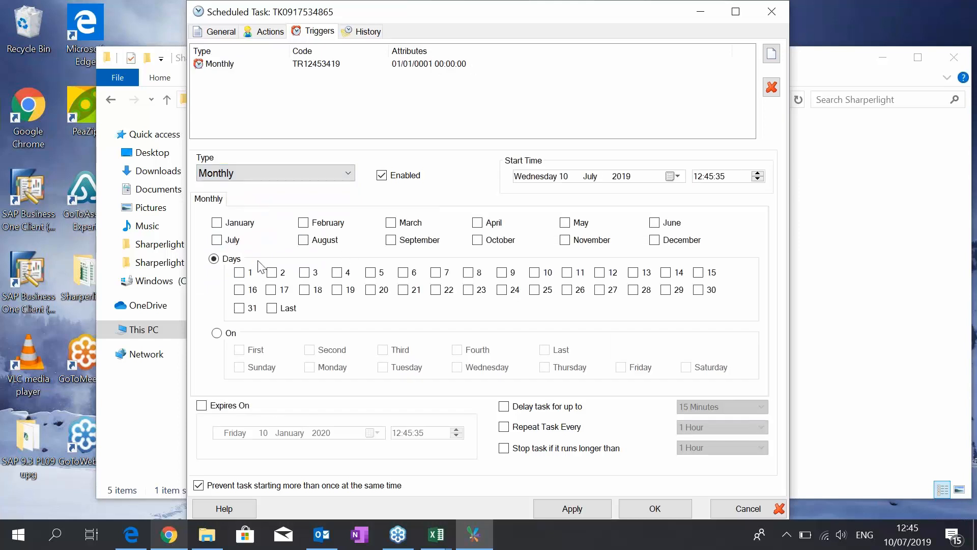
{"action": "left_click", "coordinate": [218, 223]}
{"action": "left_click", "coordinate": [227, 333]}
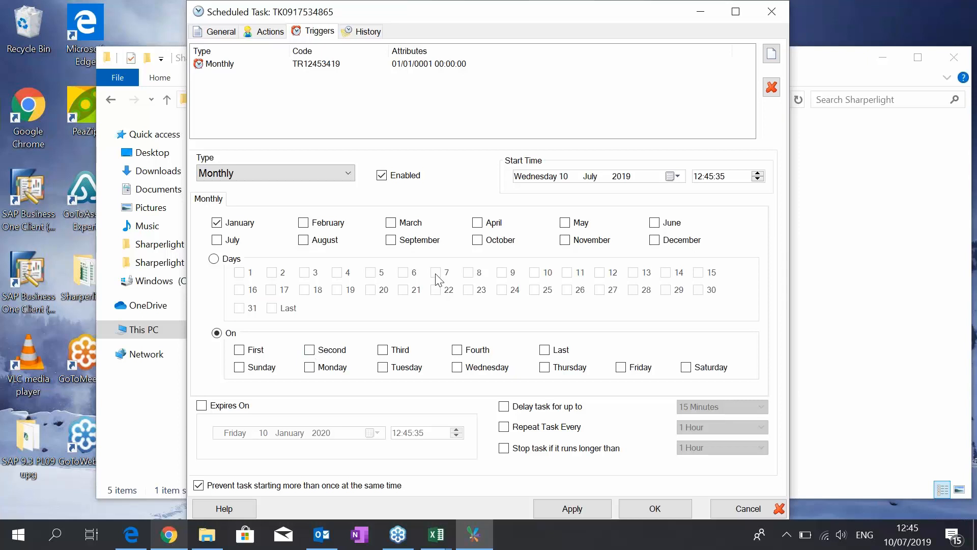
- Examine the Publisher Save As action and the published reports available for its report code, and close the scheduled task
{"action": "left_click", "coordinate": [271, 31]}
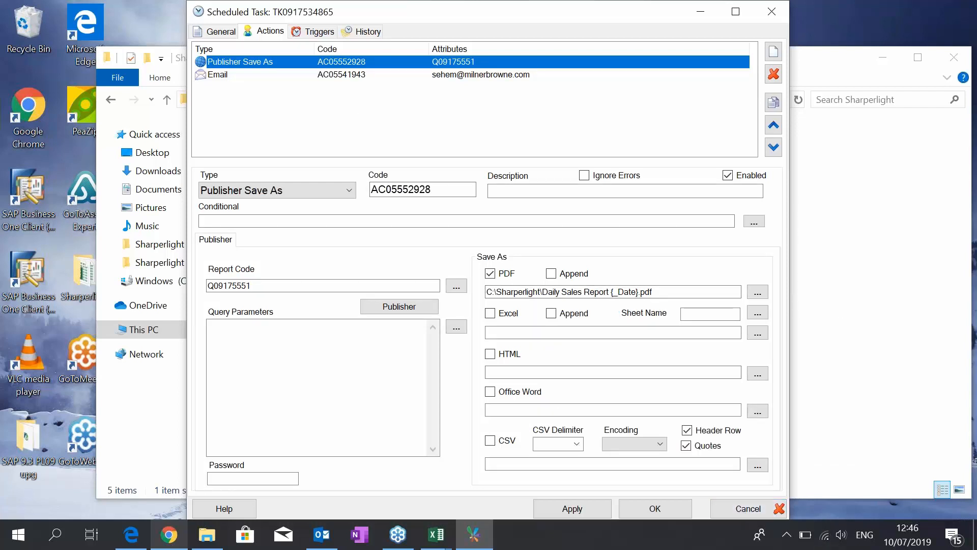
{"action": "left_click", "coordinate": [420, 285]}
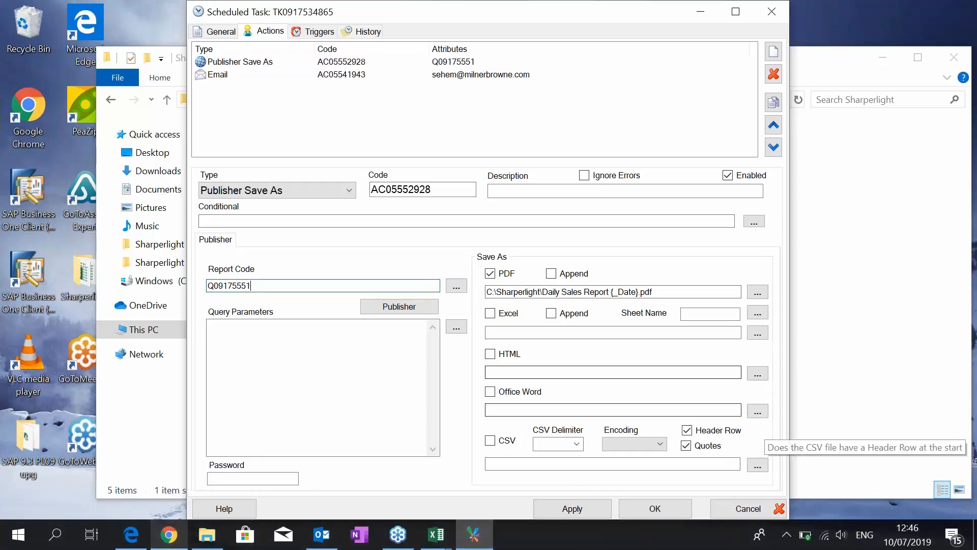
{"action": "left_click", "coordinate": [456, 286]}
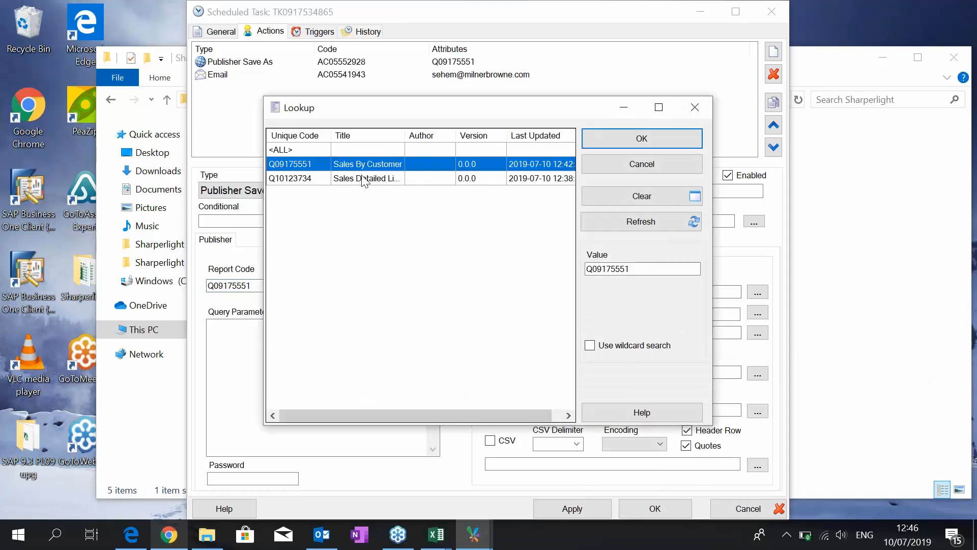
{"action": "left_click", "coordinate": [604, 163]}
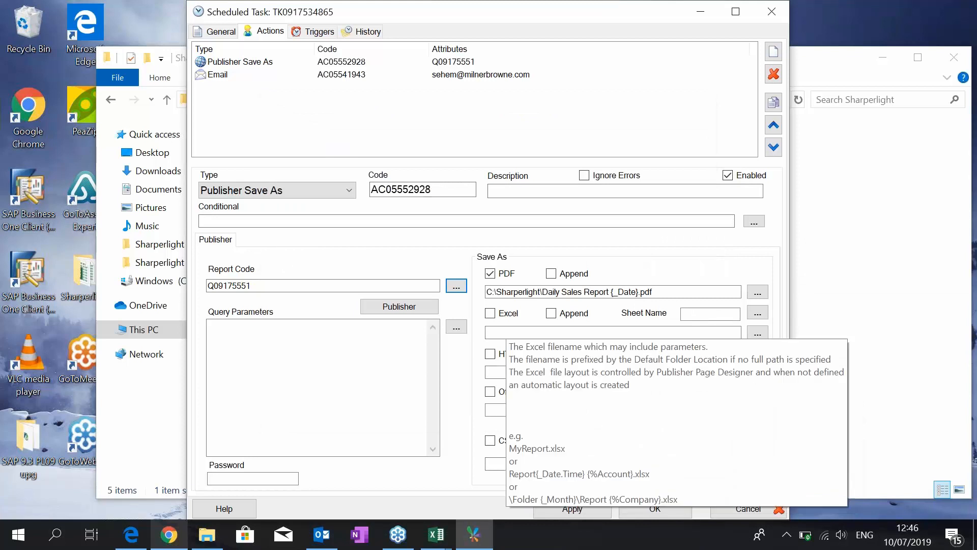
{"action": "left_click", "coordinate": [658, 509]}
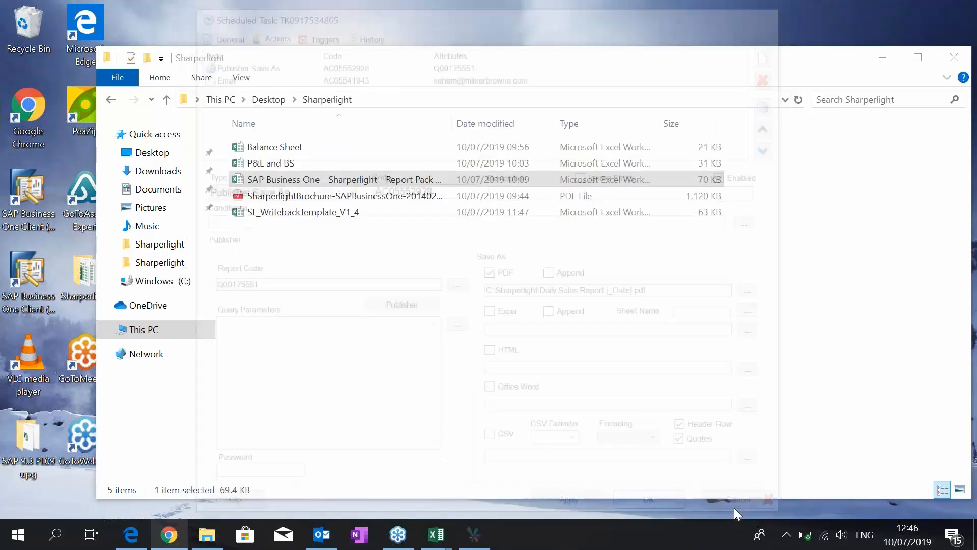
- Execute the Daily Sales Rep Report task from the Scheduler list
{"action": "right_click", "coordinate": [273, 86]}
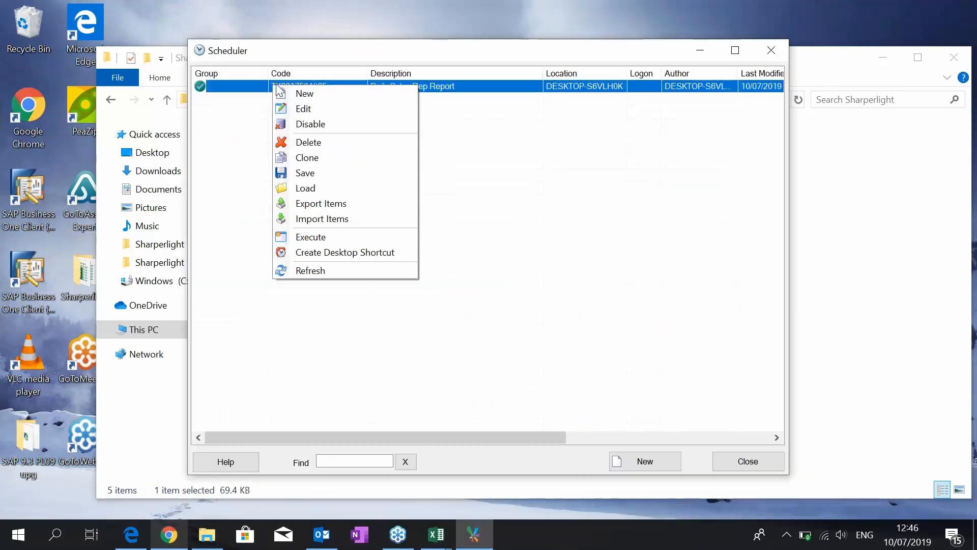
{"action": "left_click", "coordinate": [313, 236]}
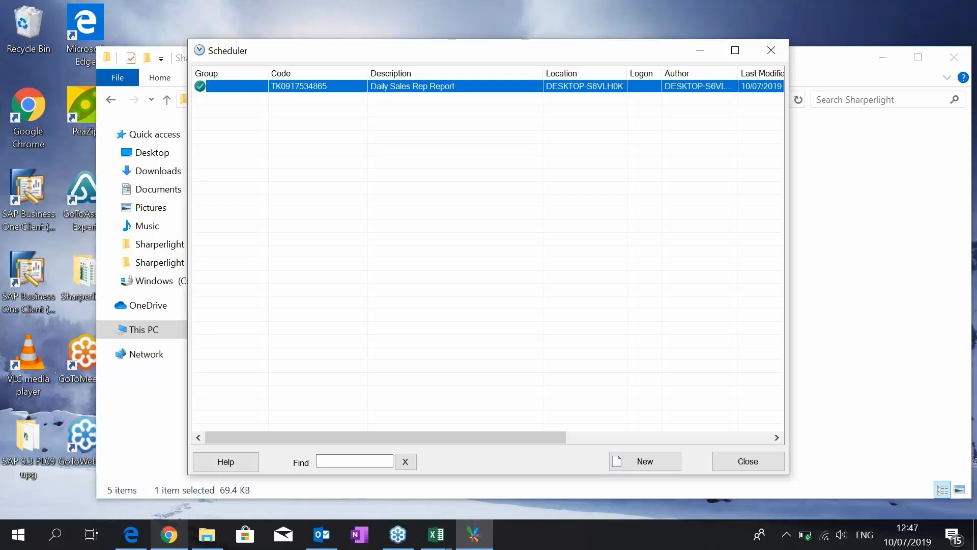
{"action": "left_click", "coordinate": [806, 538]}
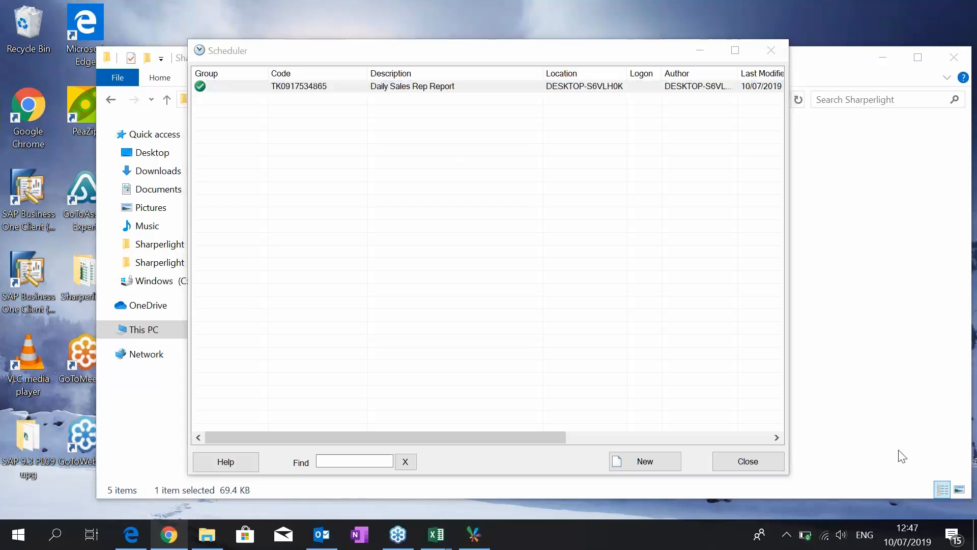
{"action": "left_click", "coordinate": [814, 423]}
{"action": "left_click", "coordinate": [833, 283]}
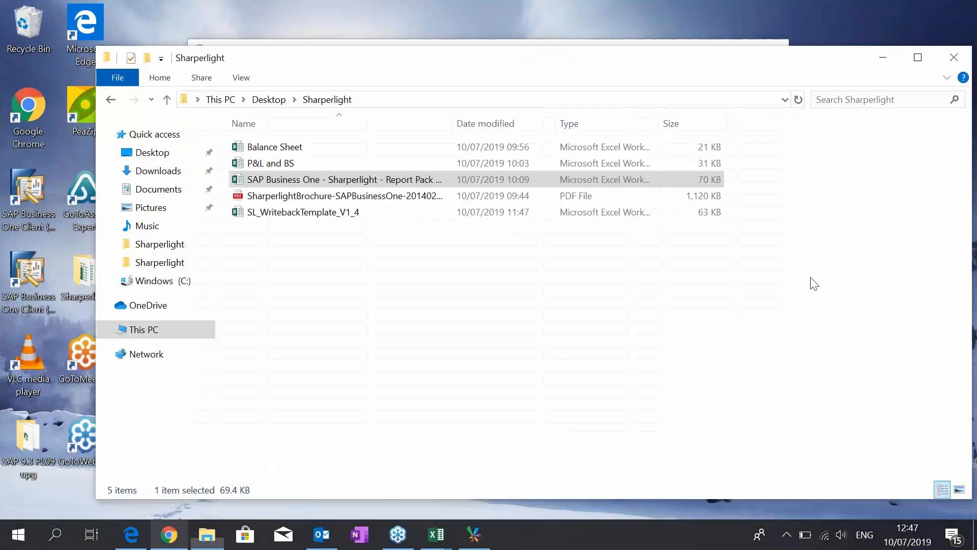
- Switch to Outlook and open the PDF attached to the Daily Sales Report 2019-07-10 email
{"action": "left_click", "coordinate": [328, 534]}
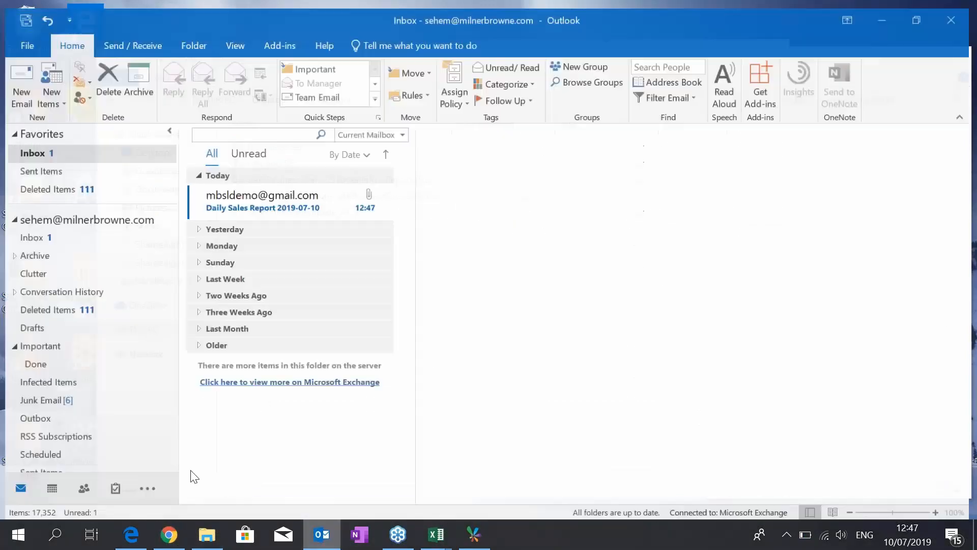
{"action": "left_click", "coordinate": [284, 202]}
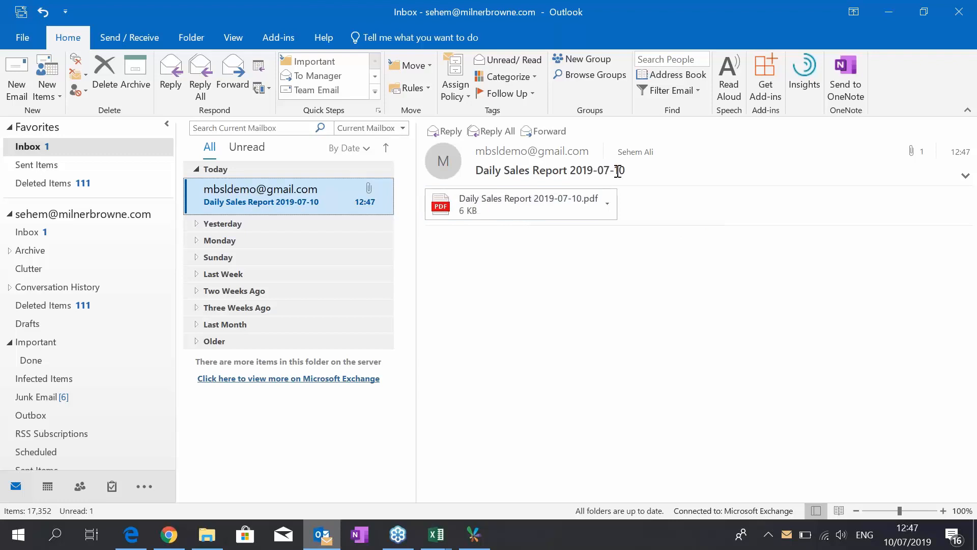
{"action": "double_click", "coordinate": [518, 202]}
{"action": "left_click", "coordinate": [433, 304]}
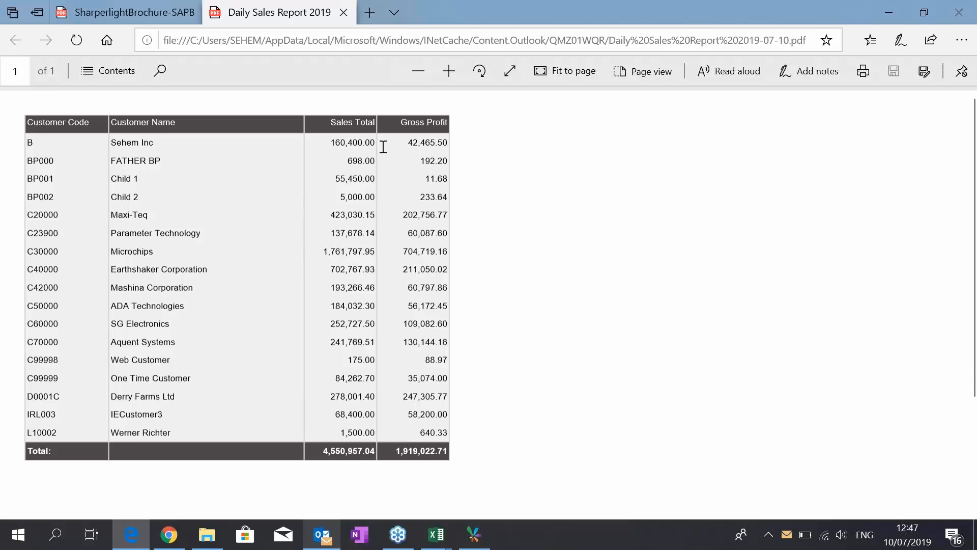
- Minimise the PDF, Outlook and Sharperlight folder windows, and reposition the Scheduler window on the desktop
{"action": "left_click", "coordinate": [891, 12]}
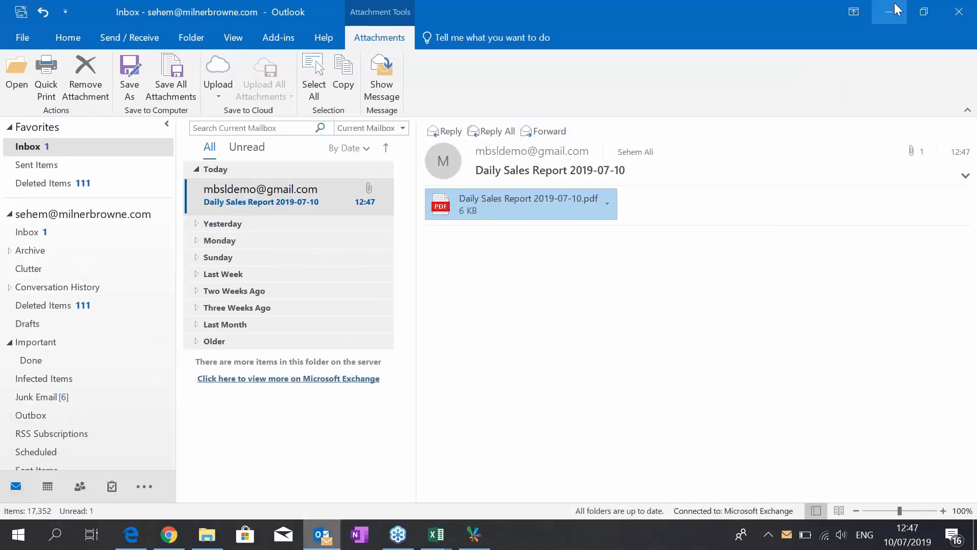
{"action": "left_click", "coordinate": [889, 15]}
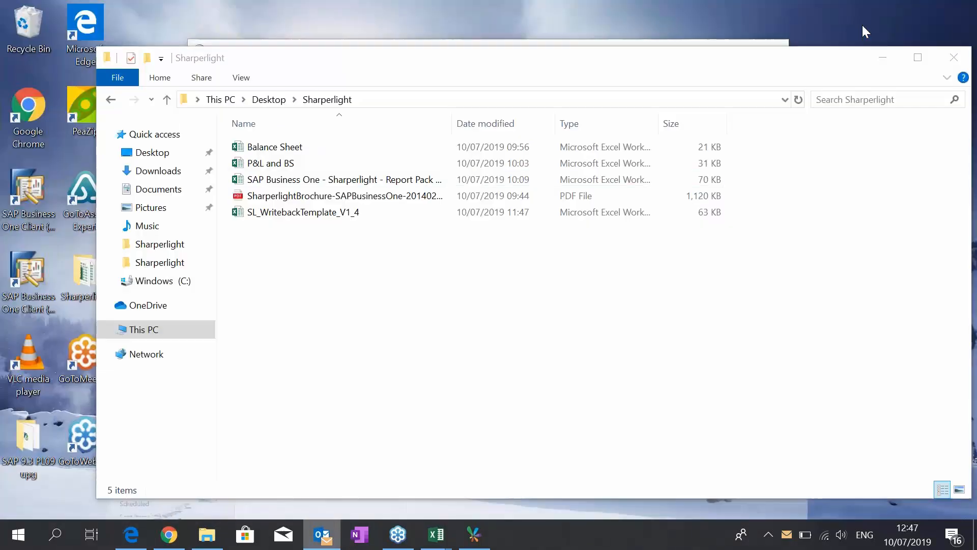
{"action": "left_click", "coordinate": [883, 56]}
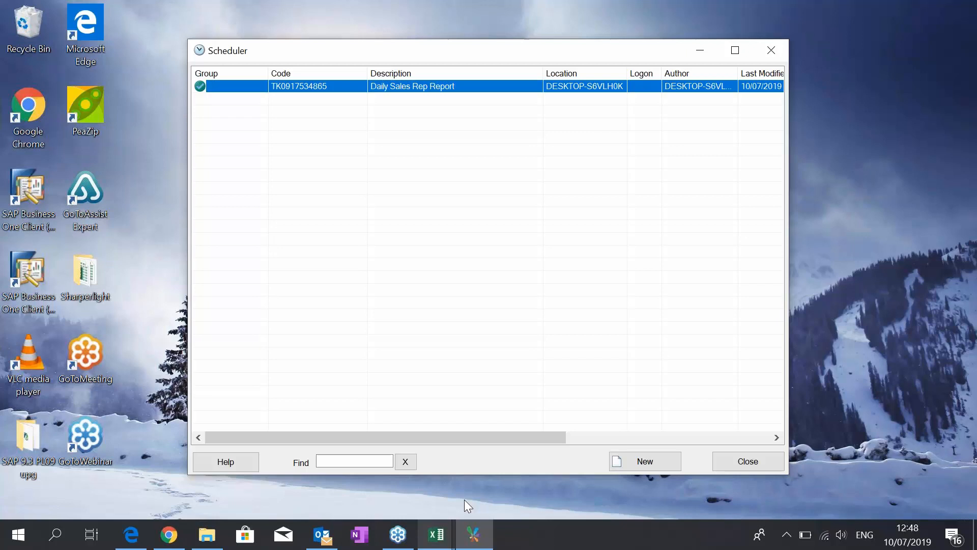
{"action": "left_click_drag", "start_coordinate": [644, 54], "coordinate": [584, 25]}
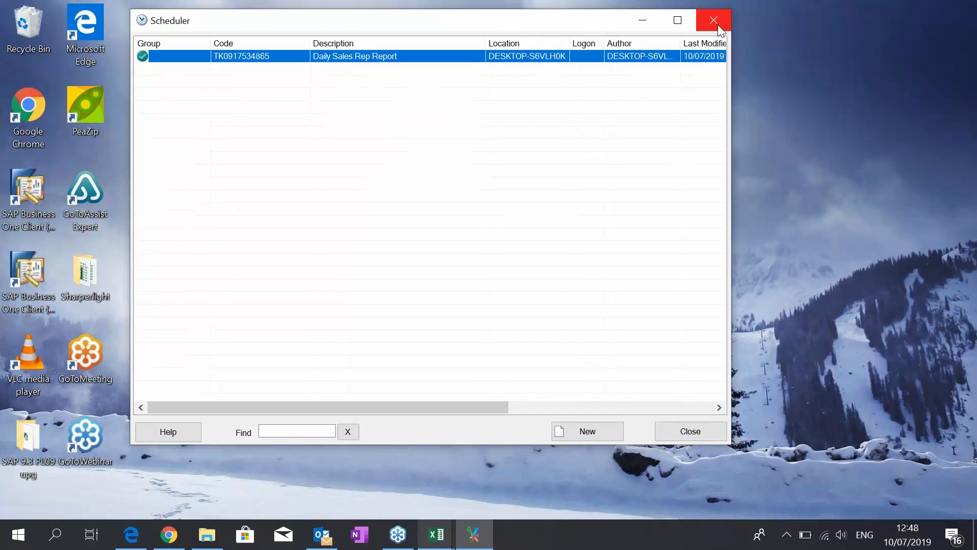